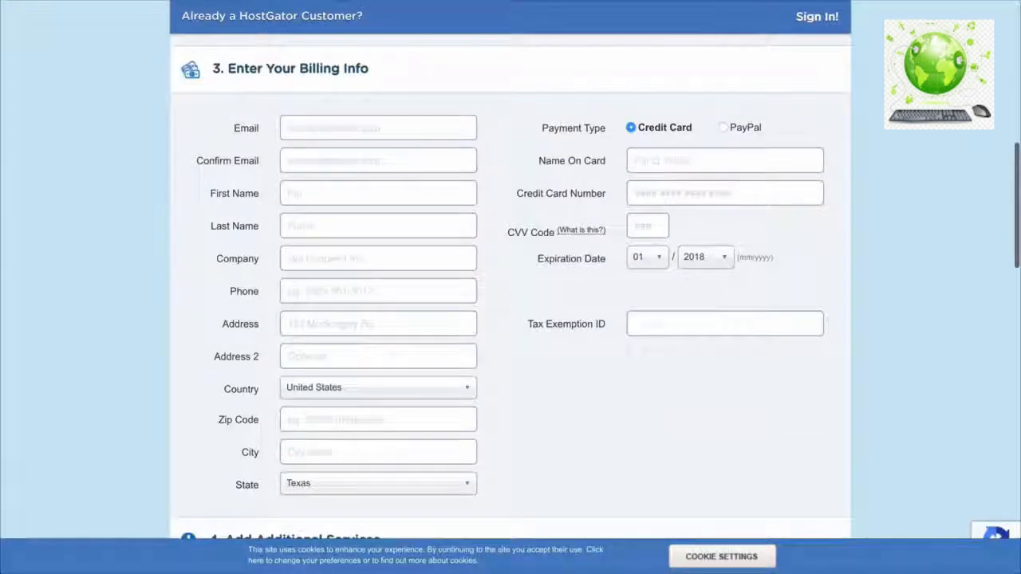
# - Enter the billing e-mail address and remove the SiteLock and CodeGuard add-ons
pyautogui.click(319, 128)
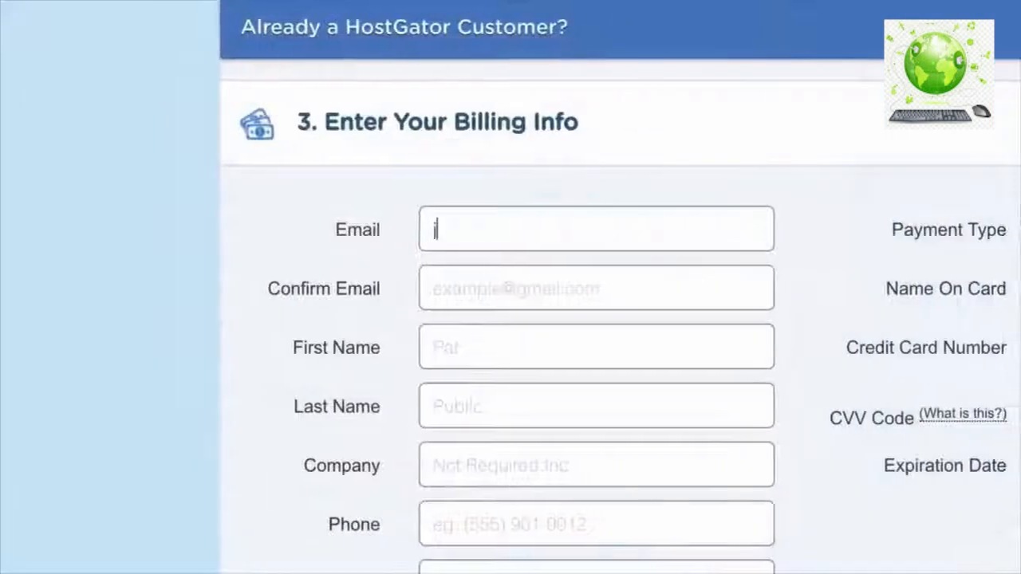
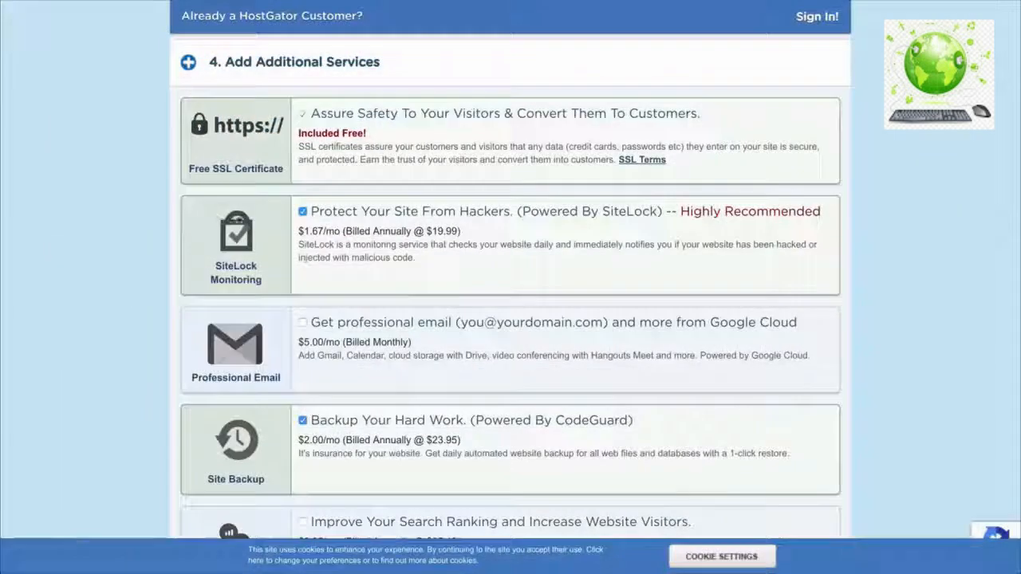
pyautogui.click(301, 212)
pyautogui.scroll(-3, 300, 231)
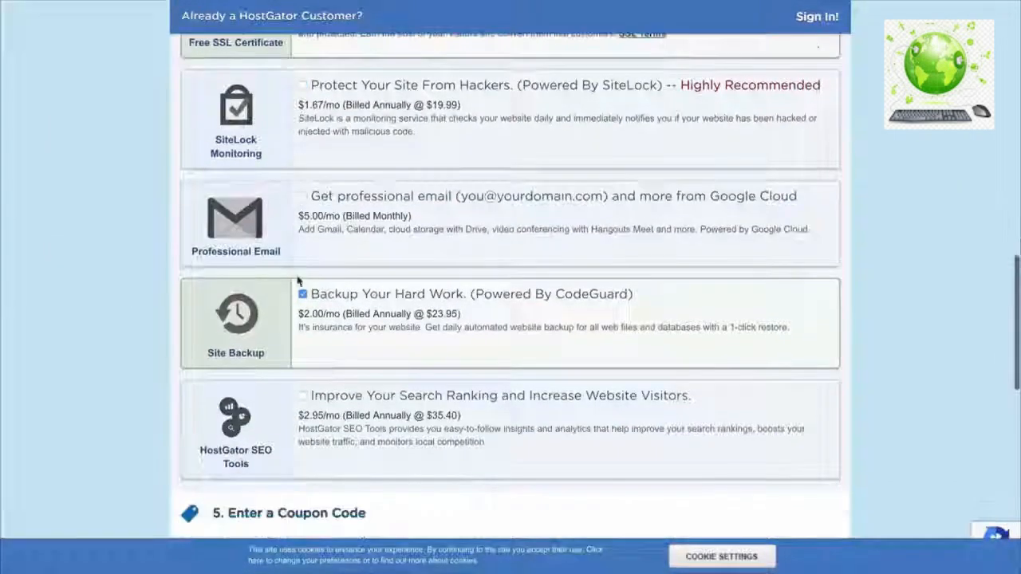
pyautogui.click(302, 296)
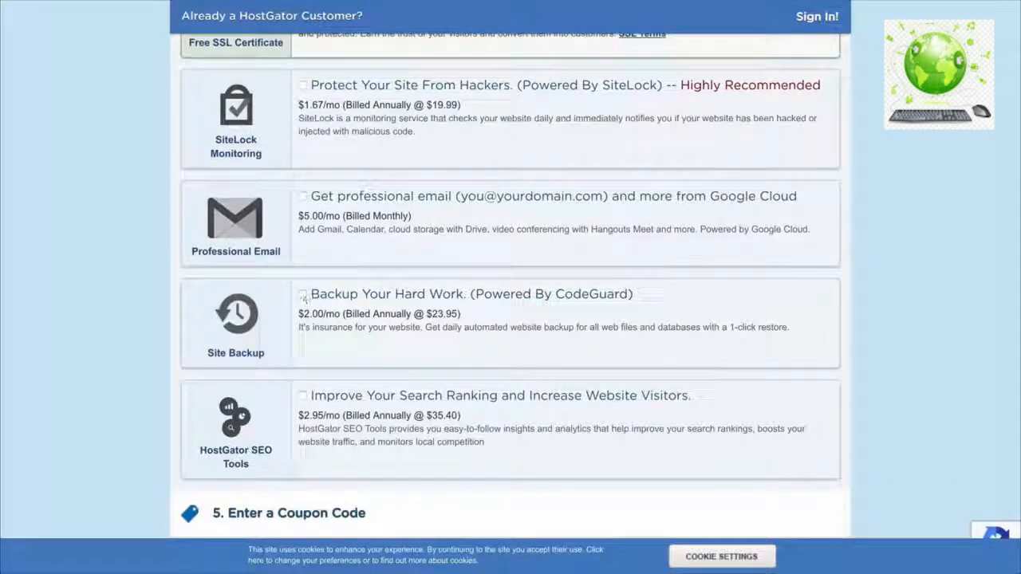
pyautogui.scroll(-5, 304, 298)
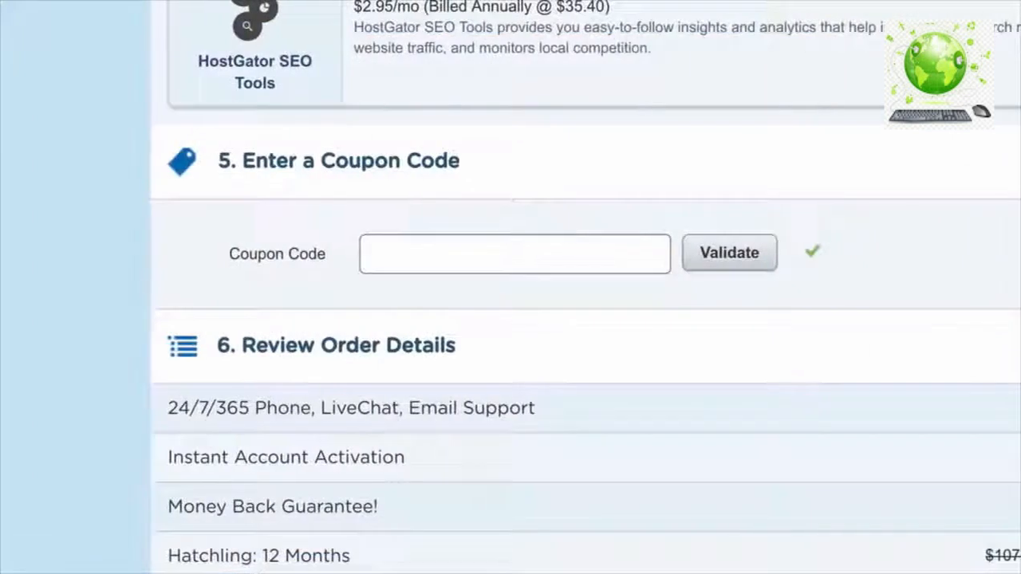
# - Apply coupon WORDPRESSHERO, accept the terms of service, and place the hosting order
pyautogui.write('WO')
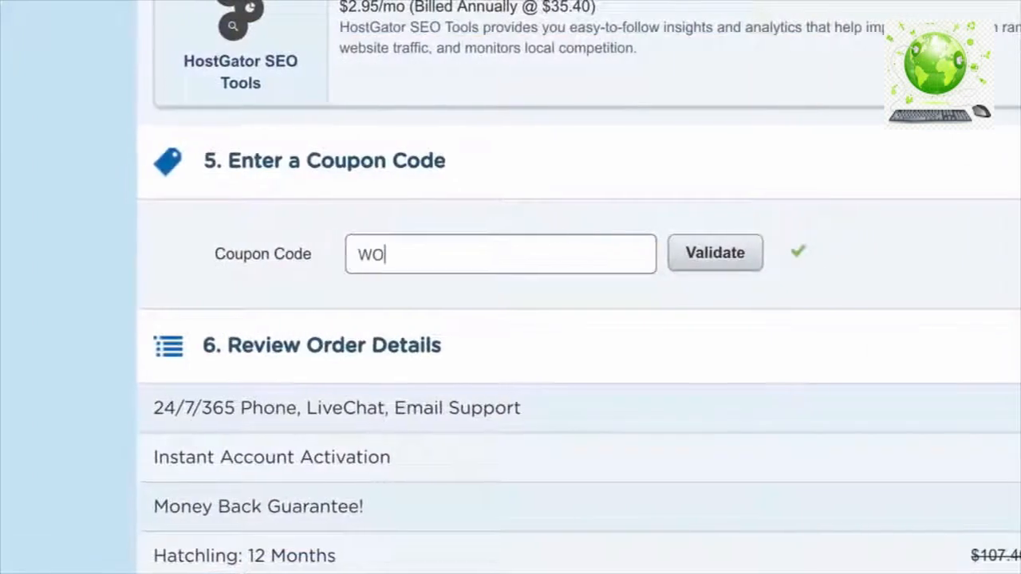
pyautogui.write('RDPRESS')
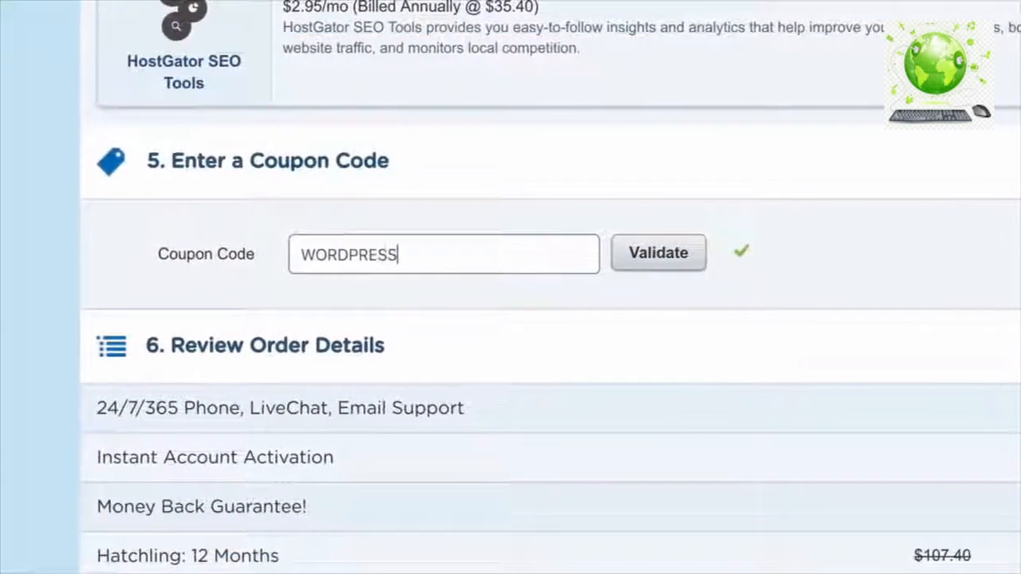
pyautogui.write('HERO')
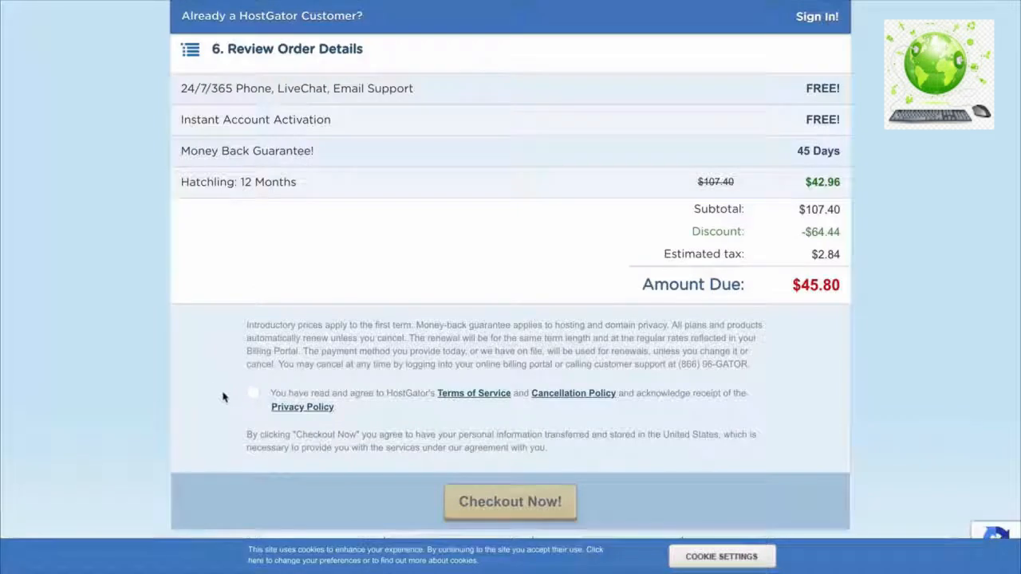
pyautogui.click(251, 395)
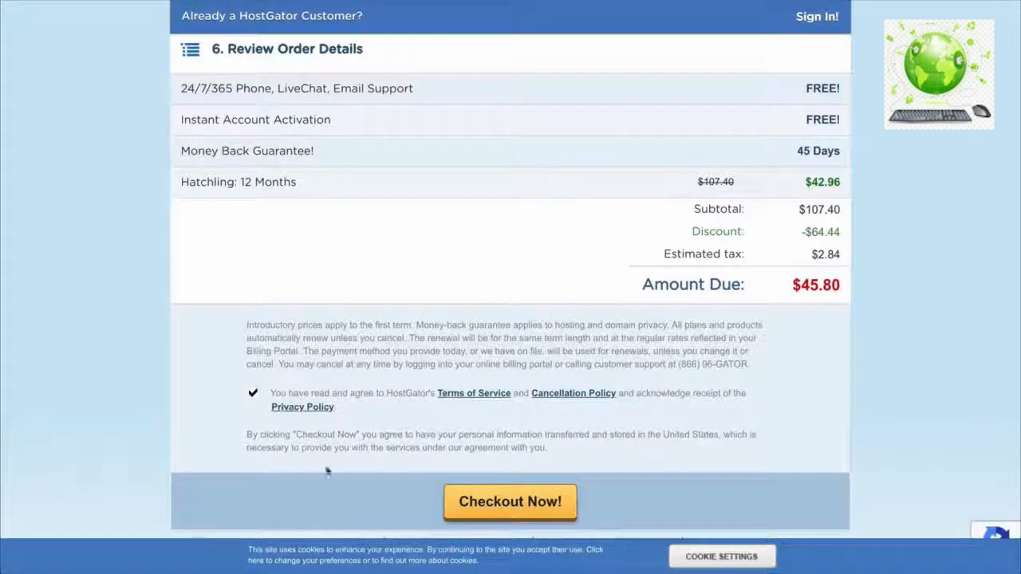
pyautogui.click(489, 512)
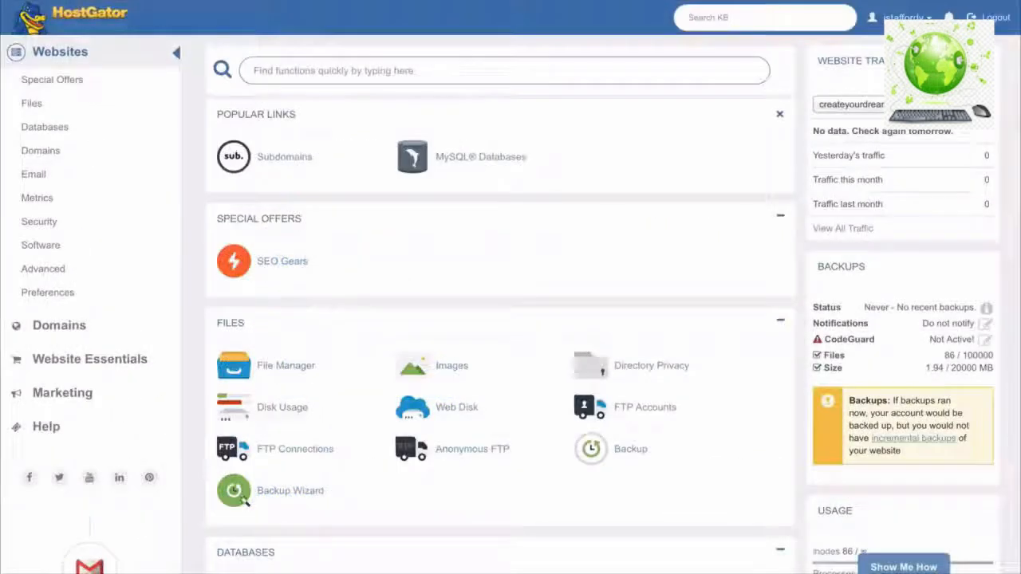
# - Start a QuickInstall WordPress installation on createyourdreamsite.com and fill in the install settings
pyautogui.scroll(-6, 500, 303)
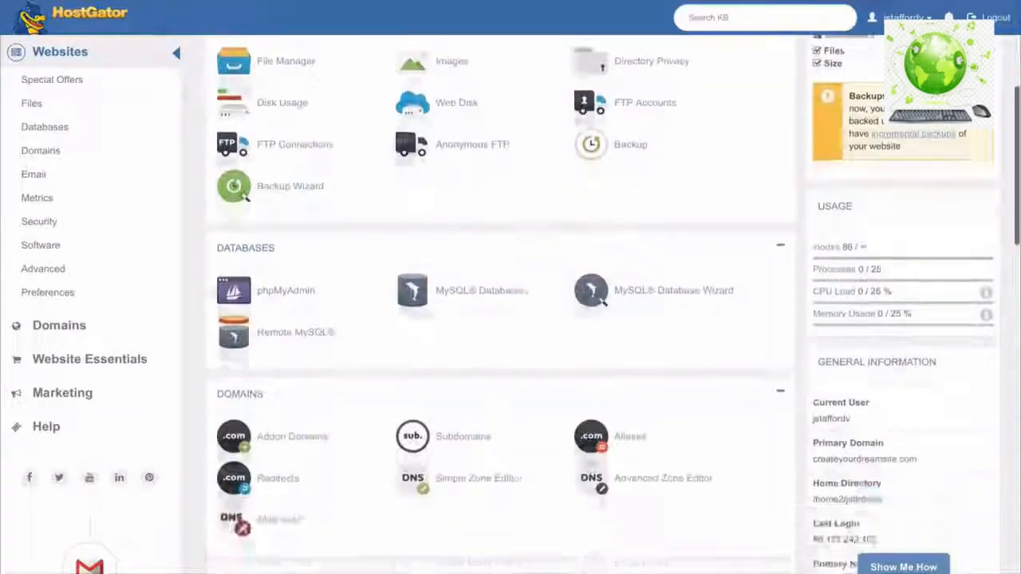
pyautogui.scroll(-2, 500, 303)
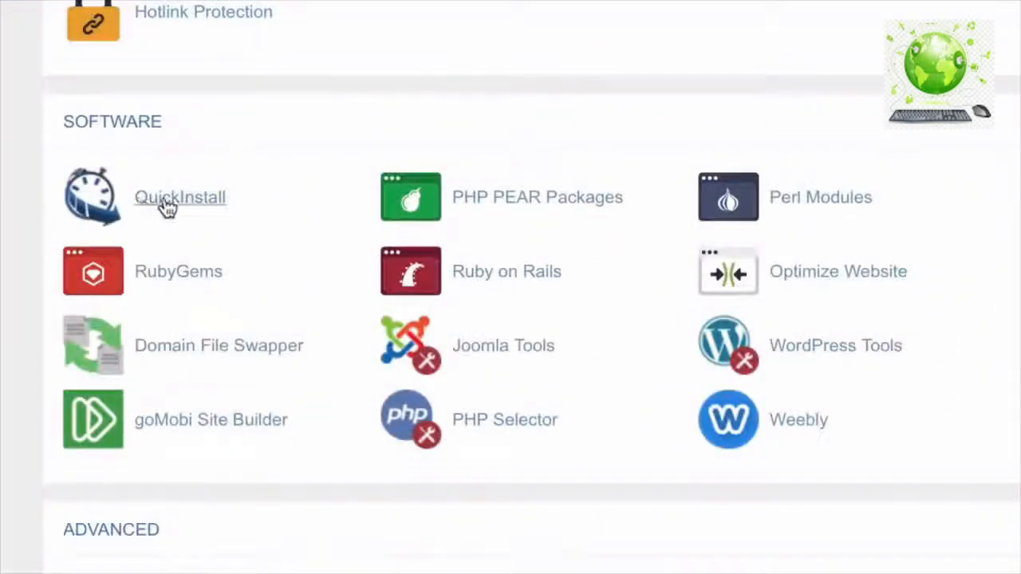
pyautogui.click(174, 210)
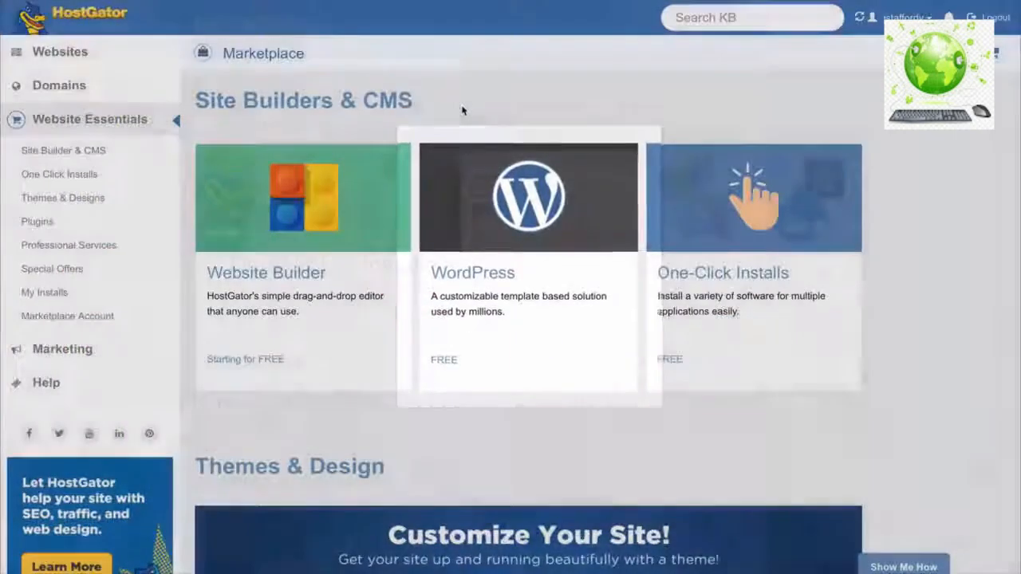
pyautogui.click(473, 276)
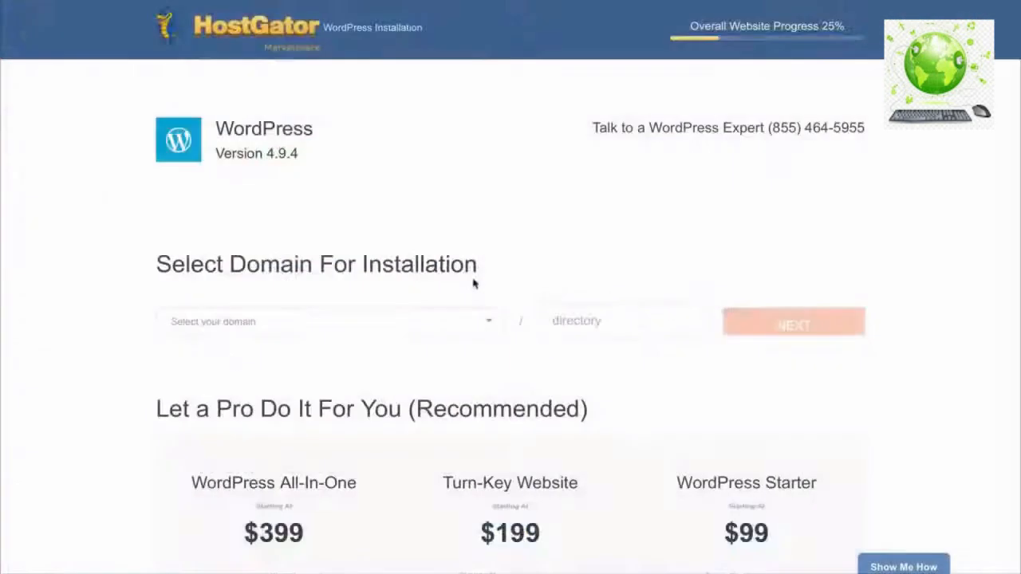
pyautogui.click(489, 327)
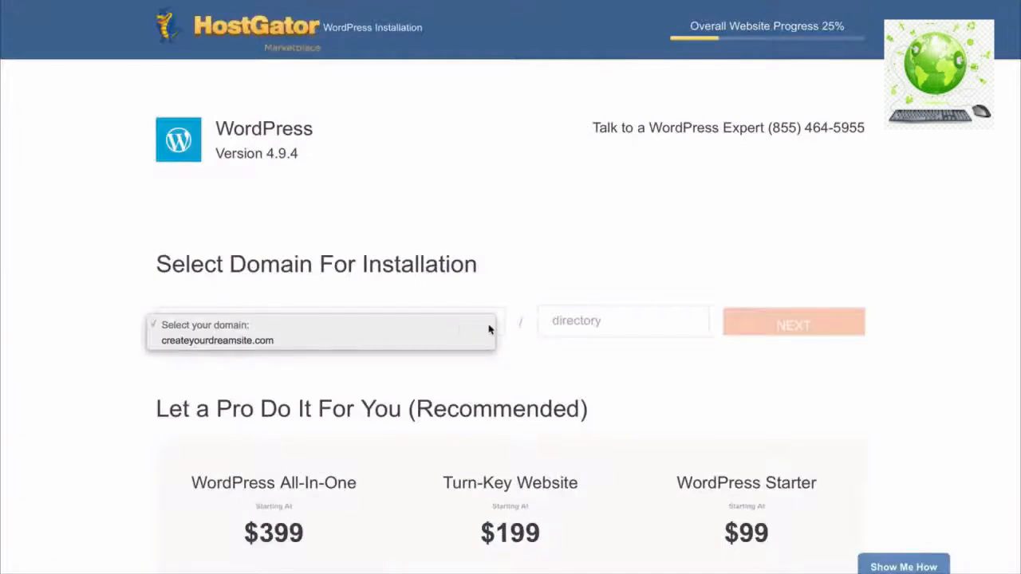
pyautogui.click(438, 341)
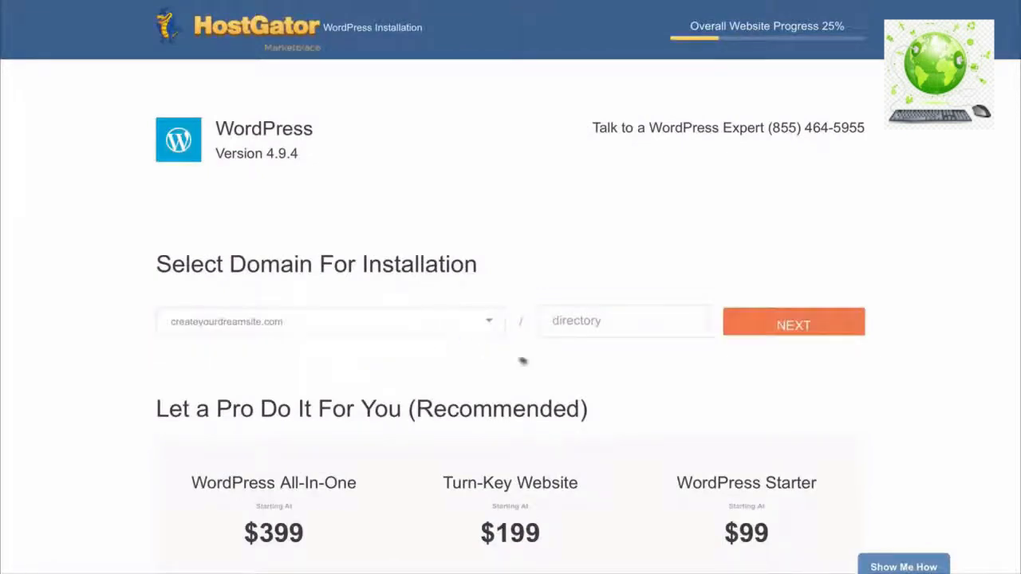
pyautogui.click(794, 324)
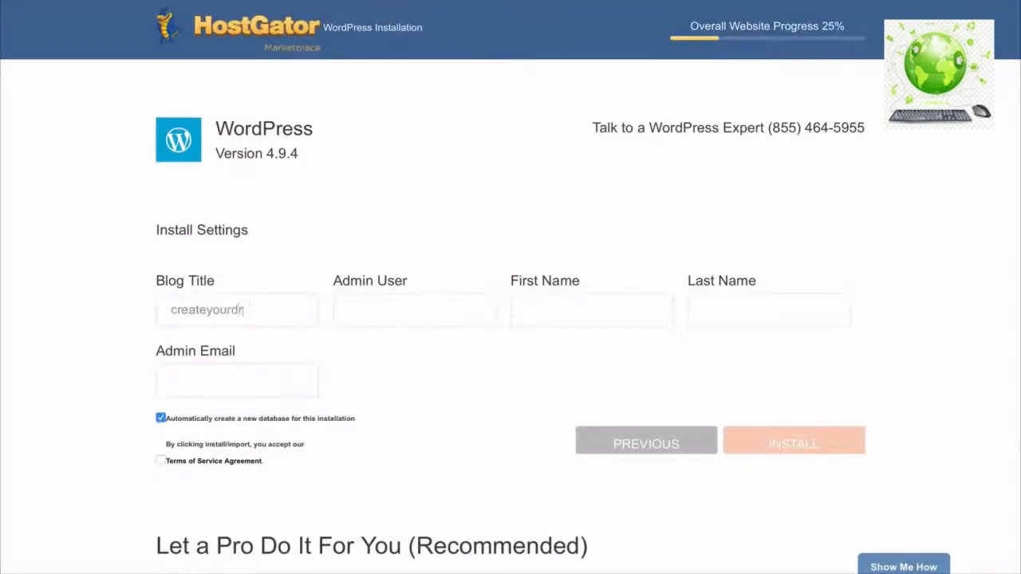
pyautogui.press('Tab')
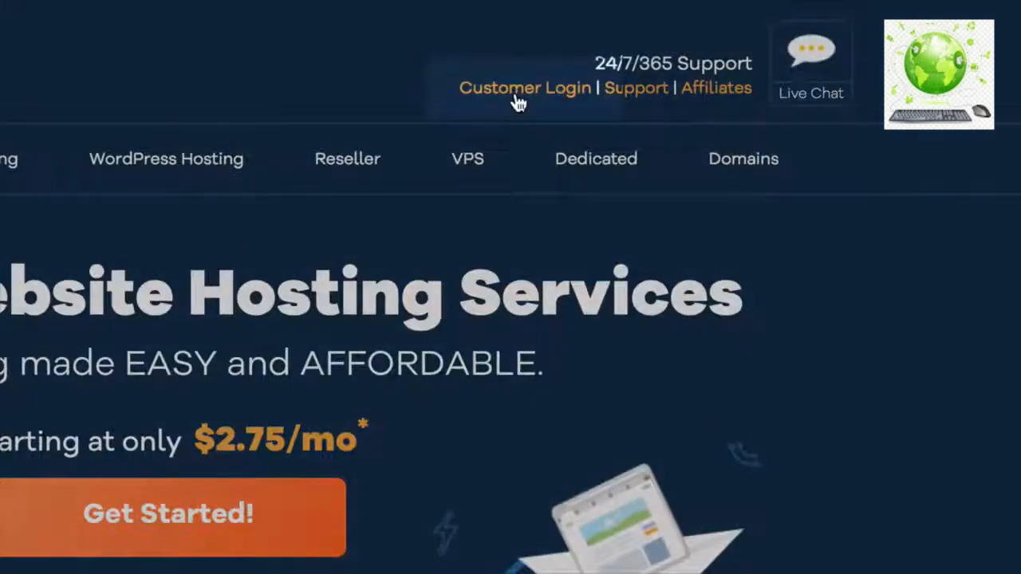
# - Set createyourdreamsite.com's name servers to point automatically to the hosting account
pyautogui.click(517, 103)
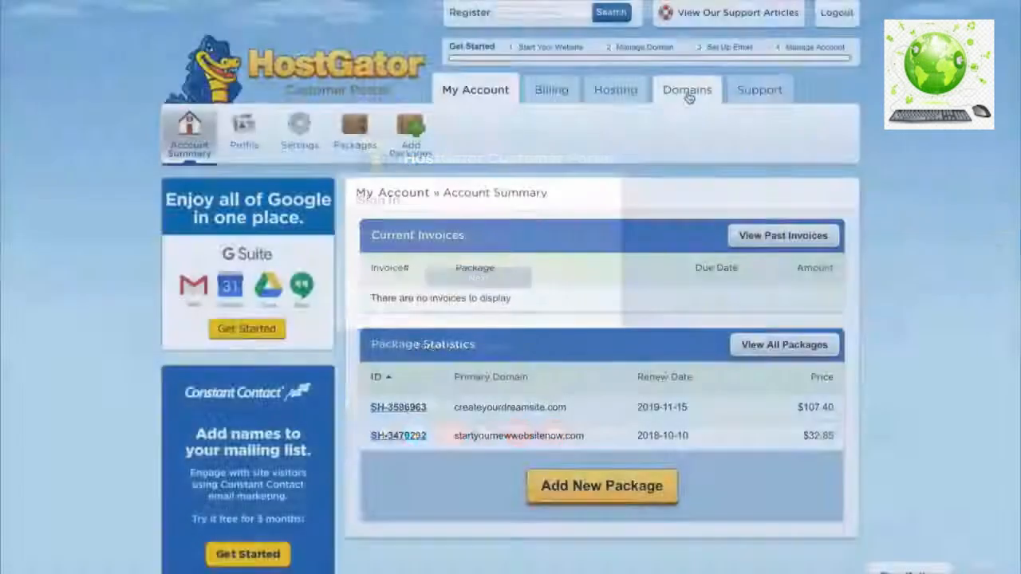
pyautogui.click(687, 91)
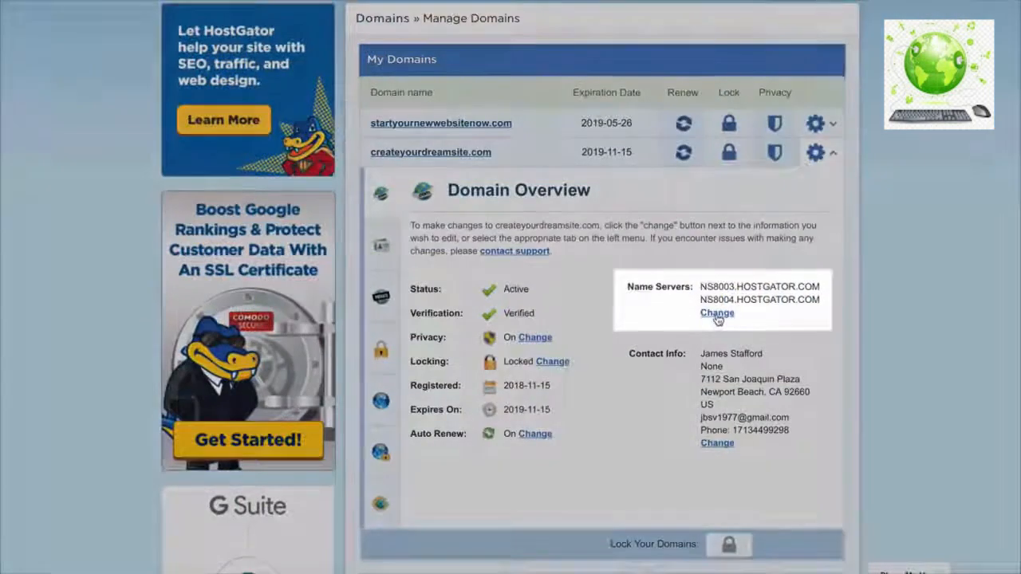
pyautogui.click(717, 314)
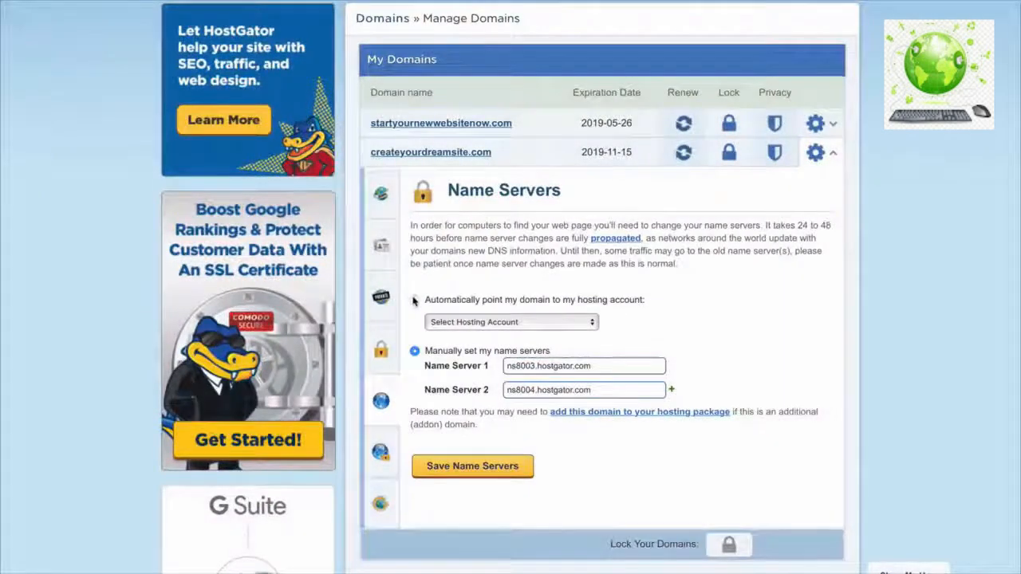
pyautogui.click(414, 300)
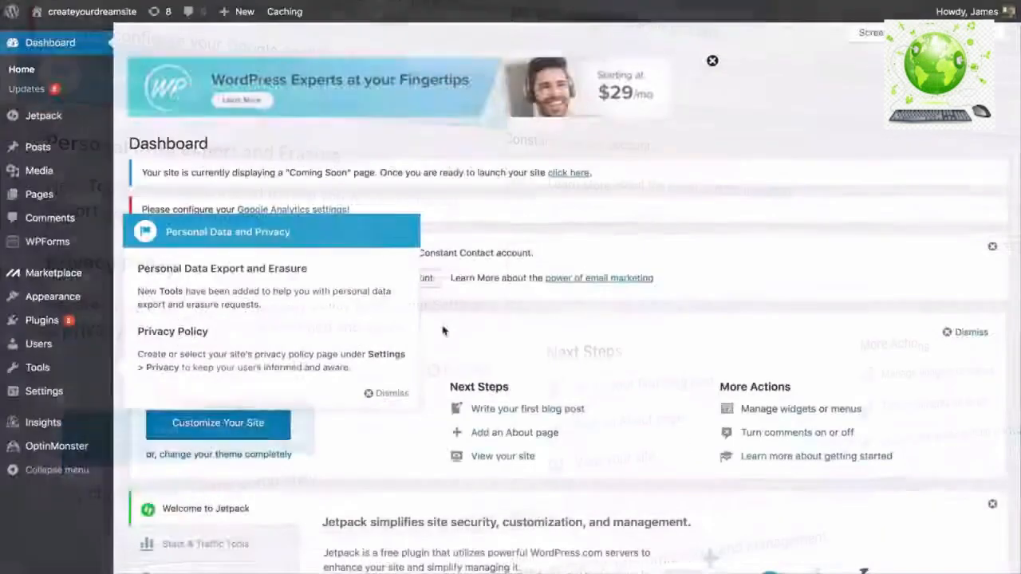
# - Dismiss the privacy and advertising notices and view the live site's Coming Soon page
pyautogui.click(391, 394)
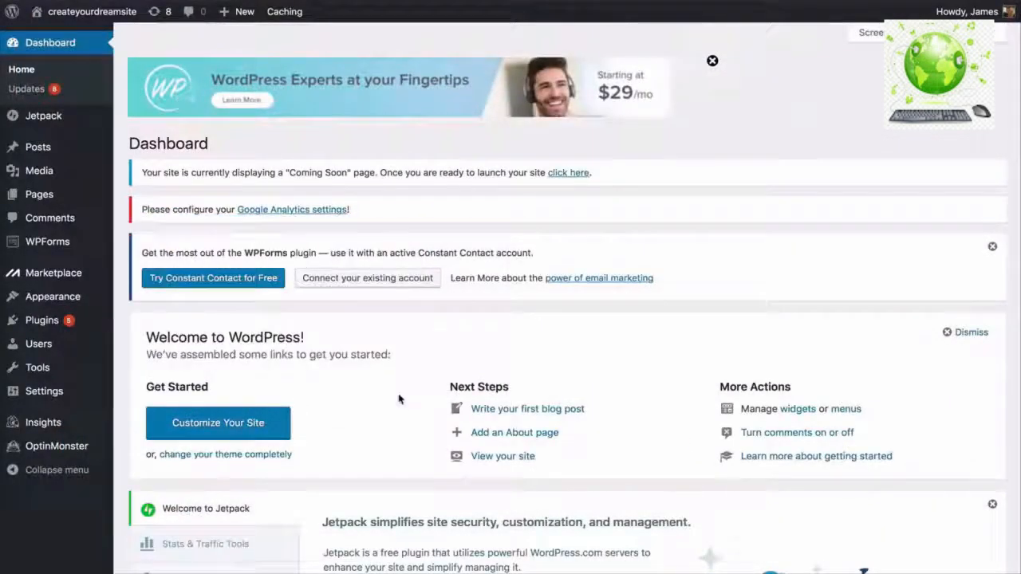
pyautogui.click(712, 63)
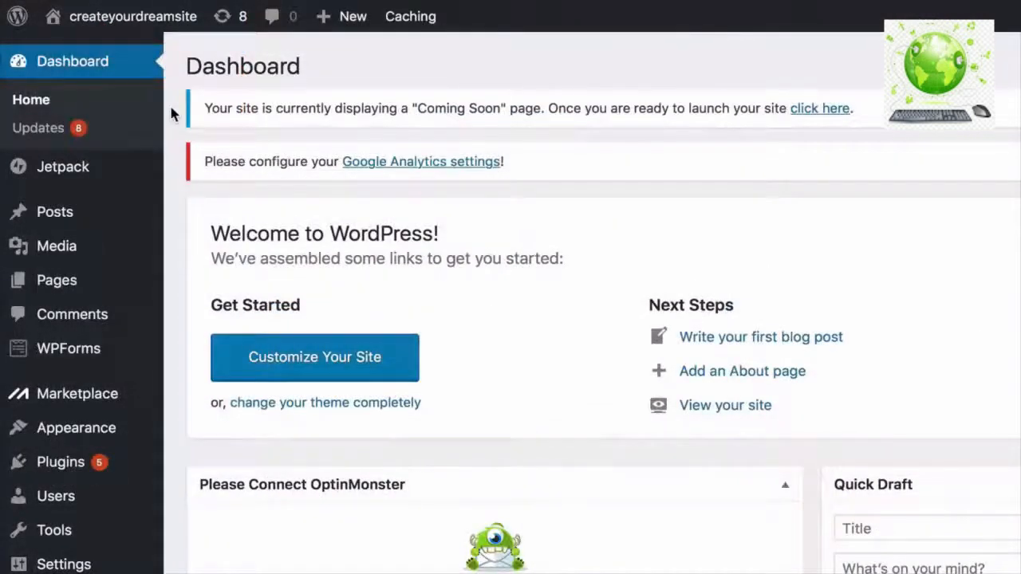
pyautogui.moveTo(177, 24)
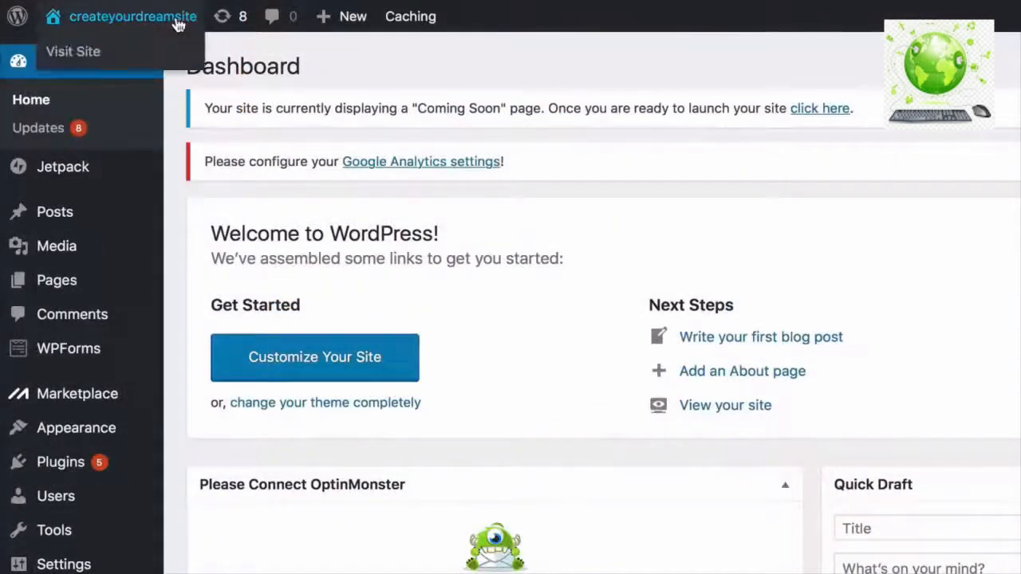
pyautogui.rightClick(115, 60)
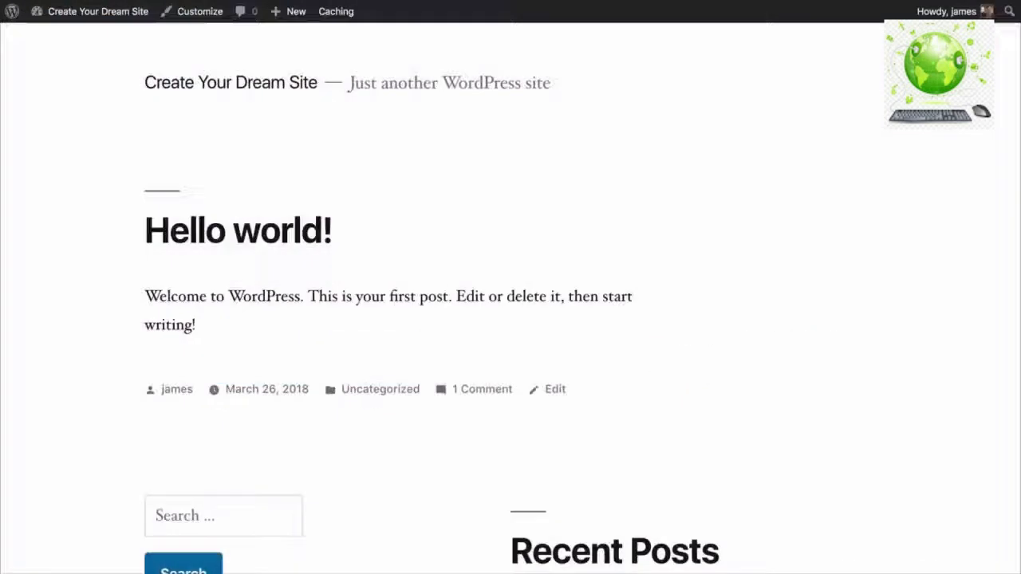
pyautogui.scroll(-5, 511, 320)
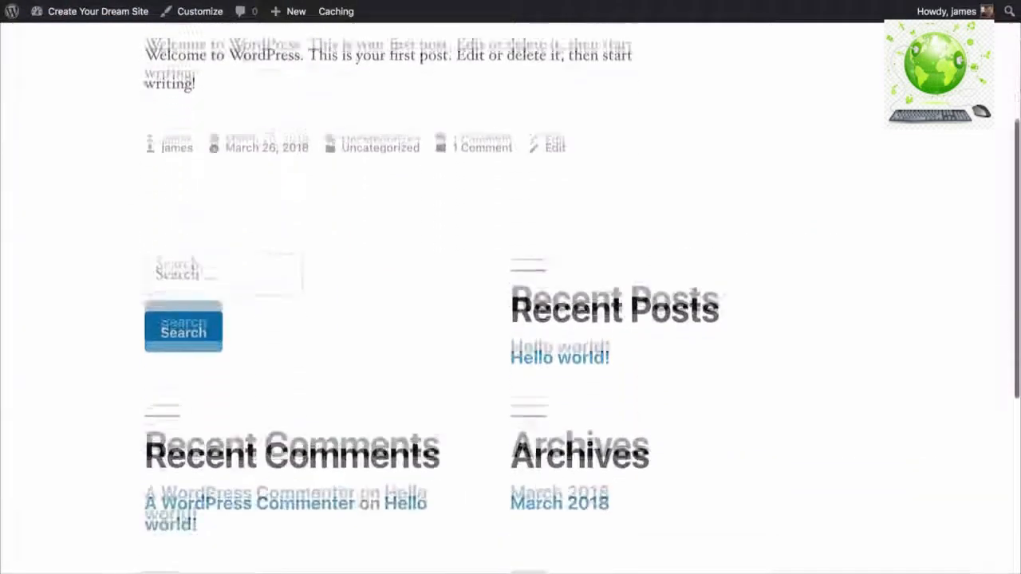
pyautogui.scroll(-5, 511, 319)
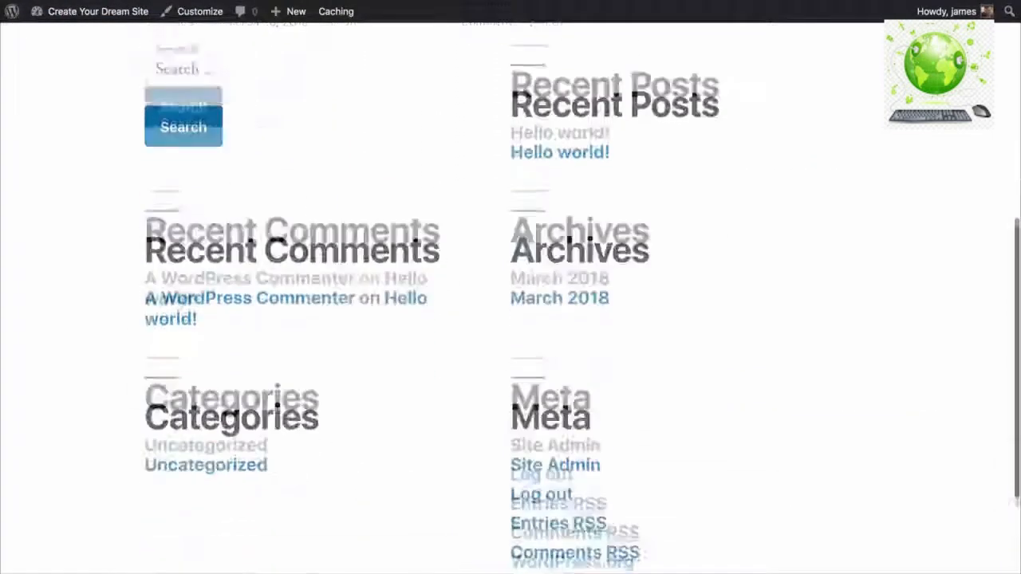
pyautogui.scroll(6, 511, 319)
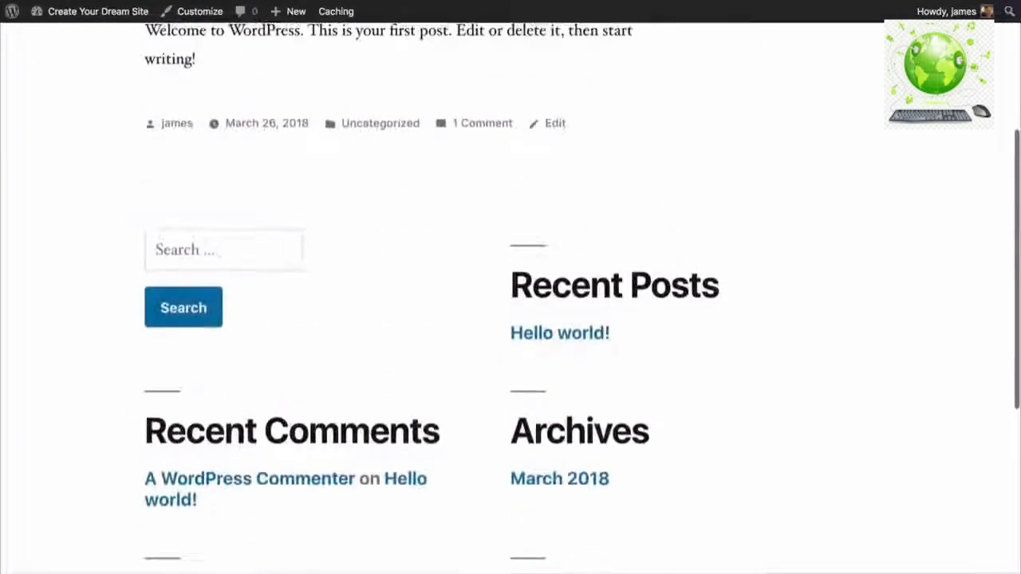
pyautogui.scroll(4, 510, 319)
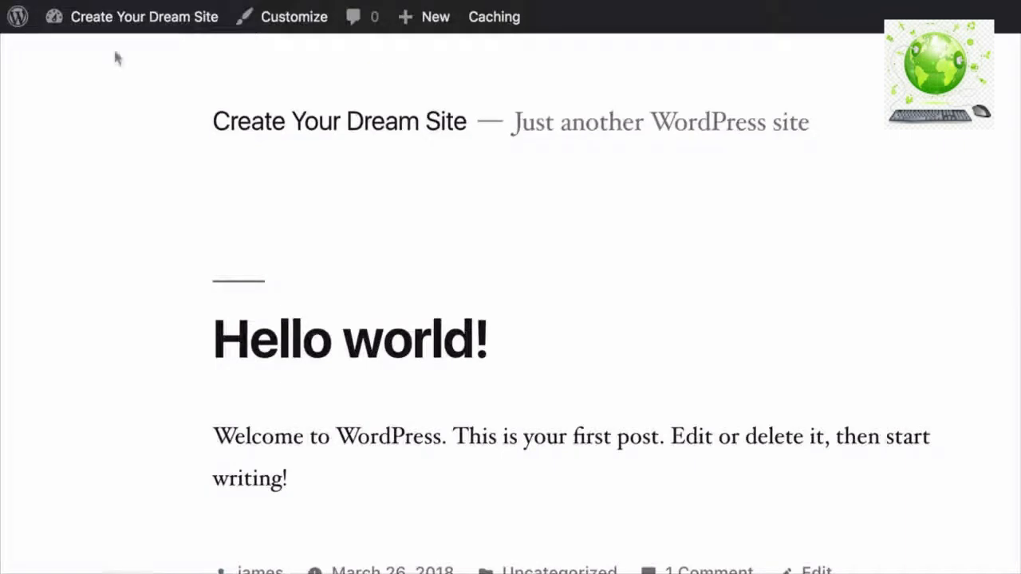
# - Back on the dashboard, launch the site out of Coming Soon mode
pyautogui.moveTo(143, 27)
pyautogui.click(89, 66)
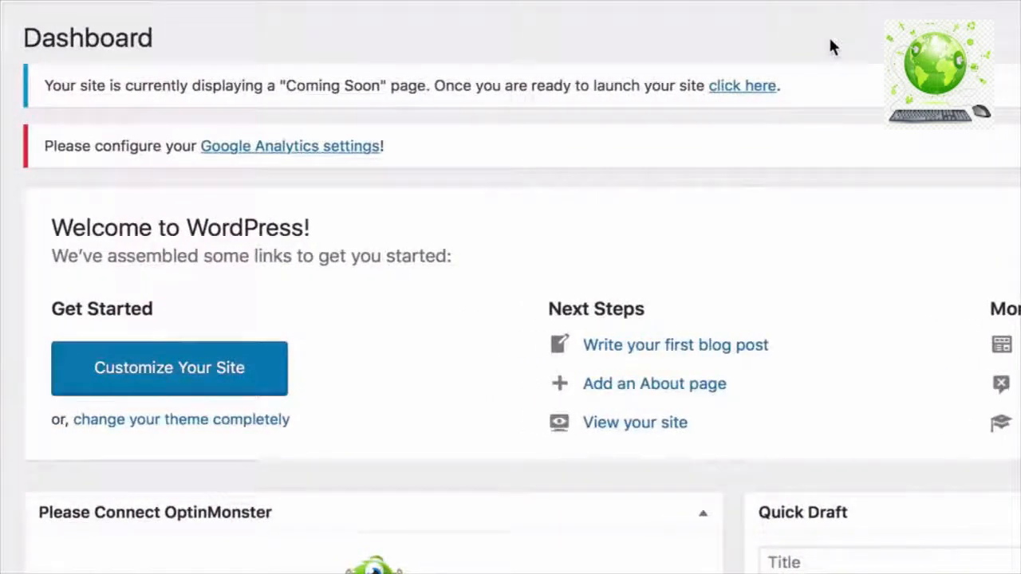
pyautogui.click(742, 86)
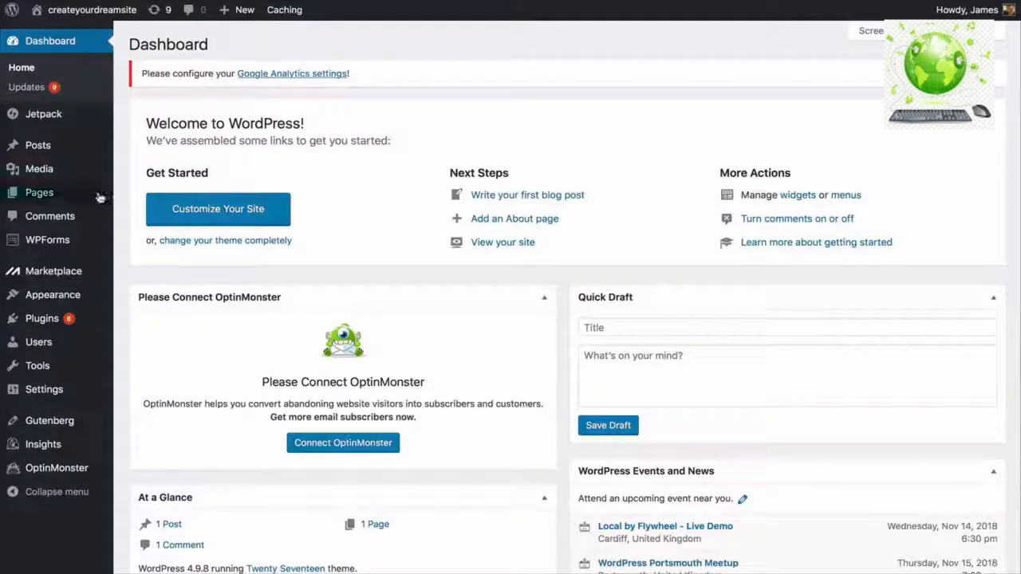
# - Create and publish pages titled Home, About and Contact
pyautogui.moveTo(88, 197)
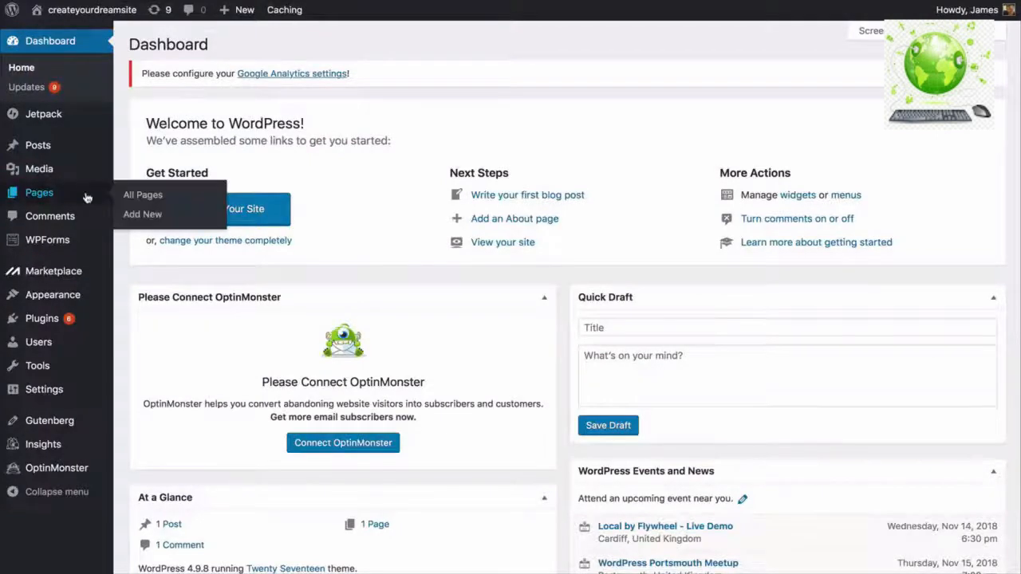
pyautogui.click(131, 196)
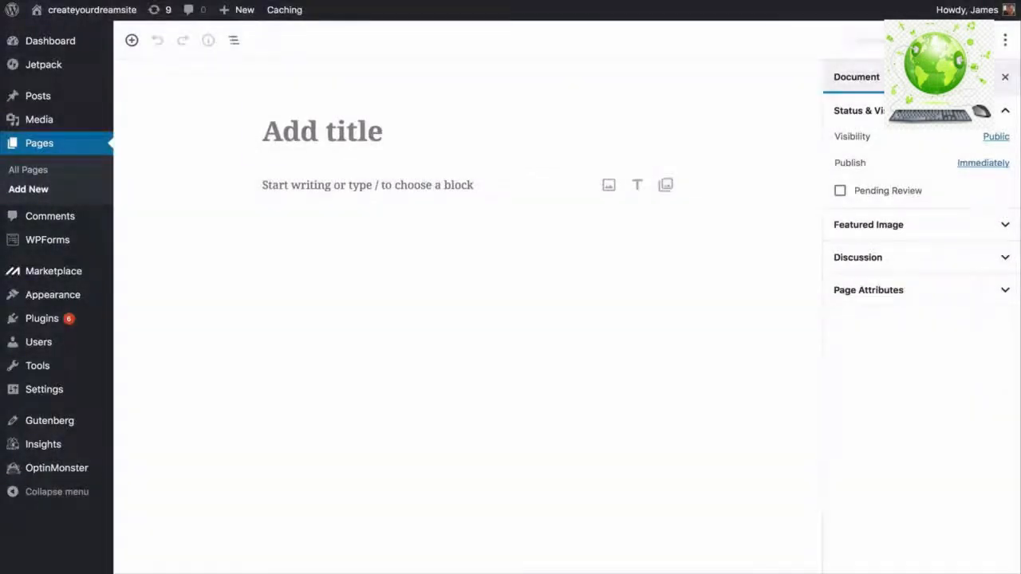
pyautogui.write('Home')
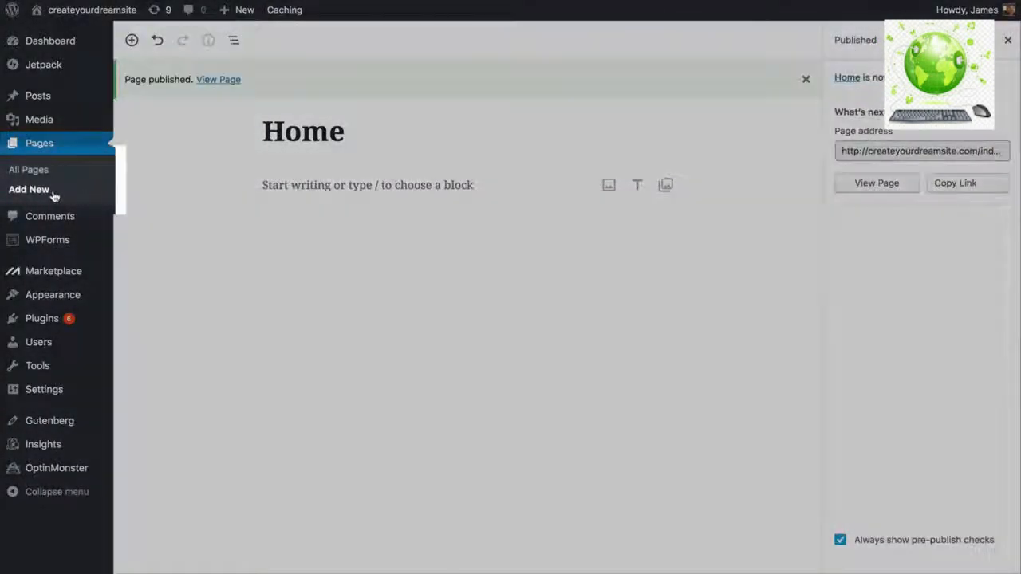
pyautogui.click(54, 196)
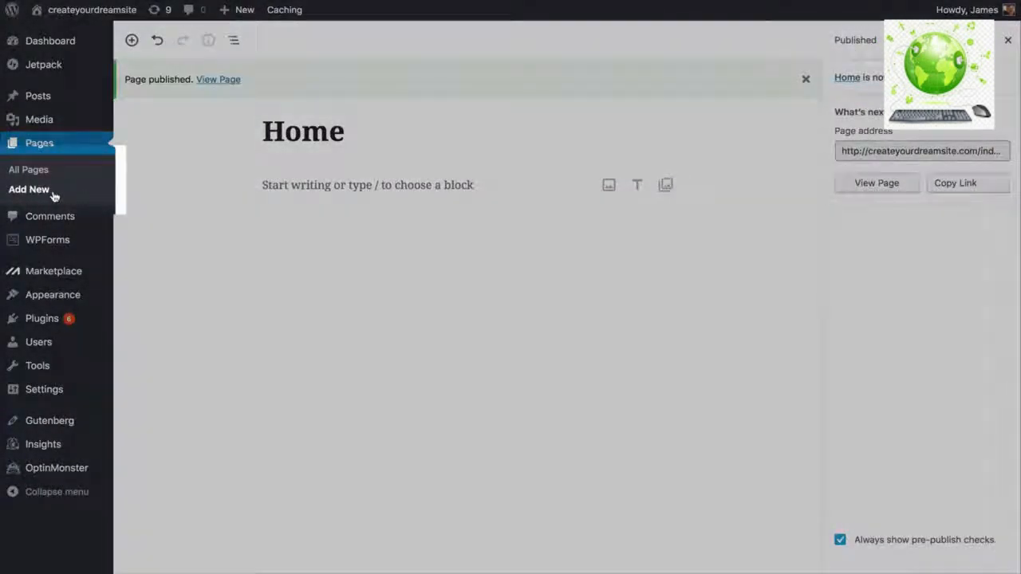
pyautogui.write('Ab')
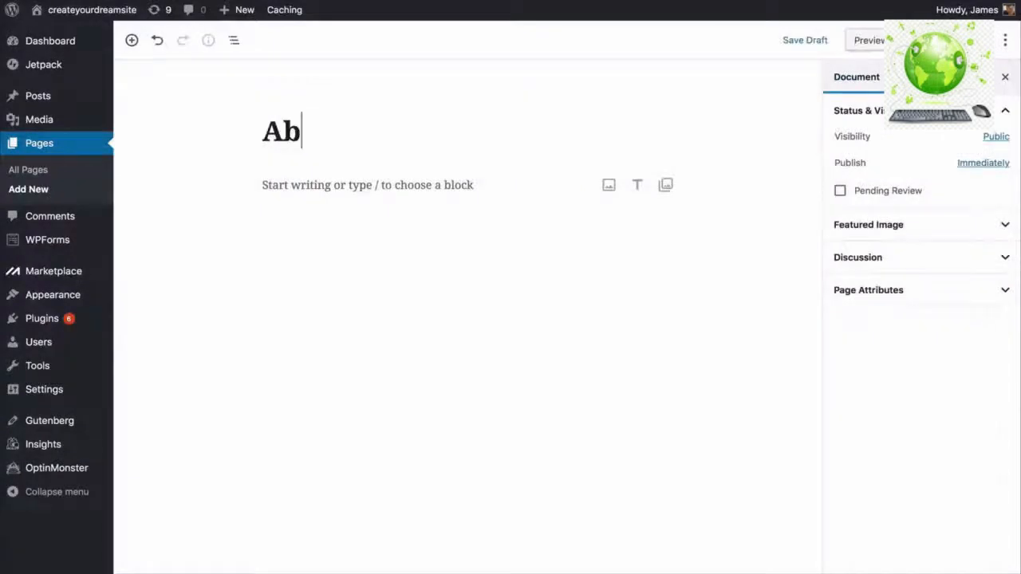
pyautogui.write('out')
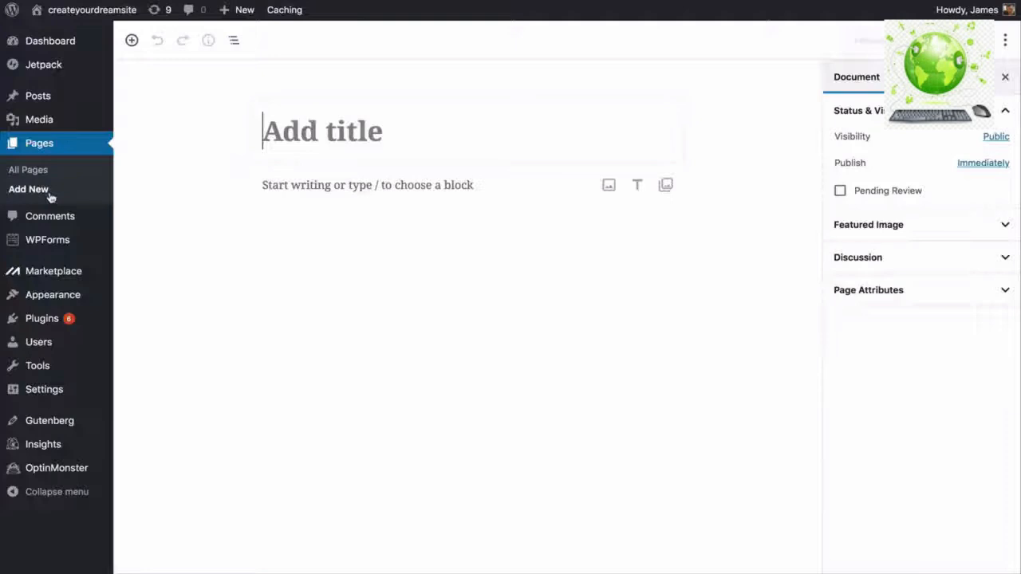
pyautogui.write('Cont')
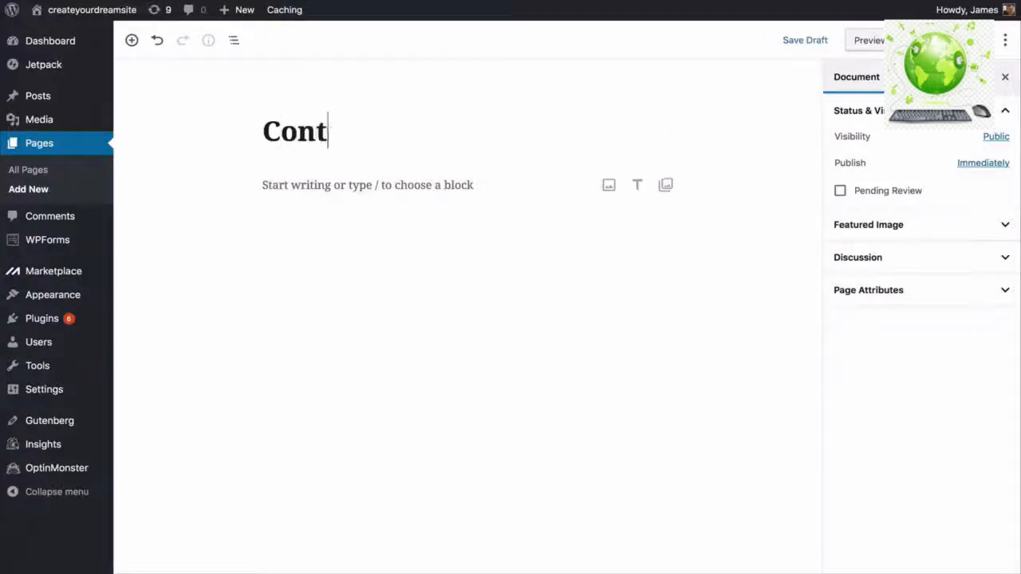
pyautogui.write('act')
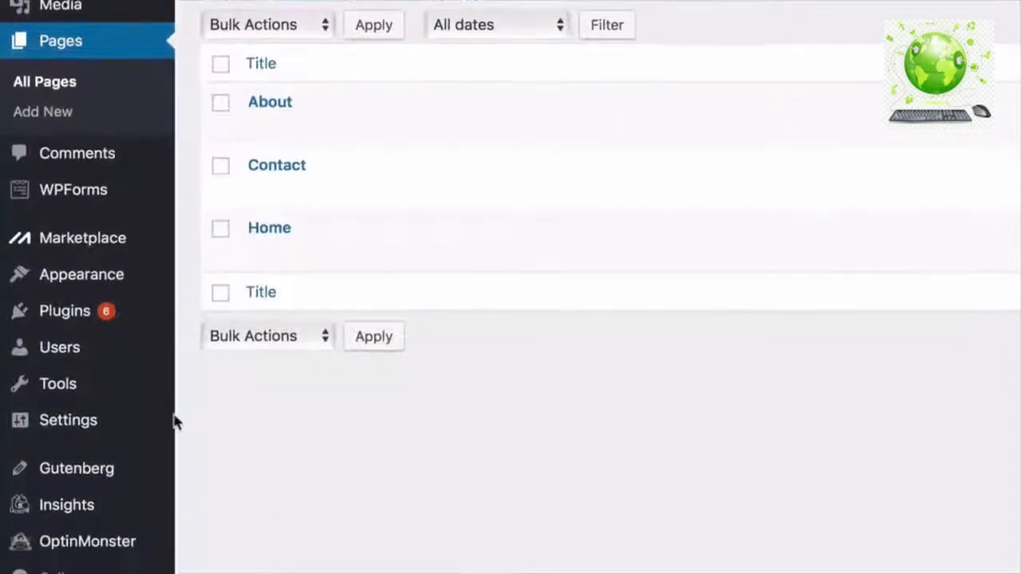
# - In General Settings, select the existing site title text
pyautogui.moveTo(120, 443)
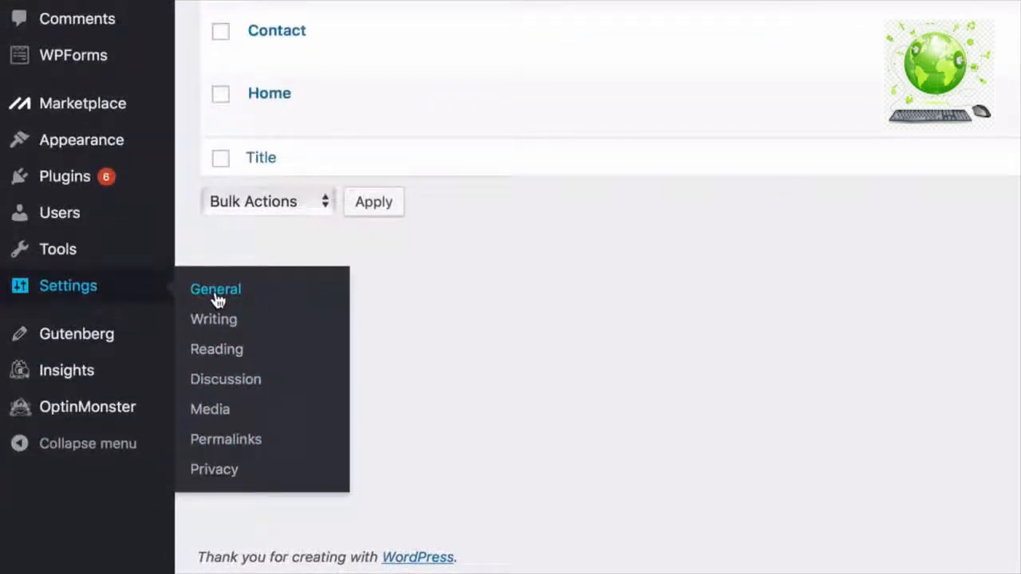
pyautogui.click(216, 292)
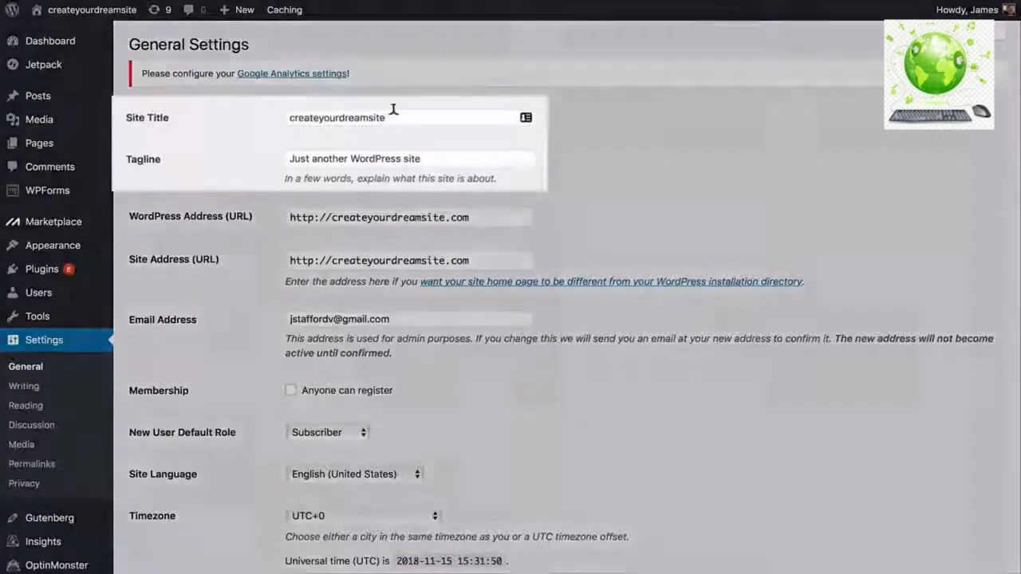
pyautogui.moveTo(392, 117); pyautogui.dragTo(290, 113)
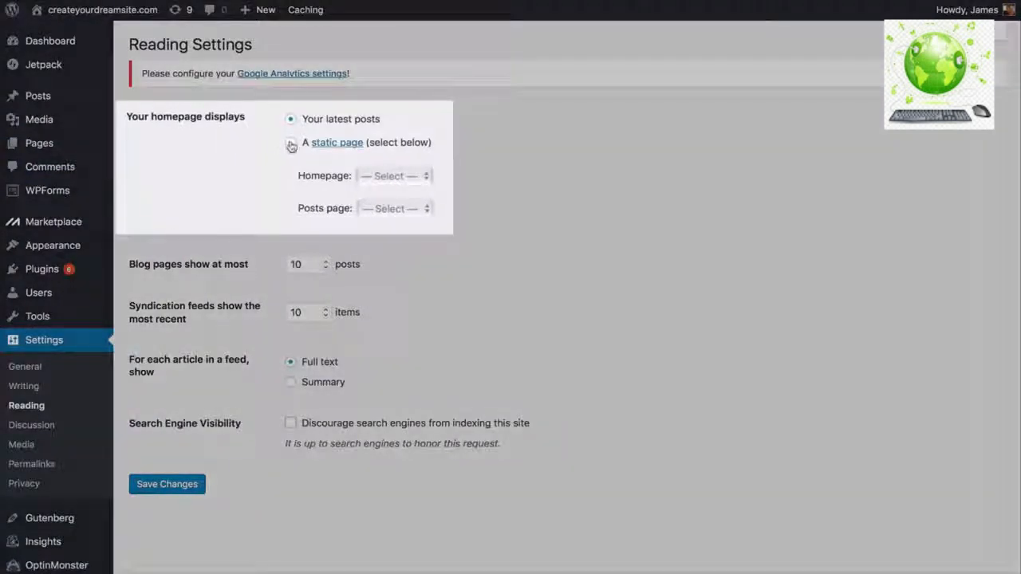
# - Set the homepage to display the static page Home
pyautogui.click(291, 146)
pyautogui.click(373, 176)
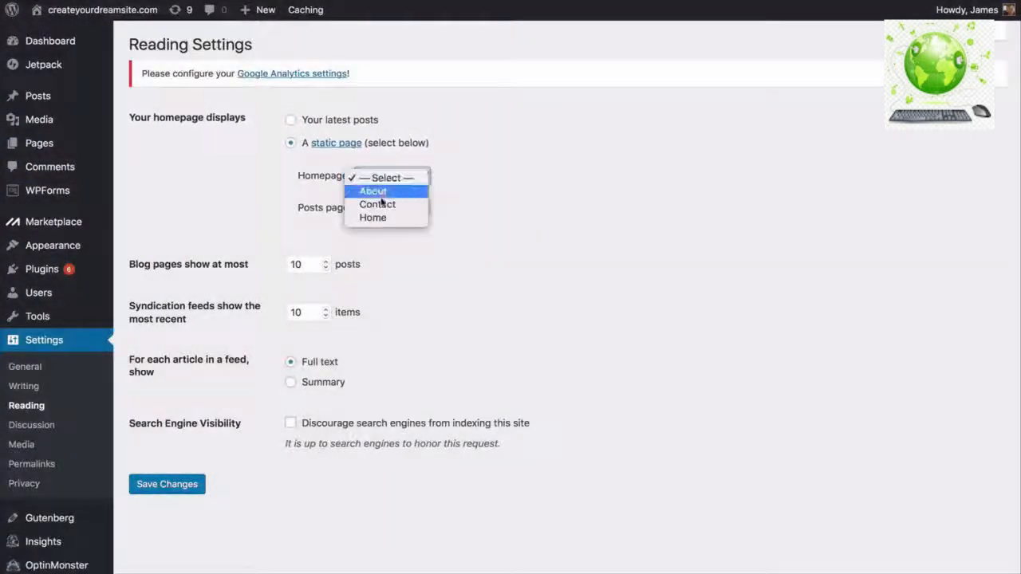
pyautogui.click(374, 217)
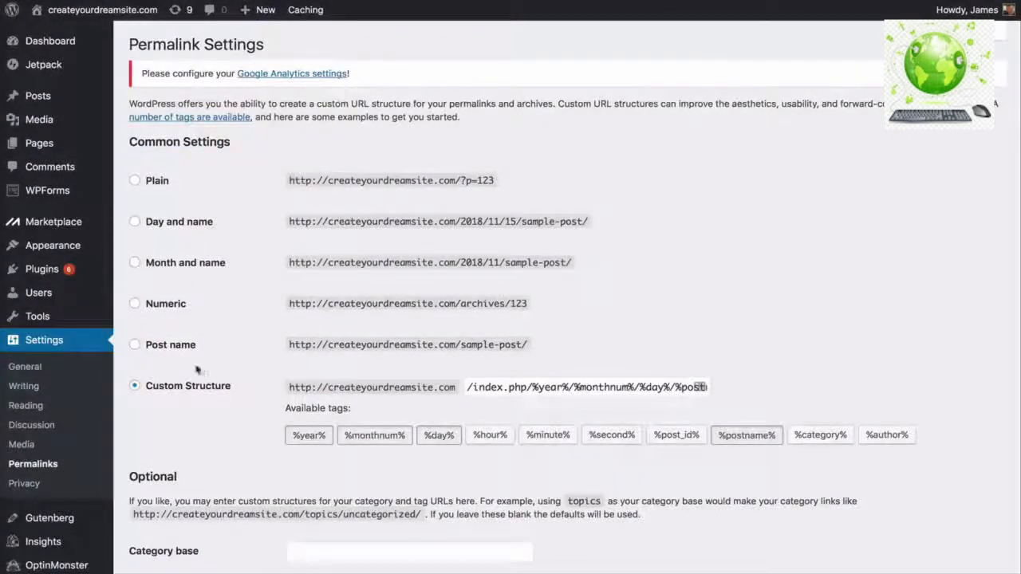
# - Save permalinks with the Post name structure, then go to the Themes page
pyautogui.click(136, 349)
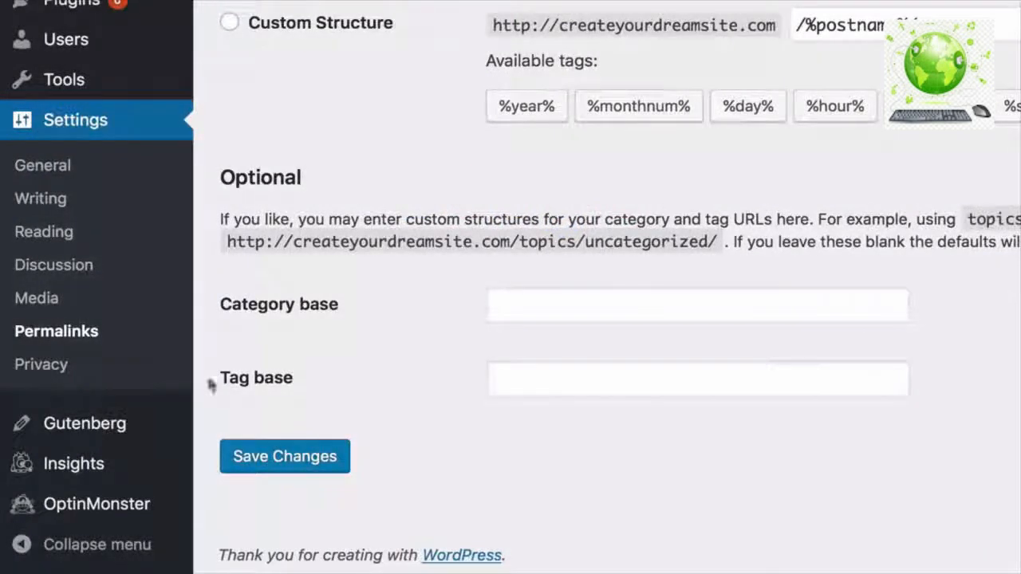
pyautogui.click(288, 469)
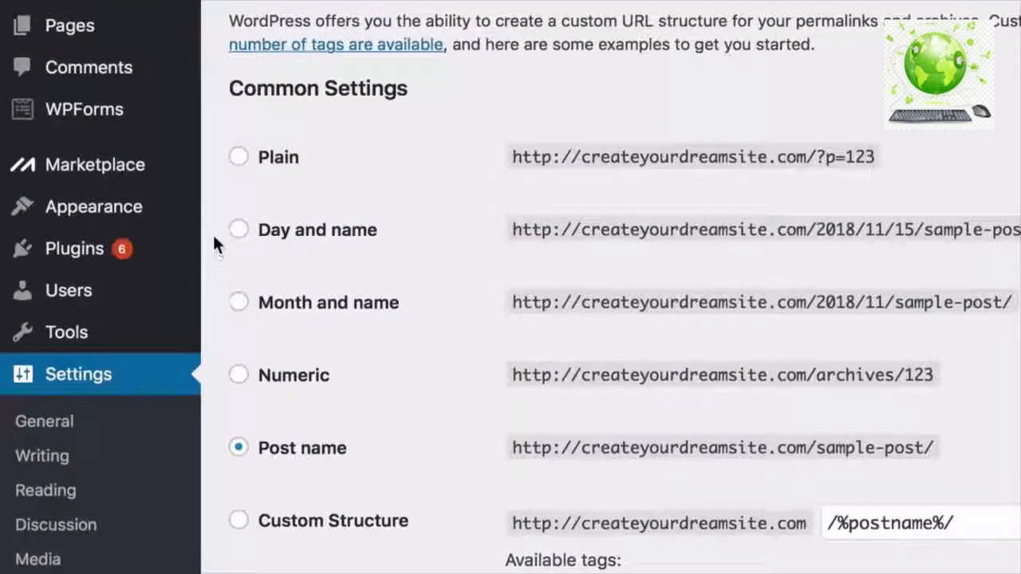
pyautogui.moveTo(167, 216)
pyautogui.click(226, 213)
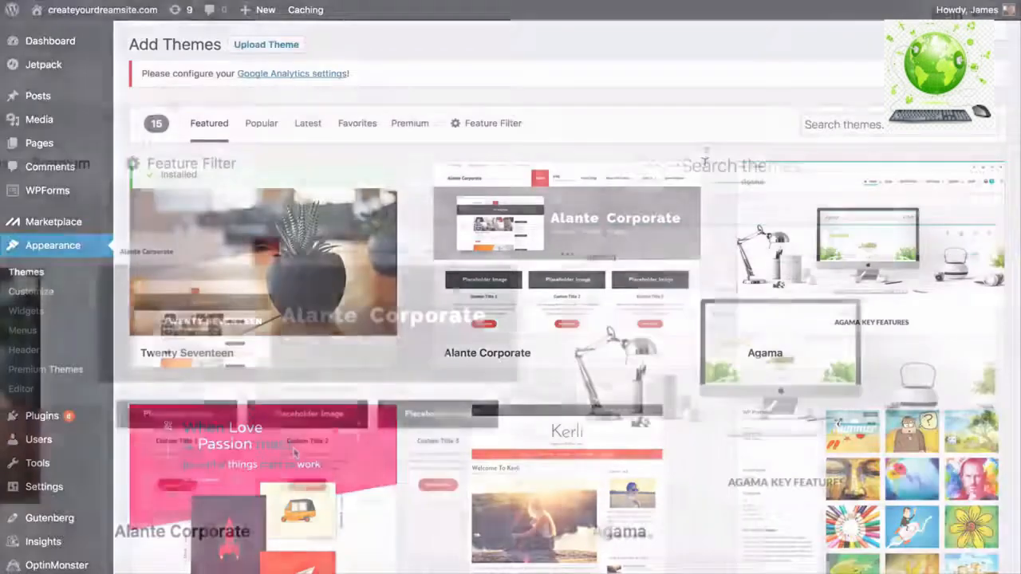
# - Search for 'oceanwp', then install and activate the OceanWP theme
pyautogui.click(820, 123)
pyautogui.write('oceanwp')
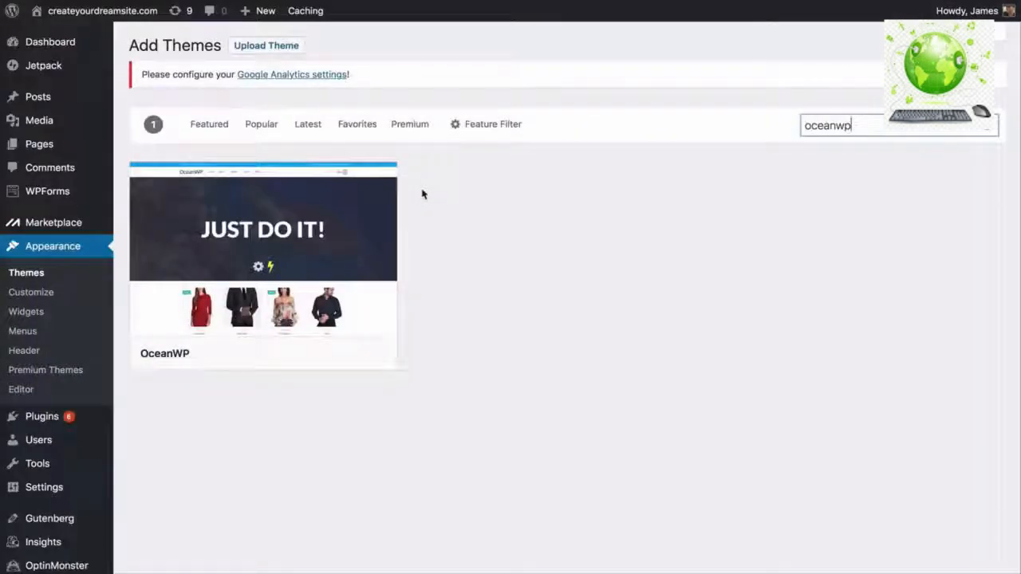
pyautogui.moveTo(338, 256)
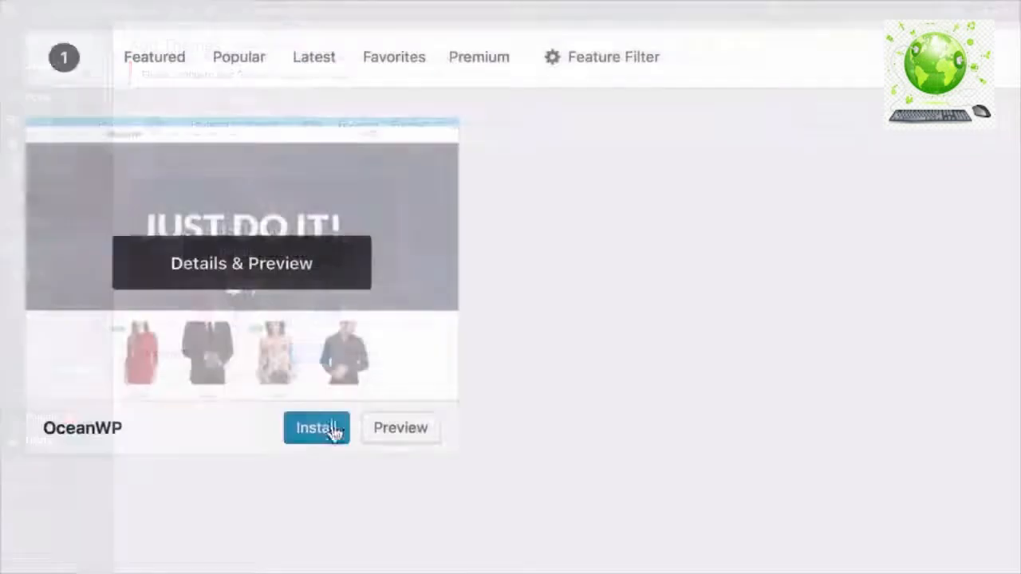
pyautogui.click(318, 439)
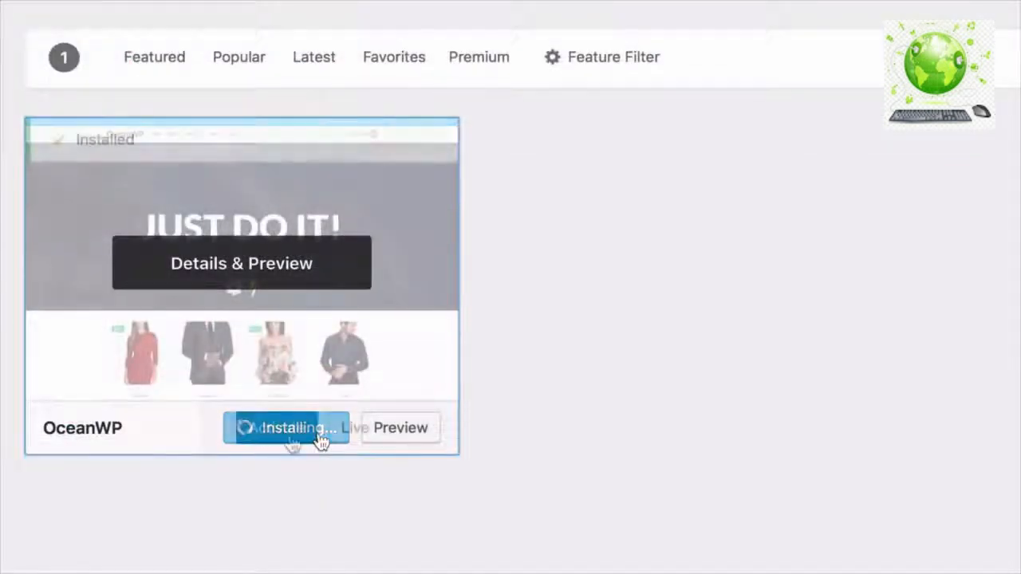
pyautogui.click(291, 441)
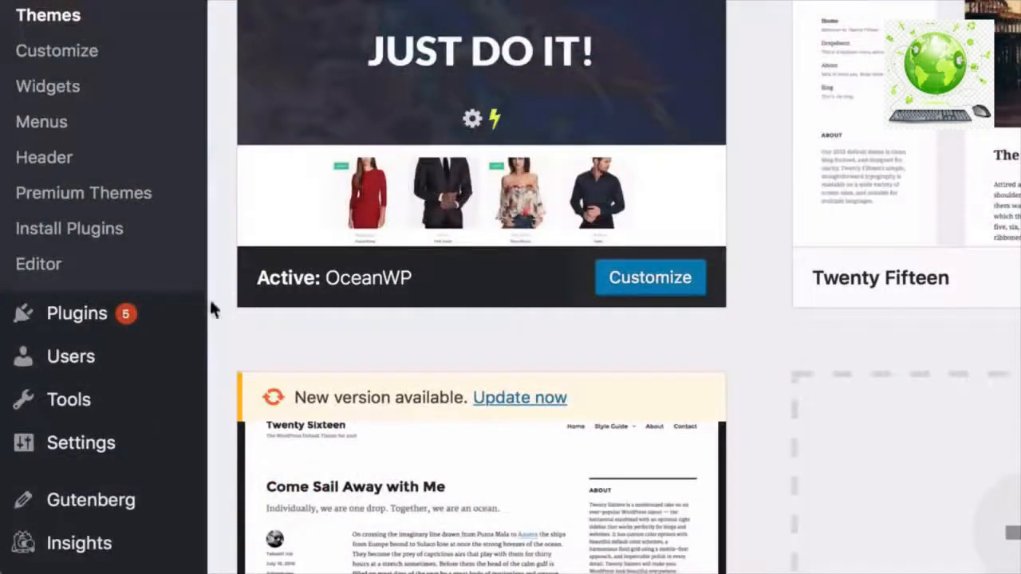
# - Search for Elementor and install and activate the Elementor Page Builder plugin
pyautogui.moveTo(160, 324)
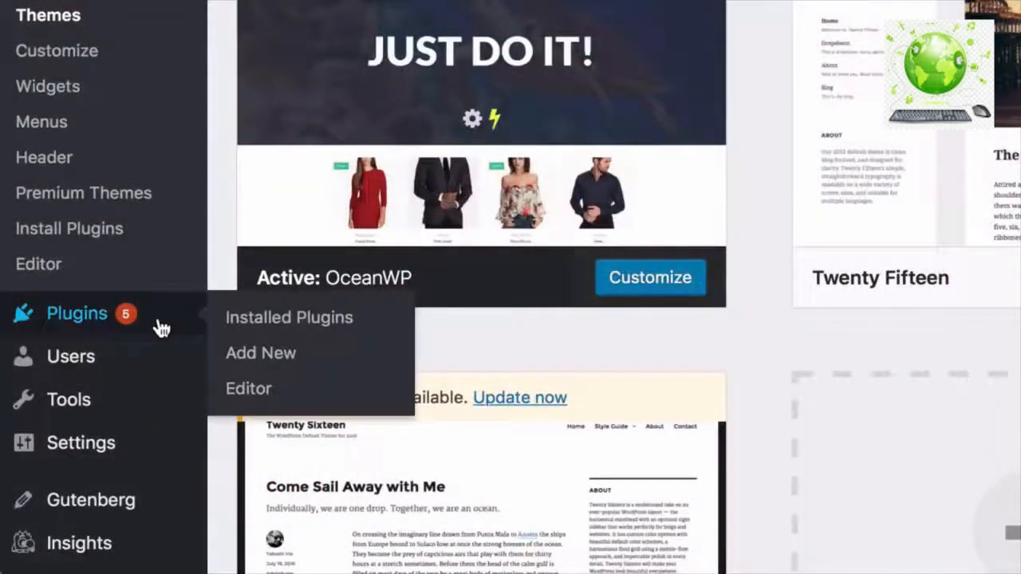
pyautogui.click(256, 354)
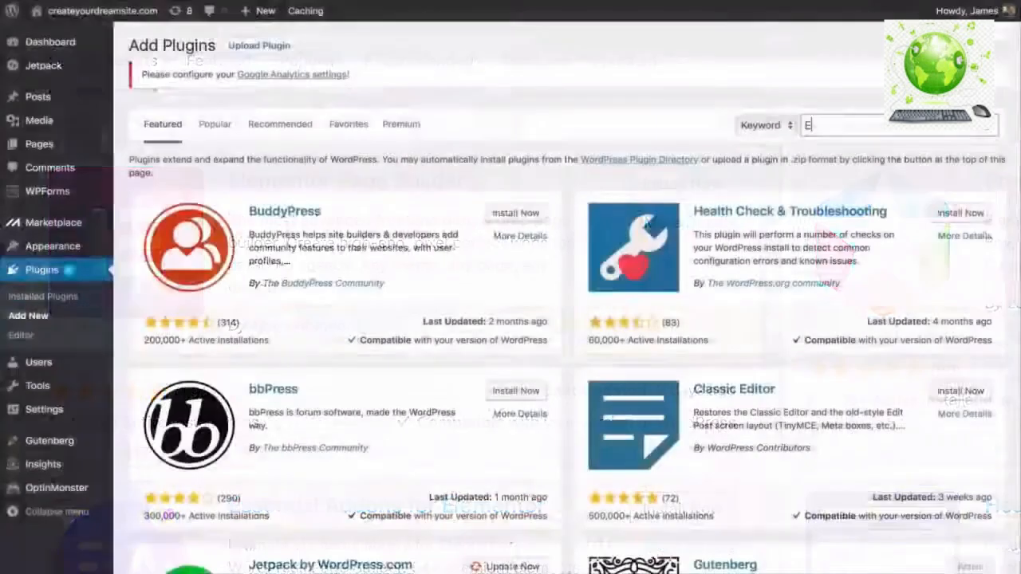
pyautogui.write('Ele')
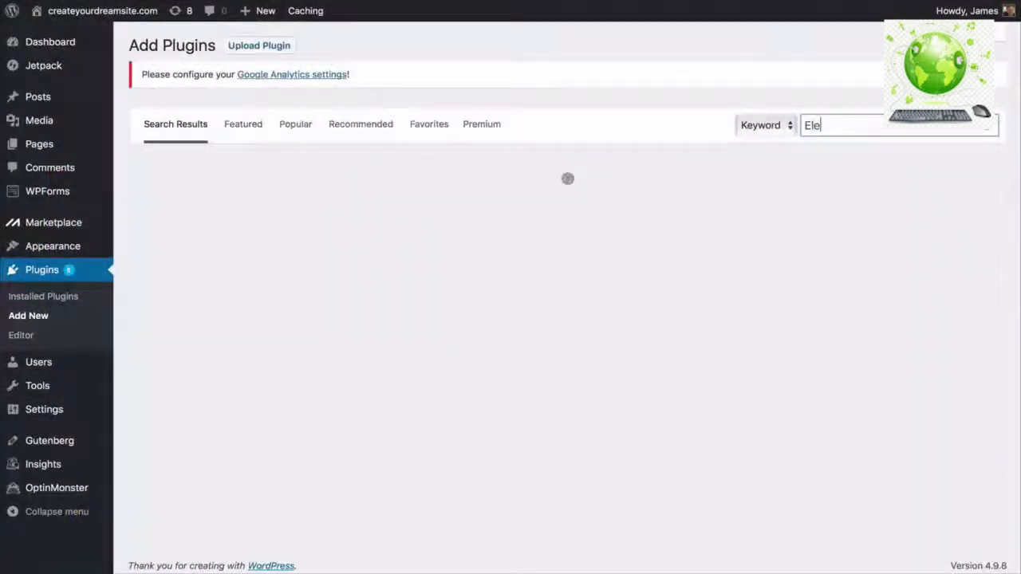
pyautogui.write('mentor')
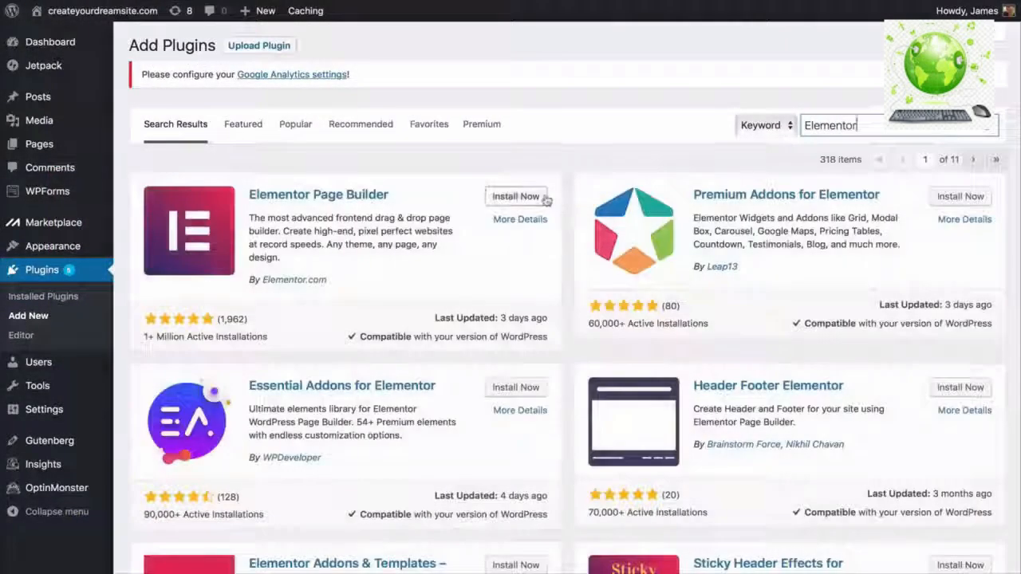
pyautogui.click(515, 197)
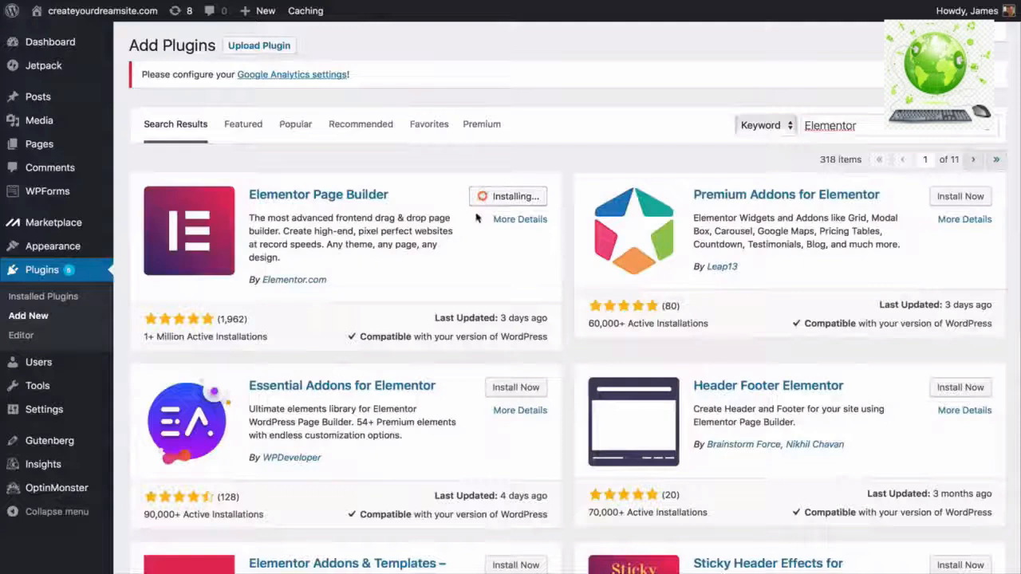
pyautogui.click(511, 200)
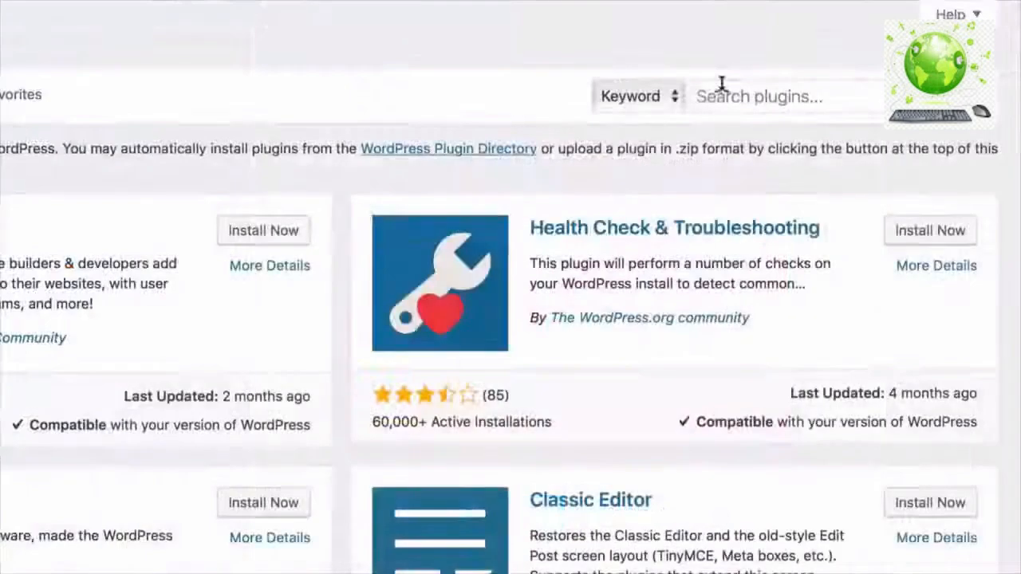
# - Search 'premium addons' and install and activate Premium Addons for Elementor
pyautogui.click(722, 87)
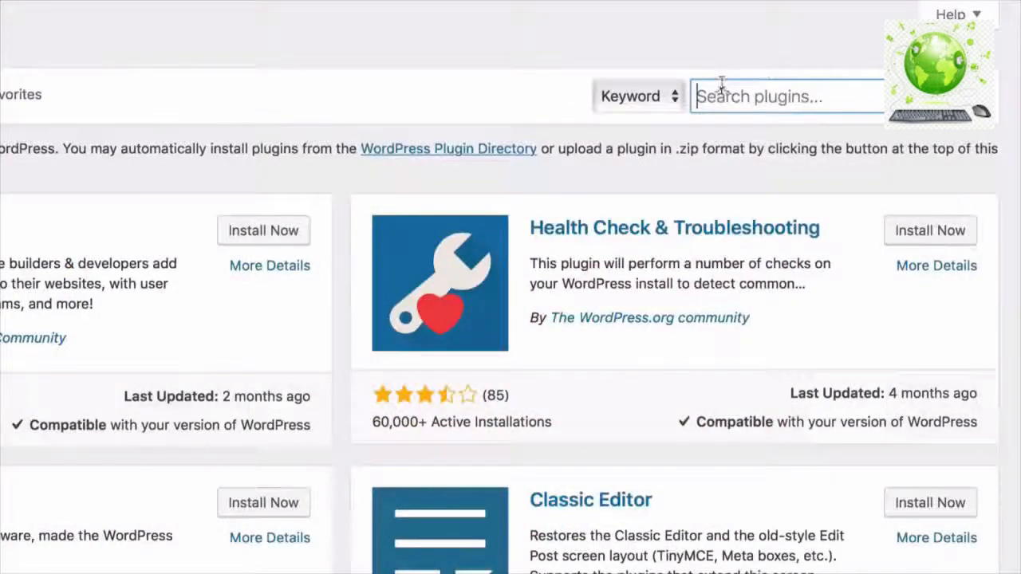
pyautogui.write('premium ado')
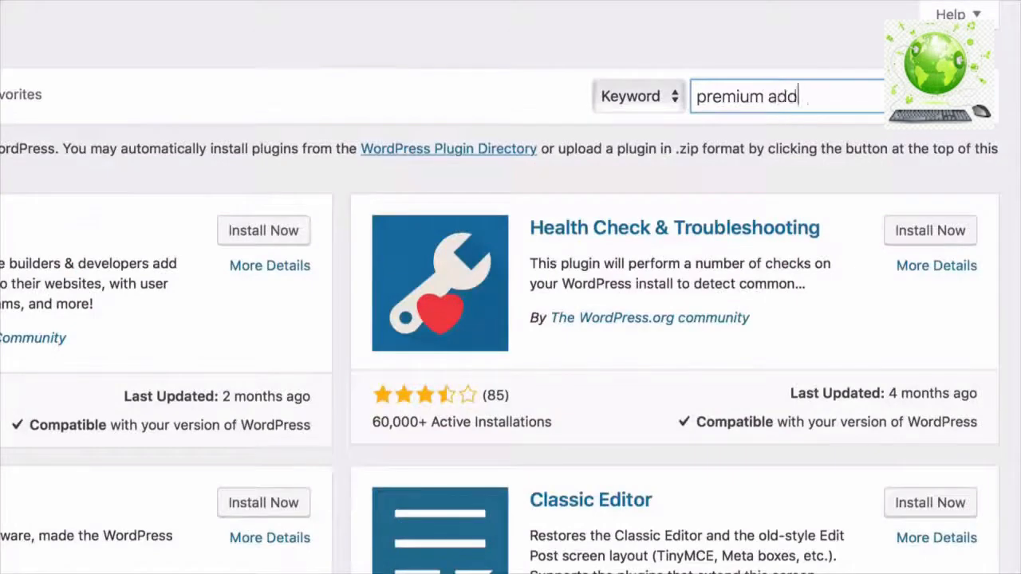
pyautogui.click(586, 205)
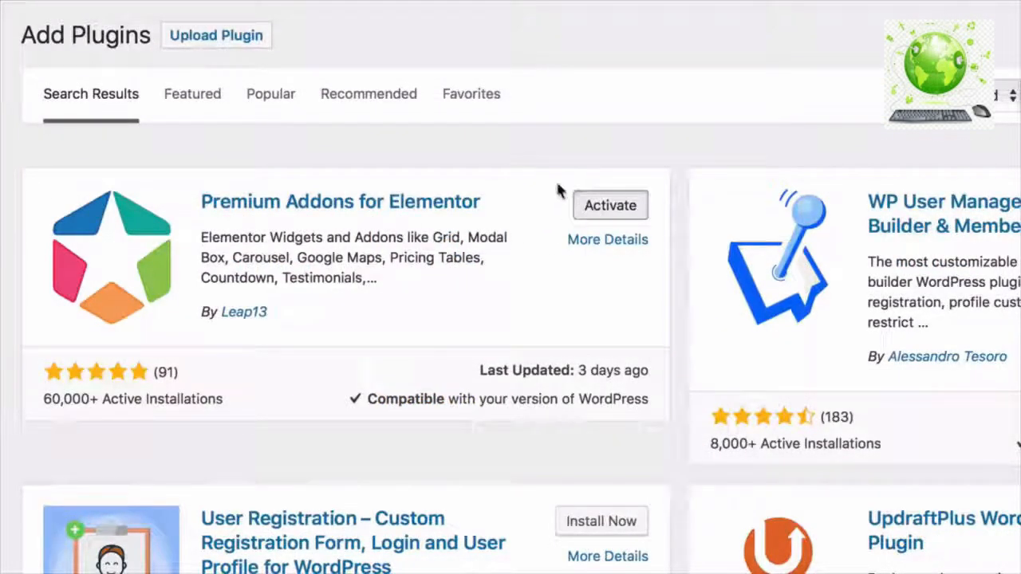
pyautogui.click(610, 205)
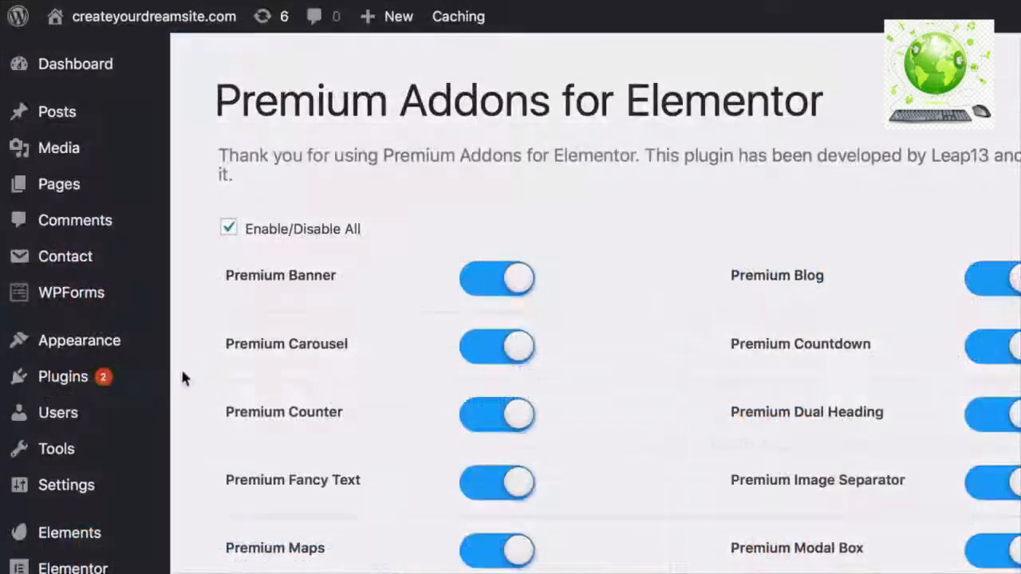
# - Search 'elements' and install the Envato Elements plugin
pyautogui.moveTo(155, 387)
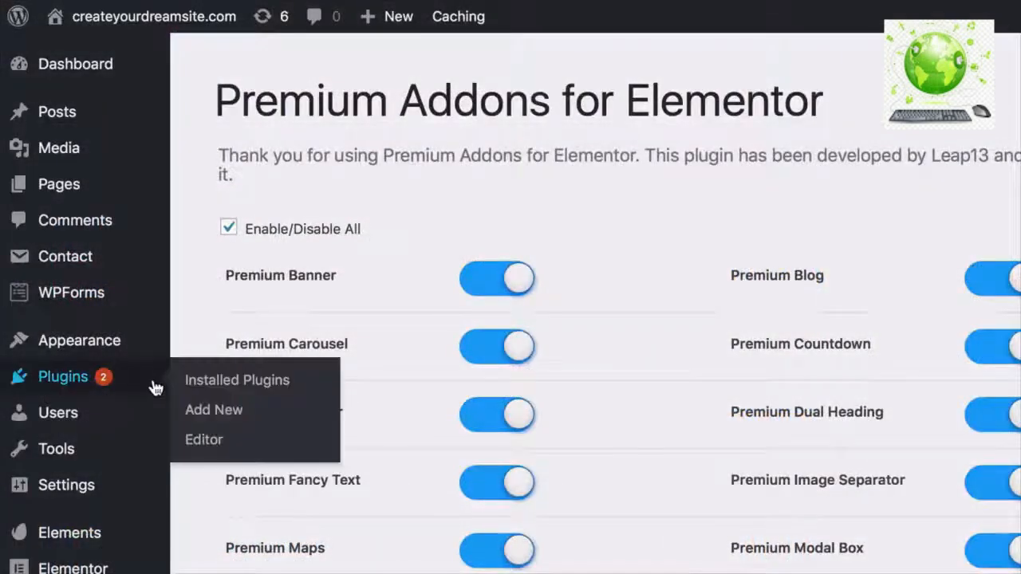
pyautogui.click(212, 410)
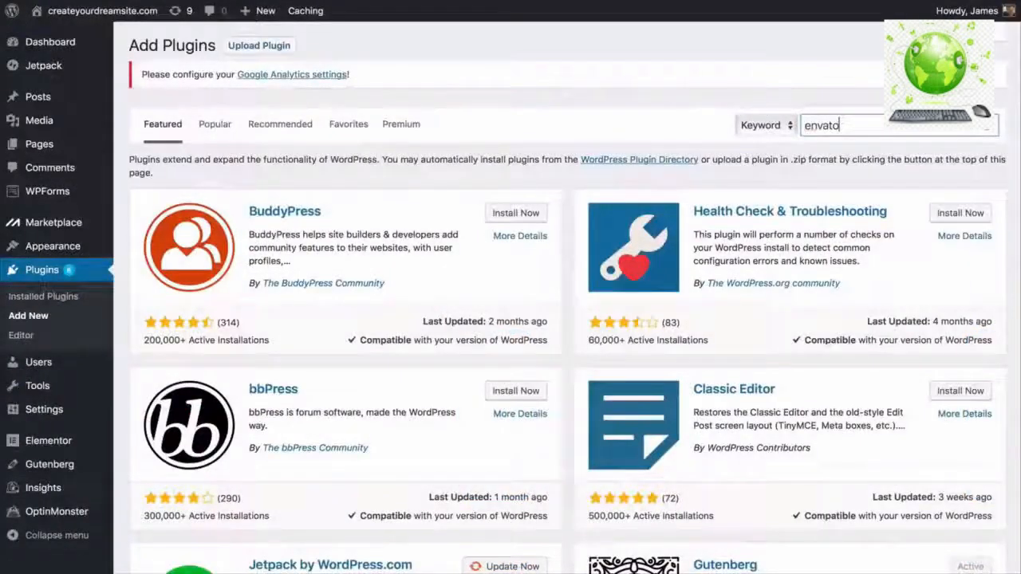
pyautogui.write('lements')
pyautogui.click(524, 200)
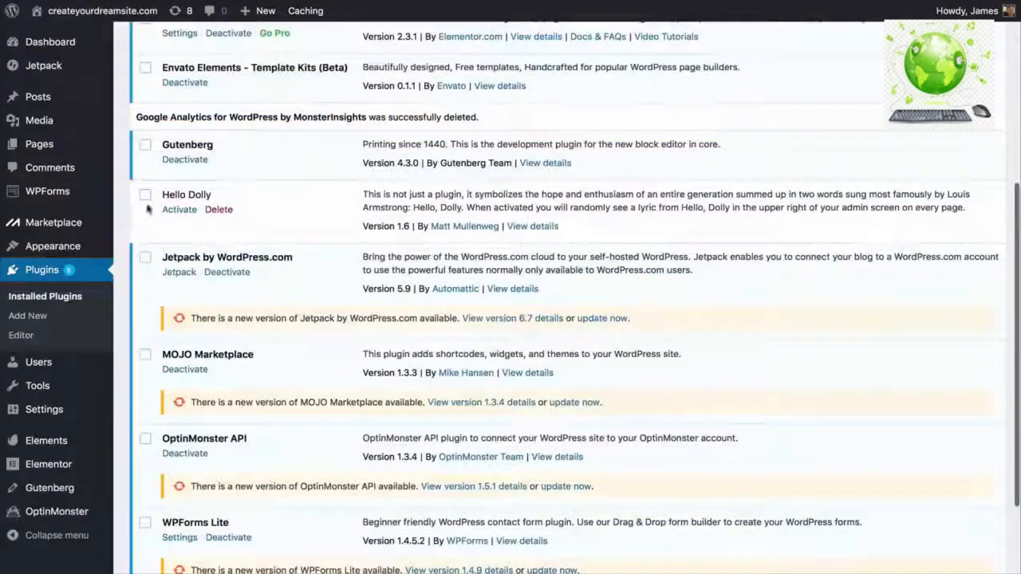
# - Bulk-deactivate Hello Dolly, Jetpack, MOJO Marketplace and OptinMonster API, then choose Delete
pyautogui.click(145, 196)
pyautogui.click(145, 258)
pyautogui.click(145, 355)
pyautogui.scroll(-3, 146, 357)
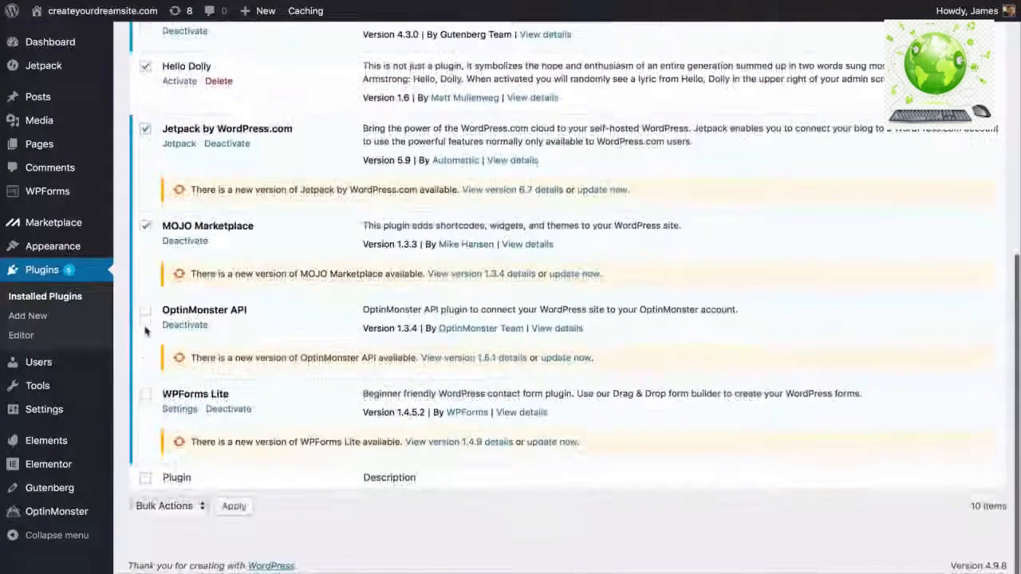
pyautogui.click(145, 439)
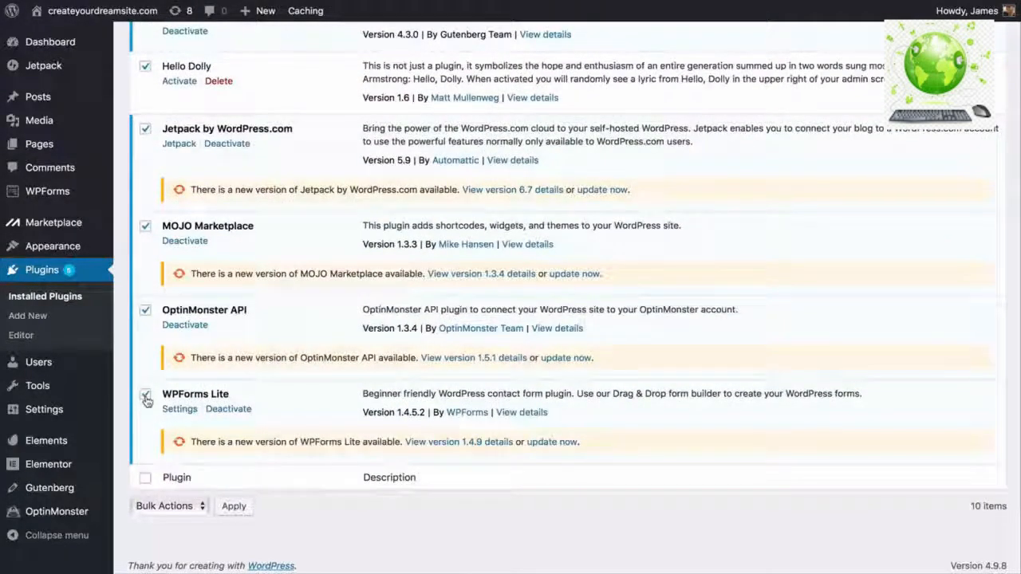
pyautogui.click(177, 511)
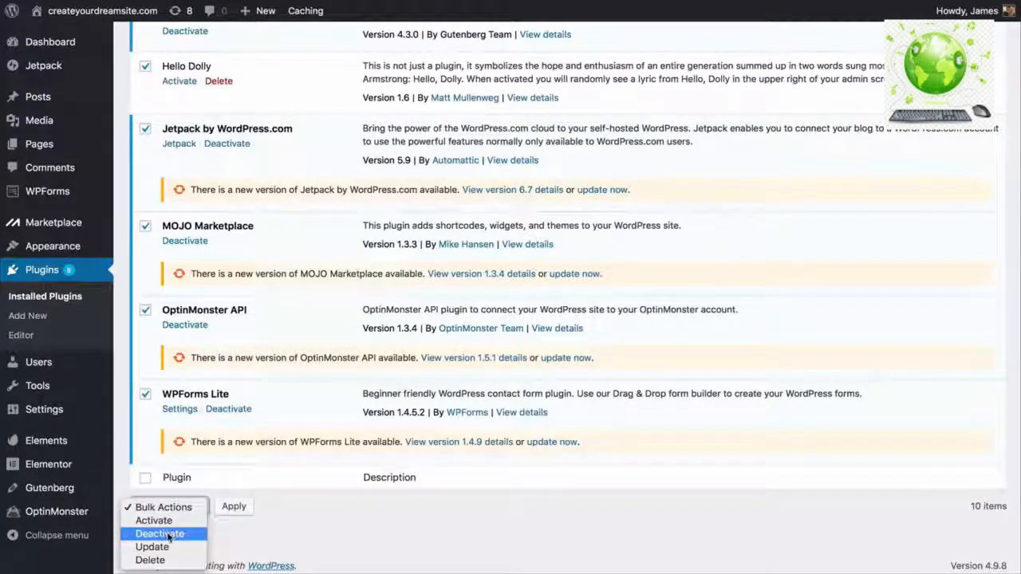
pyautogui.click(189, 532)
pyautogui.click(234, 506)
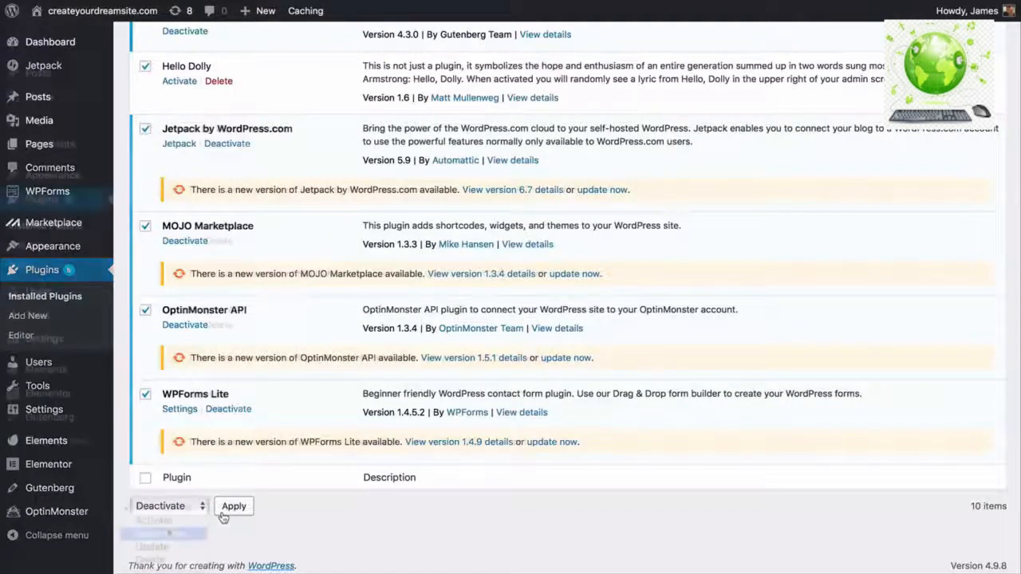
pyautogui.click(169, 507)
pyautogui.click(155, 560)
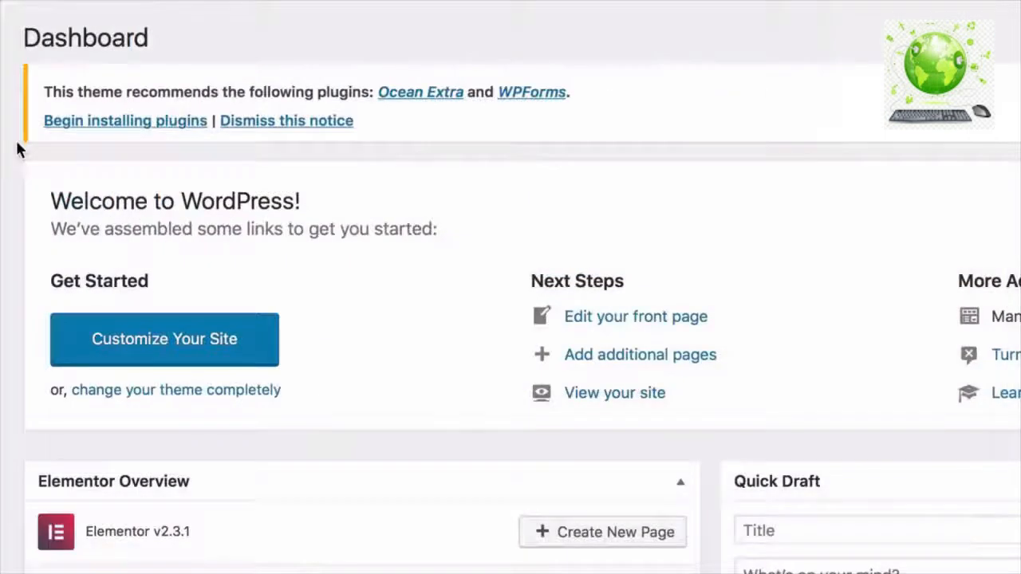
# - Install the recommended Ocean Extra plugin through the theme's bulk plugin installer
pyautogui.click(97, 126)
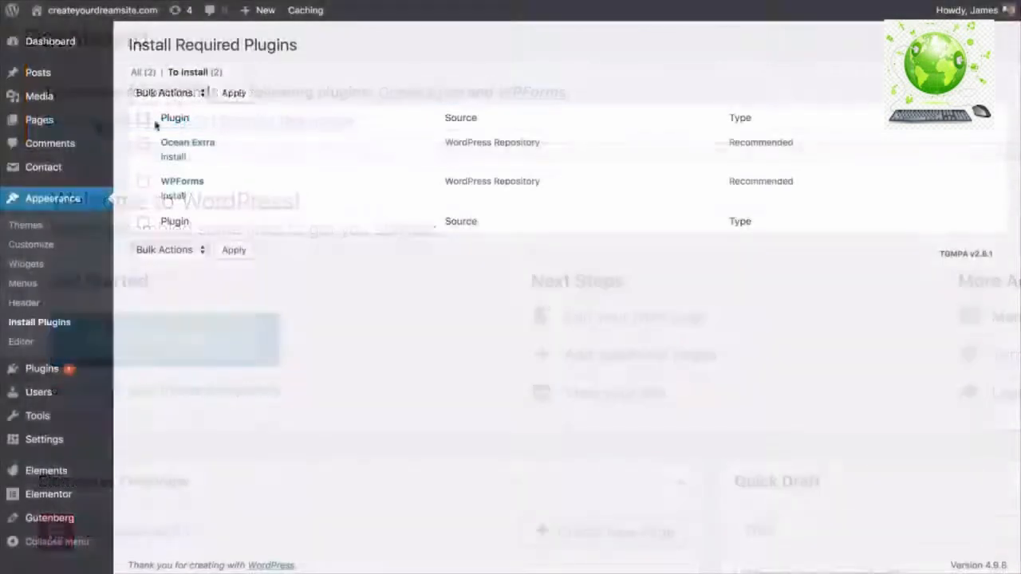
pyautogui.click(144, 144)
pyautogui.click(184, 93)
pyautogui.click(182, 104)
pyautogui.click(227, 95)
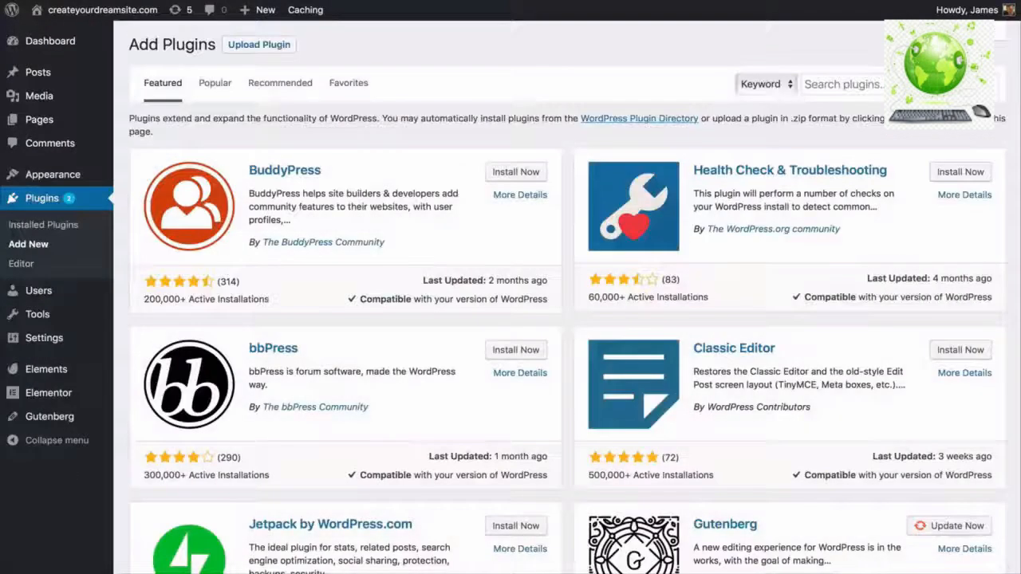
# - Search the plugin directory for 'contact form 7' and install Contact Form 7
pyautogui.click(894, 85)
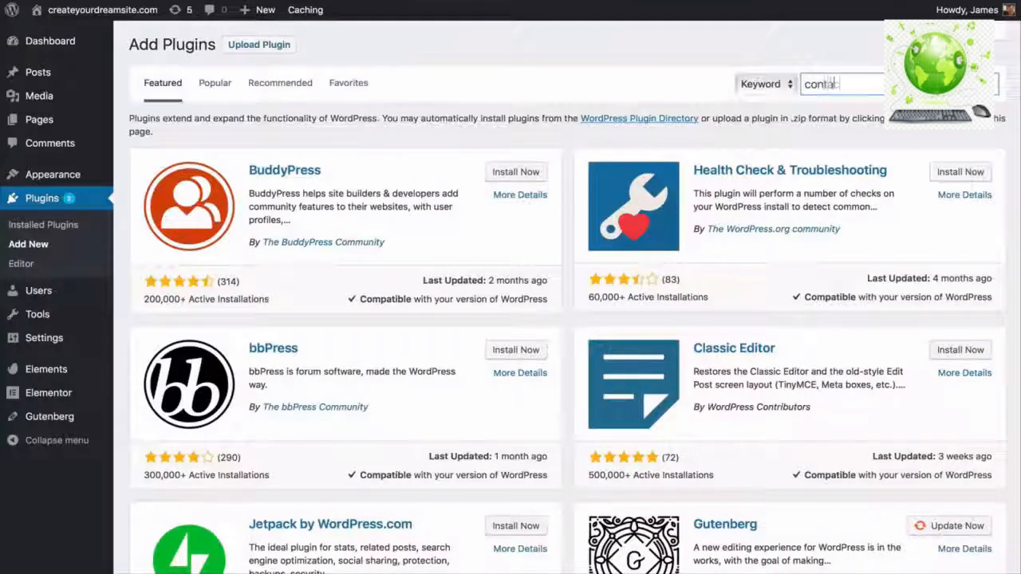
pyautogui.write('contact form 7')
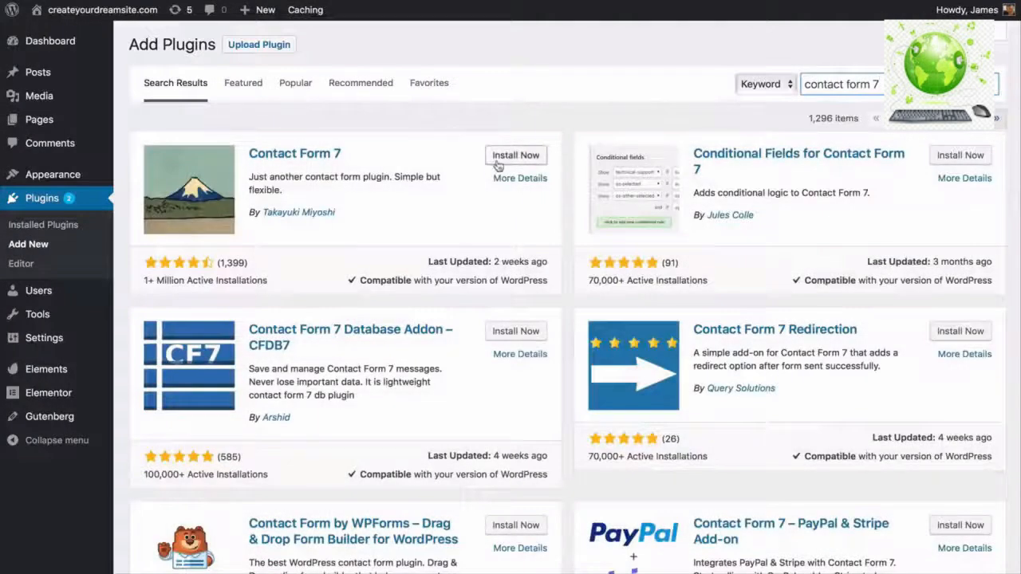
pyautogui.click(516, 157)
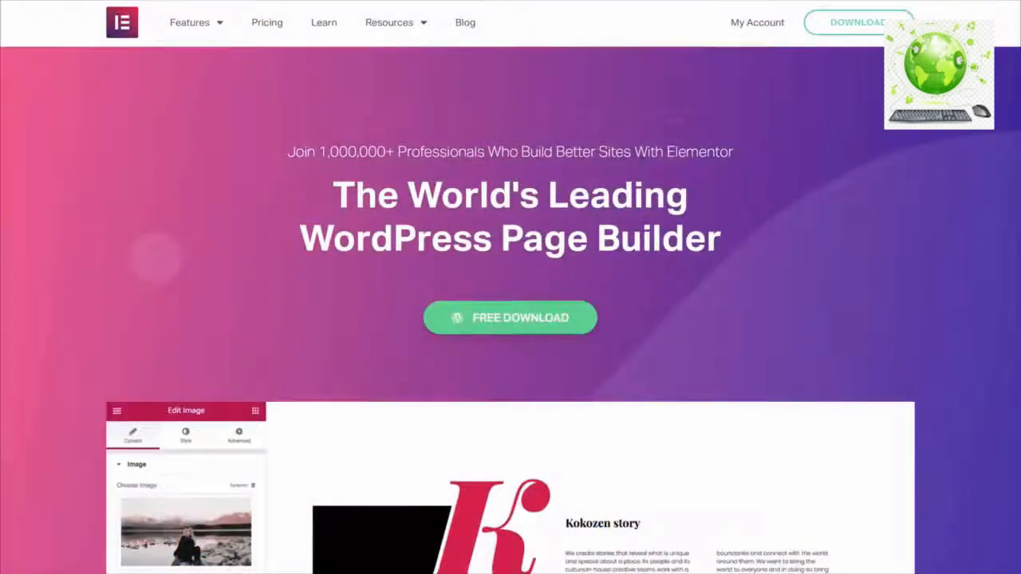
# - Scroll down the Elementor homepage to watch the page builder demo
pyautogui.scroll(-3, 511, 287)
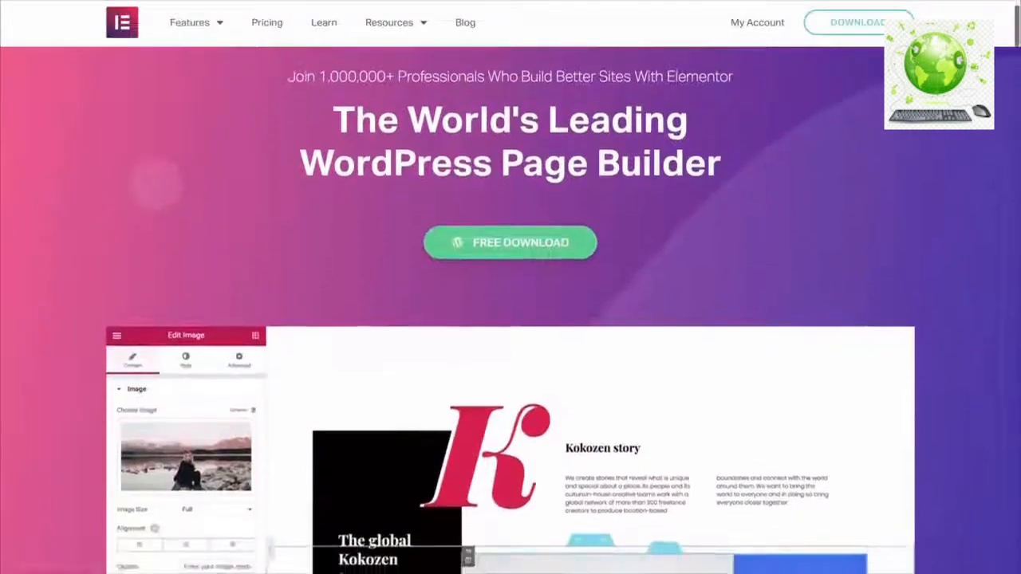
pyautogui.scroll(-3, 511, 311)
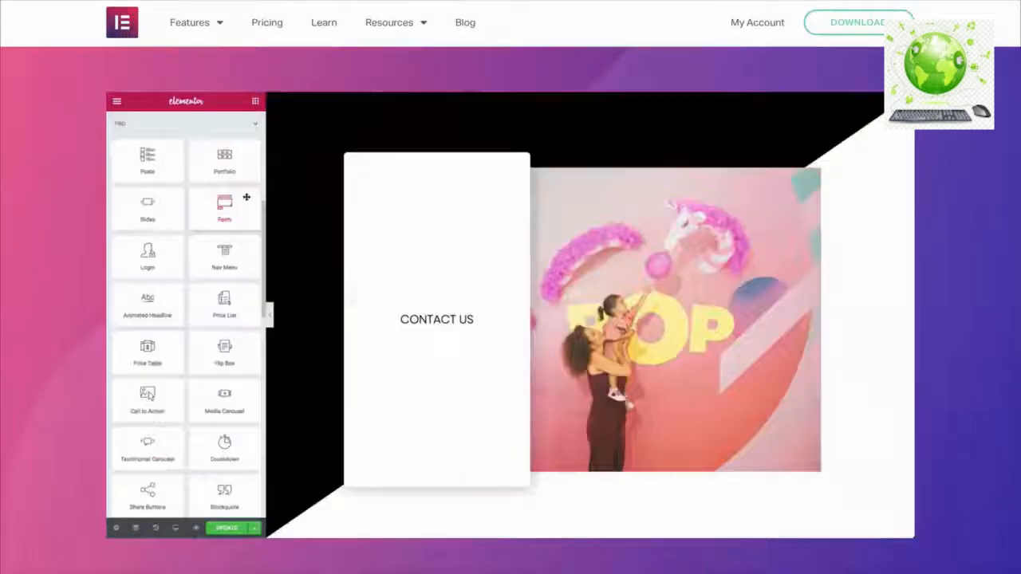
pyautogui.scroll(-10, 510, 319)
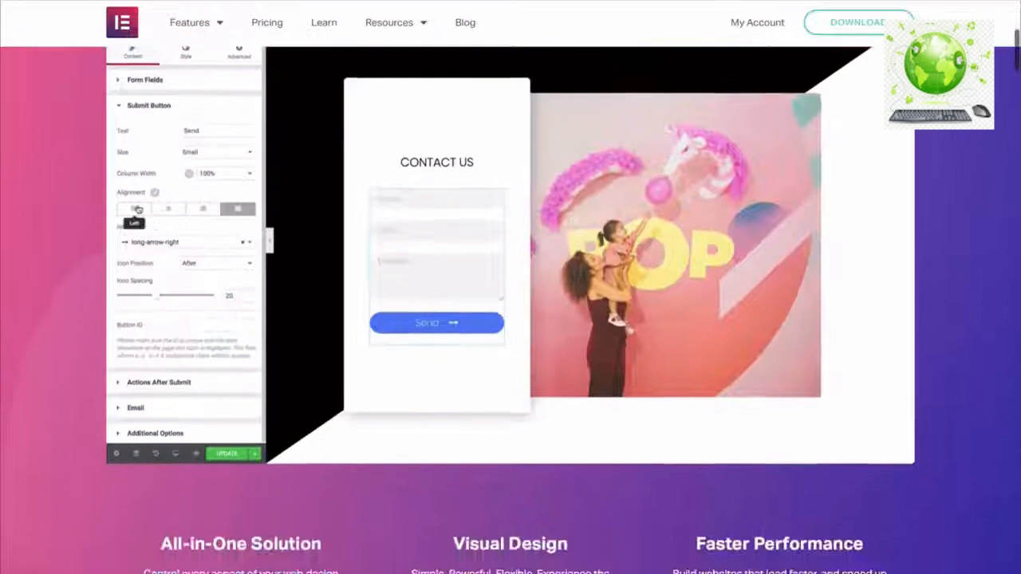
pyautogui.scroll(-3, 511, 320)
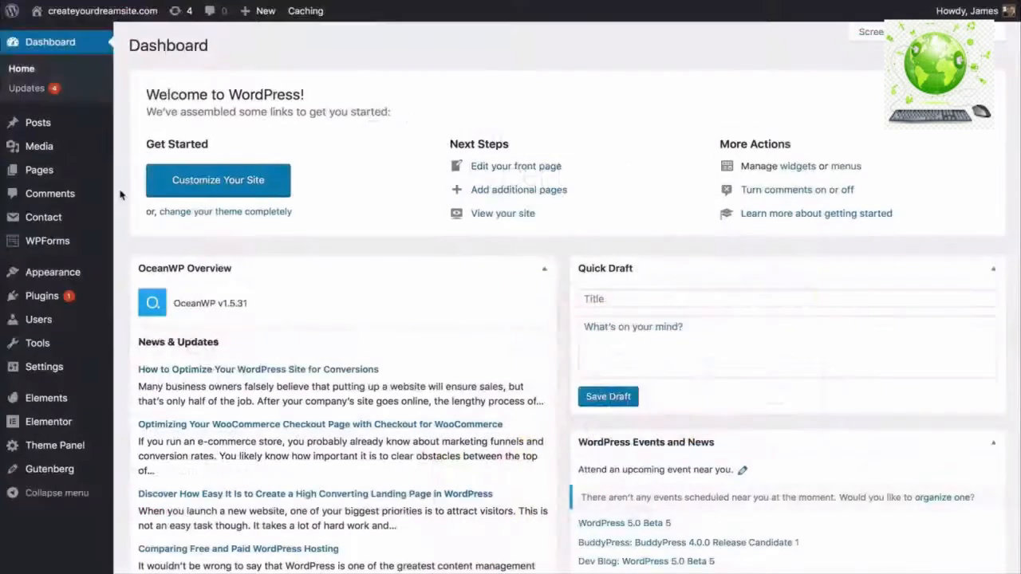
# - Edit the Home page, disable its top bar and set the header style to Transparent
pyautogui.moveTo(98, 173)
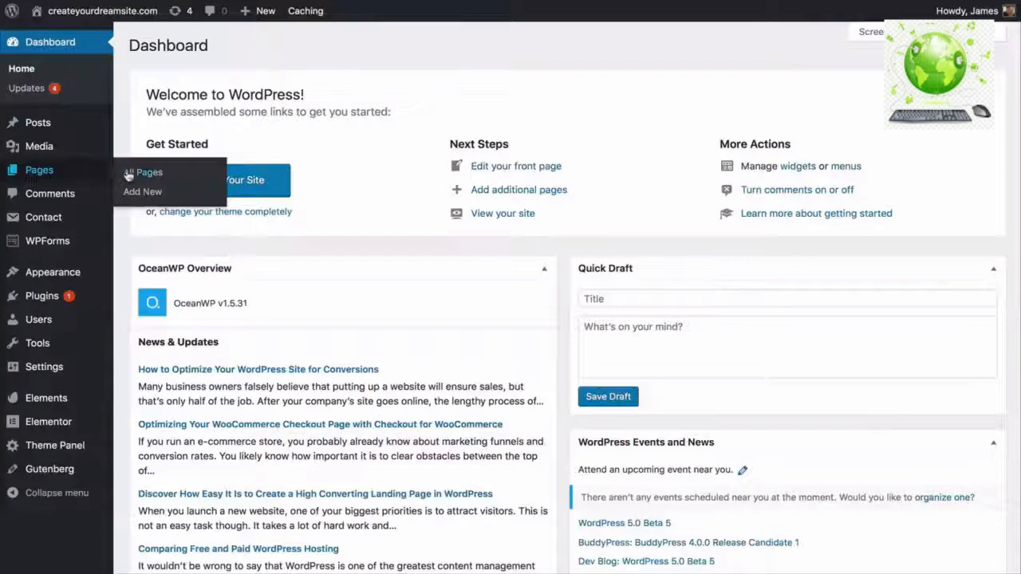
pyautogui.click(132, 175)
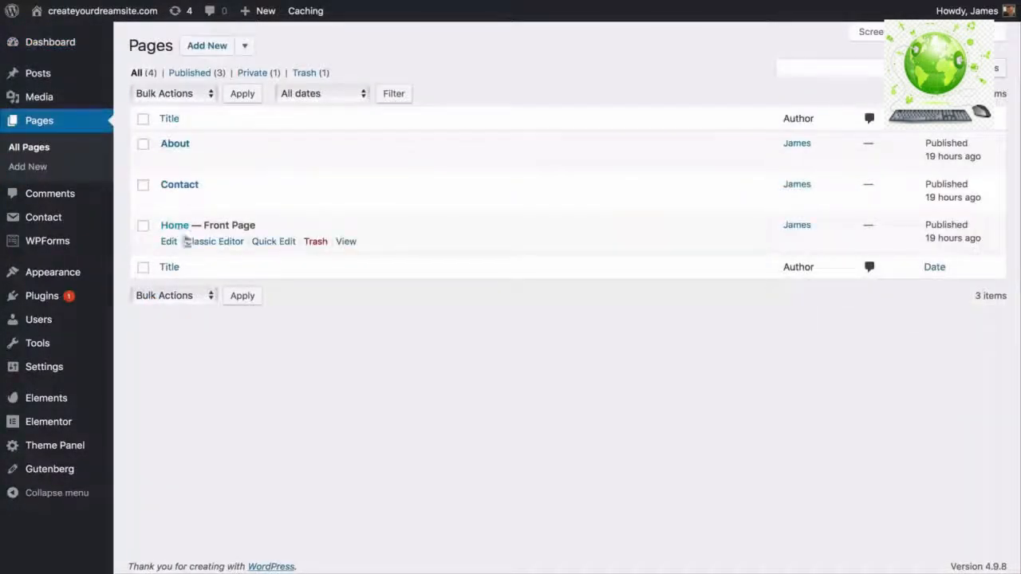
pyautogui.click(172, 244)
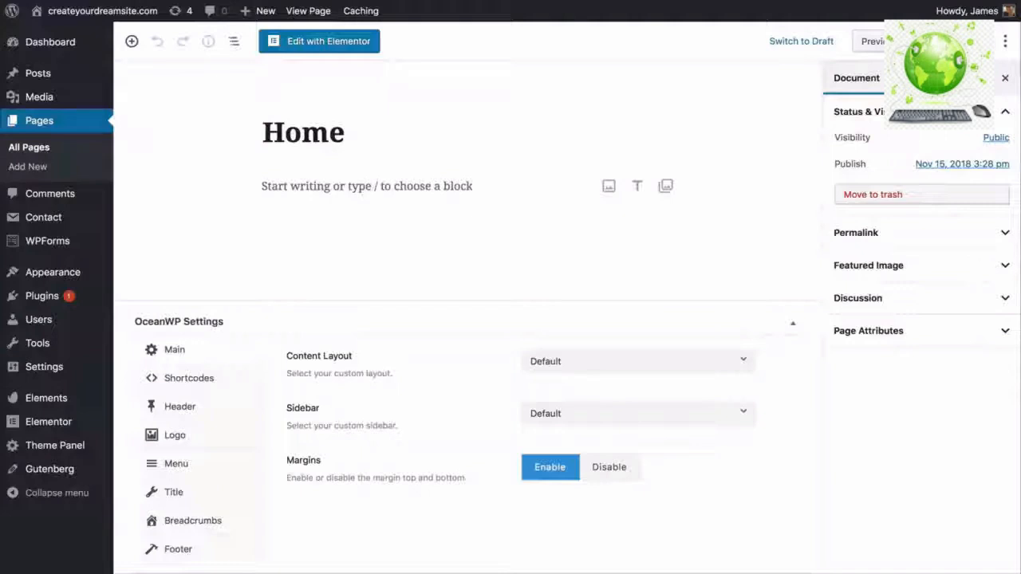
pyautogui.click(258, 412)
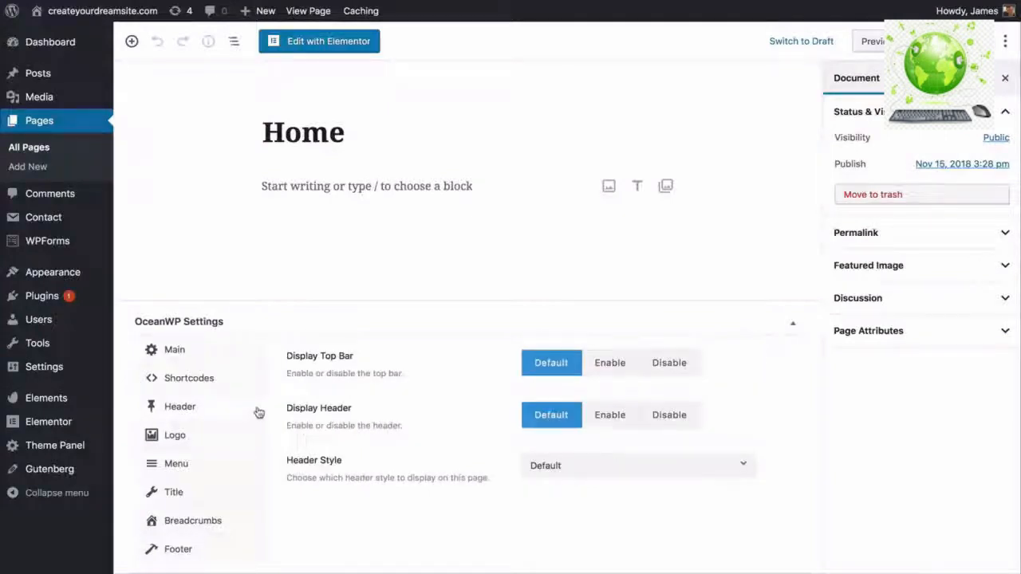
pyautogui.click(683, 373)
pyautogui.click(551, 467)
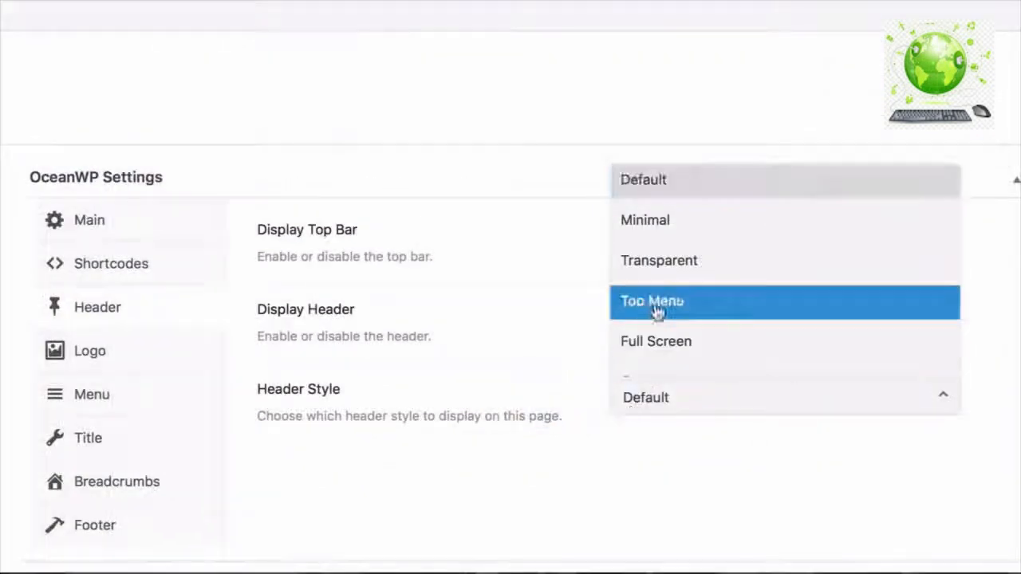
pyautogui.click(659, 273)
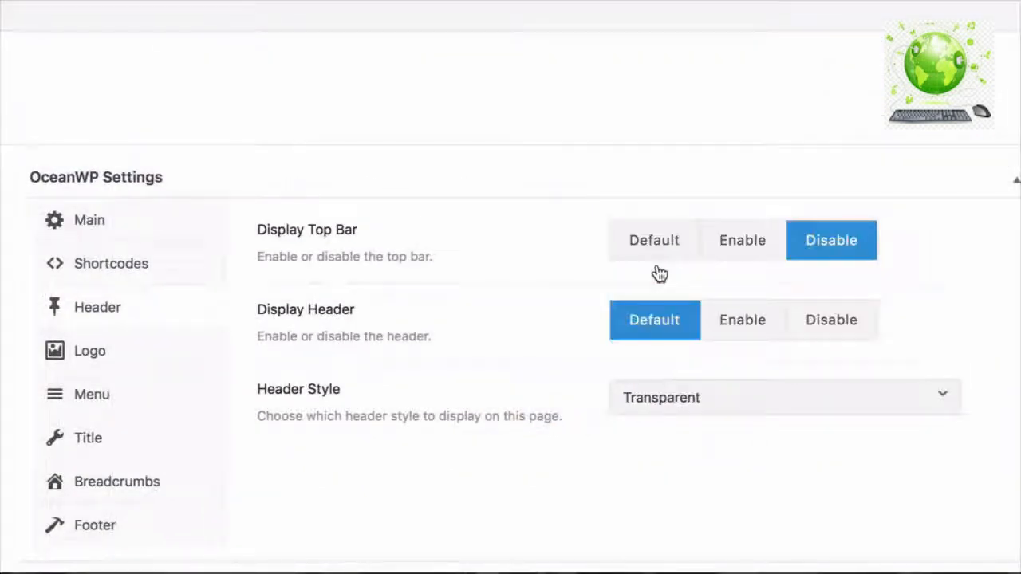
# - Hide the Home page's title, footer widgets and copyright area
pyautogui.click(210, 445)
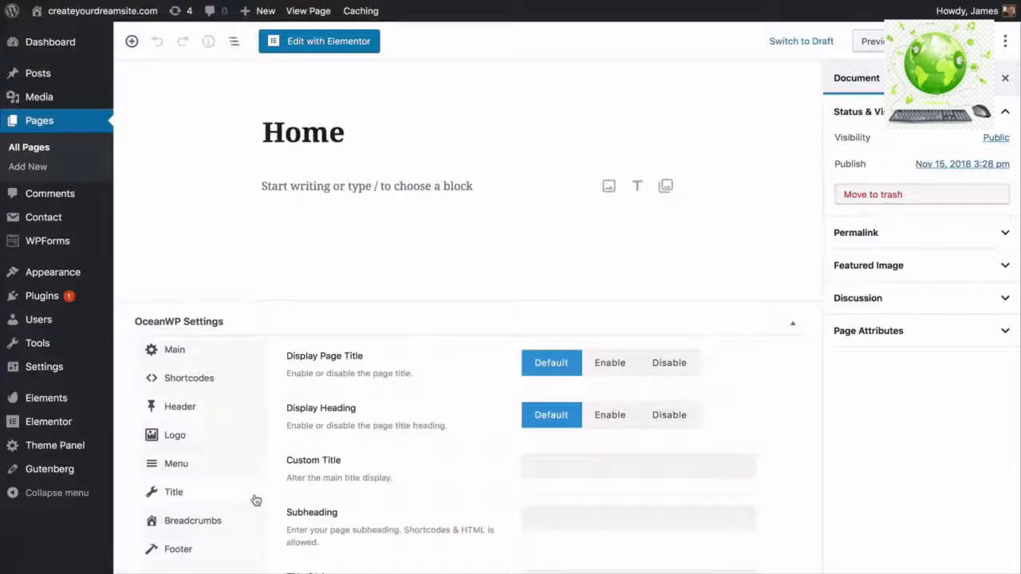
pyautogui.click(668, 363)
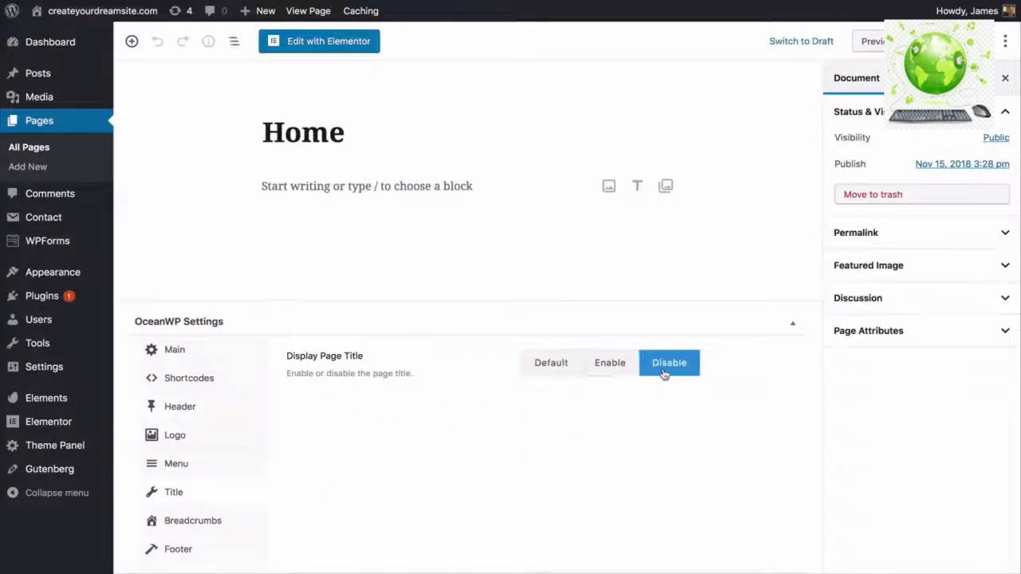
pyautogui.click(223, 555)
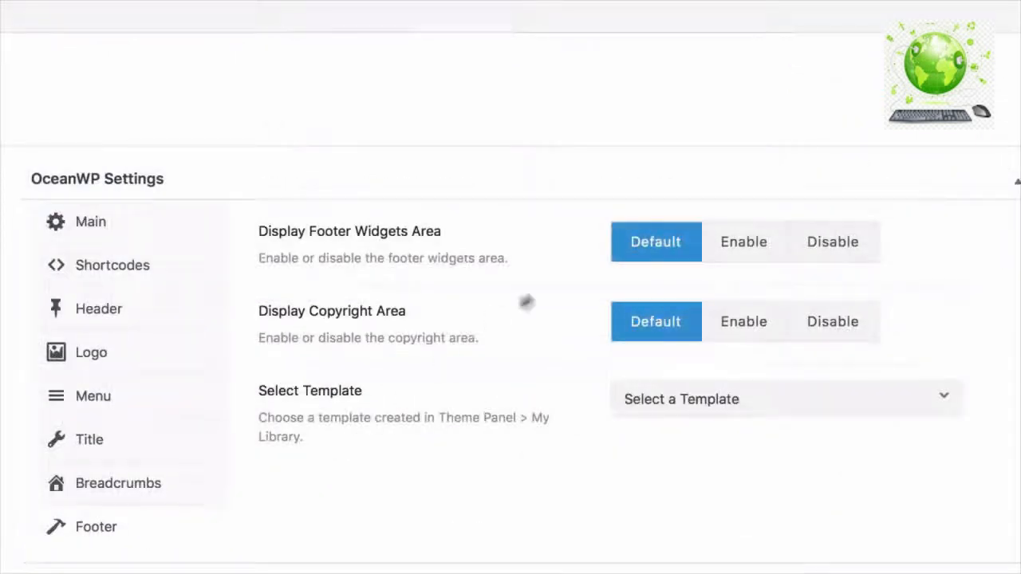
pyautogui.click(831, 255)
pyautogui.click(833, 321)
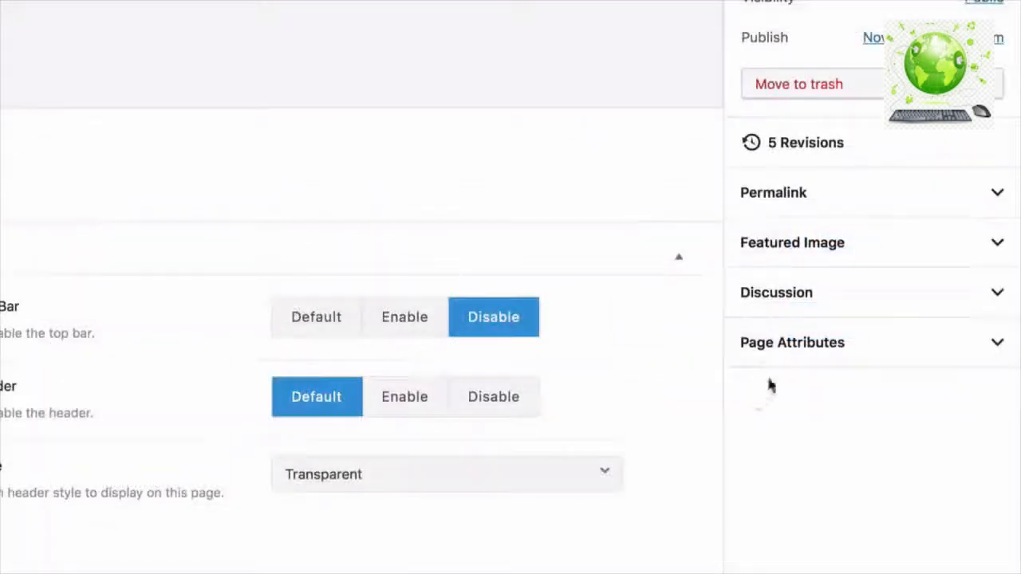
# - Set the Home page template to Elementor Full Width and update the page
pyautogui.click(800, 351)
pyautogui.click(798, 407)
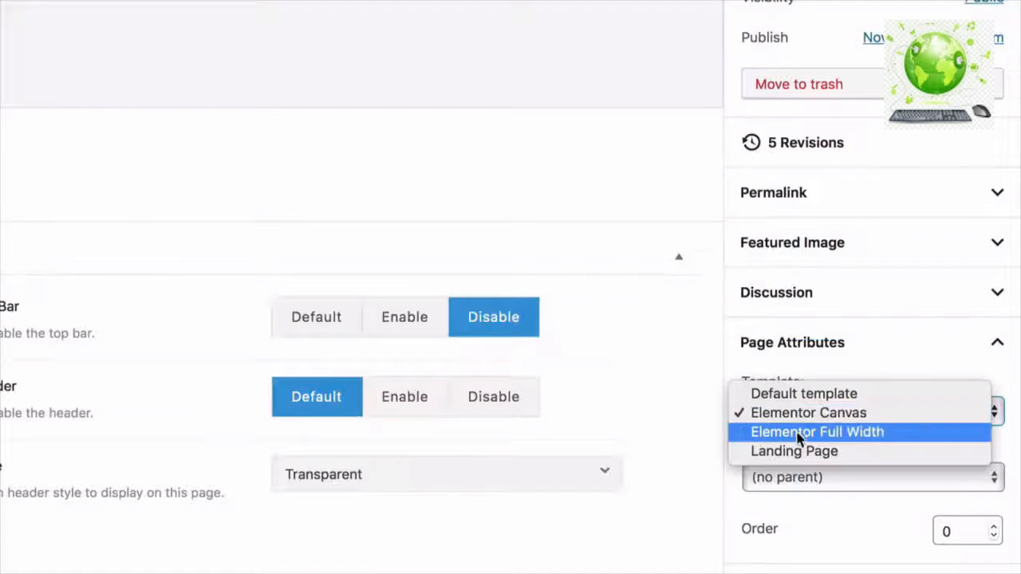
pyautogui.click(798, 437)
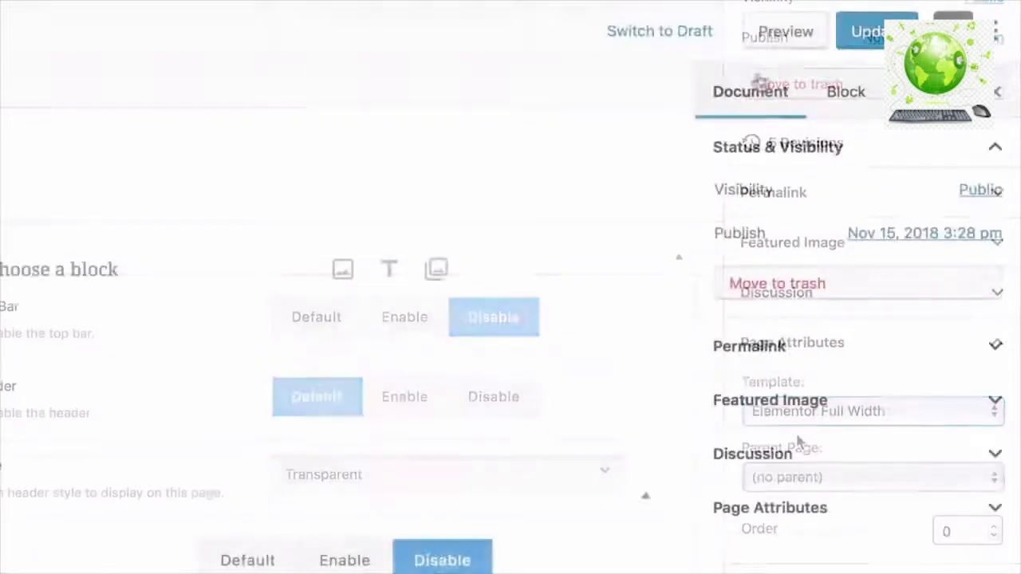
pyautogui.click(878, 44)
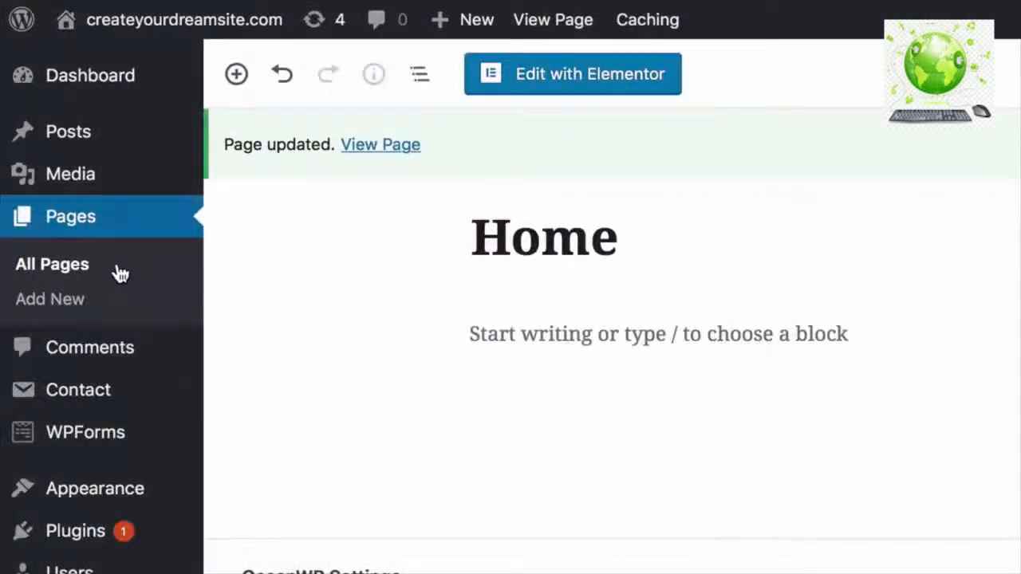
pyautogui.click(120, 274)
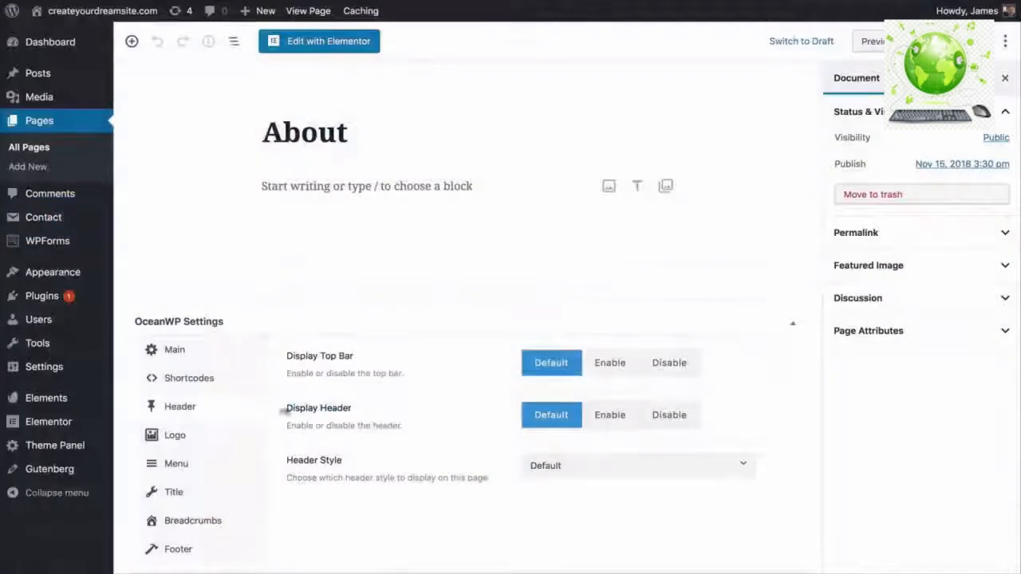
# - Disable the top bar on the About page
pyautogui.click(660, 371)
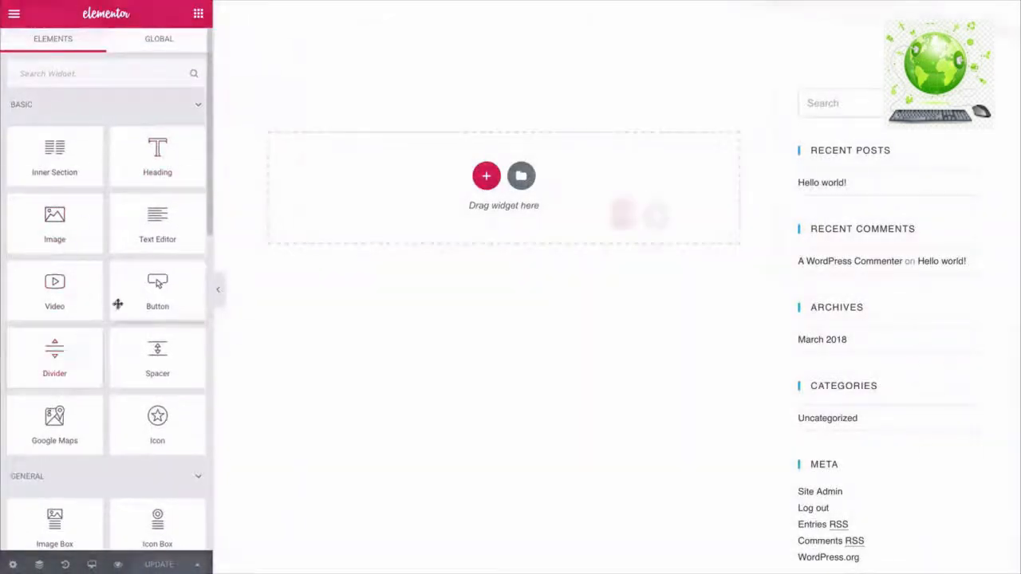
# - Scroll through the Elementor widget panel
pyautogui.scroll(-3, 154, 281)
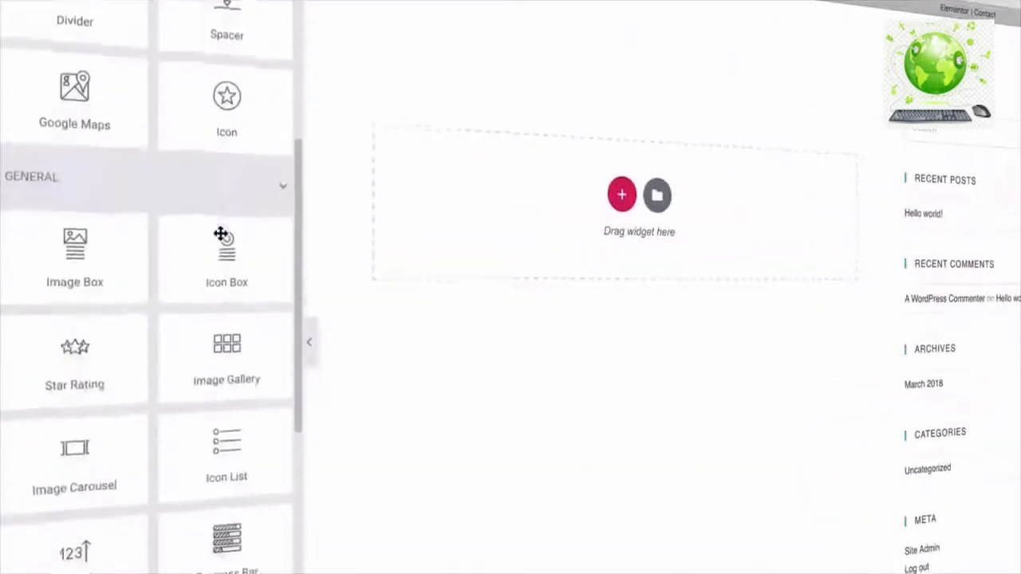
pyautogui.scroll(-6, 221, 235)
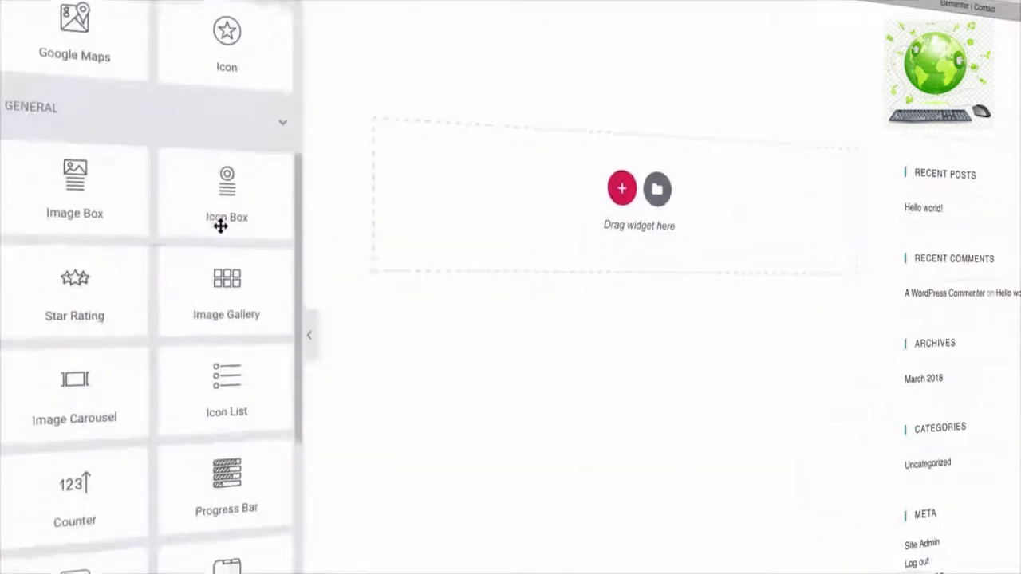
pyautogui.scroll(6, 221, 191)
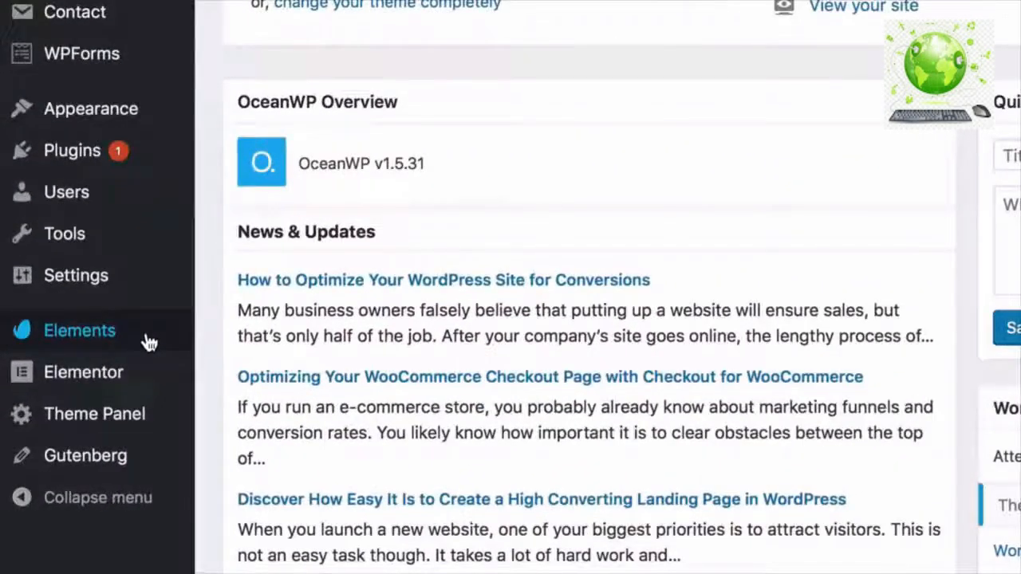
# - Browse the Envato Elements template kits down to Corporate Business and preview Home – Corporate
pyautogui.click(145, 343)
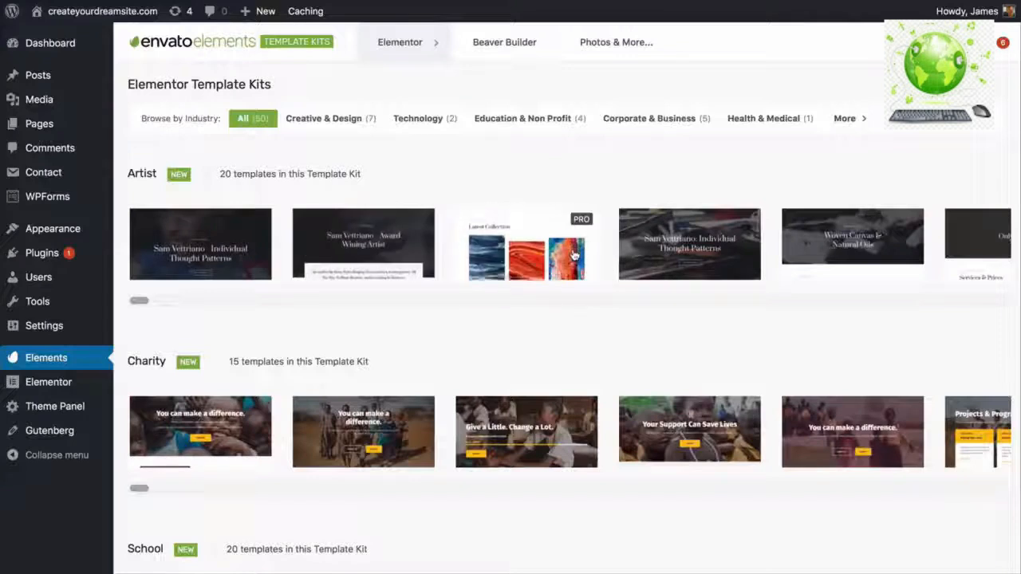
pyautogui.scroll(-5, 575, 253)
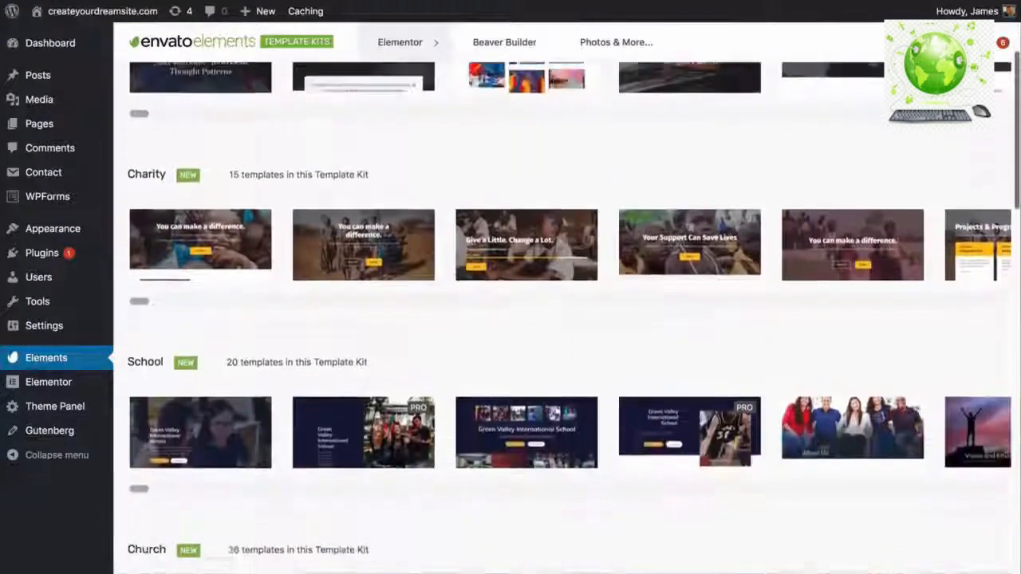
pyautogui.scroll(-3, 566, 319)
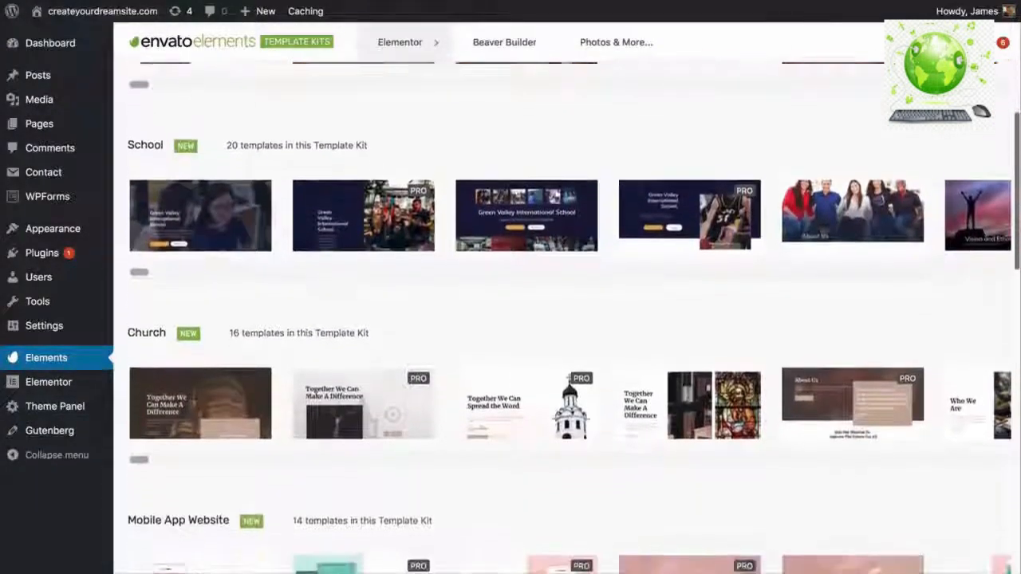
pyautogui.scroll(-3, 566, 319)
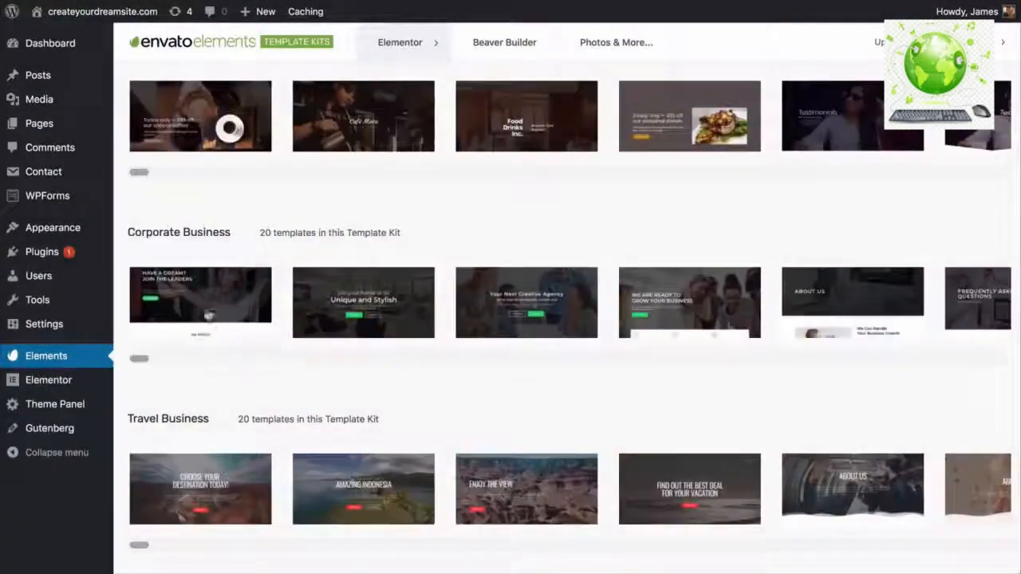
pyautogui.click(255, 301)
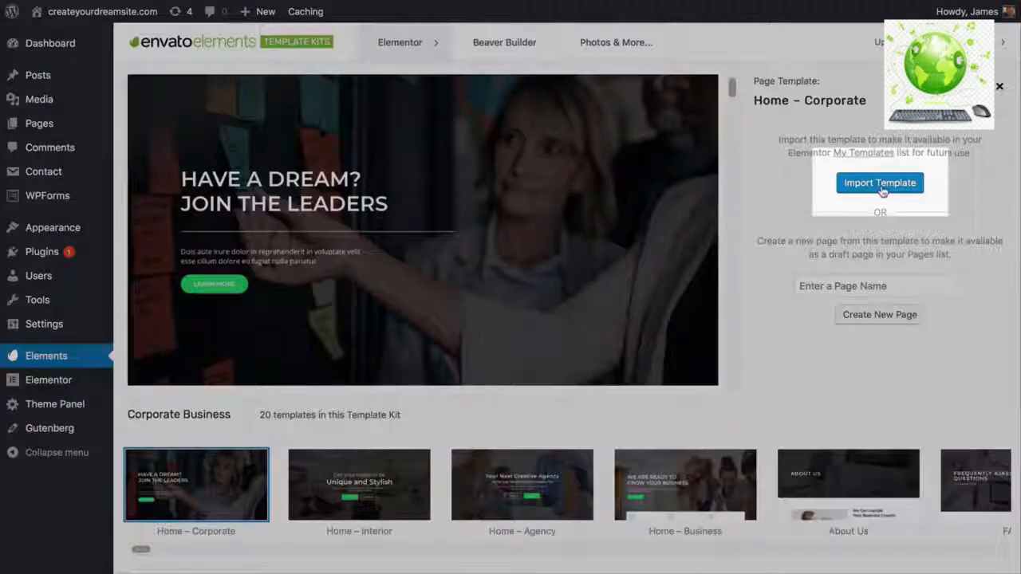
# - Import the Home – Corporate template, then preview the About Us template
pyautogui.click(881, 186)
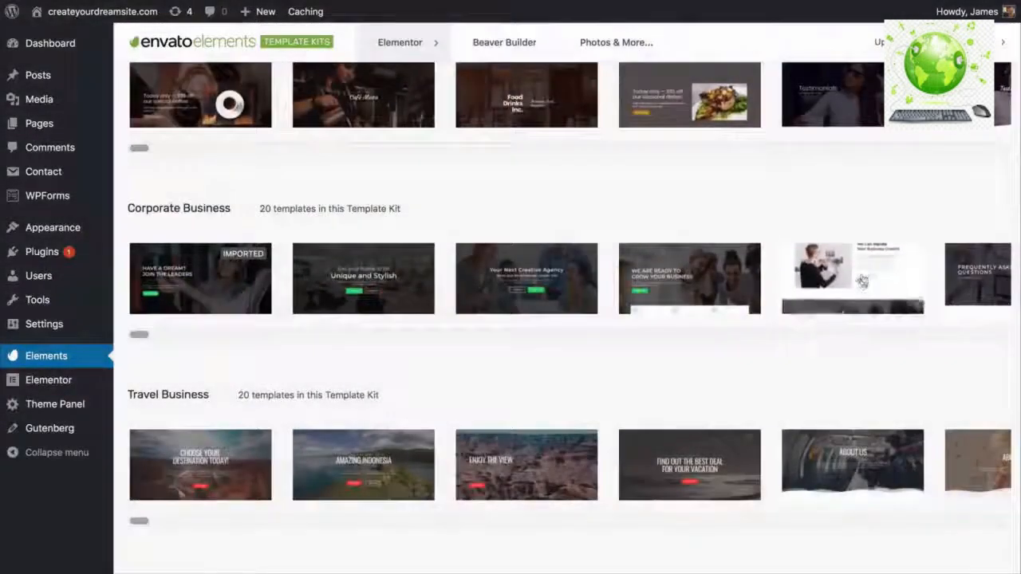
pyautogui.click(853, 275)
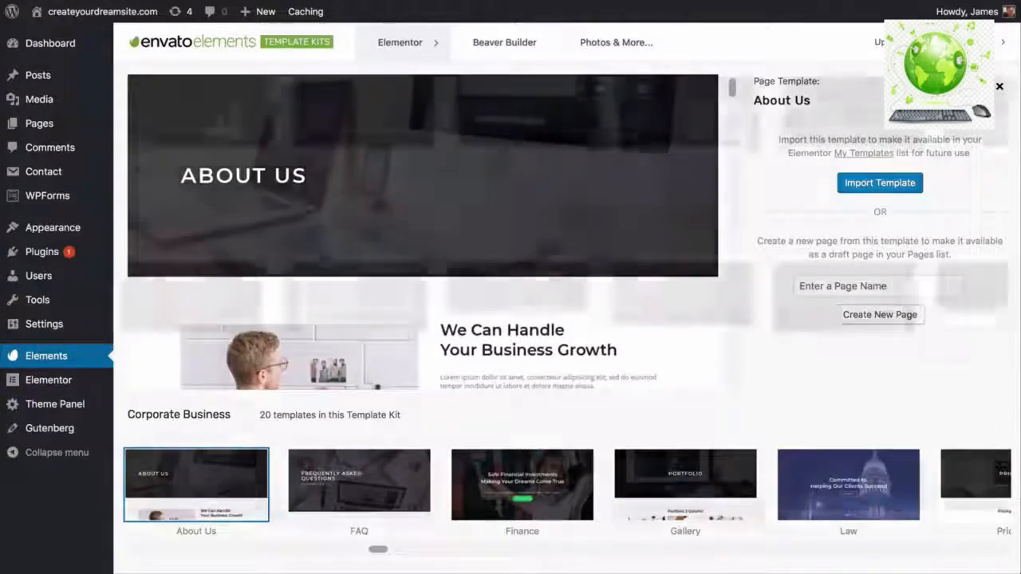
pyautogui.press('Escape')
# - Preview the Contact 2 template from the Corporate Business kit
pyautogui.hscroll(5, 600, 300)
pyautogui.hscroll(5, 600, 300)
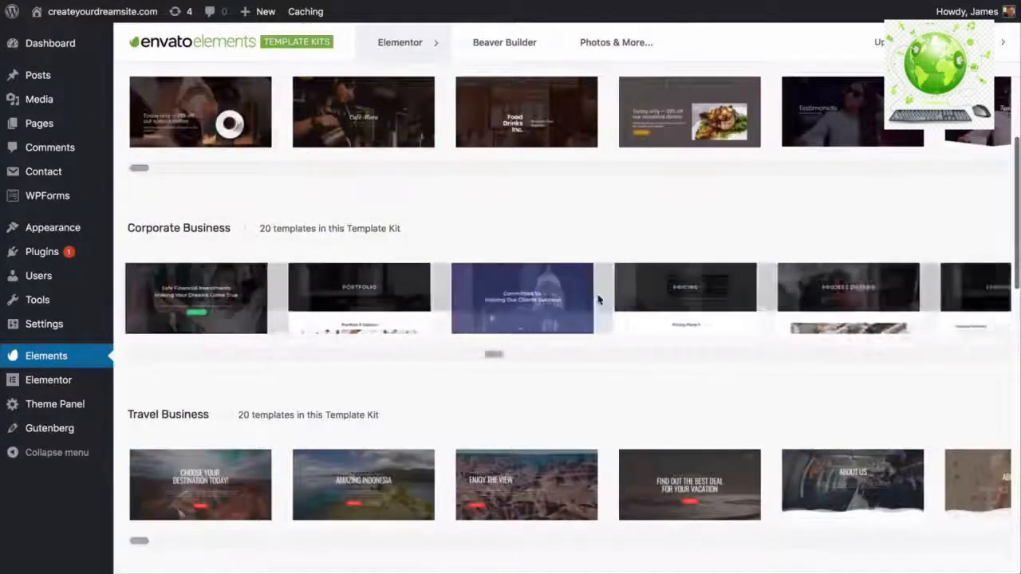
pyautogui.click(936, 291)
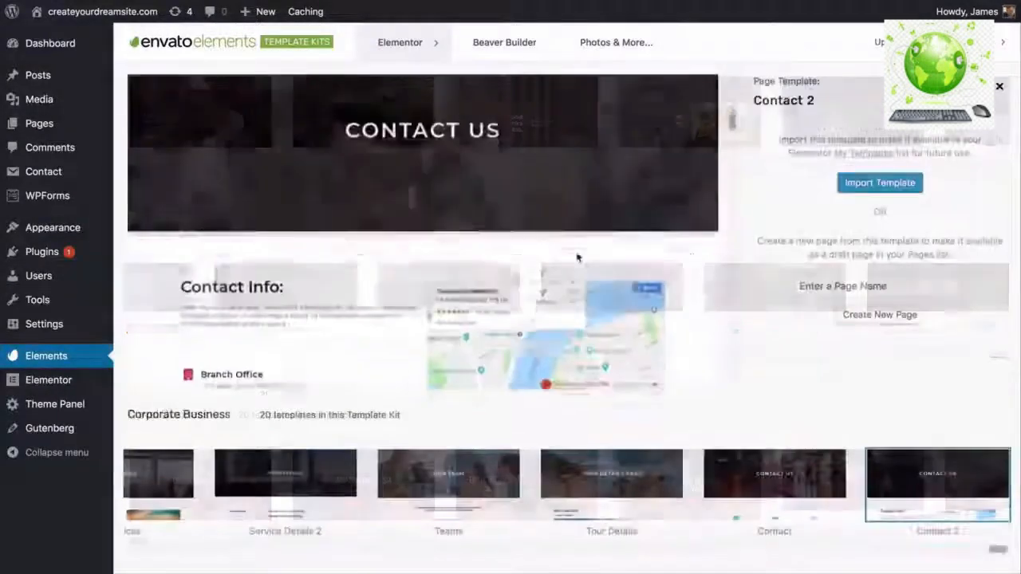
pyautogui.scroll(-2, 578, 257)
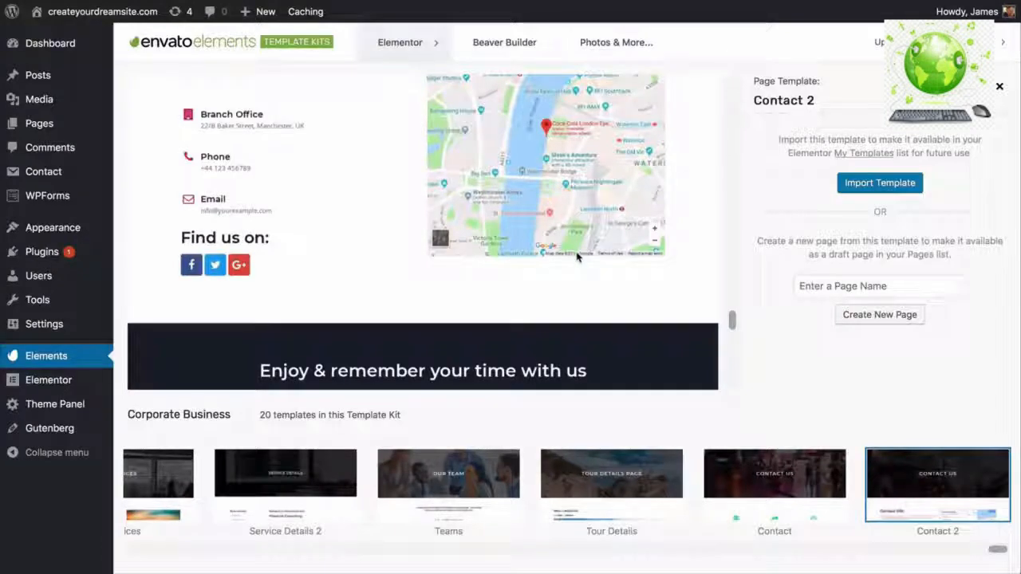
pyautogui.scroll(5, 577, 257)
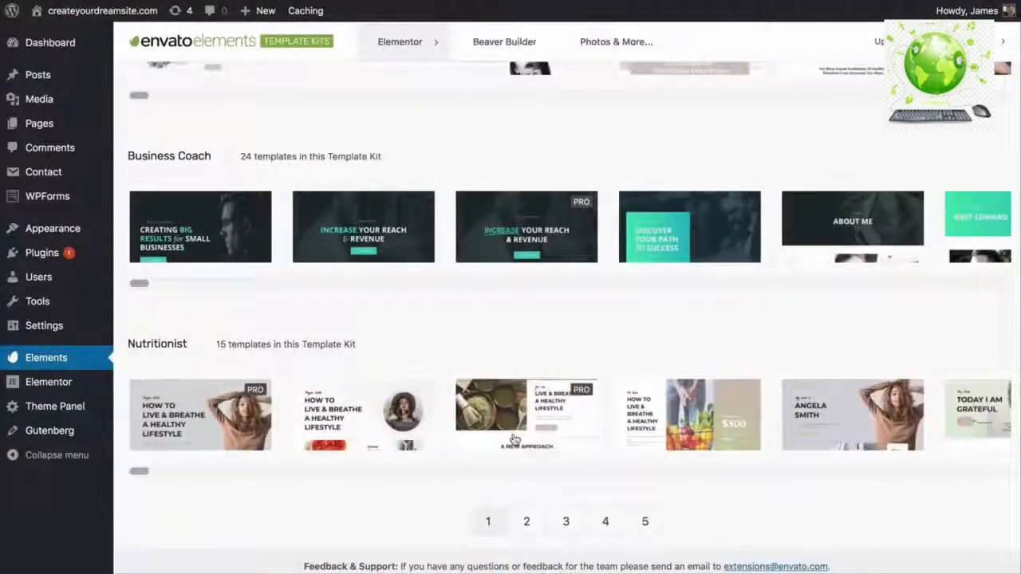
# - Scroll the Nutritionist kit to the Recipes template and import it
pyautogui.hscroll(15, 515, 440)
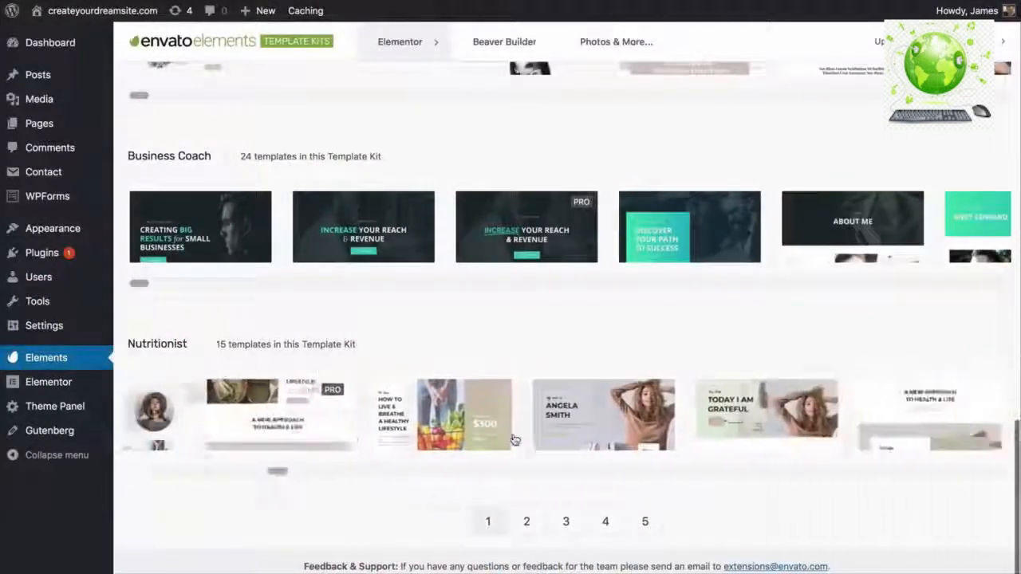
pyautogui.hscroll(5, 514, 440)
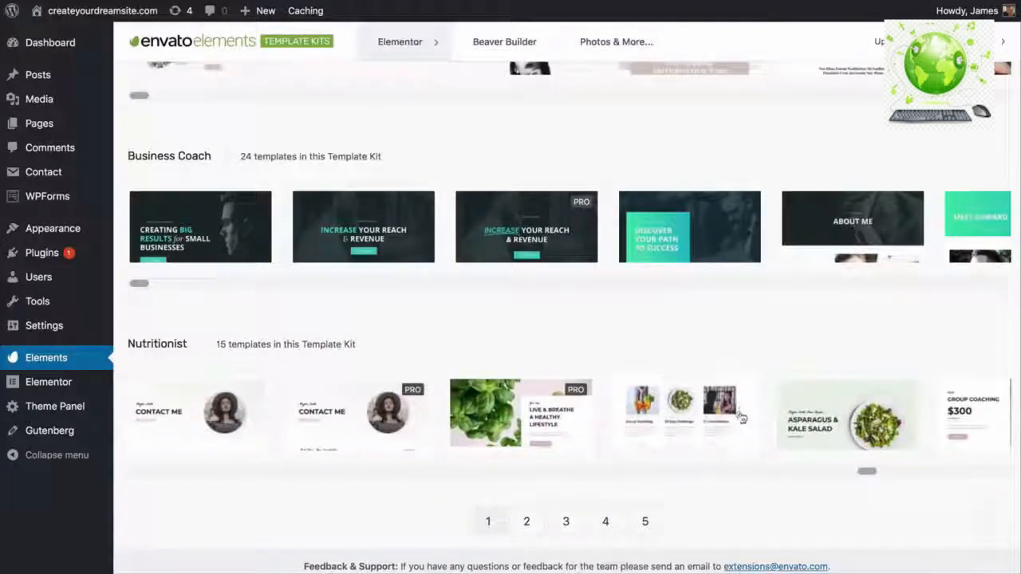
pyautogui.click(741, 417)
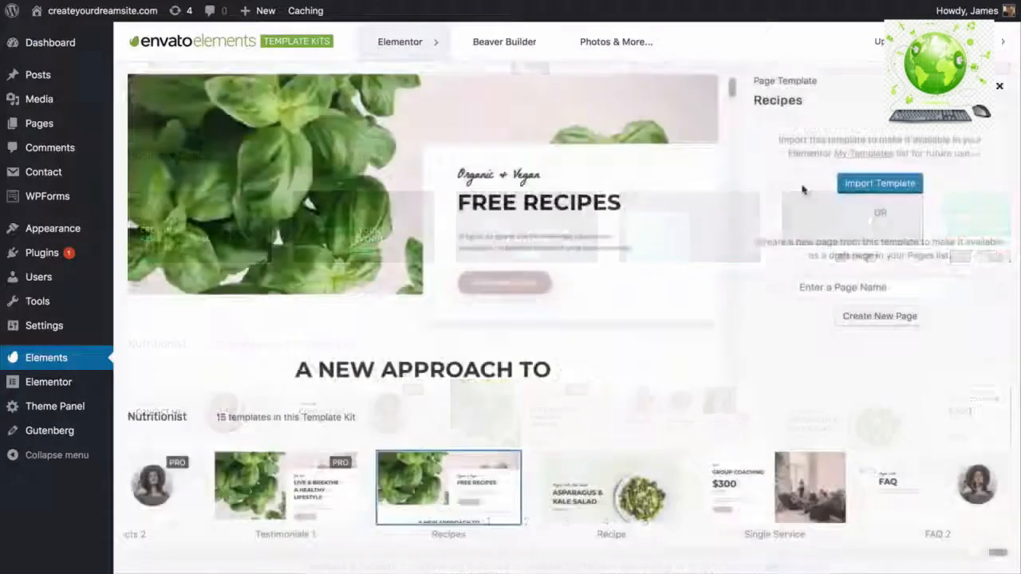
pyautogui.click(878, 188)
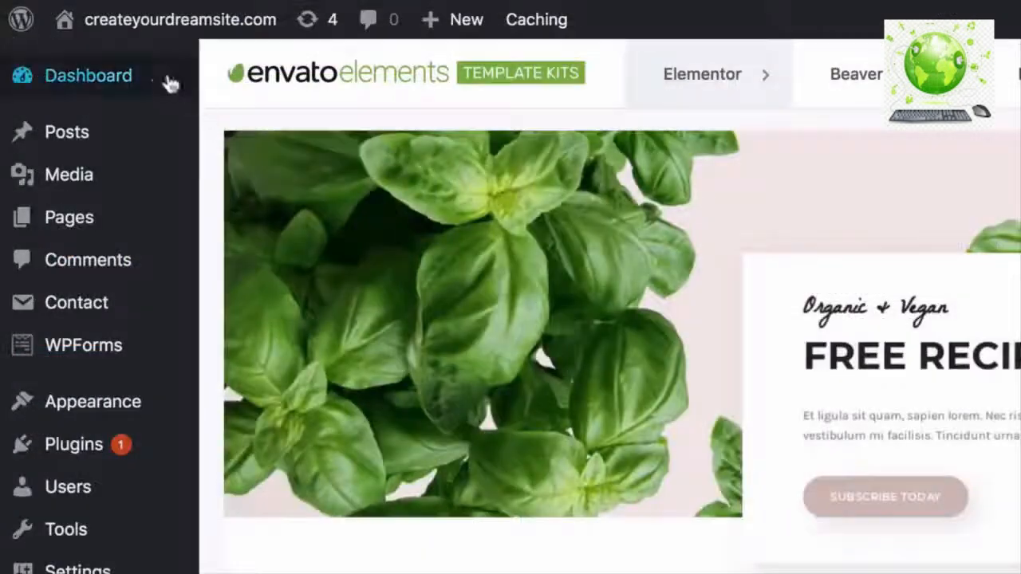
# - Visit the WordPress Dashboard, then return to the Elementor | Home editor tab
pyautogui.moveTo(76, 45)
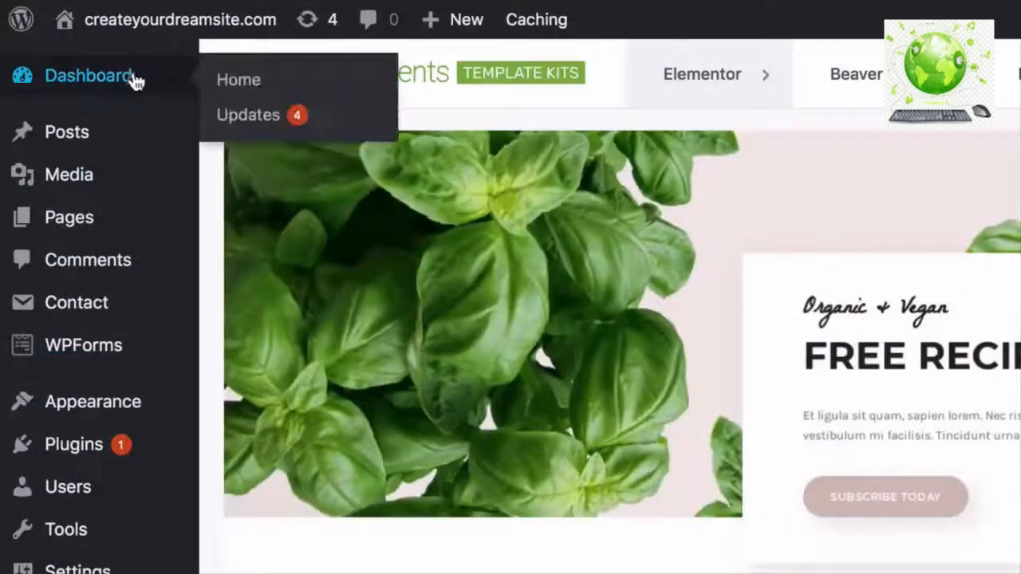
pyautogui.click(132, 73)
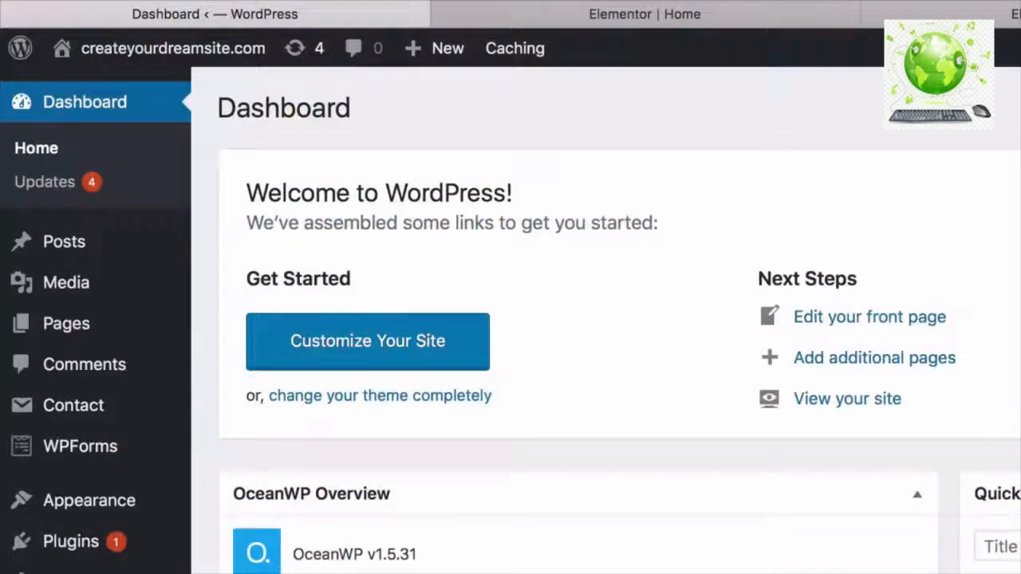
pyautogui.click(675, 17)
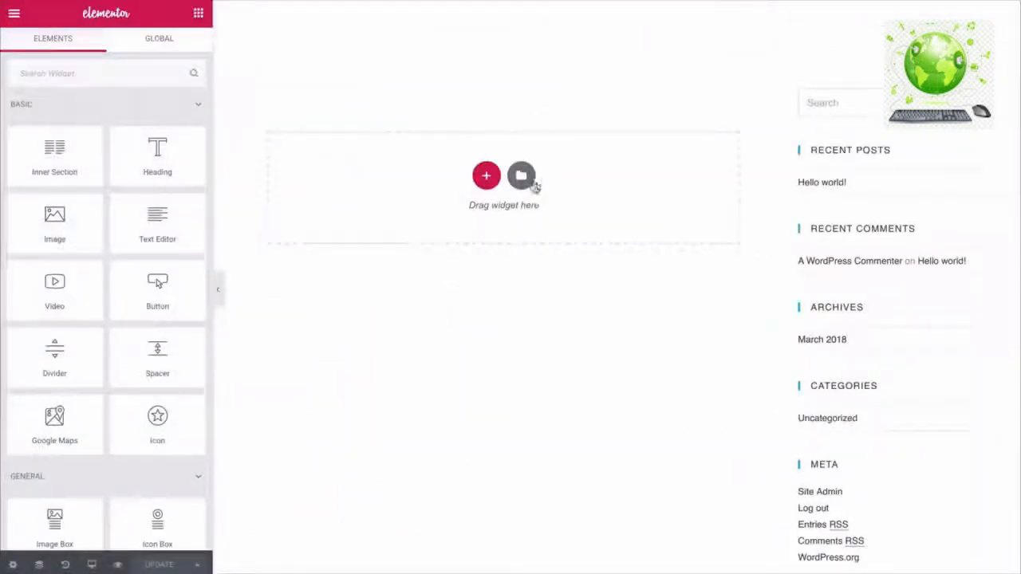
# - Insert the saved Home – Corporate template from My Templates, accepting its page settings
pyautogui.click(522, 178)
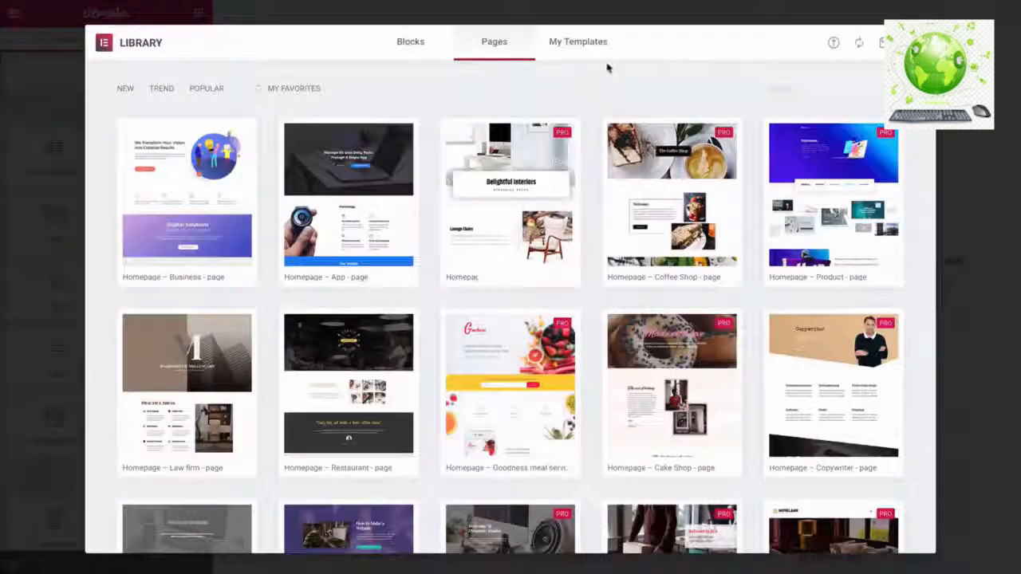
pyautogui.click(585, 47)
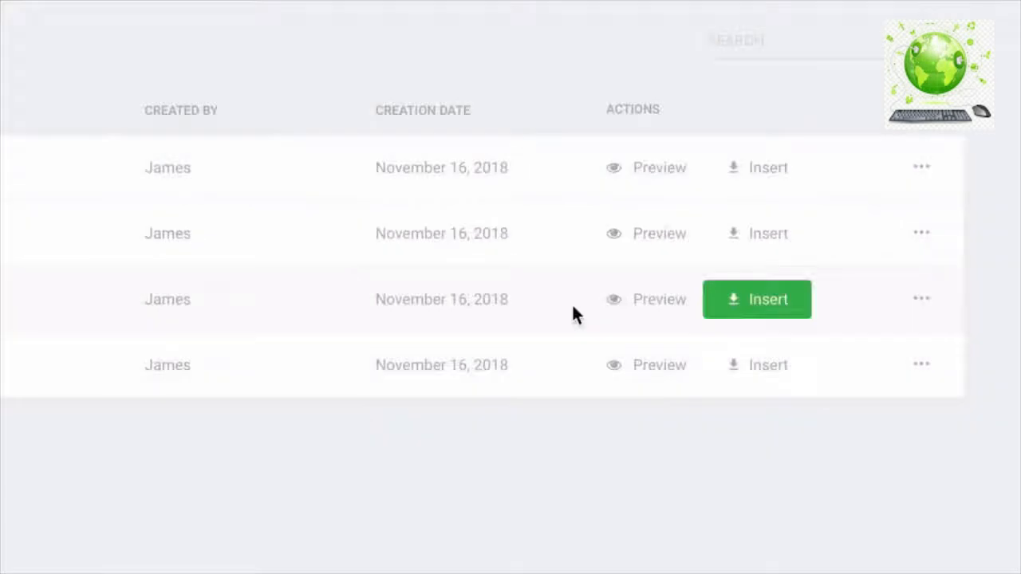
pyautogui.click(753, 314)
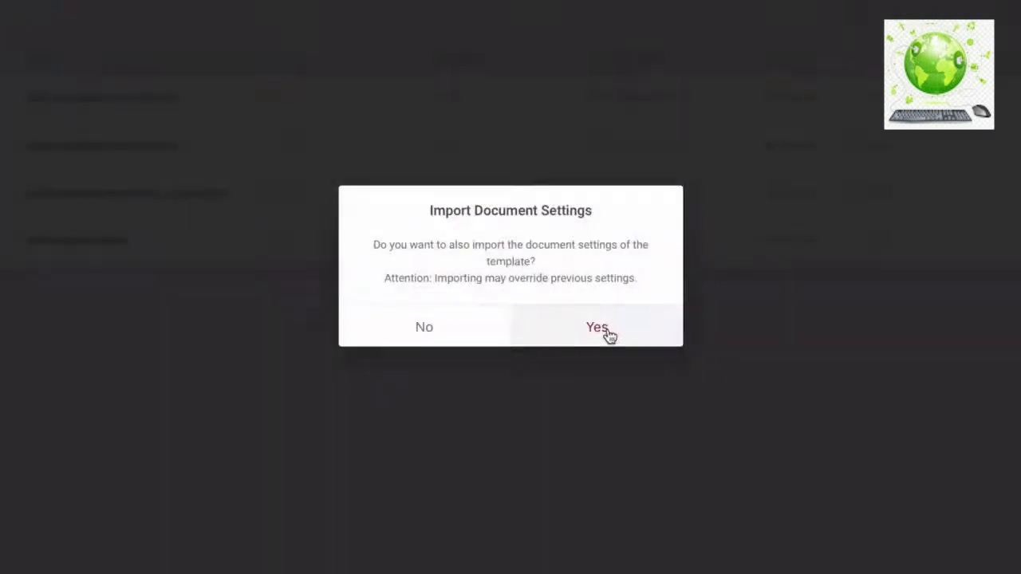
pyautogui.click(597, 327)
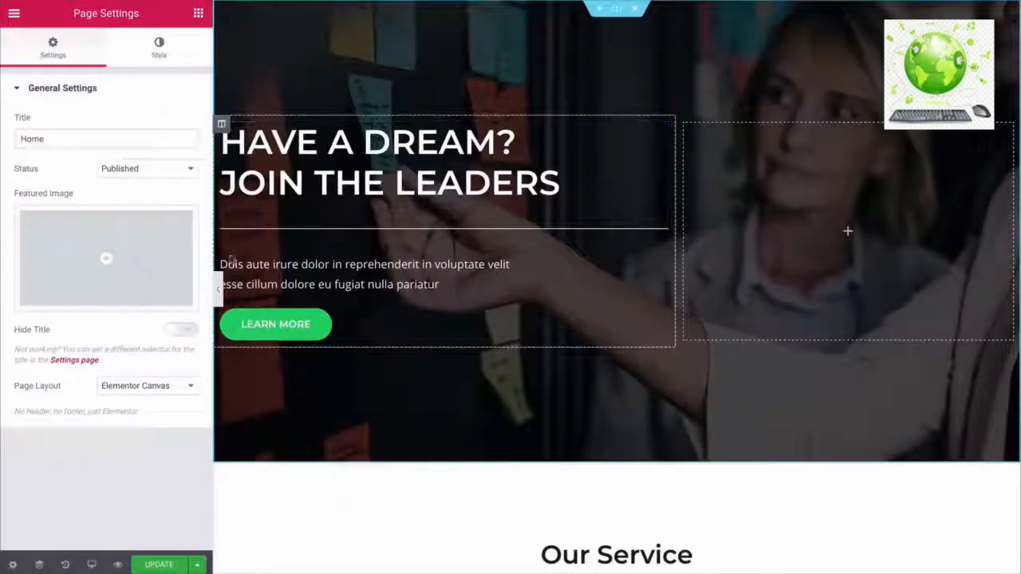
pyautogui.click(204, 288)
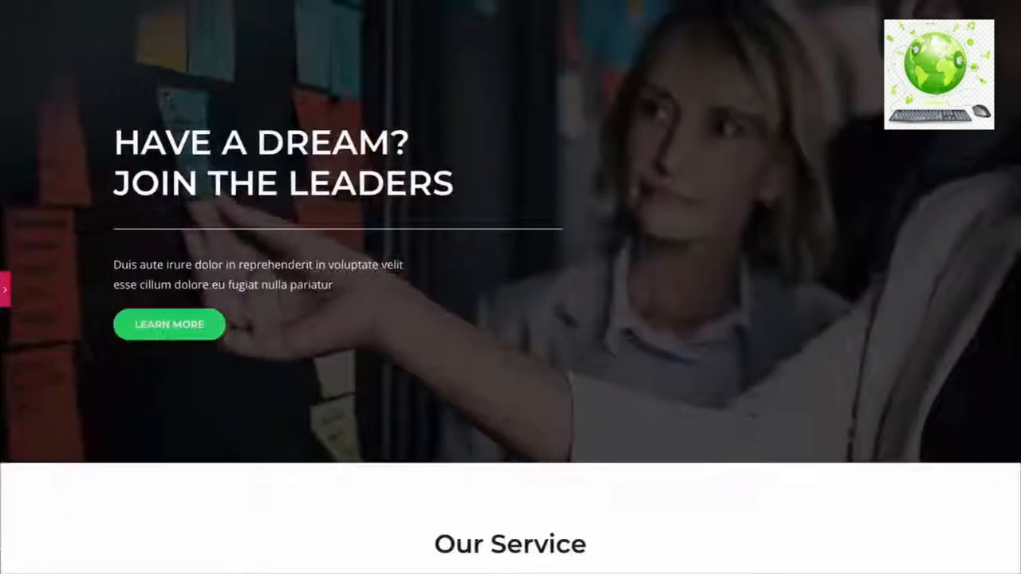
pyautogui.scroll(-1, 51, 259)
pyautogui.scroll(-10, 52, 259)
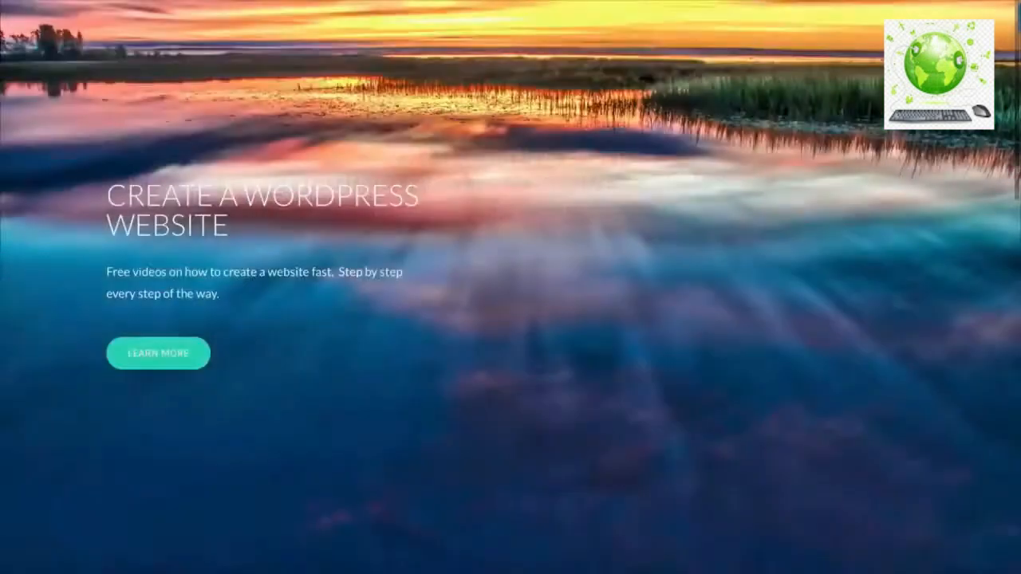
pyautogui.scroll(-1, 511, 287)
pyautogui.scroll(-4, 510, 319)
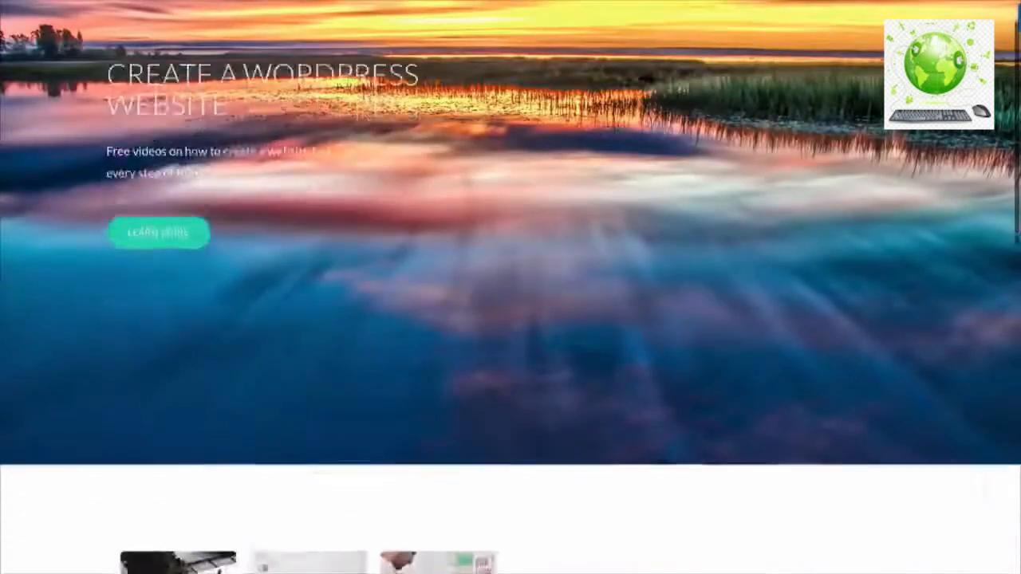
pyautogui.scroll(-4, 510, 319)
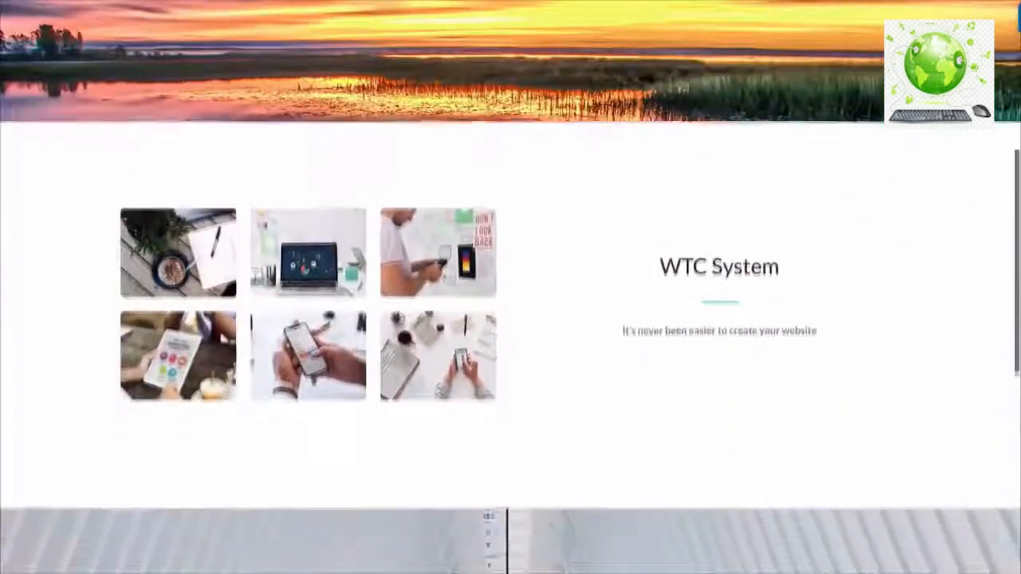
pyautogui.scroll(-4, 511, 319)
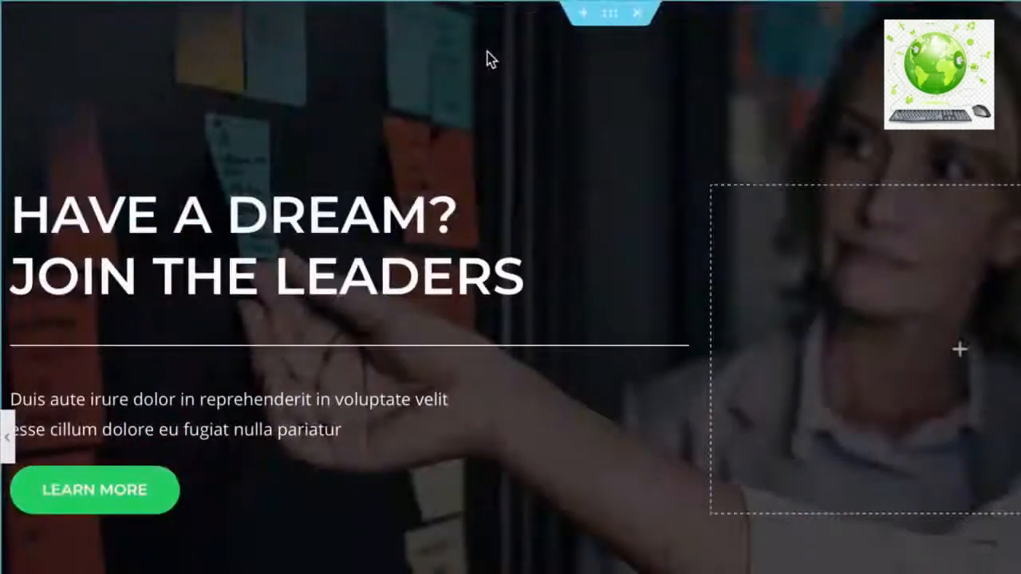
pyautogui.rightClick(612, 25)
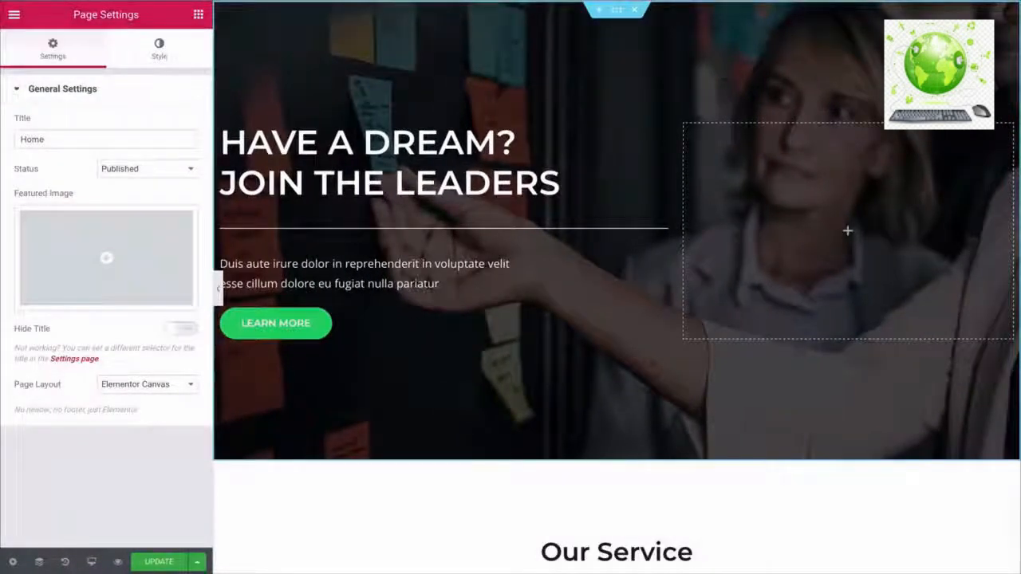
# - Open the hero section's Style tab and pick its background image to choose a replacement
pyautogui.click(618, 11)
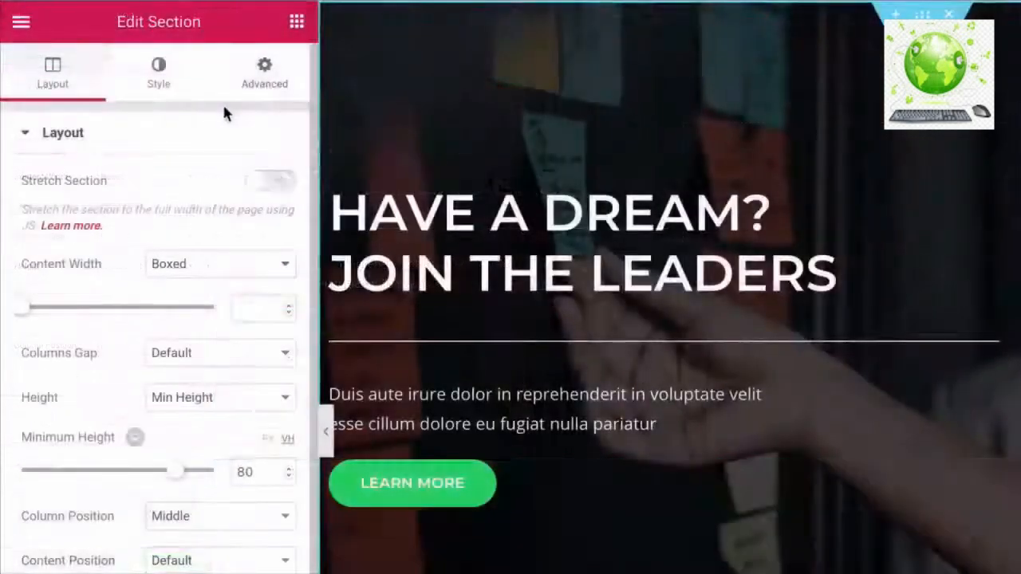
pyautogui.click(164, 90)
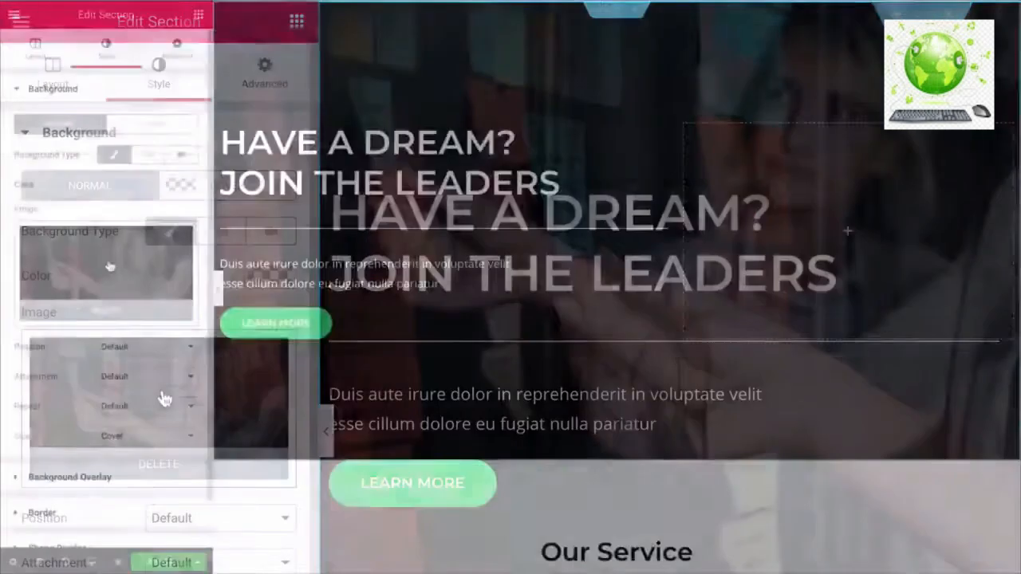
pyautogui.click(111, 266)
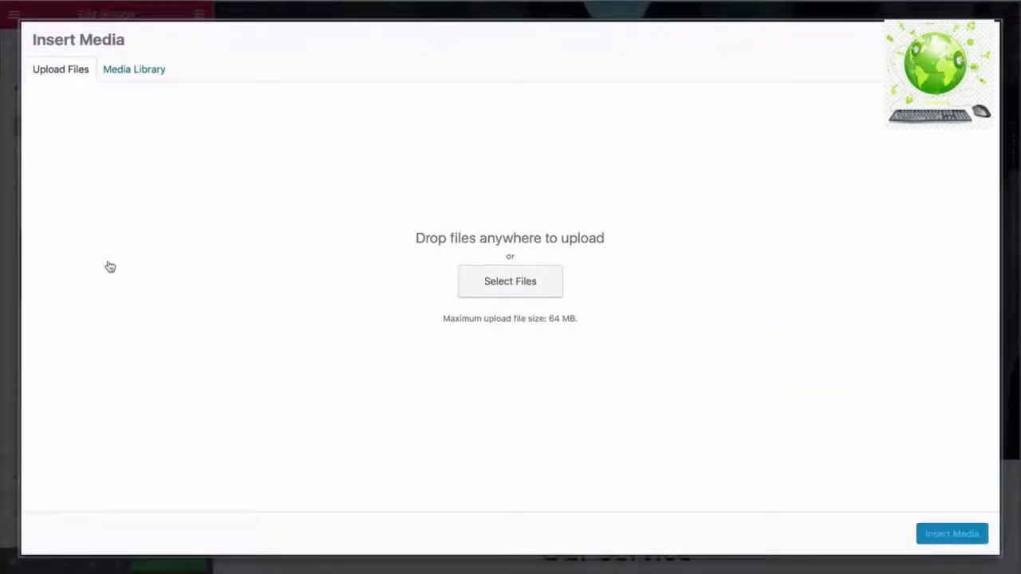
# - Upload the sunset-over-water JPG and insert it as the hero section's background image
pyautogui.click(132, 76)
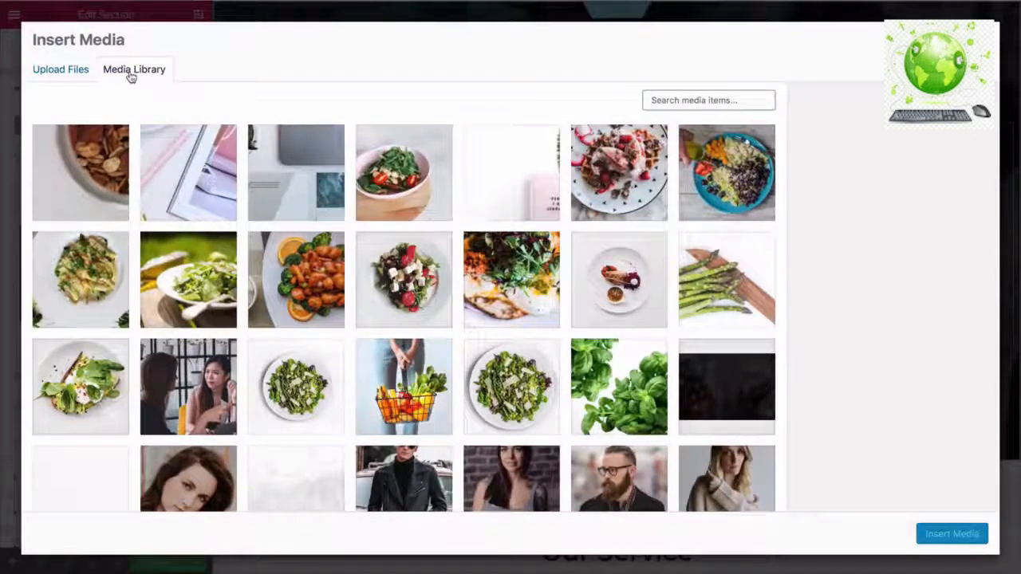
pyautogui.click(82, 75)
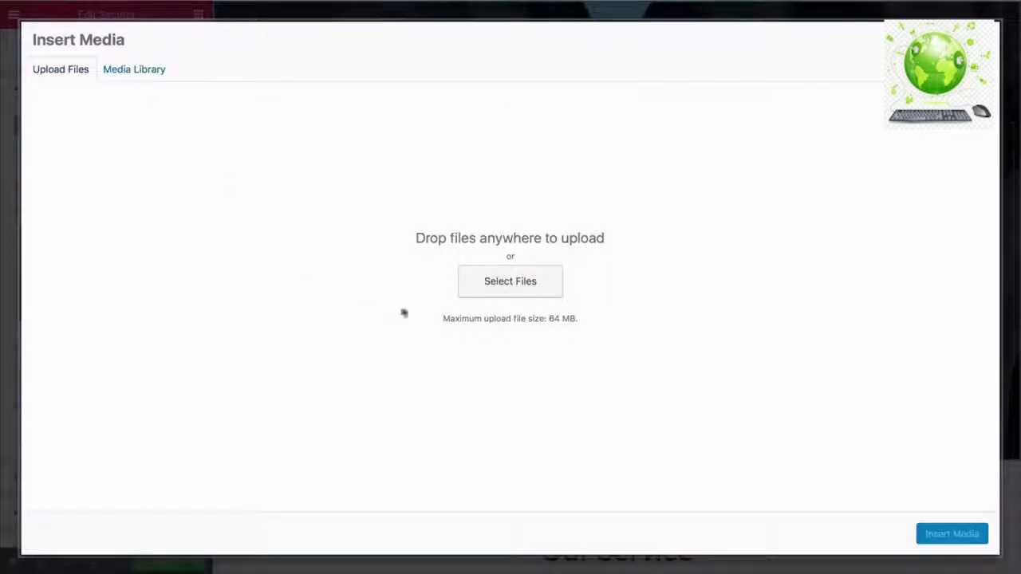
pyautogui.click(506, 289)
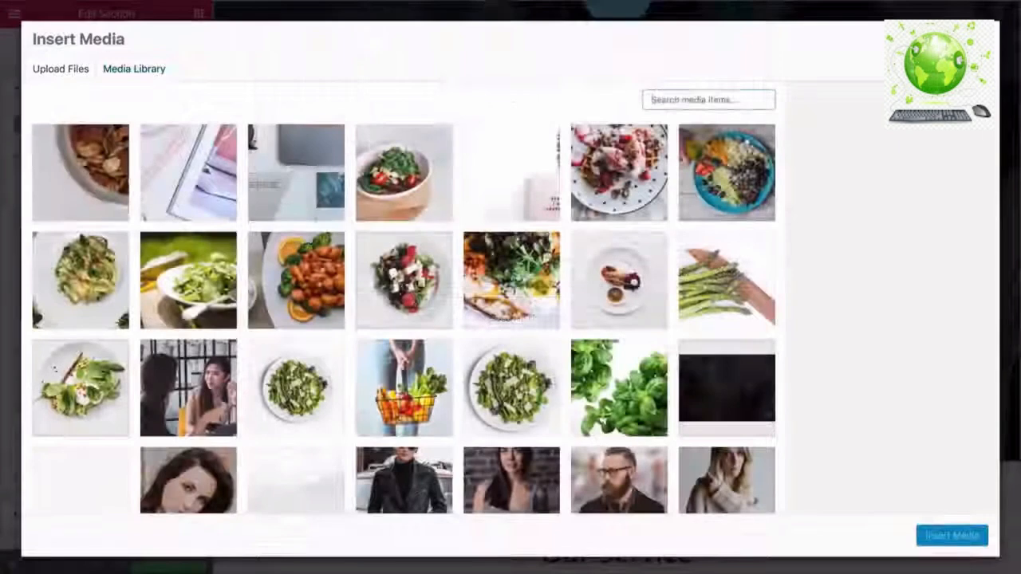
pyautogui.scroll(-4, 403, 315)
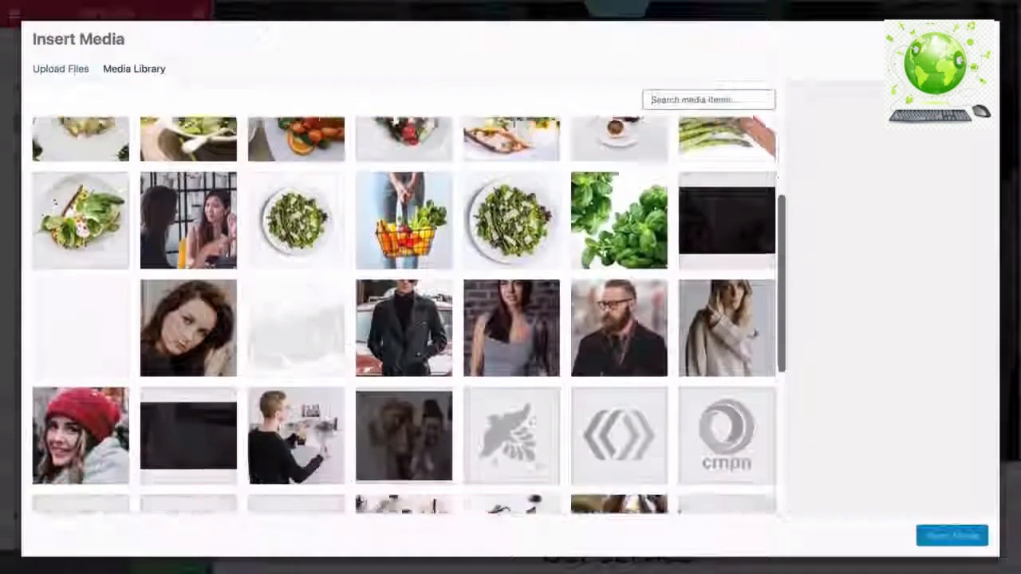
pyautogui.scroll(-7, 403, 315)
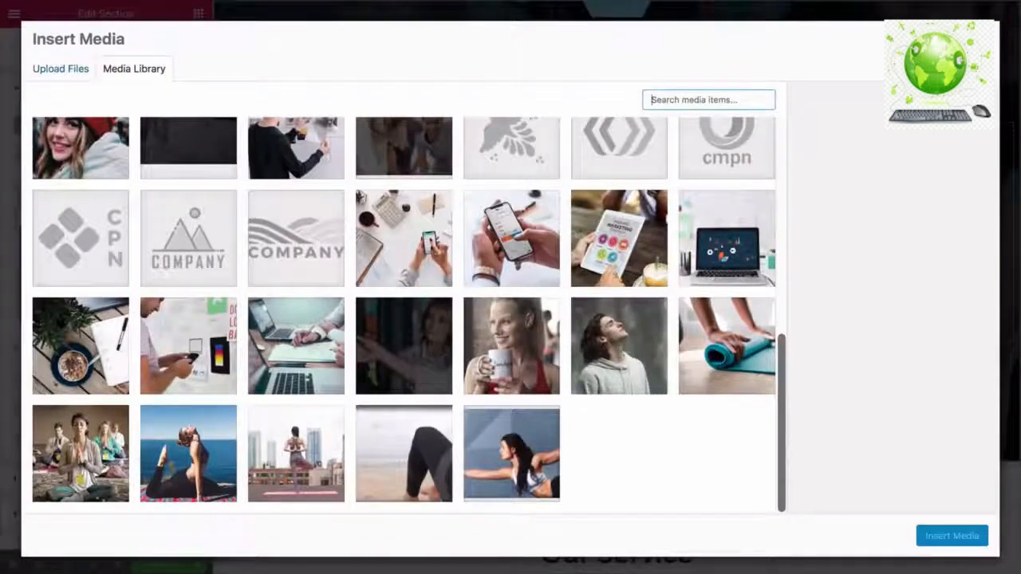
pyautogui.scroll(15, 402, 315)
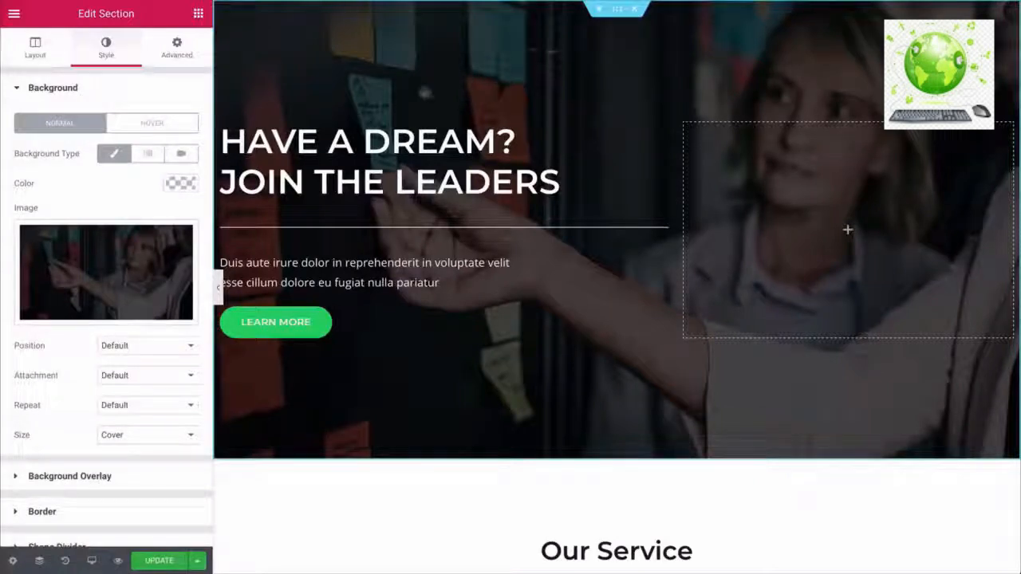
pyautogui.click(114, 255)
pyautogui.click(80, 76)
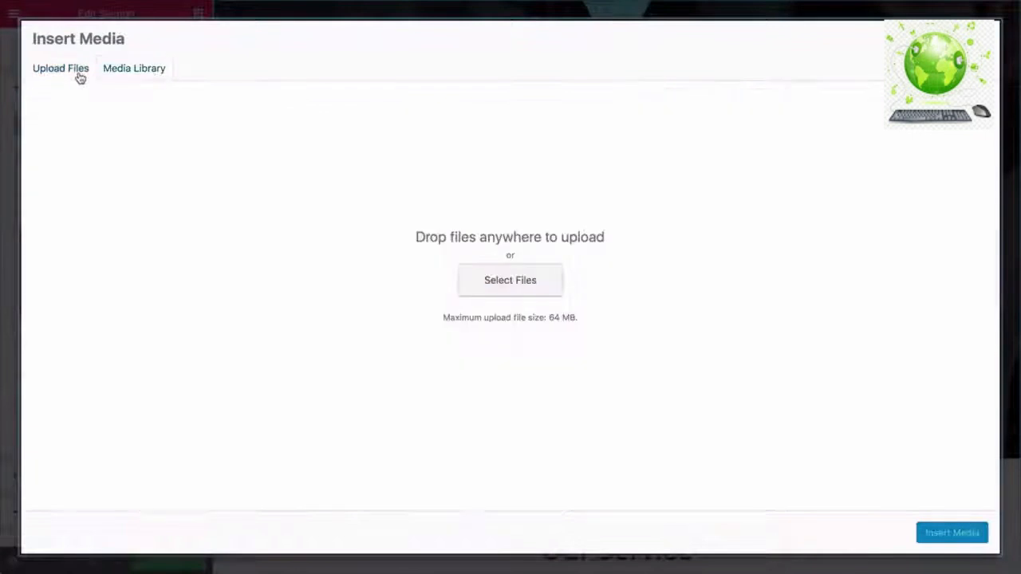
pyautogui.click(486, 280)
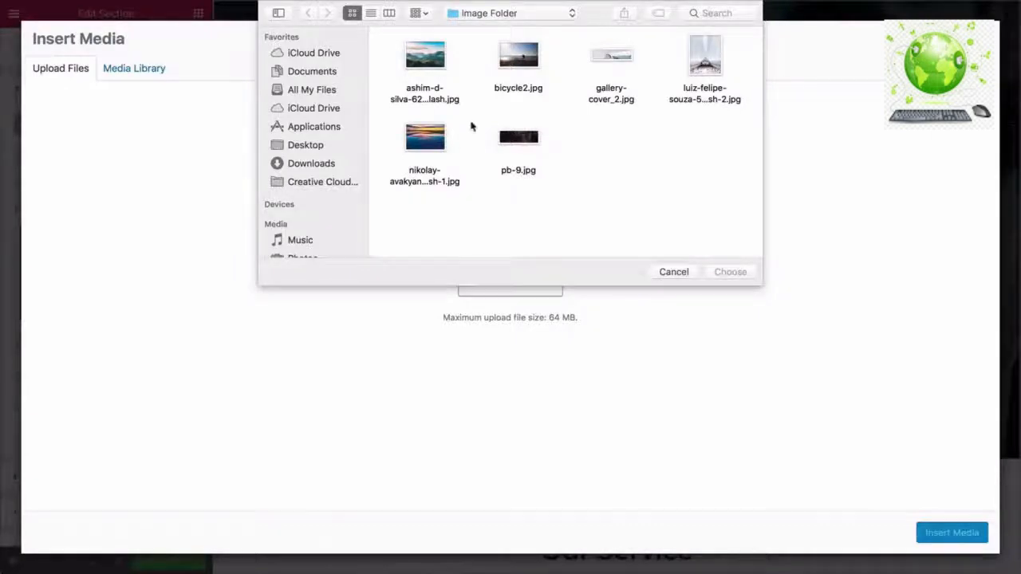
pyautogui.click(441, 147)
pyautogui.click(729, 272)
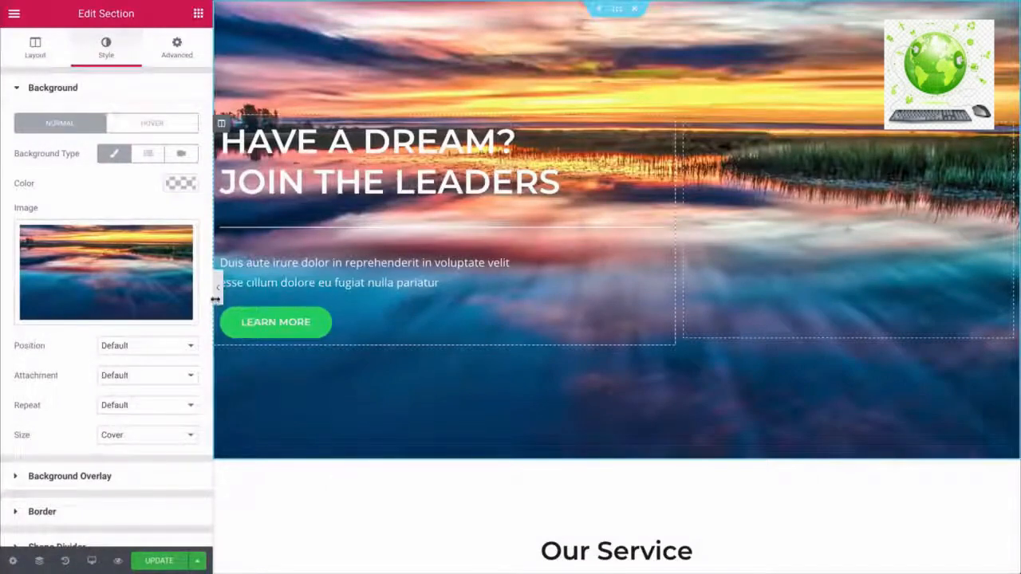
# - Raise the hero section's minimum height from 80 to 100 vh and select its heading
pyautogui.click(217, 294)
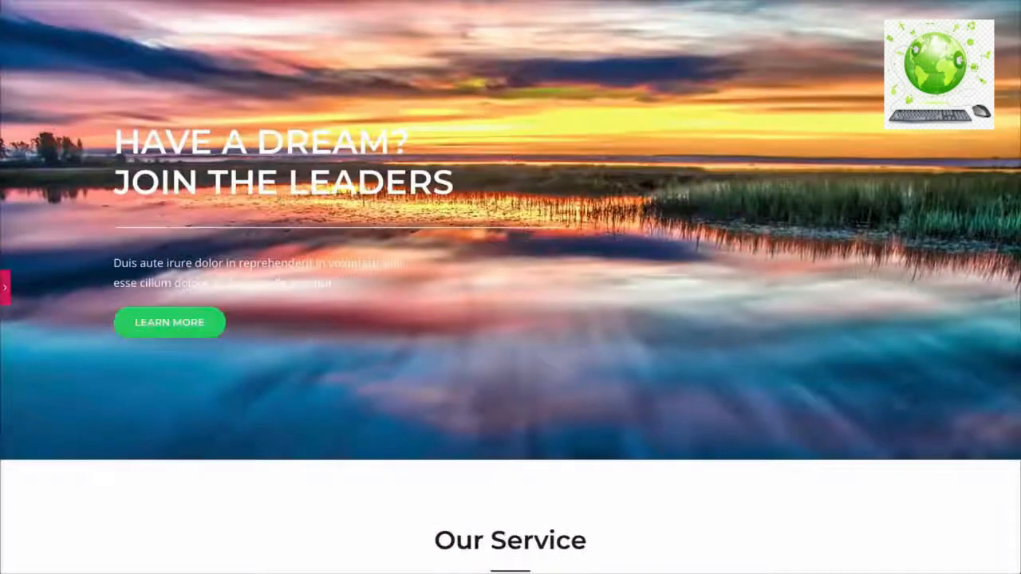
pyautogui.scroll(-2, 511, 287)
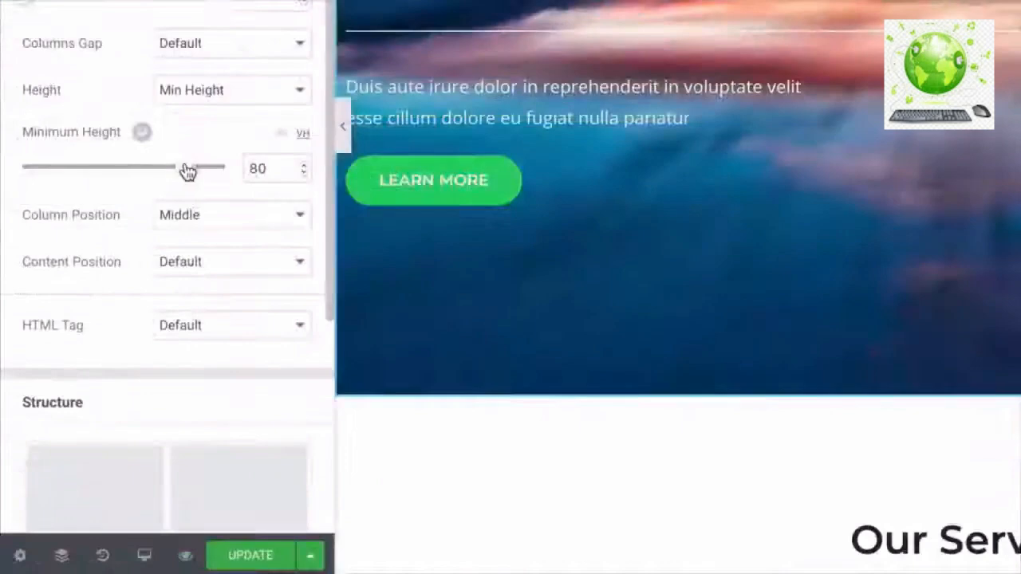
pyautogui.moveTo(118, 316); pyautogui.dragTo(149, 314)
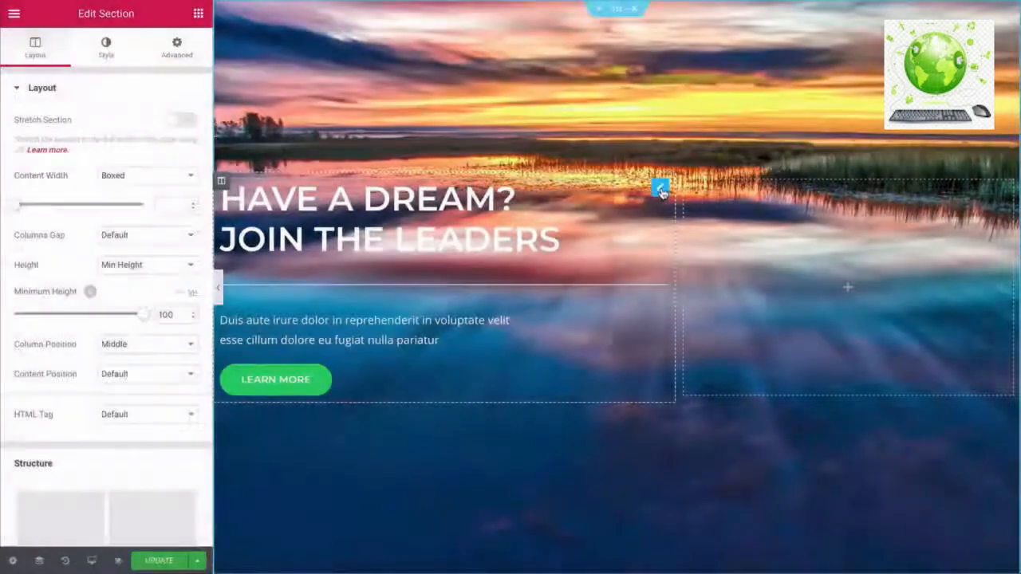
pyautogui.click(661, 190)
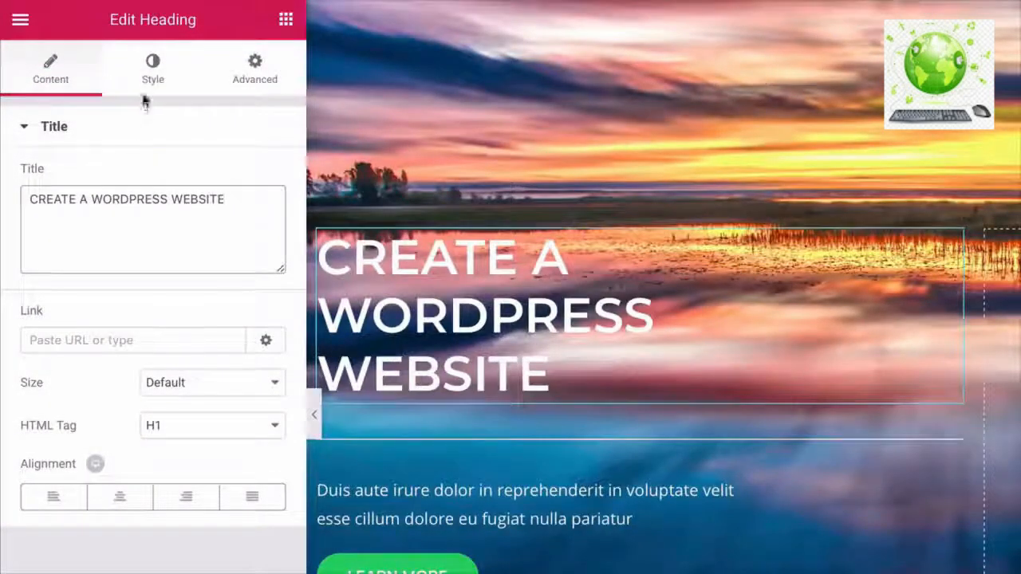
# - Set the hero heading to Lato weight 300 and widen its column to about 59%
pyautogui.click(150, 79)
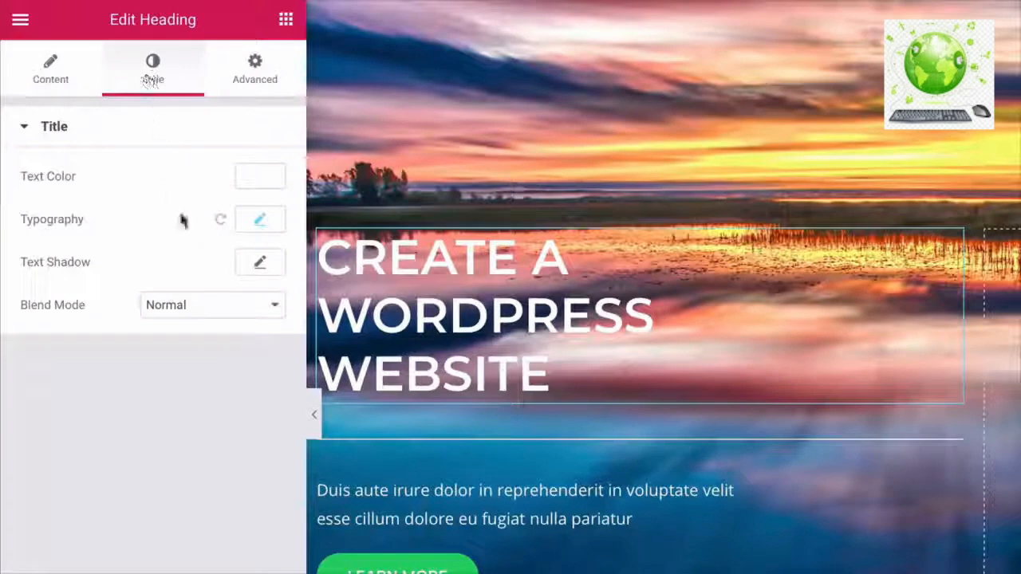
pyautogui.click(259, 220)
pyautogui.click(231, 273)
pyautogui.write('lato')
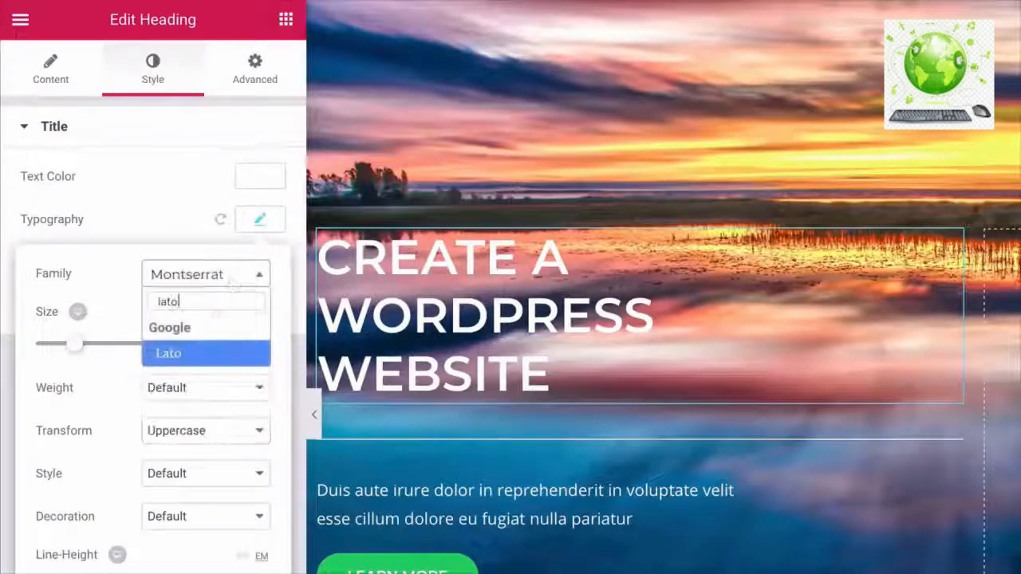
pyautogui.click(189, 359)
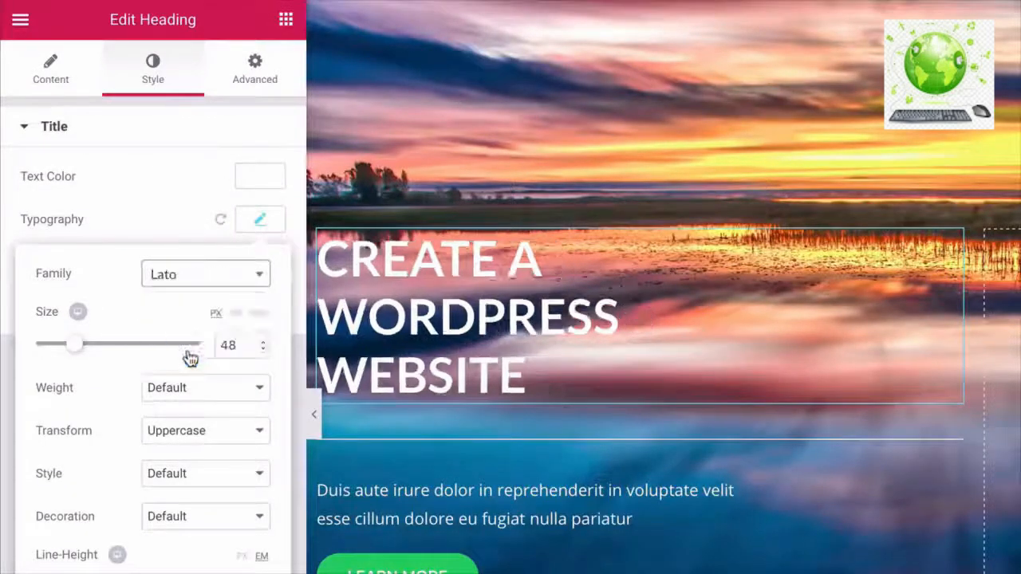
pyautogui.click(206, 388)
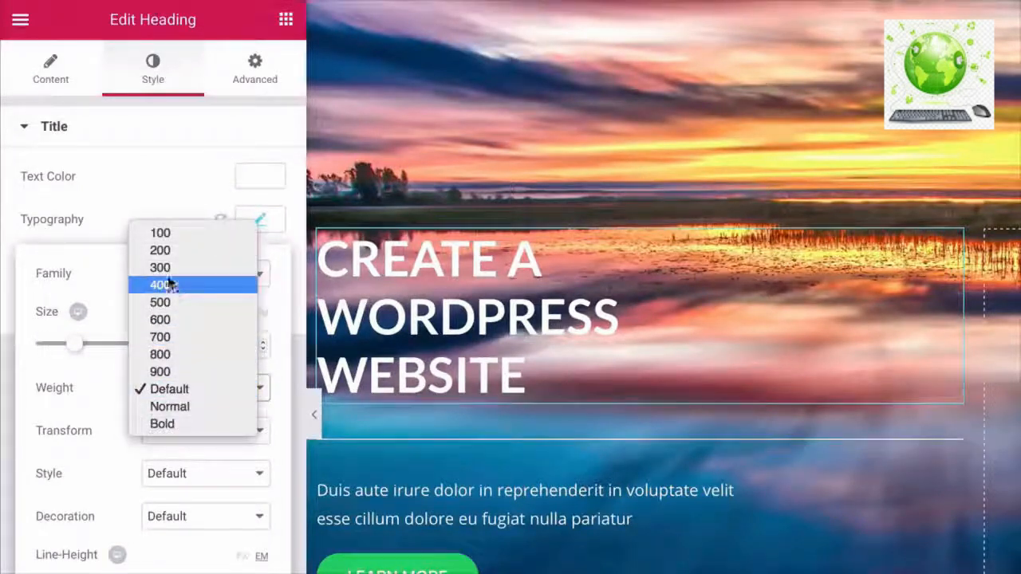
pyautogui.click(166, 267)
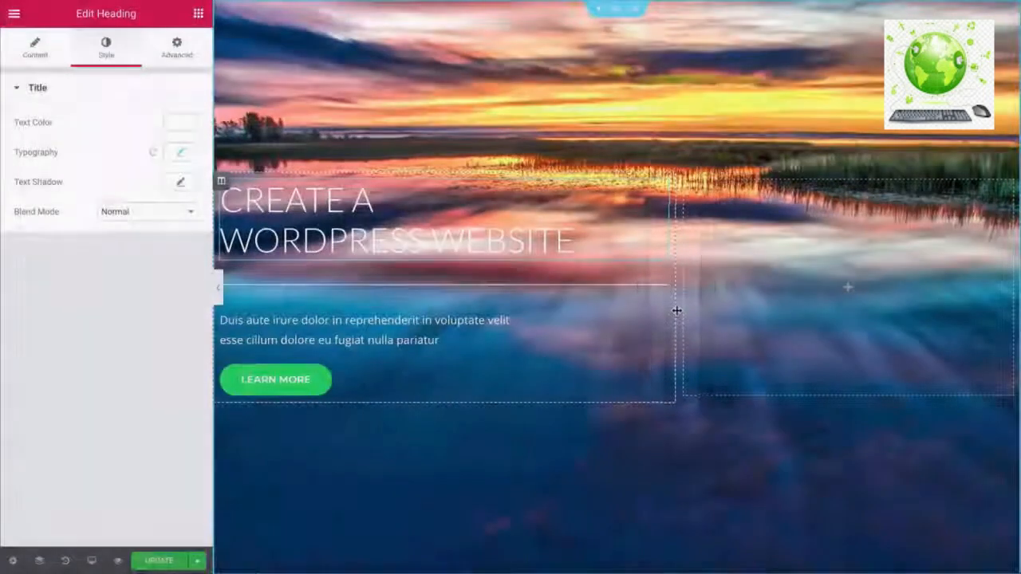
pyautogui.moveTo(675, 311); pyautogui.dragTo(698, 310)
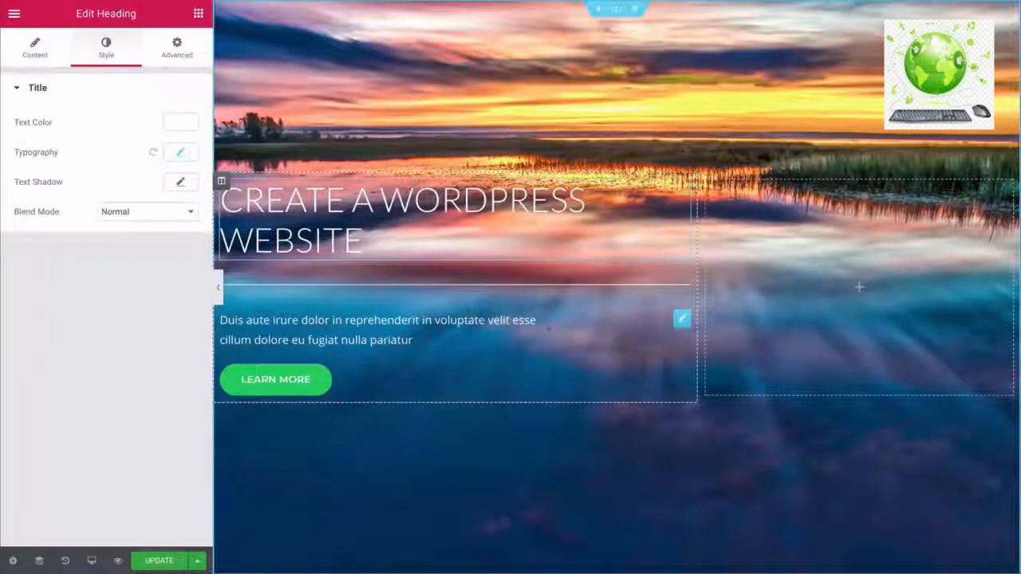
# - Paste the new hero paragraph text and set it in Lato at 18 px
pyautogui.click(680, 320)
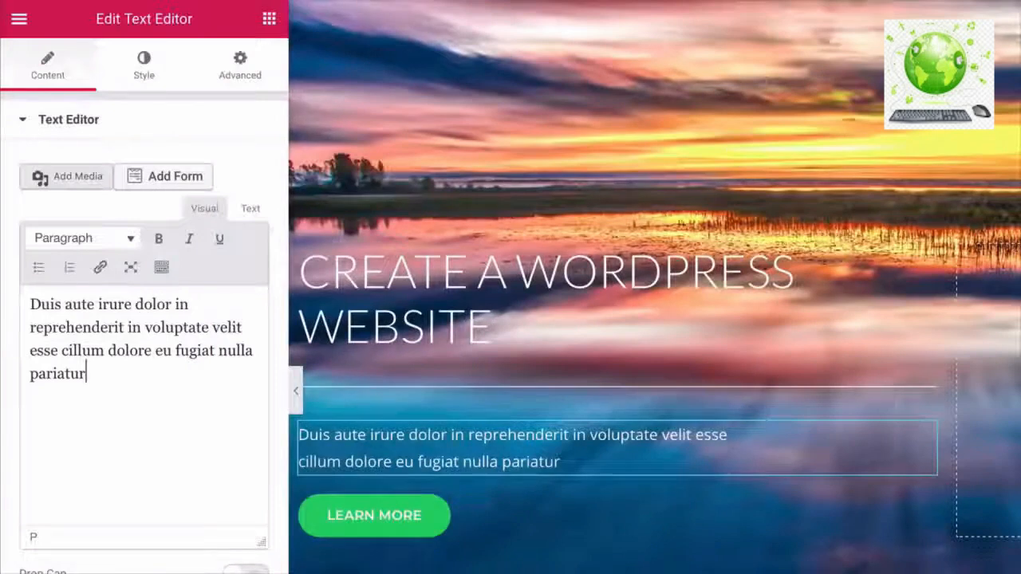
pyautogui.hotkey('ctrl', 'a')
pyautogui.write('Free videos on how to create a website fast.  Step by step every step of the way.')
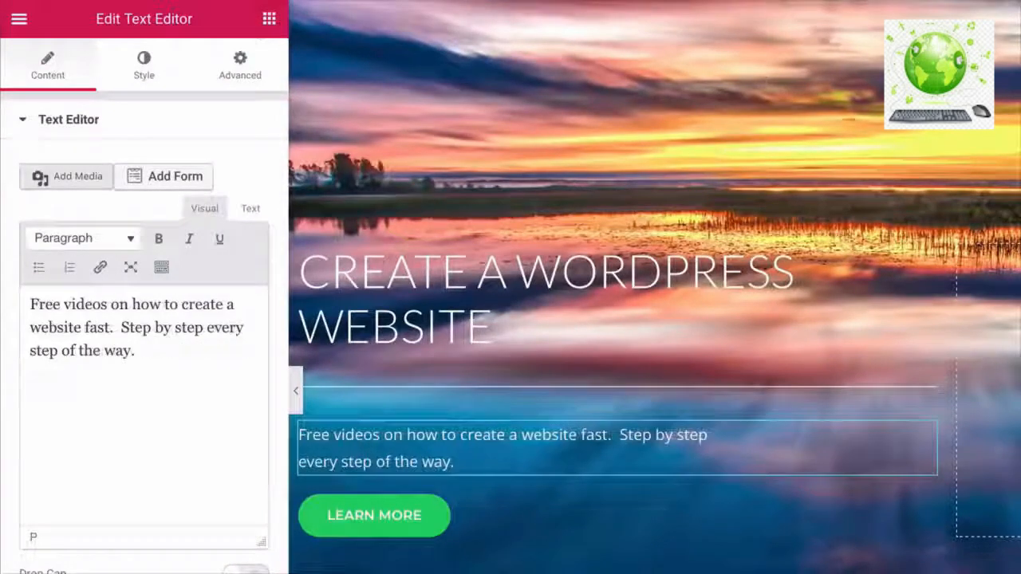
pyautogui.click(144, 75)
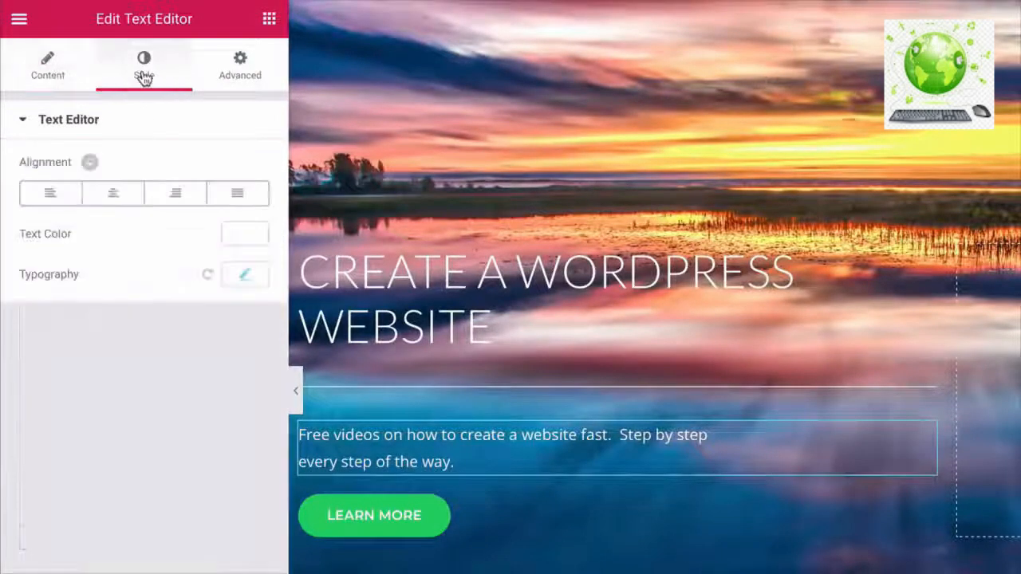
pyautogui.click(246, 275)
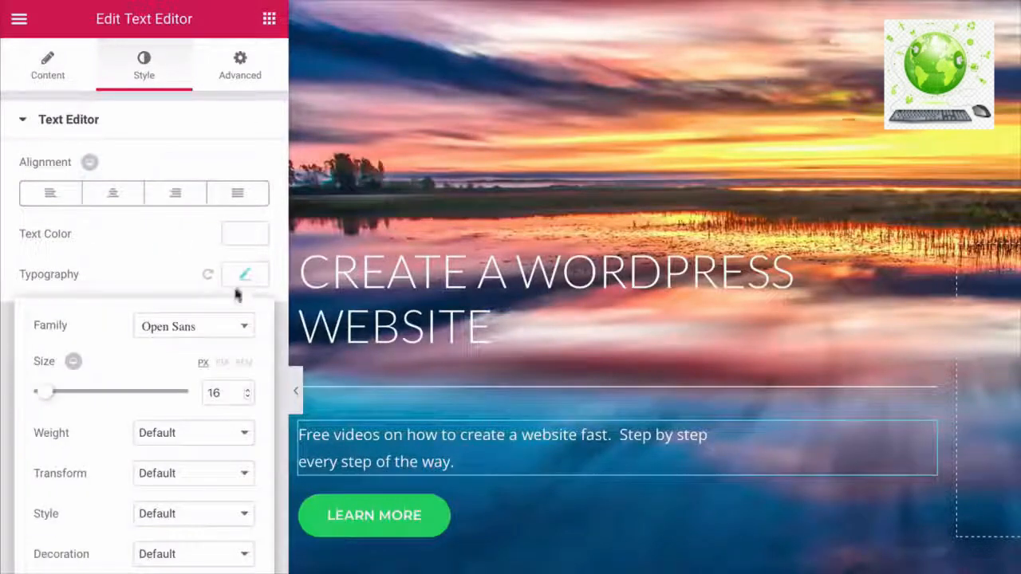
pyautogui.click(210, 332)
pyautogui.write('lato')
pyautogui.press('Return')
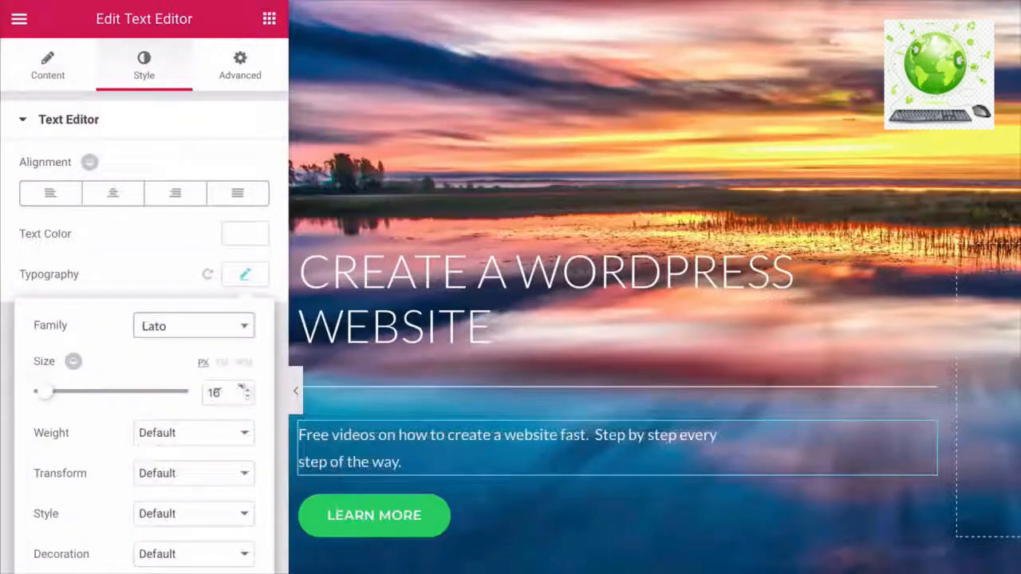
pyautogui.click(249, 390)
pyautogui.click(249, 390)
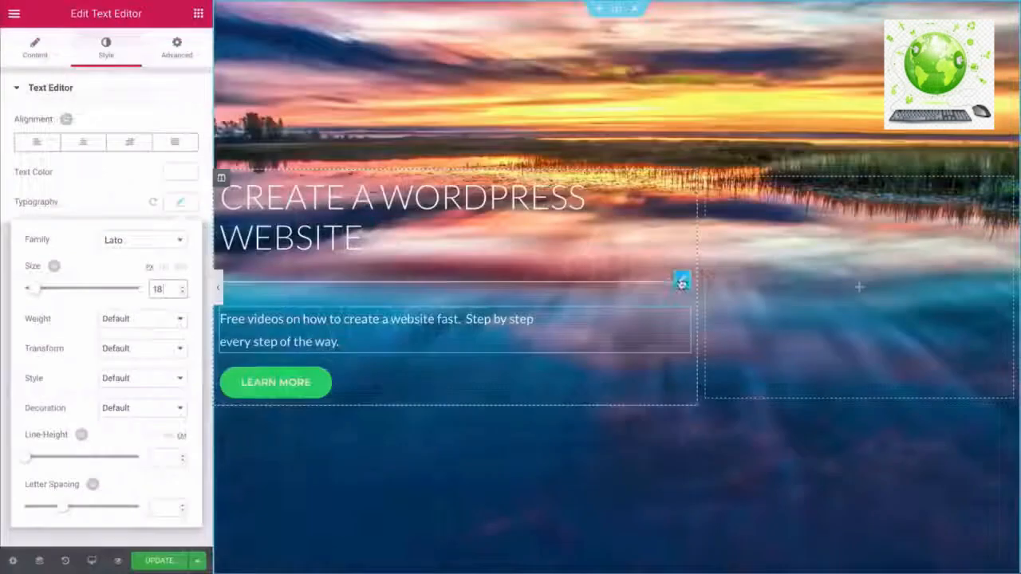
# - Delete the divider line under the hero heading
pyautogui.rightClick(682, 282)
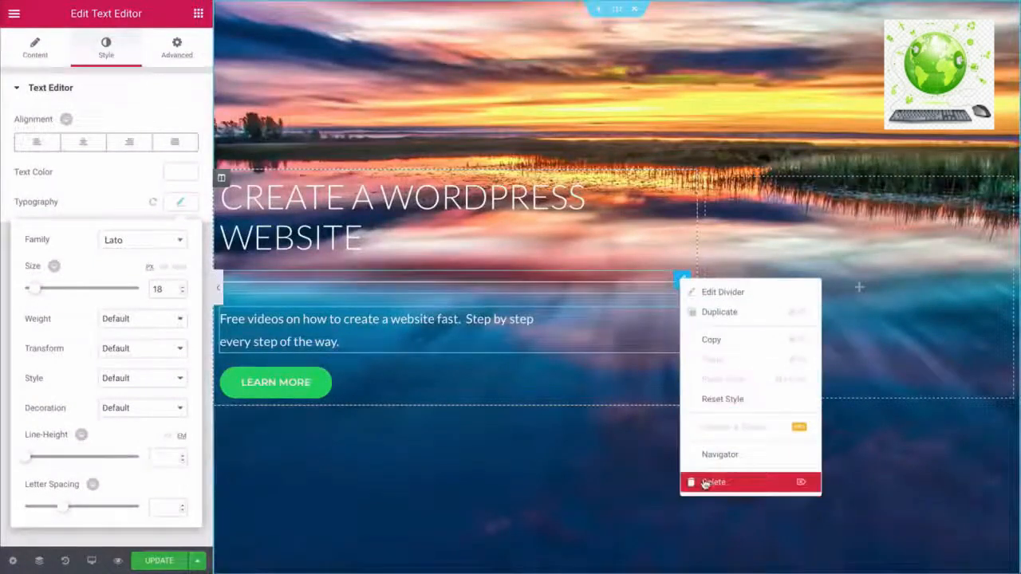
pyautogui.click(705, 482)
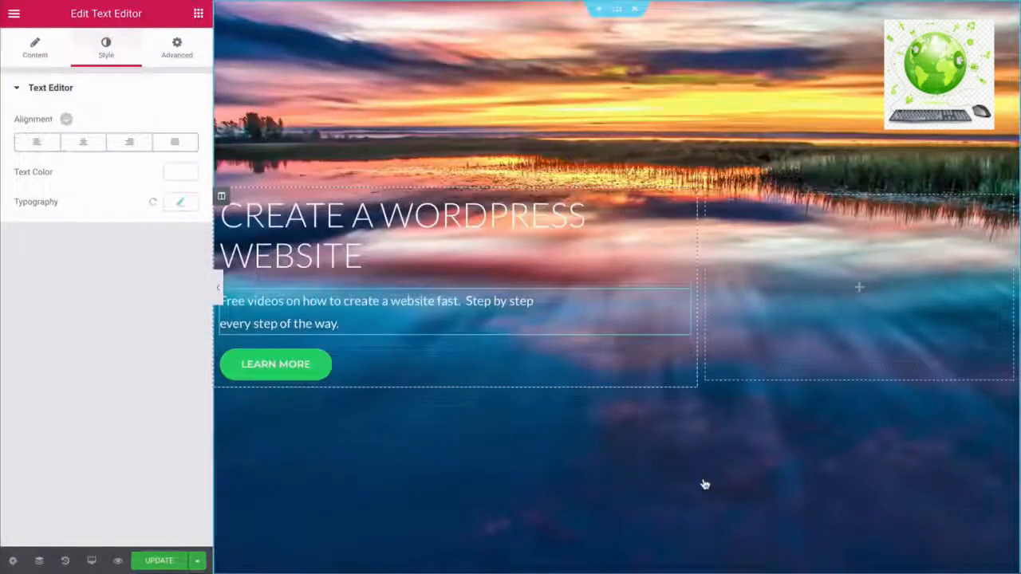
pyautogui.click(260, 378)
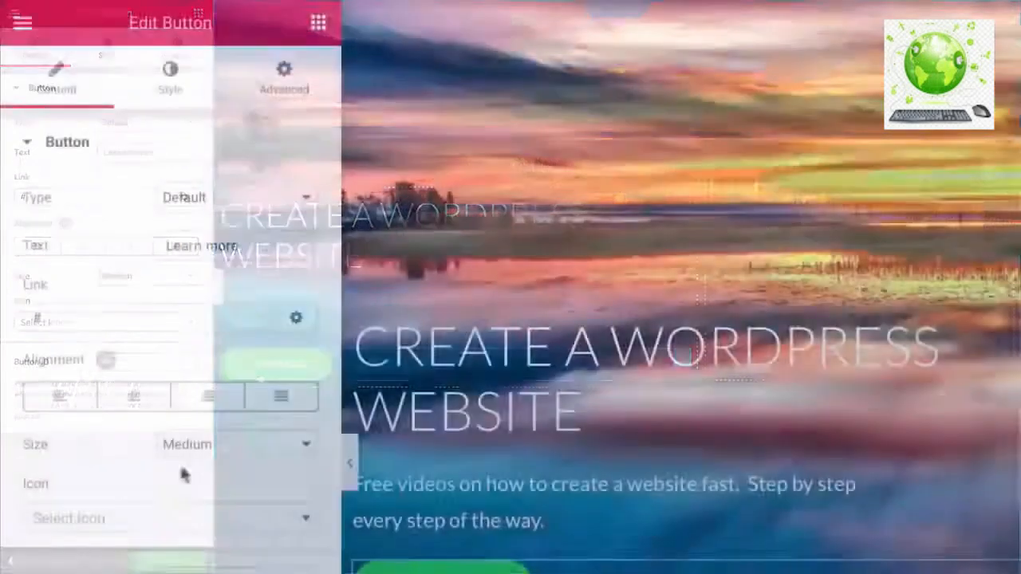
# - Keep the LEARN MORE button at Medium size and give it a teal-green #27ddad background
pyautogui.click(140, 279)
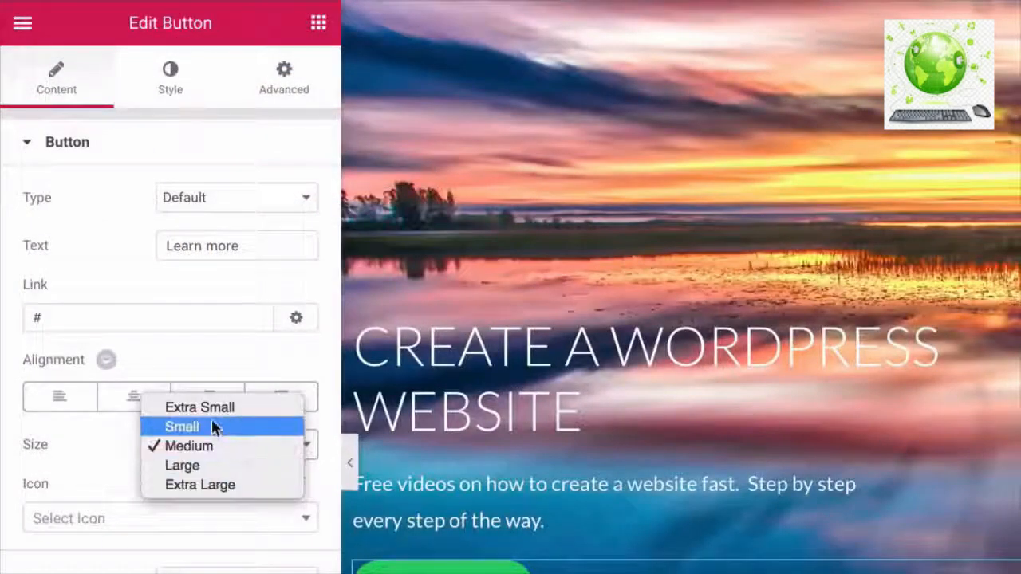
pyautogui.click(123, 456)
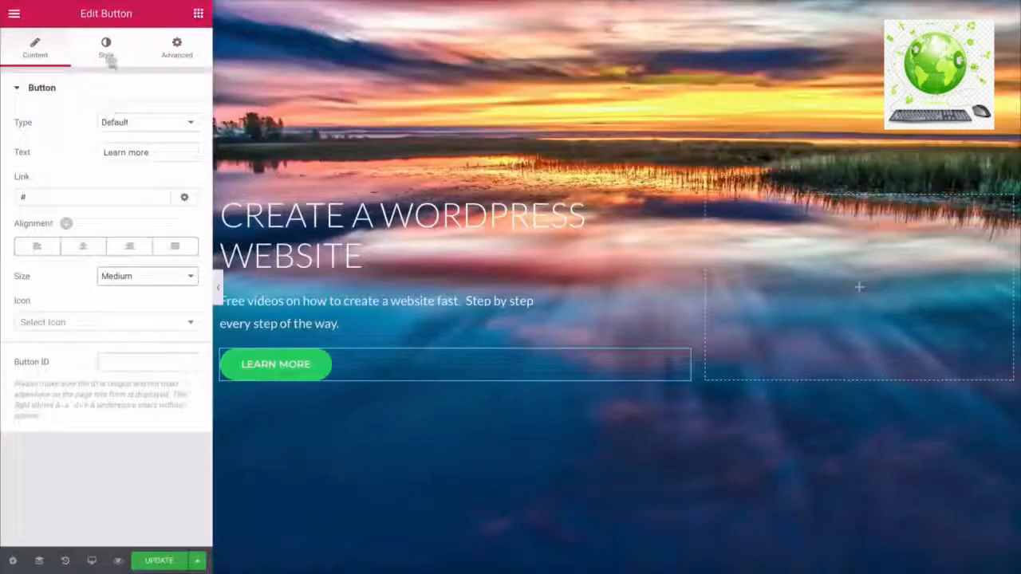
pyautogui.click(106, 46)
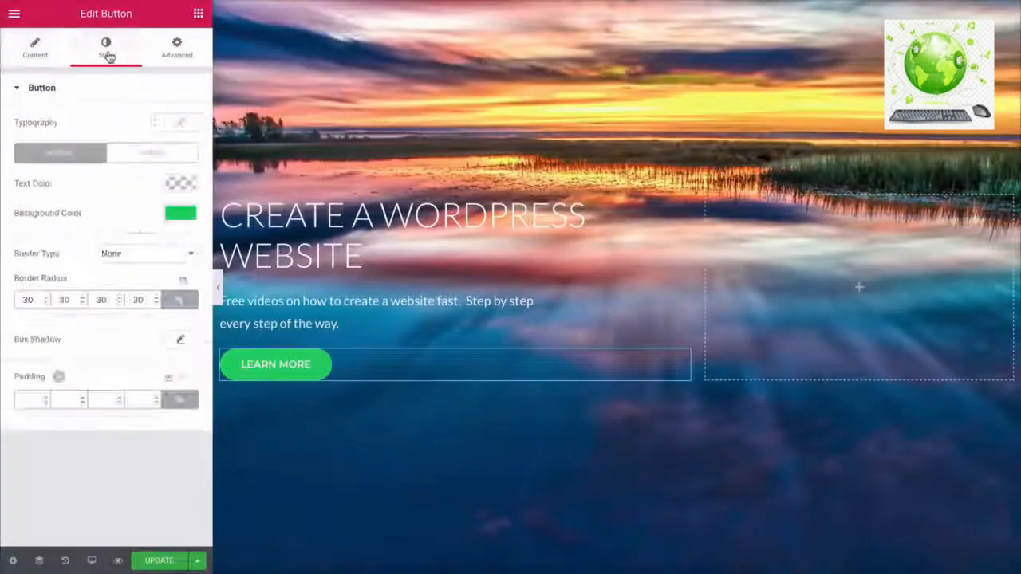
pyautogui.click(181, 125)
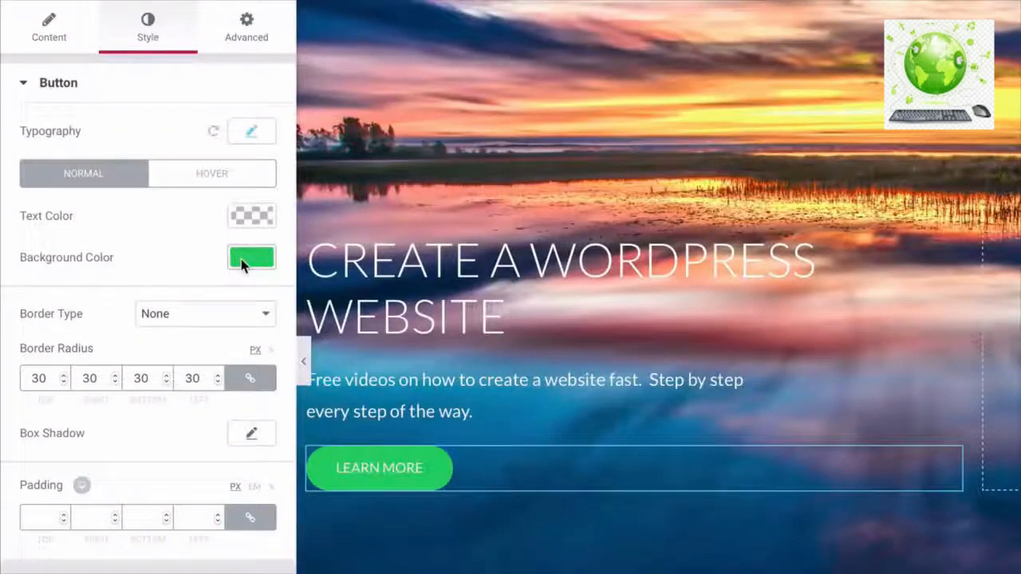
pyautogui.click(240, 260)
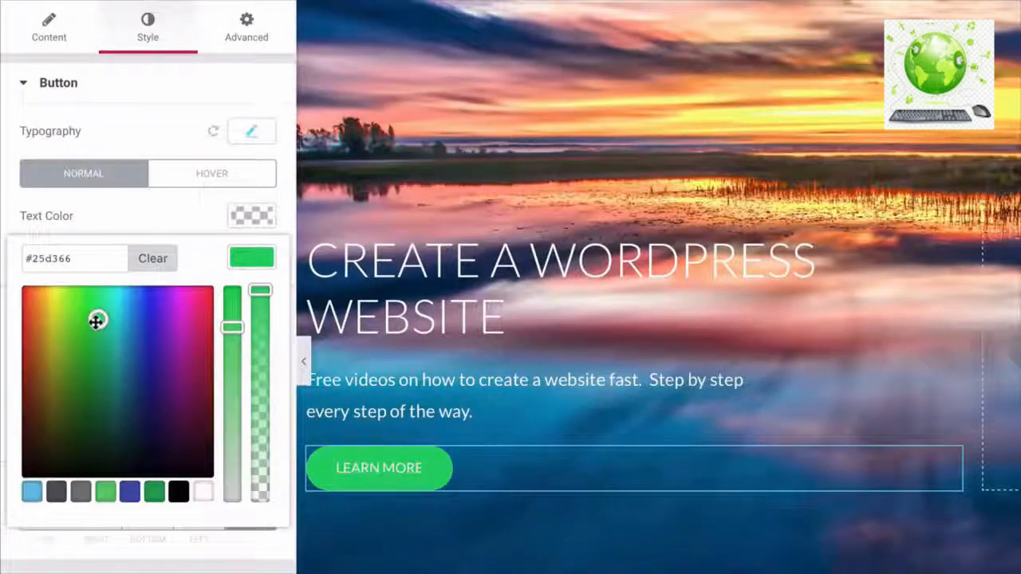
pyautogui.moveTo(102, 319); pyautogui.dragTo(110, 313)
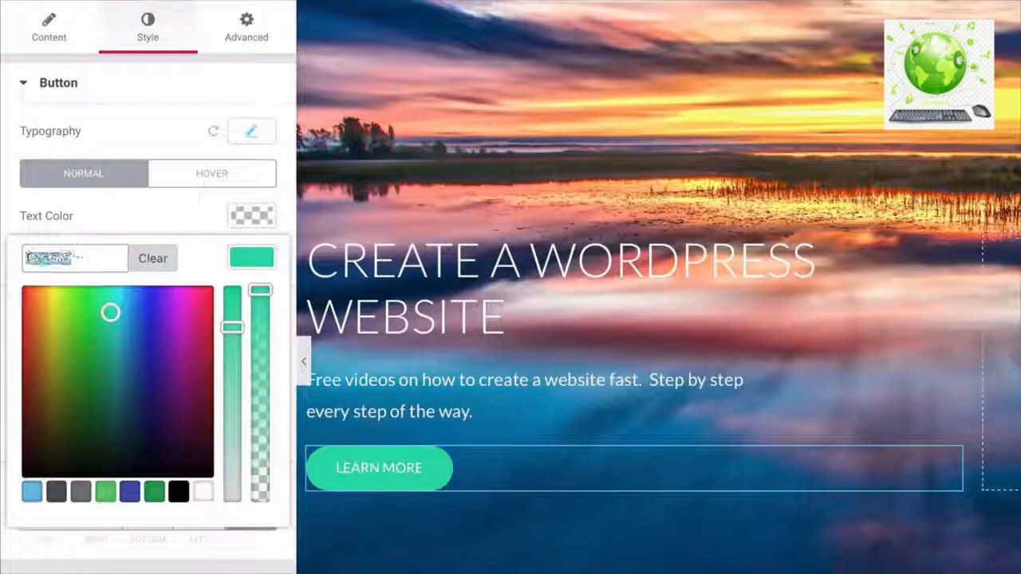
pyautogui.click(72, 259)
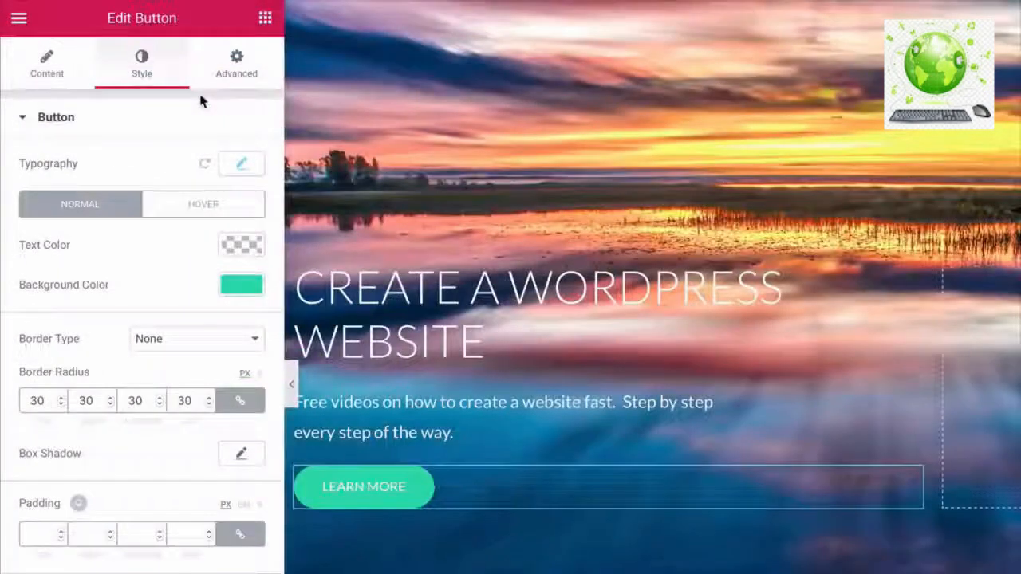
pyautogui.click(234, 76)
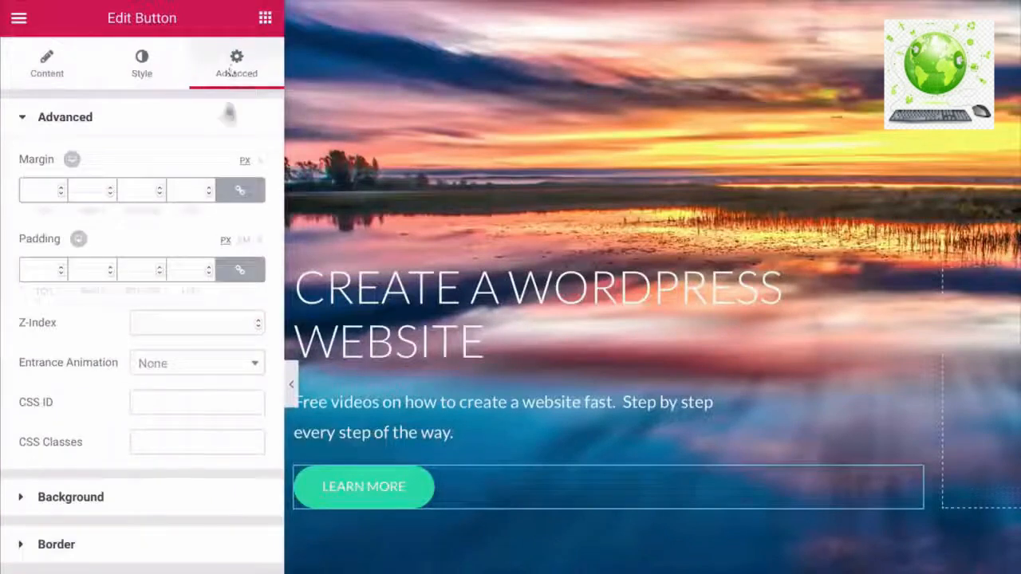
# - Give the LEARN MORE button 15 px top padding and set the hero background attachment to Fixed
pyautogui.click(241, 272)
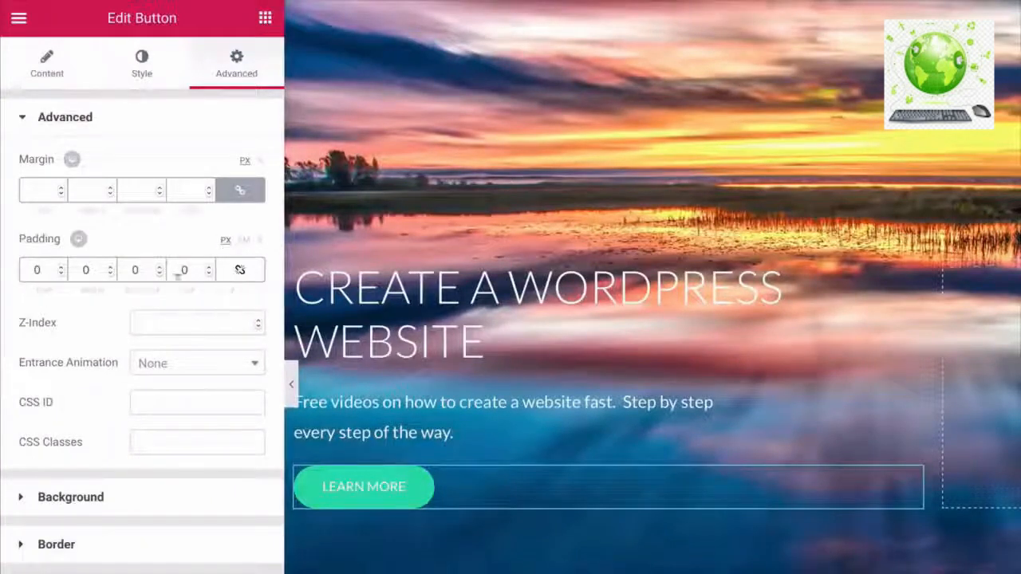
pyautogui.click(60, 268)
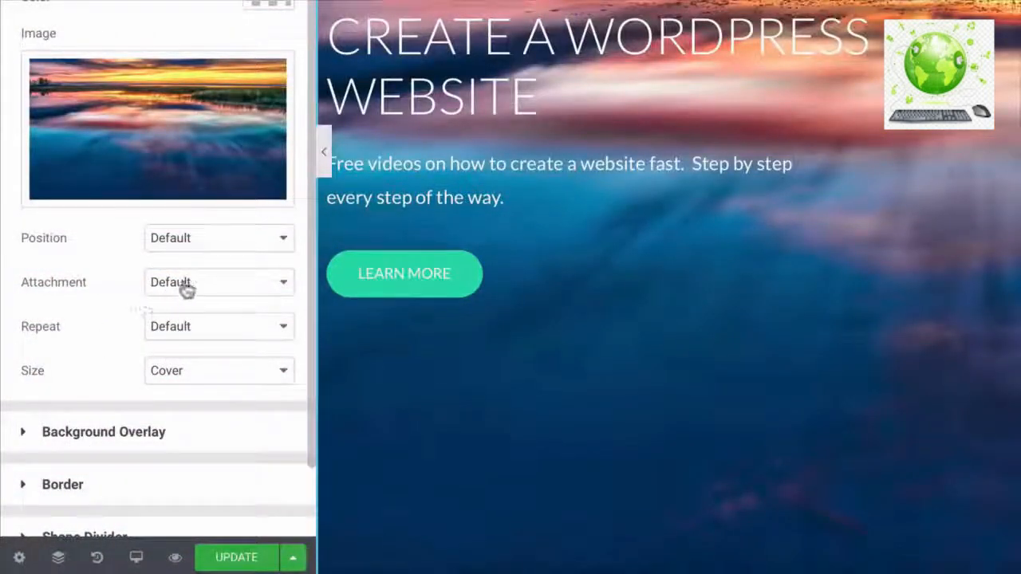
pyautogui.click(185, 288)
pyautogui.click(177, 320)
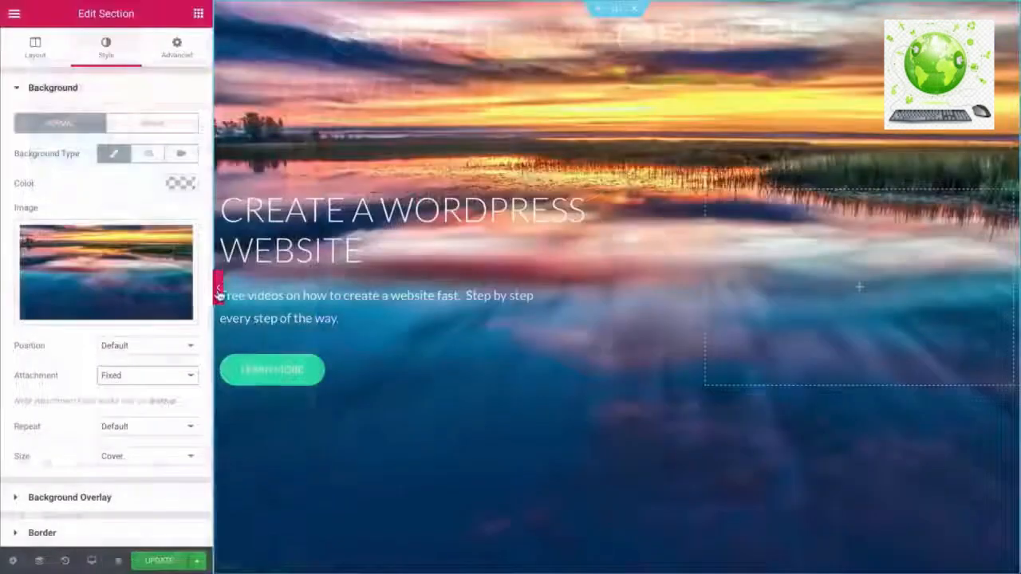
pyautogui.click(220, 290)
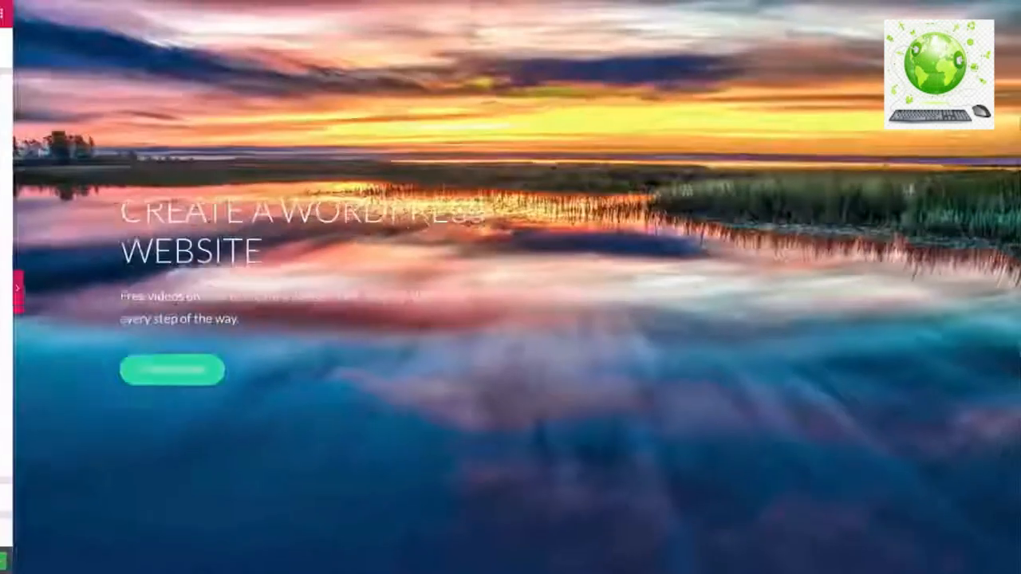
# - Delete the Our Service section and the green Positive Action banner
pyautogui.scroll(-1, 220, 292)
pyautogui.scroll(-2, 510, 319)
pyautogui.scroll(3, 510, 319)
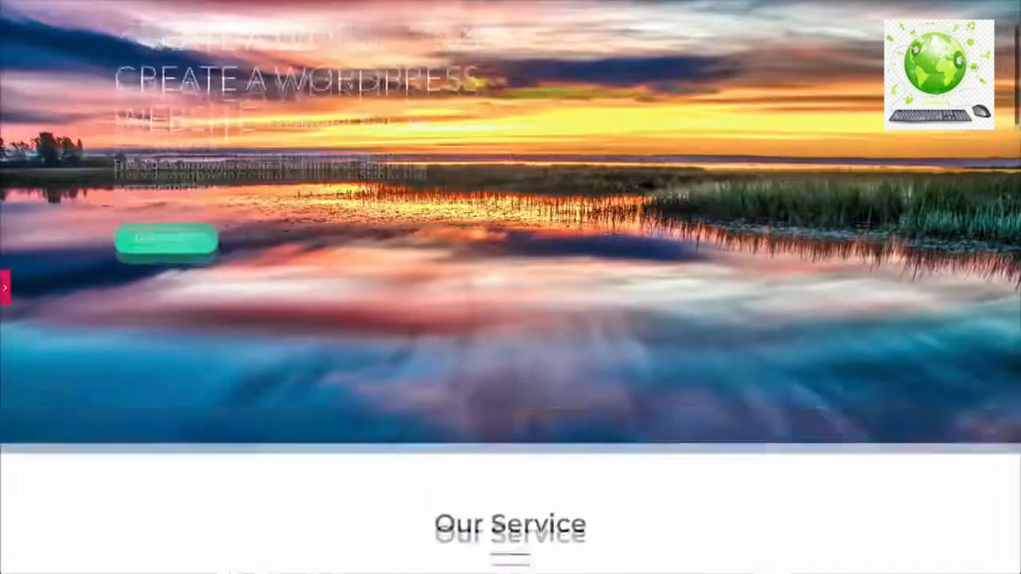
pyautogui.scroll(-4, 60, 273)
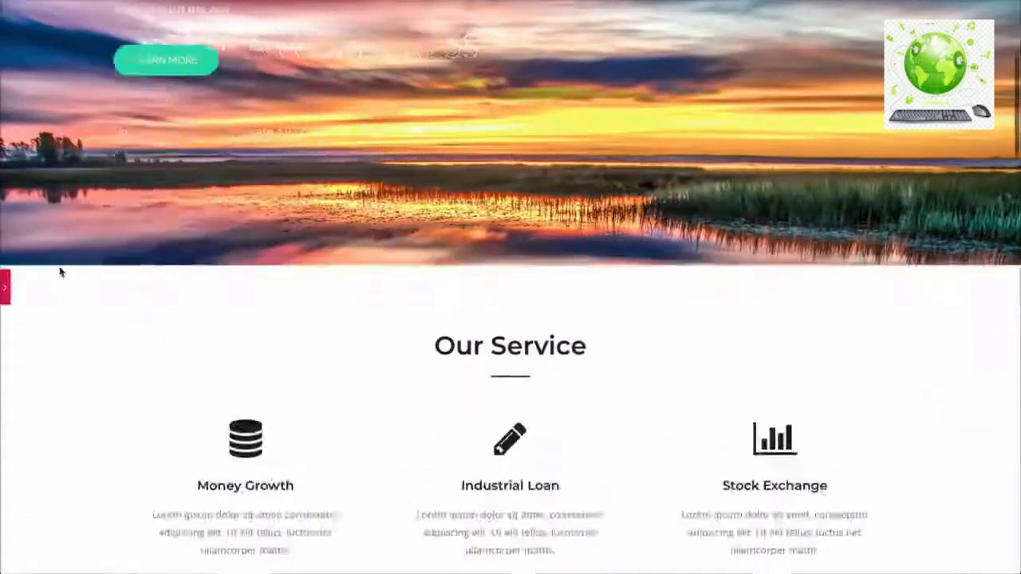
pyautogui.scroll(-2, 60, 273)
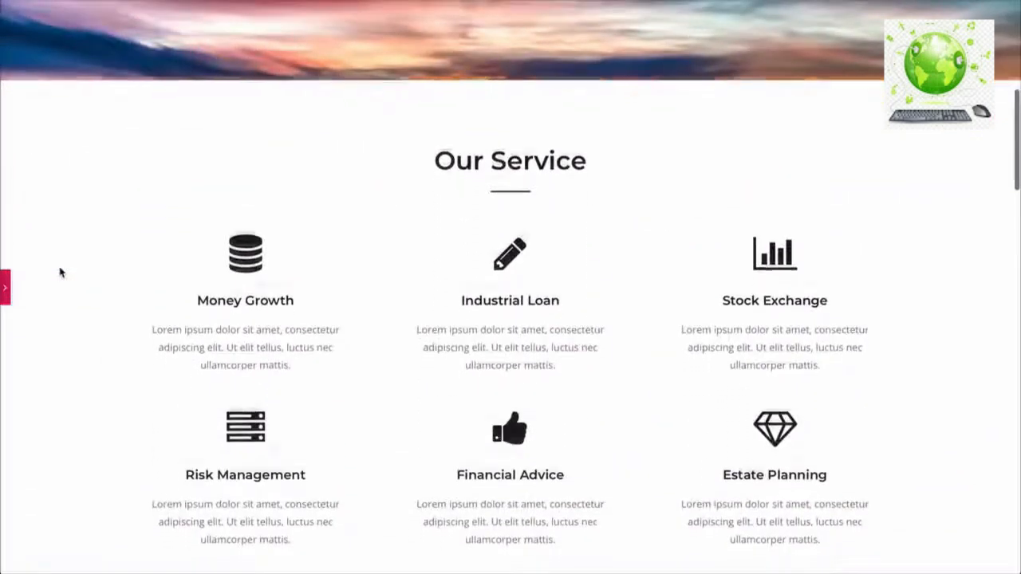
pyautogui.scroll(-4, 60, 272)
pyautogui.scroll(-4, 60, 273)
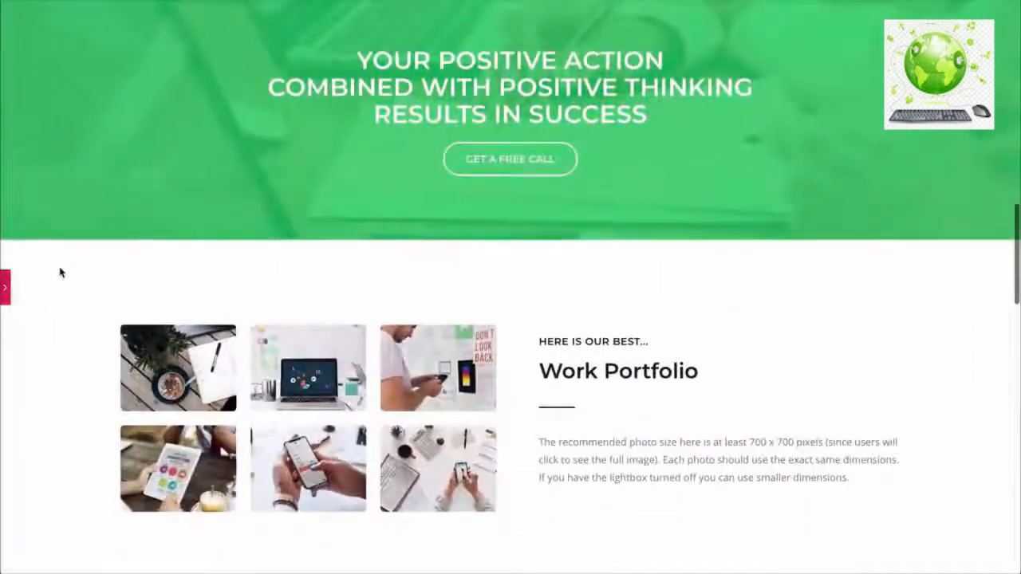
pyautogui.scroll(-1, 59, 273)
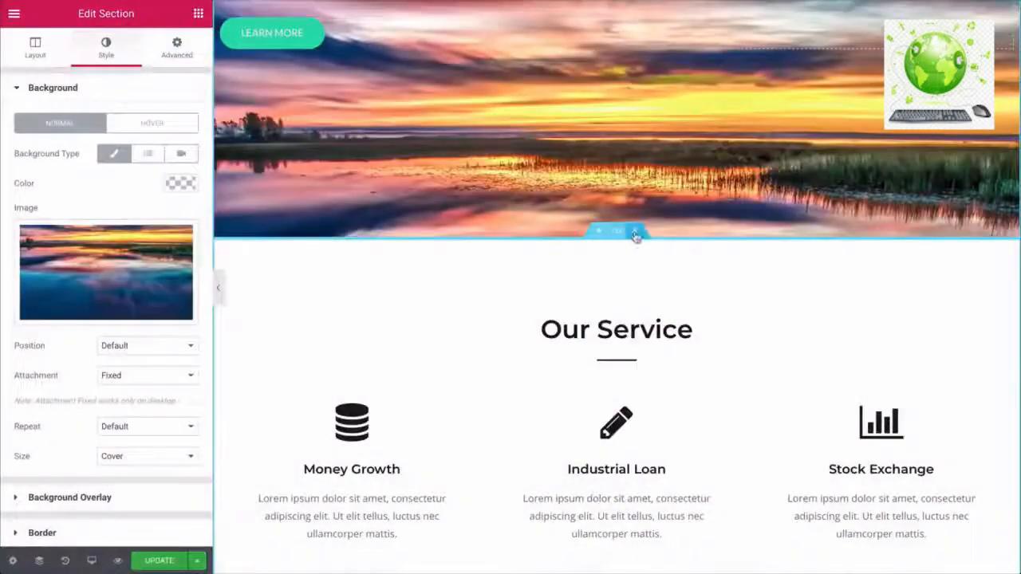
pyautogui.click(636, 233)
pyautogui.click(635, 232)
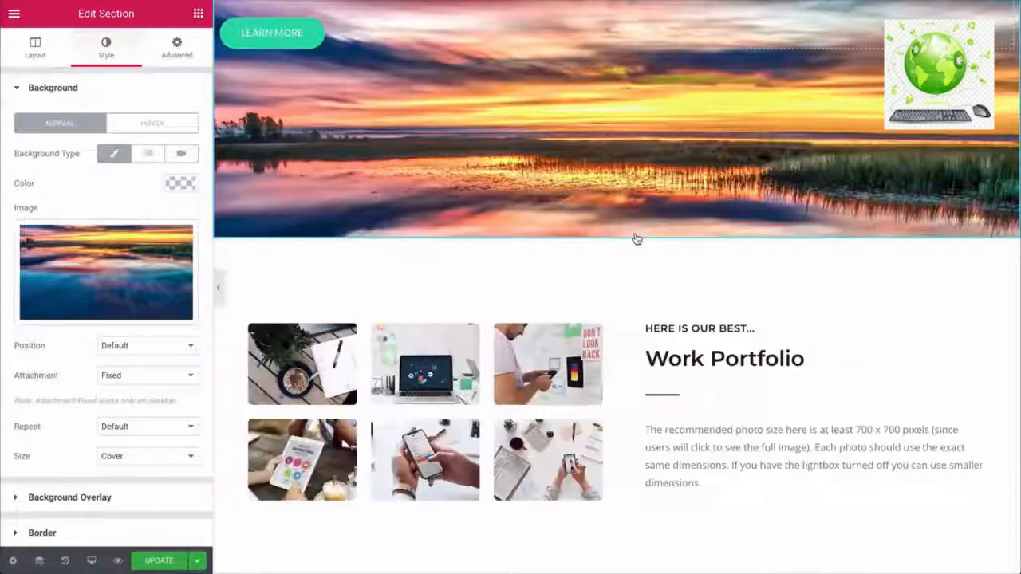
# - Delete the grey testimonial, Perfect Plan pricing and Drop us a Mail sections
pyautogui.scroll(-5, 636, 262)
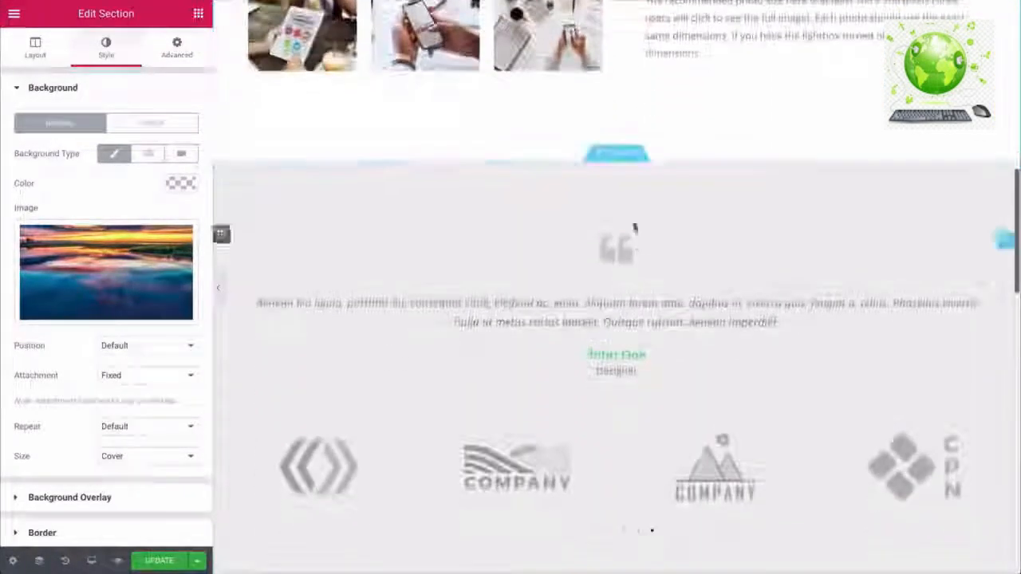
pyautogui.click(636, 154)
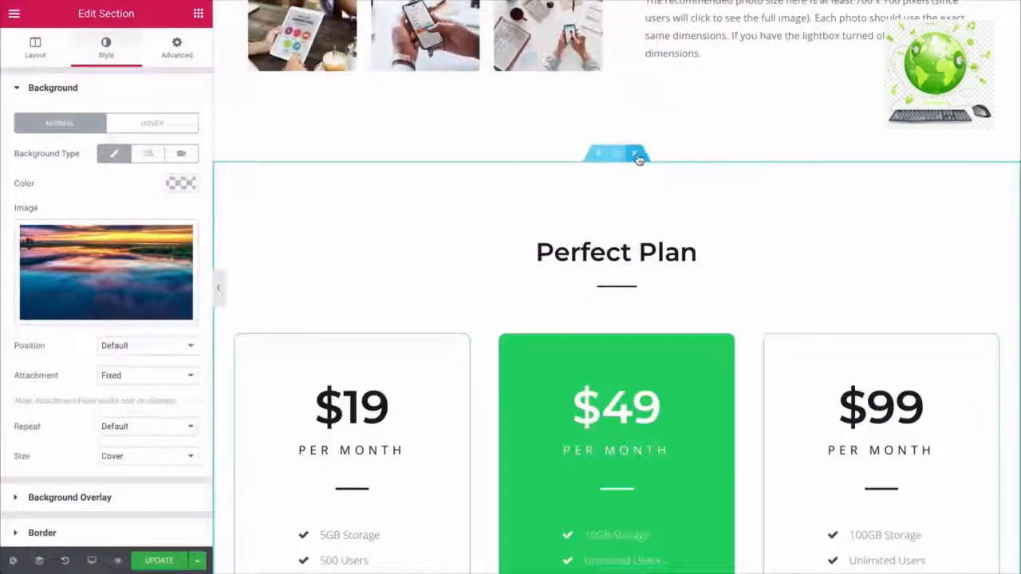
pyautogui.click(639, 157)
pyautogui.click(636, 154)
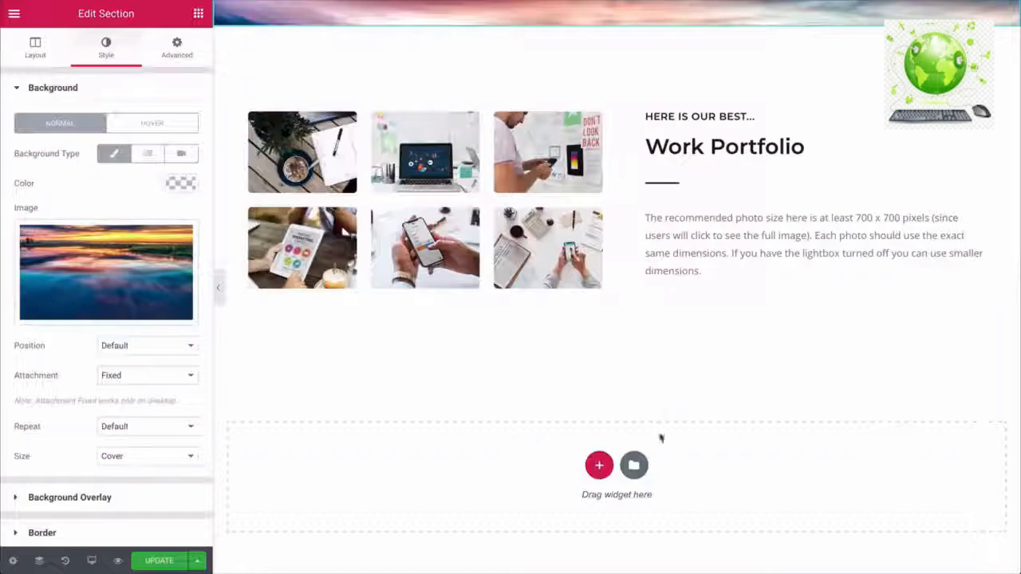
# - Insert the saved Nutritionist > Recipes template from My Templates, importing its document settings
pyautogui.click(635, 467)
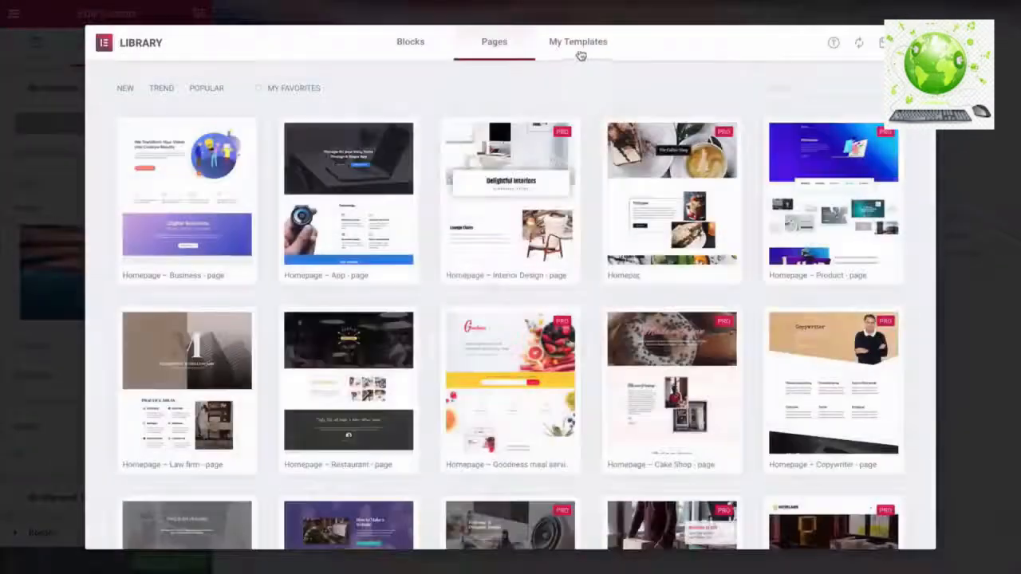
pyautogui.click(580, 49)
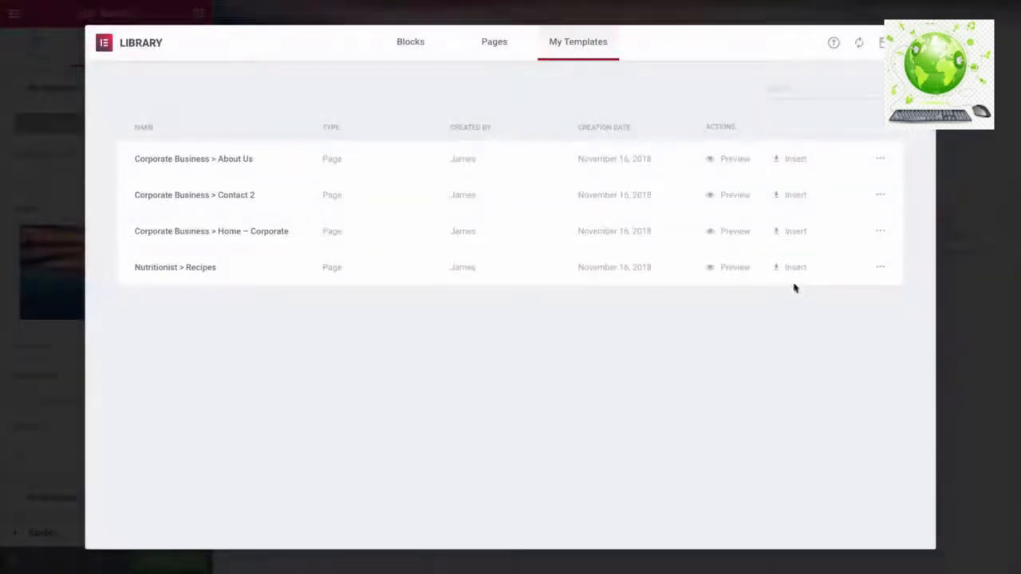
pyautogui.click(792, 272)
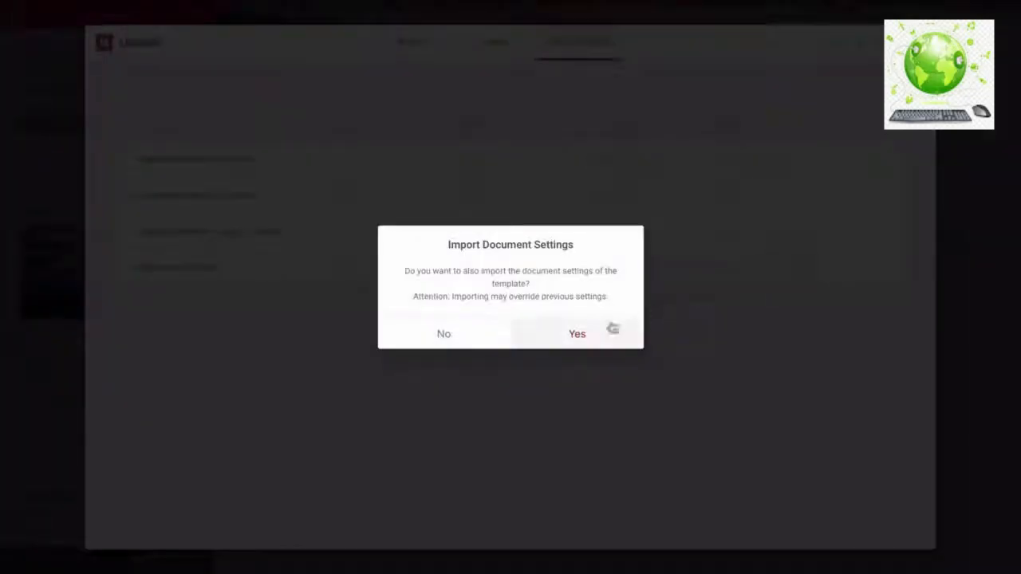
pyautogui.click(578, 334)
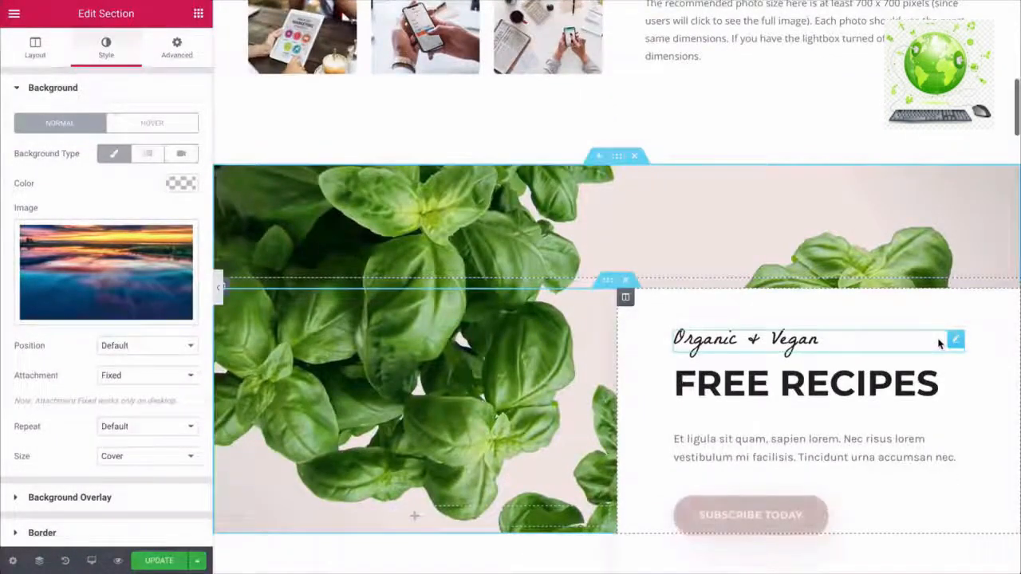
# - Delete the inserted basil Free Recipes section from the Recipes template content
pyautogui.scroll(-2, 939, 343)
pyautogui.scroll(-4, 939, 343)
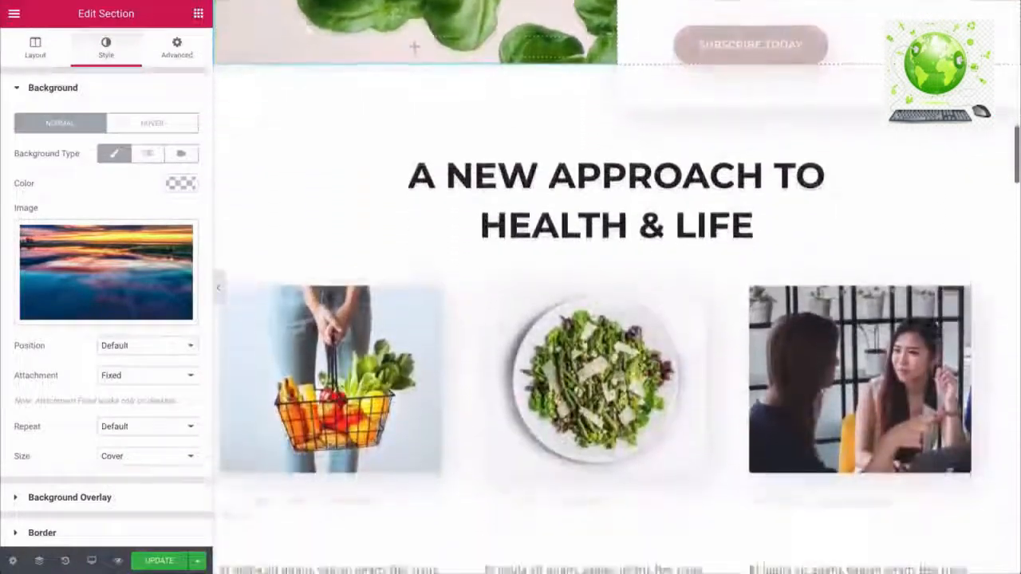
pyautogui.scroll(-6, 939, 343)
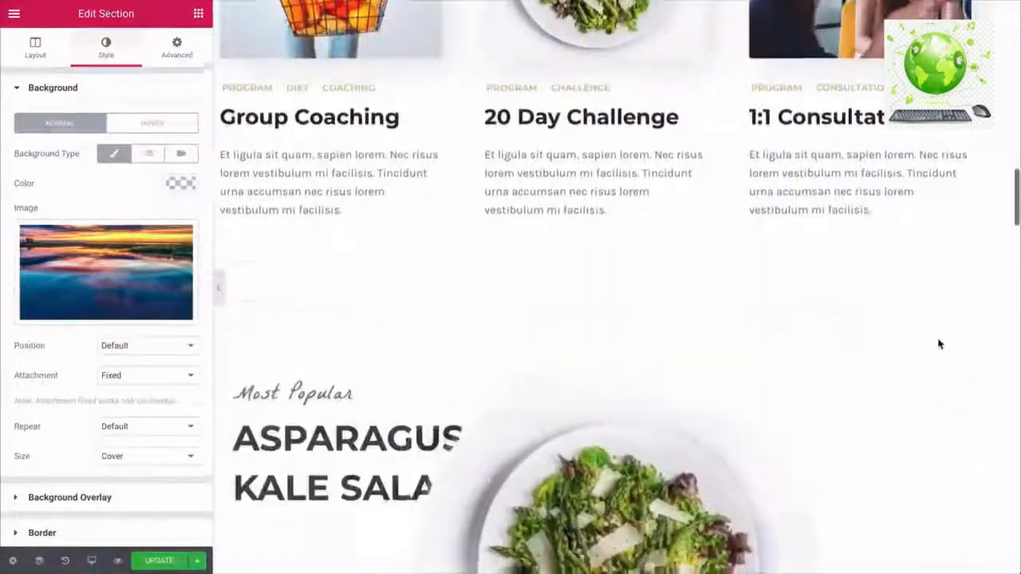
pyautogui.scroll(-5, 939, 343)
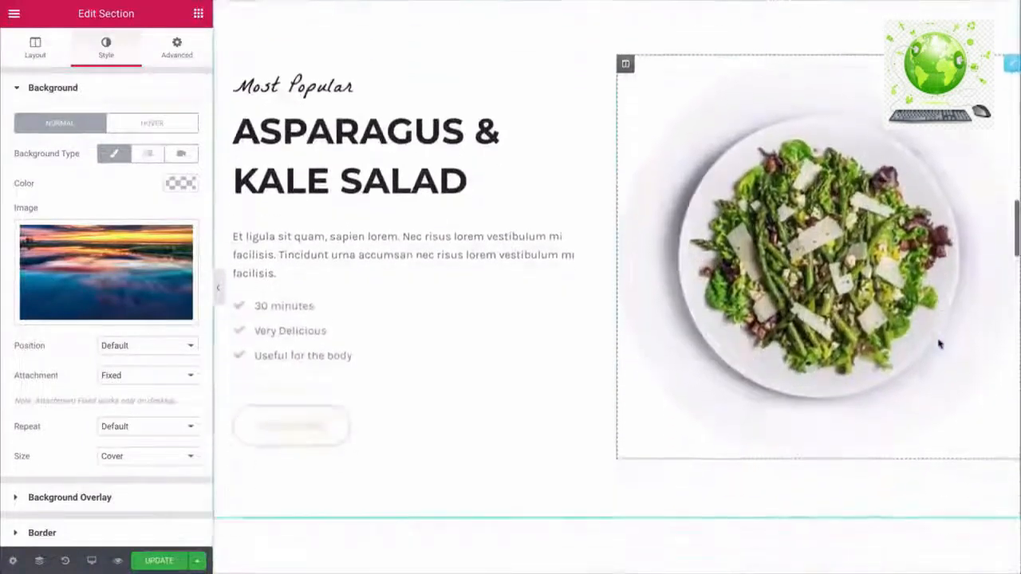
pyautogui.scroll(-2, 939, 343)
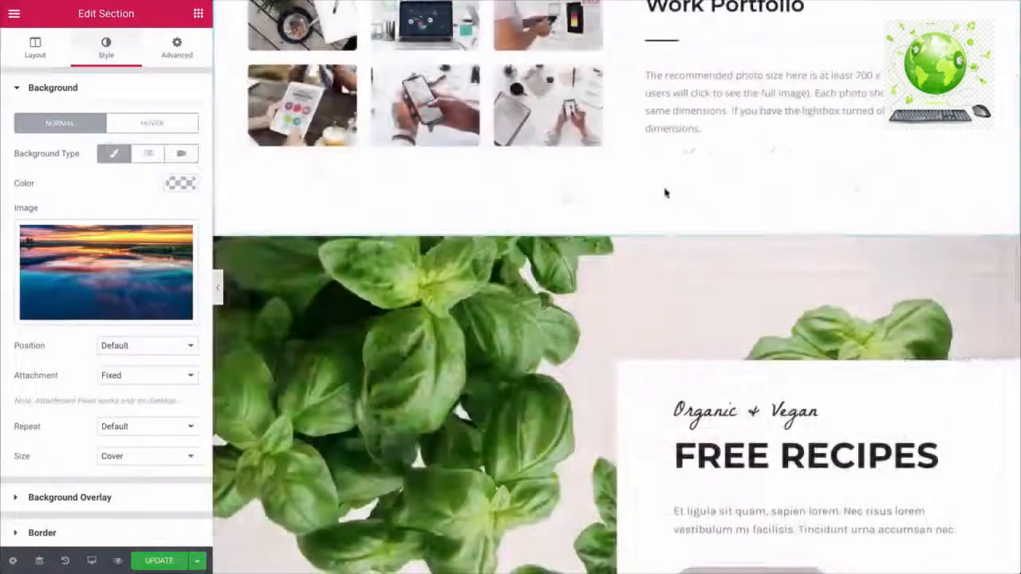
pyautogui.moveTo(650, 257)
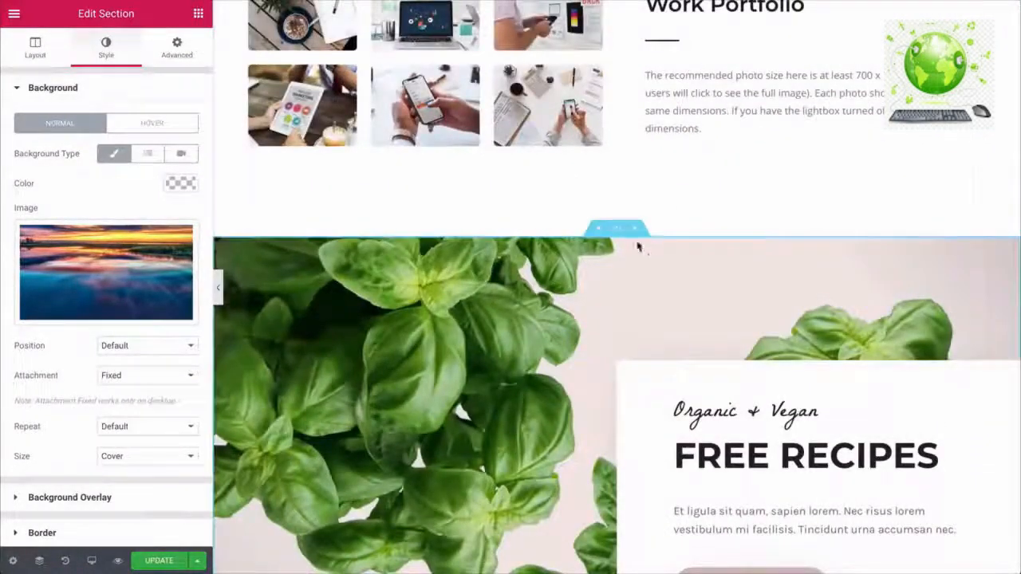
pyautogui.click(635, 231)
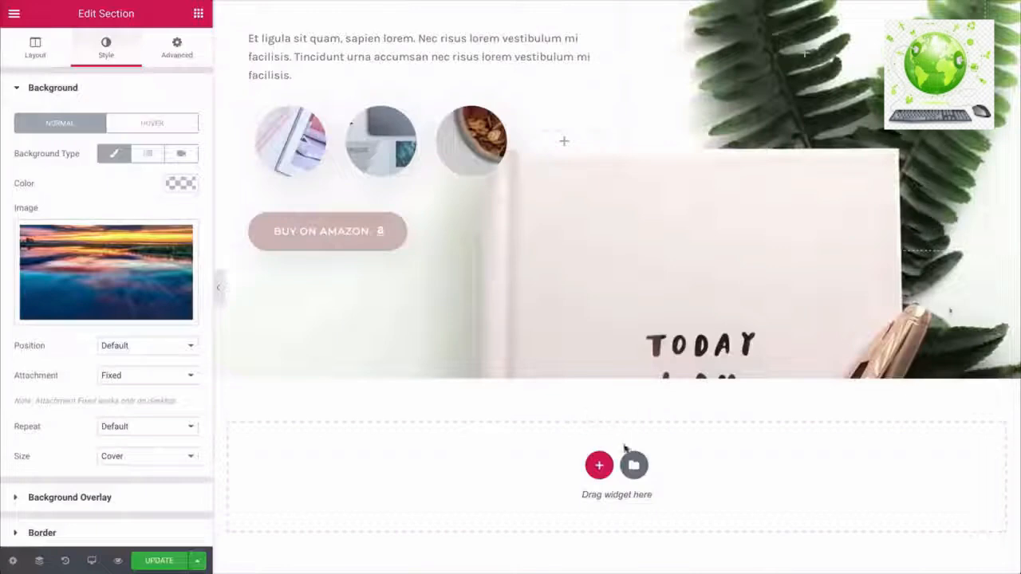
# - Insert the One Page – Architect Office page template below the BUY ON AMAZON section
pyautogui.click(634, 466)
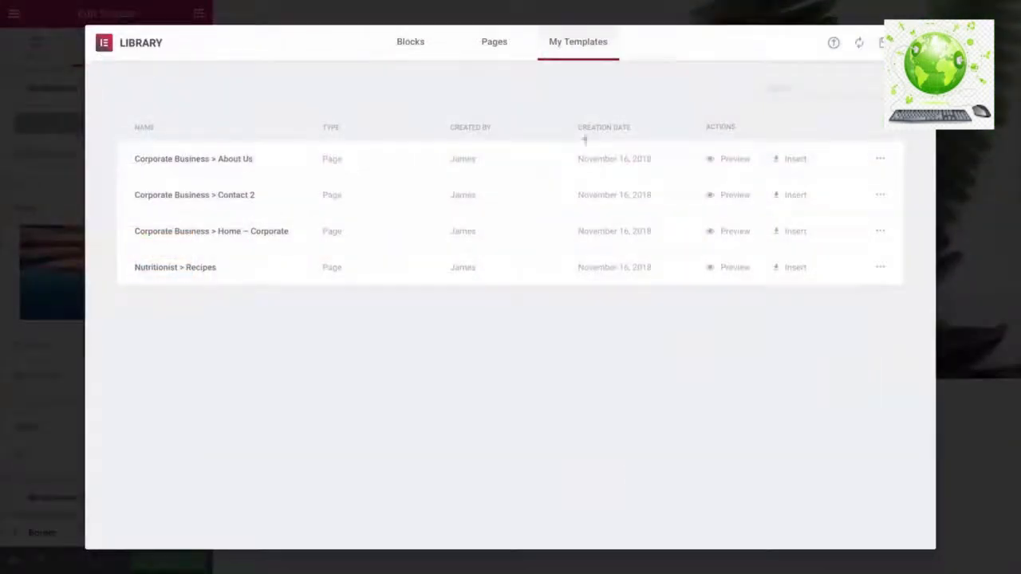
pyautogui.click(496, 44)
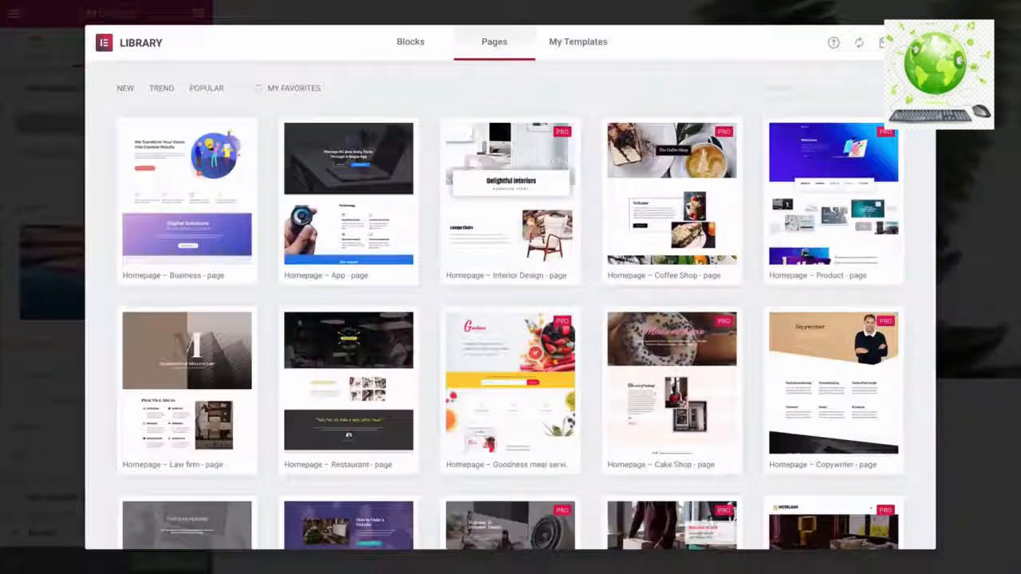
pyautogui.scroll(-3, 511, 303)
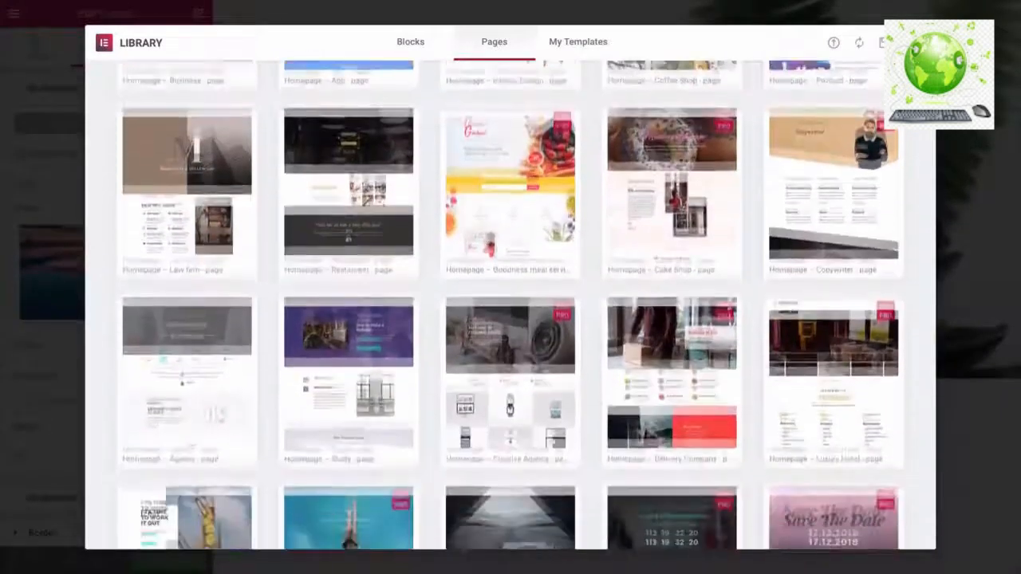
pyautogui.scroll(-4, 510, 304)
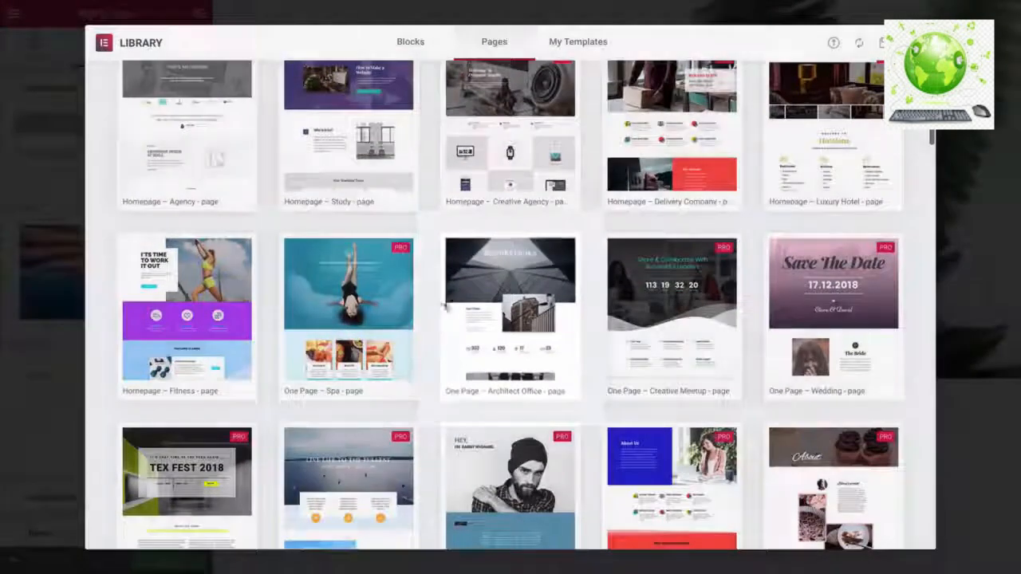
pyautogui.moveTo(489, 311)
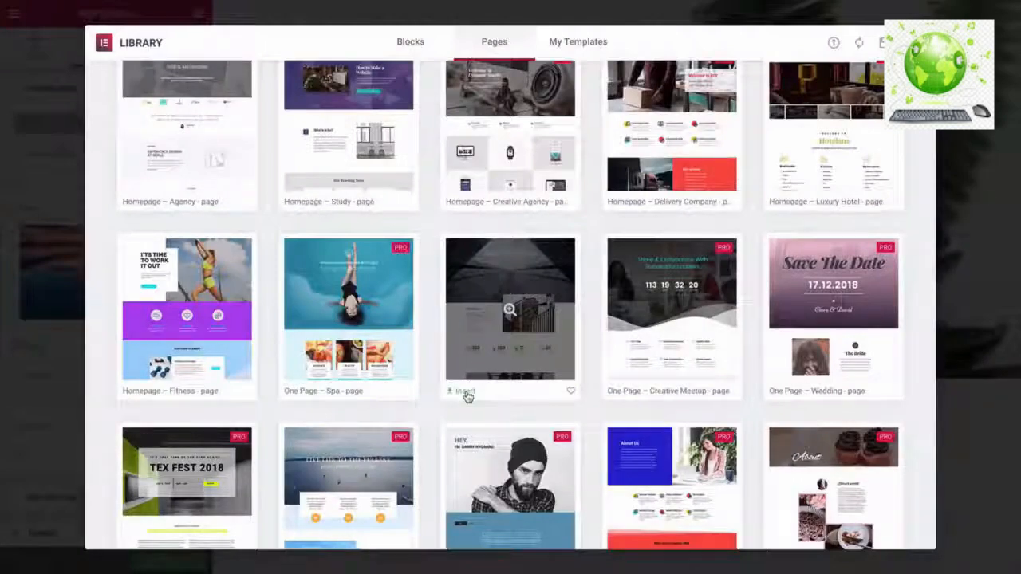
pyautogui.click(465, 392)
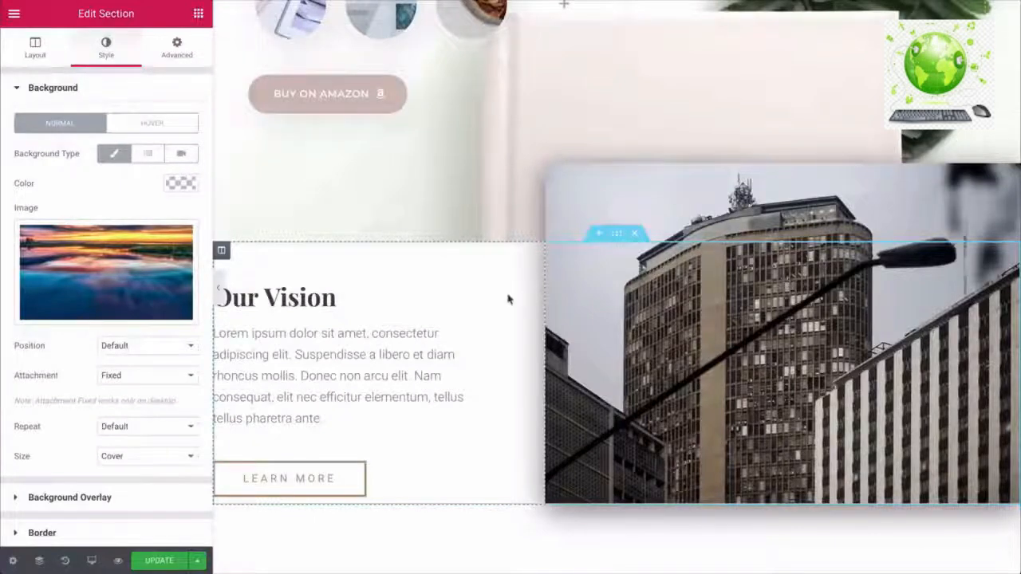
# - Delete the About Us section and bring up actions for the Work Portfolio heading
pyautogui.scroll(-3, 507, 298)
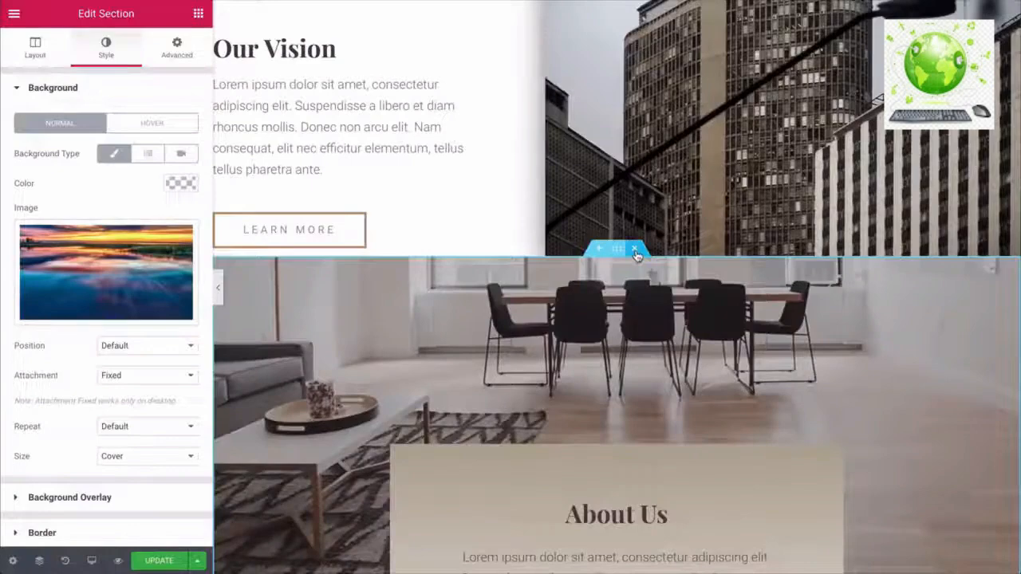
pyautogui.click(636, 254)
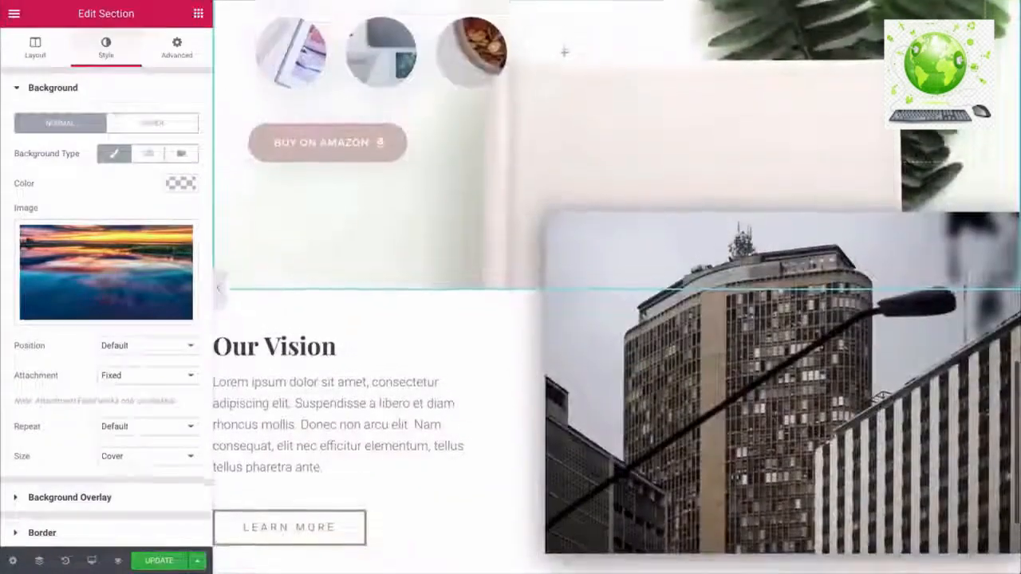
pyautogui.scroll(5, 616, 271)
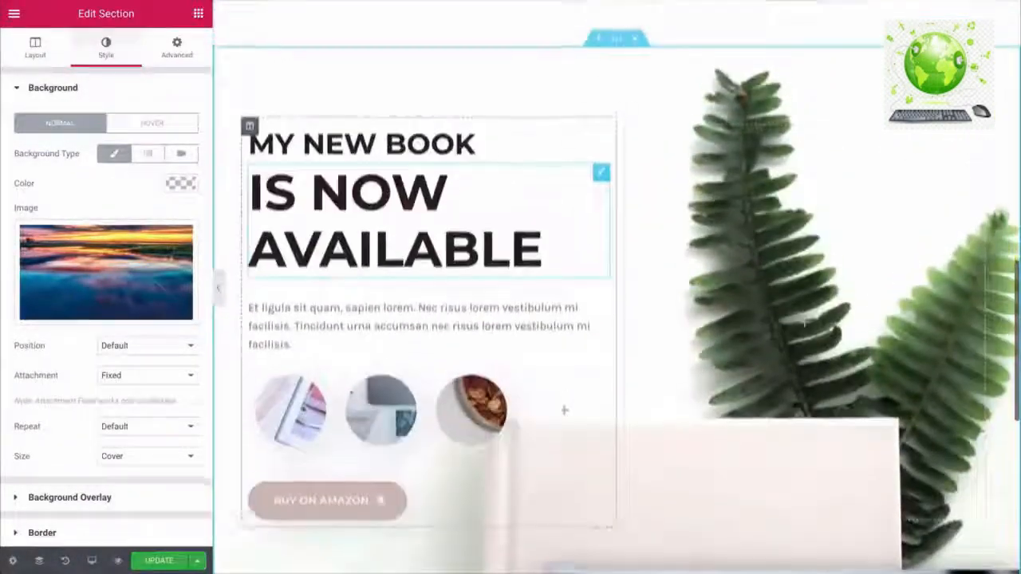
pyautogui.scroll(5, 564, 410)
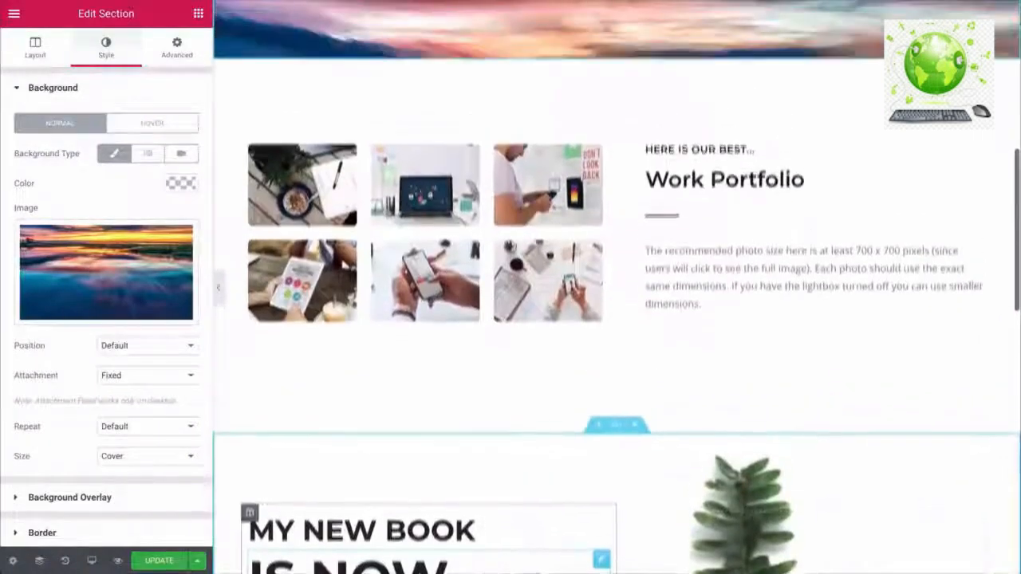
pyautogui.scroll(3, 617, 287)
pyautogui.scroll(-2, 617, 287)
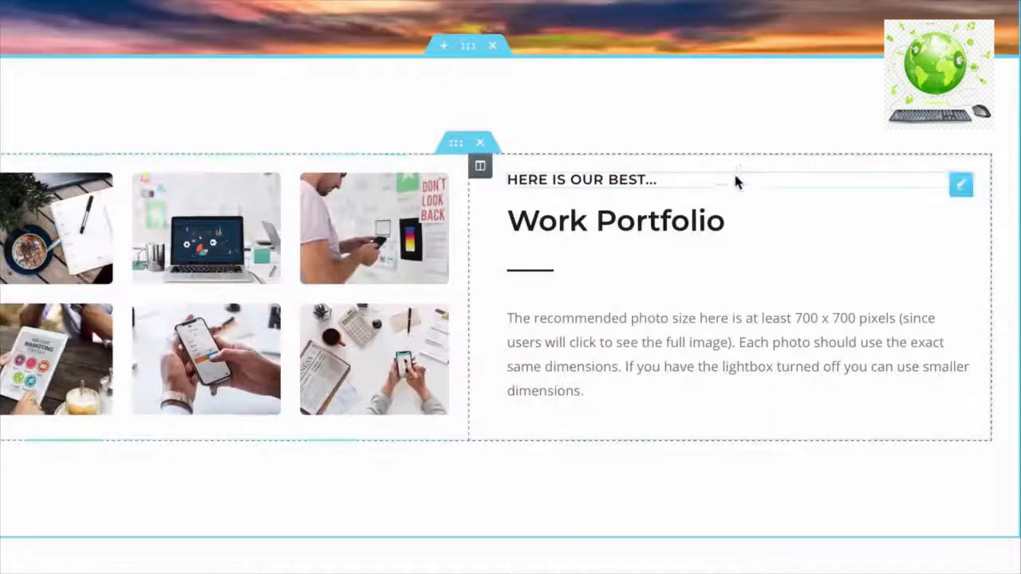
pyautogui.rightClick(955, 191)
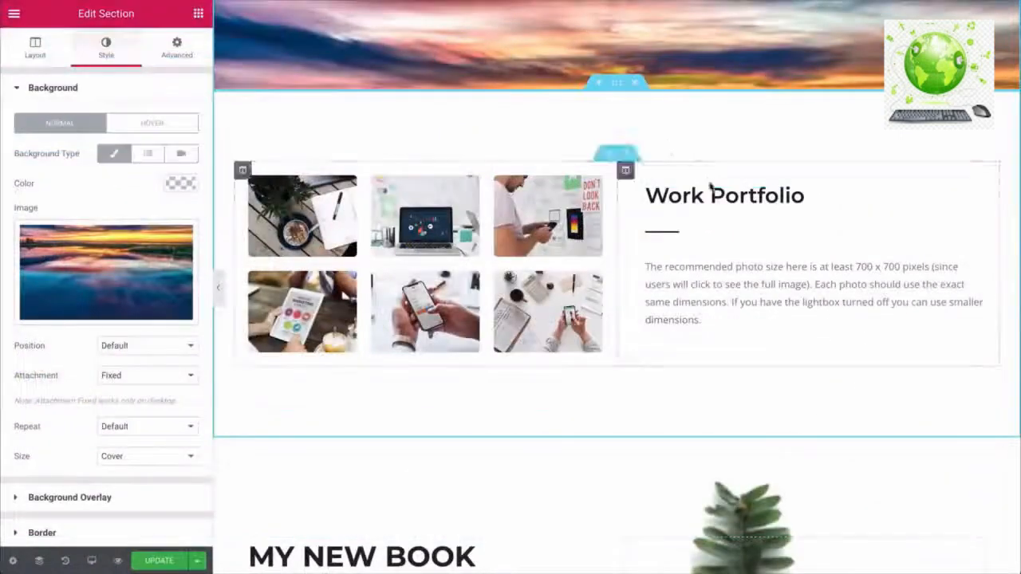
# - Retype the portfolio heading as WTC SYSTEM, centred, in the Lato font
pyautogui.click(722, 192)
pyautogui.hotkey('ctrl', 'a')
pyautogui.press('BackSpace')
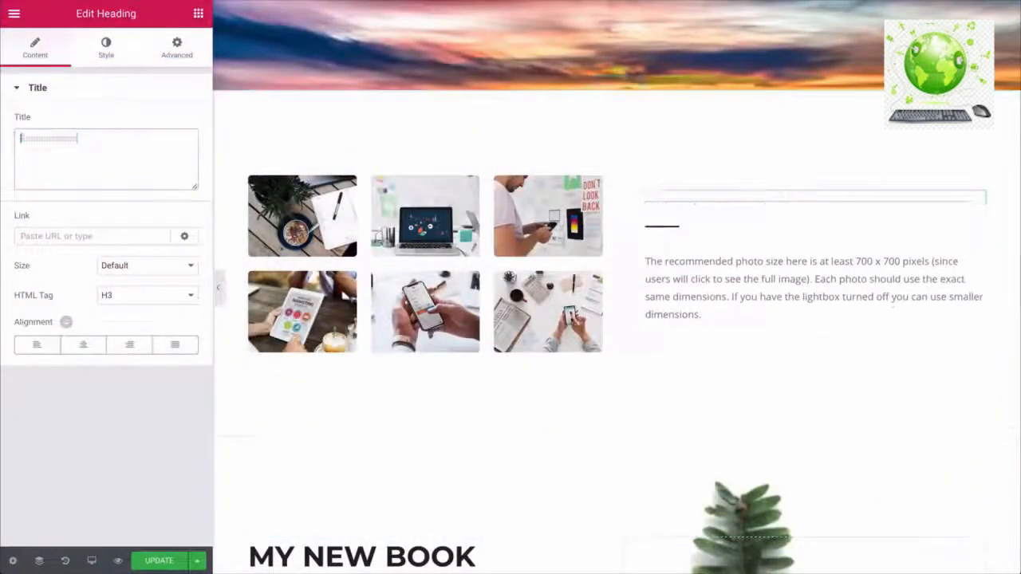
pyautogui.write('WTC SYSTEM')
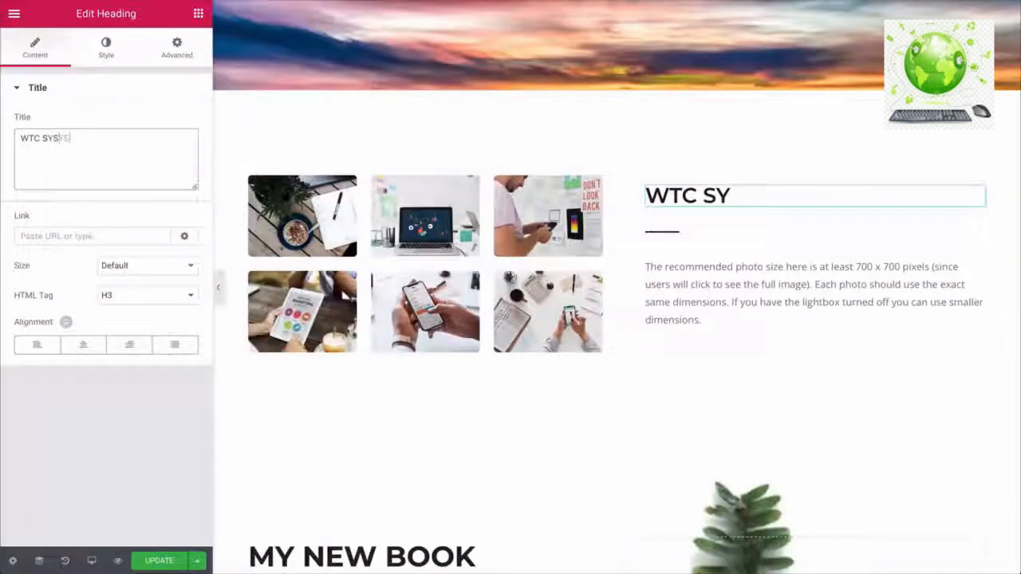
pyautogui.click(82, 345)
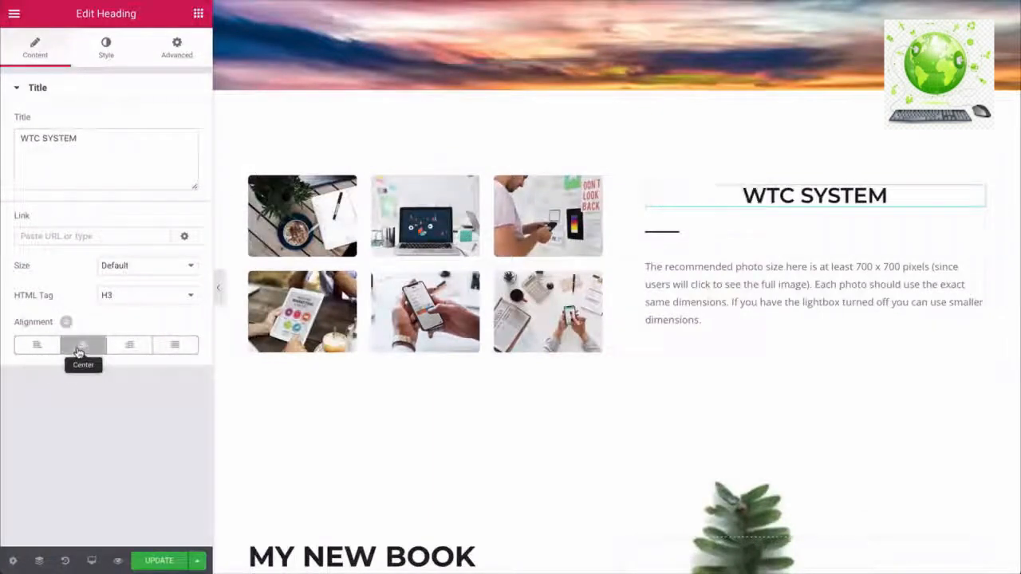
pyautogui.click(108, 50)
pyautogui.click(176, 155)
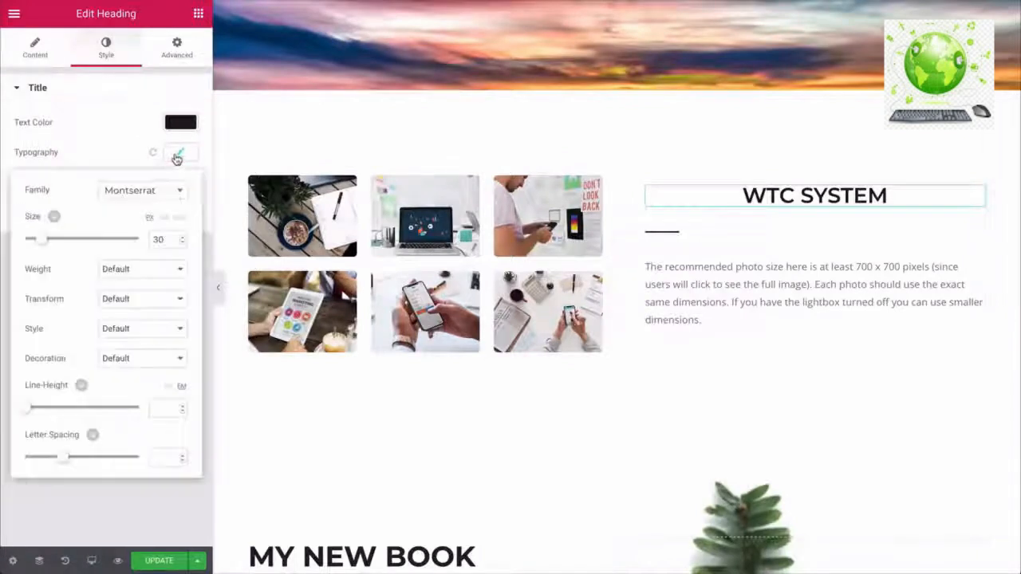
pyautogui.click(151, 198)
pyautogui.click(128, 262)
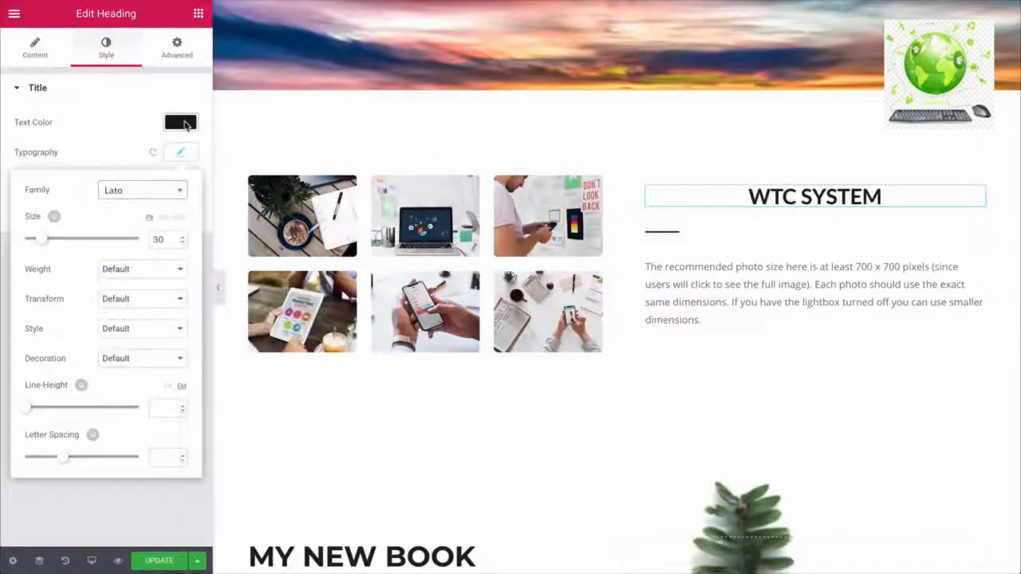
pyautogui.click(182, 123)
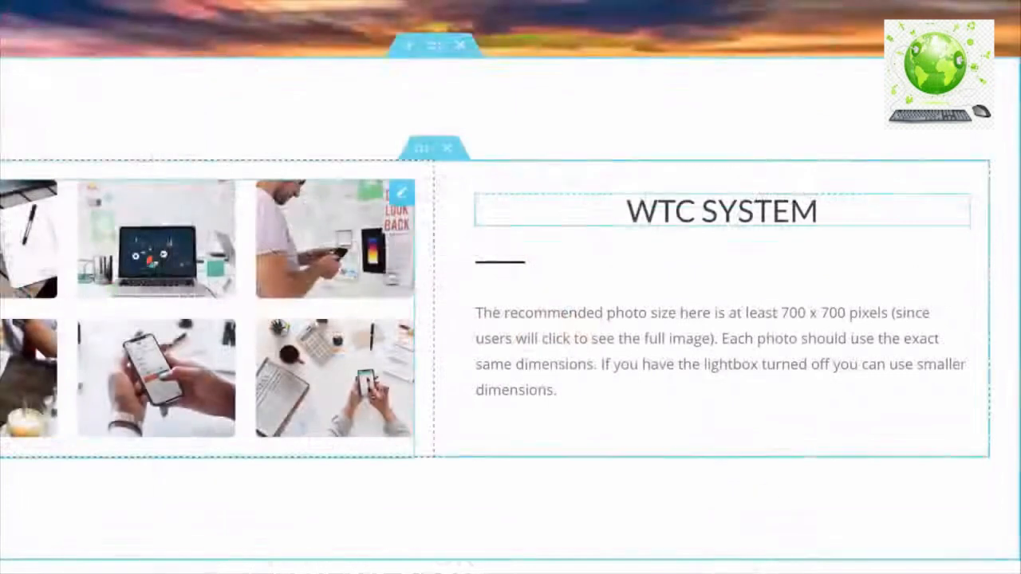
# - Centre the divider under the heading and colour it green (#65d8ac)
pyautogui.click(513, 271)
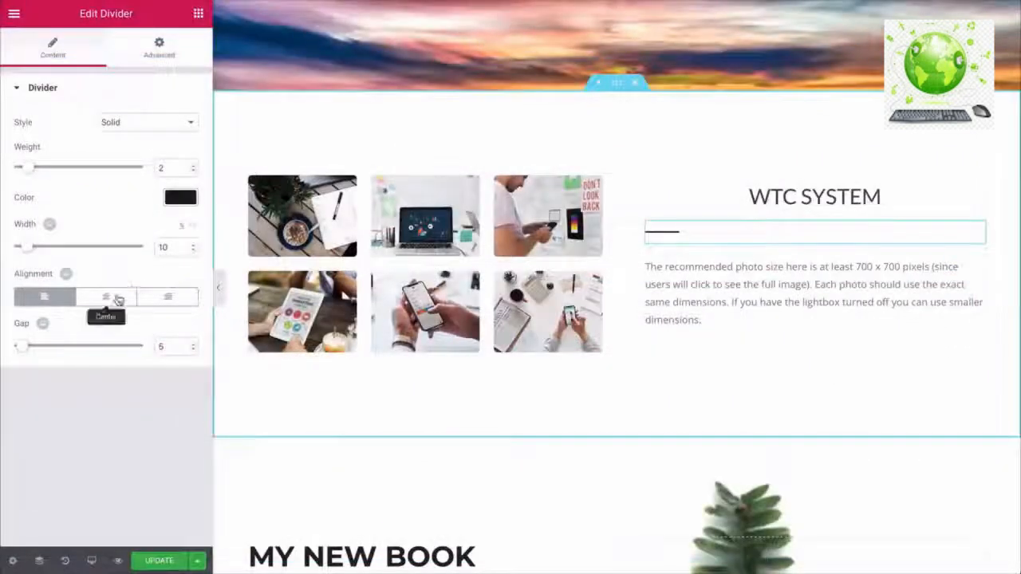
pyautogui.click(118, 300)
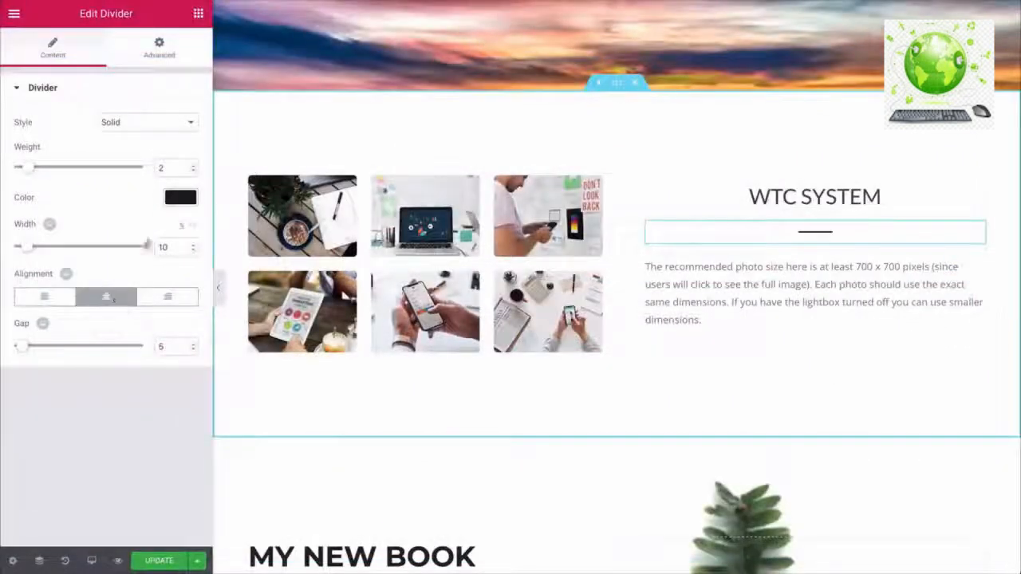
pyautogui.click(180, 197)
pyautogui.click(76, 239)
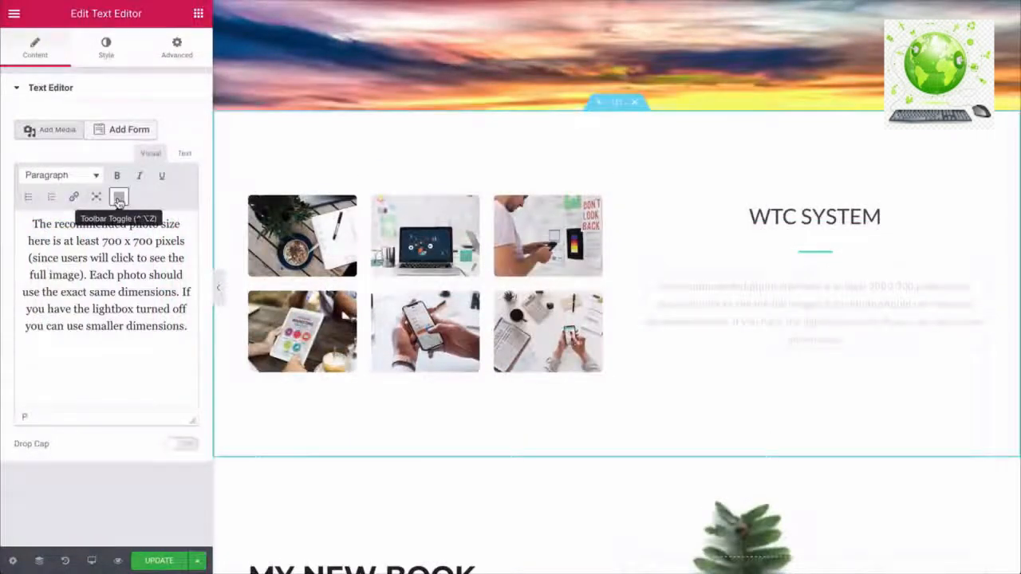
# - Adjust the portfolio paragraph's alignment and set its font family to Lato
pyautogui.click(118, 197)
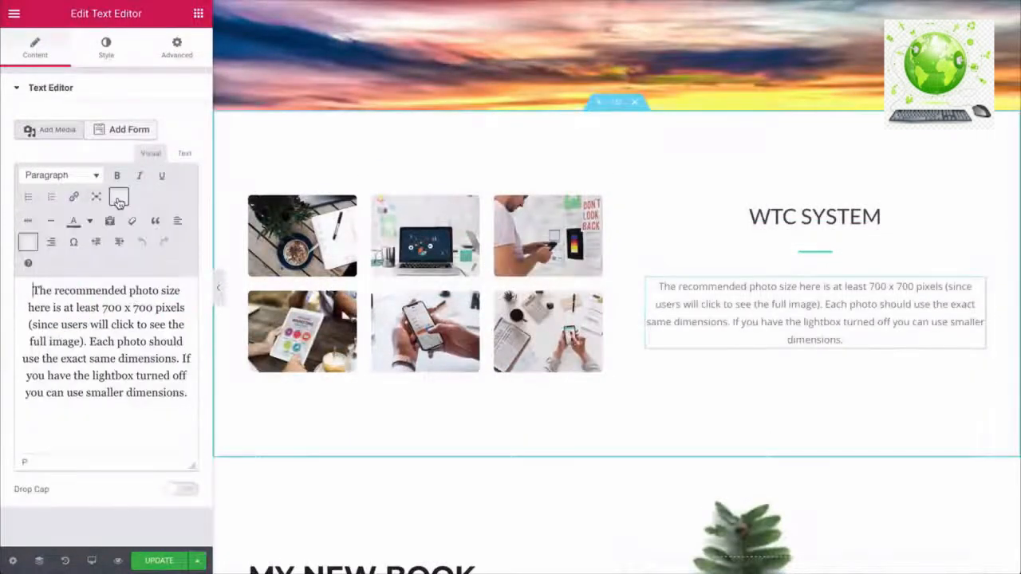
pyautogui.click(28, 243)
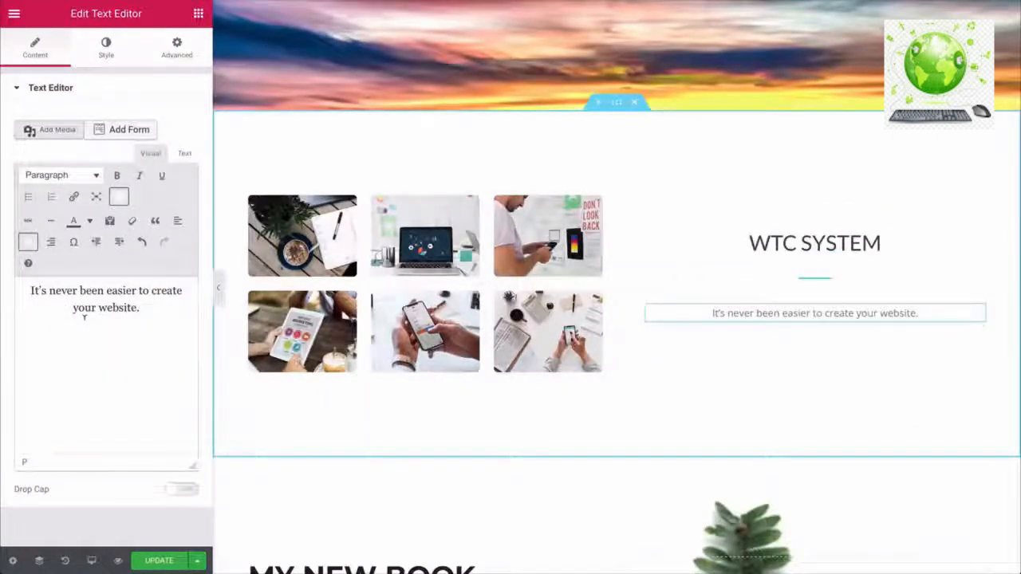
pyautogui.click(106, 48)
pyautogui.click(180, 202)
pyautogui.click(159, 241)
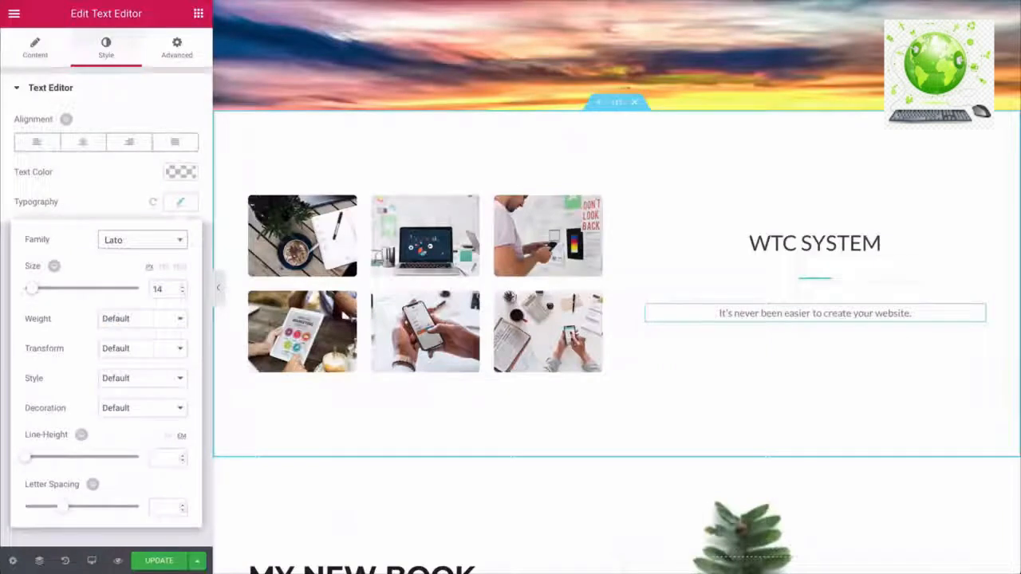
# - Unlink the paragraph margins and pull it up with a -10 top margin
pyautogui.click(177, 50)
pyautogui.click(179, 142)
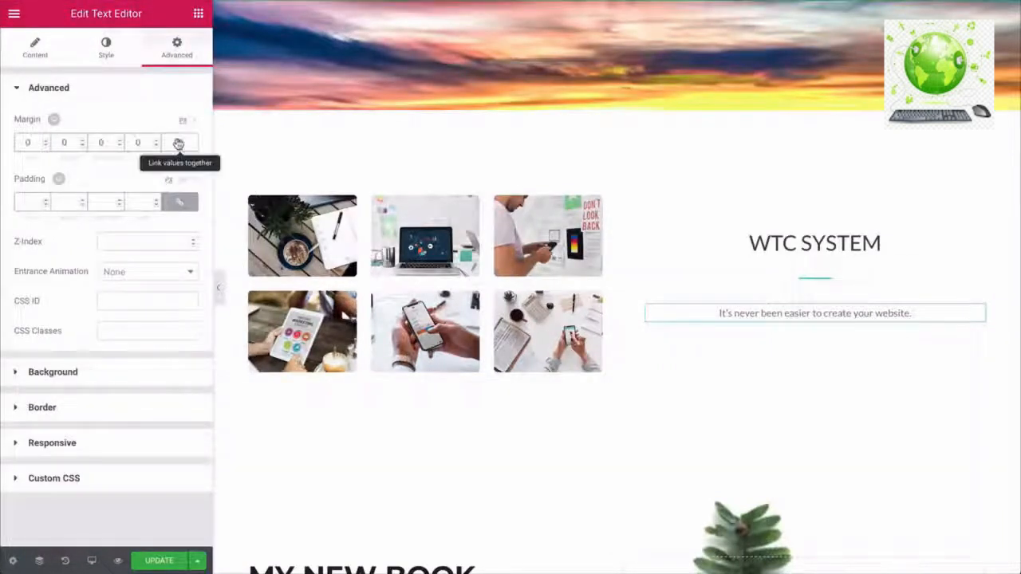
pyautogui.click(40, 142)
pyautogui.write('-8')
pyautogui.click(46, 146)
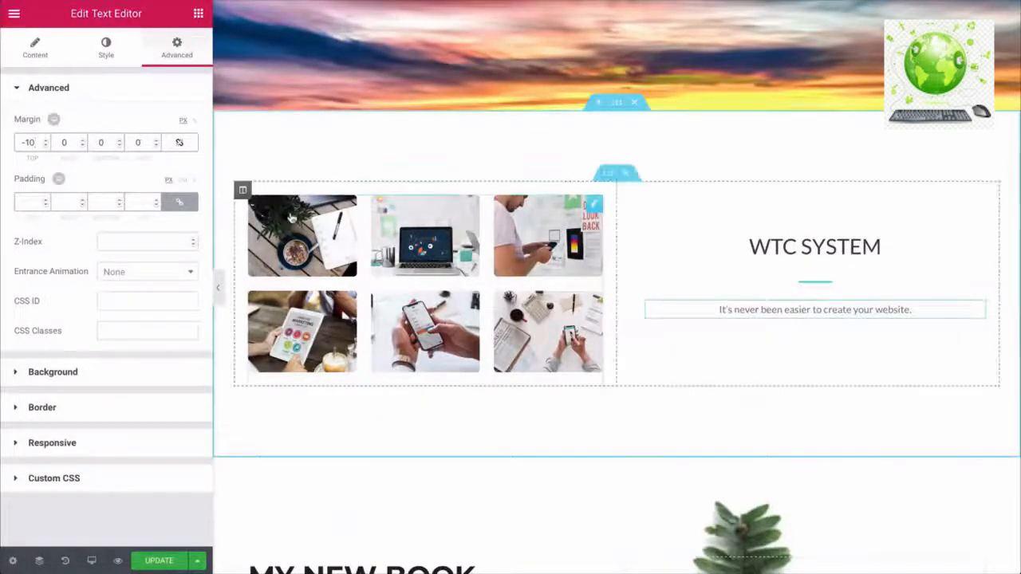
pyautogui.click(295, 221)
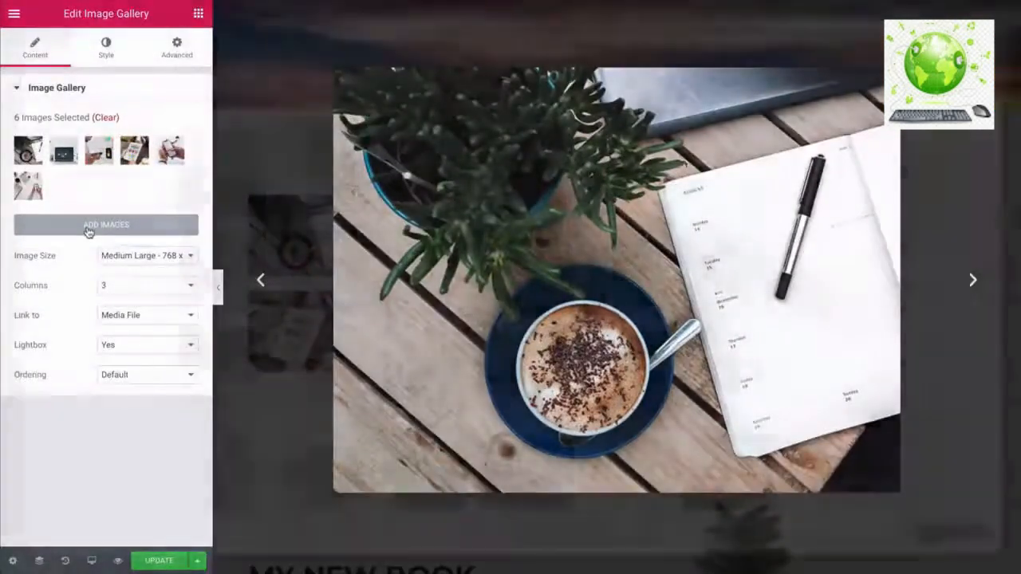
# - Review the gallery's images in the media dialog, then close it, keeping all six photos
pyautogui.click(104, 225)
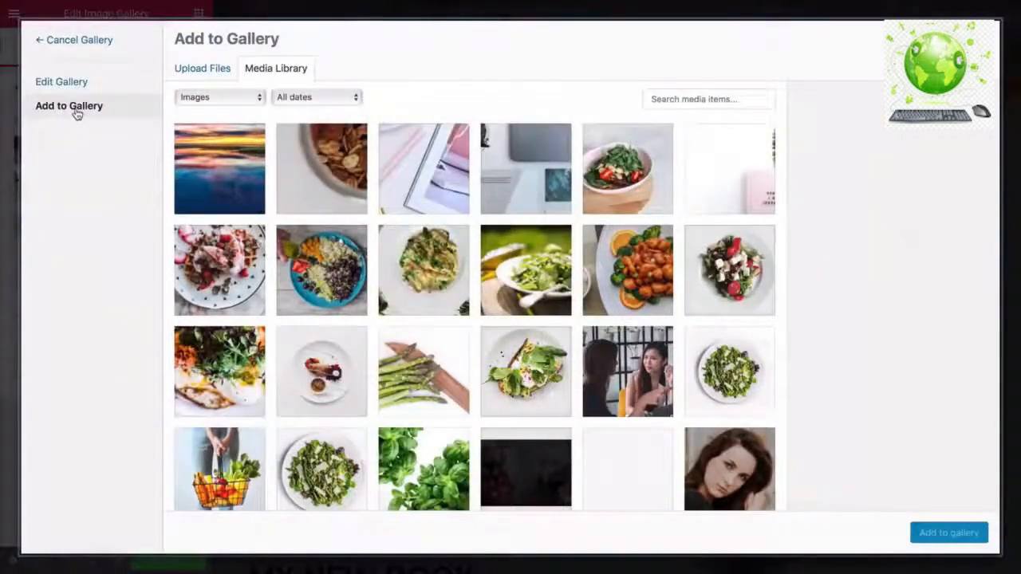
pyautogui.click(73, 83)
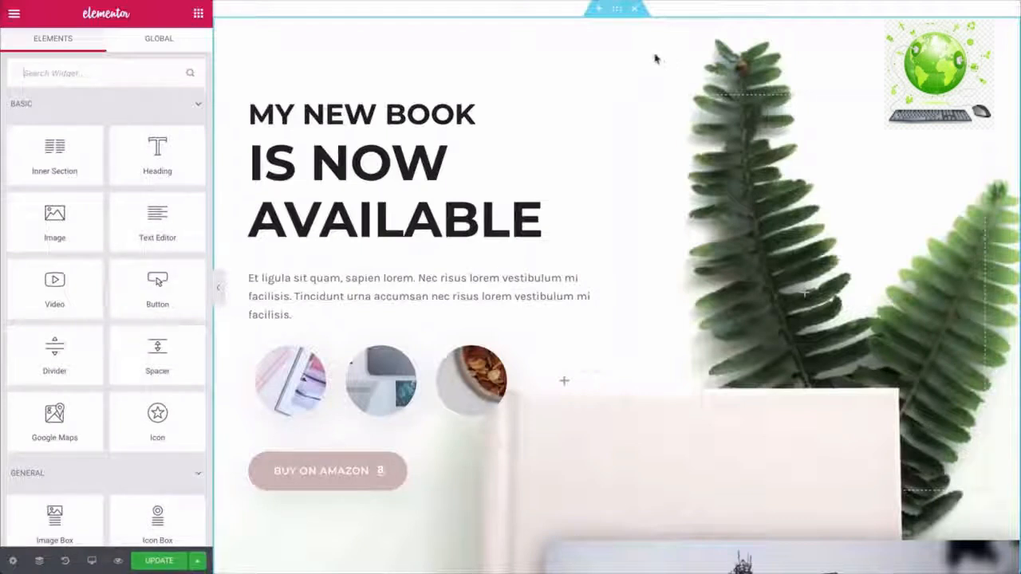
# - Give the My New Book section the white ribbed architecture photo as background
pyautogui.click(616, 12)
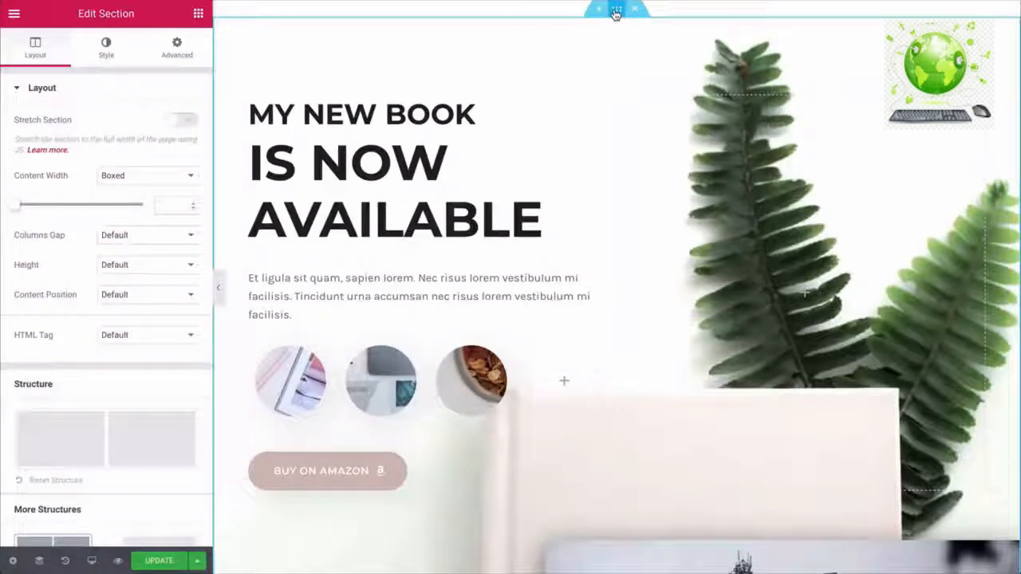
pyautogui.click(101, 57)
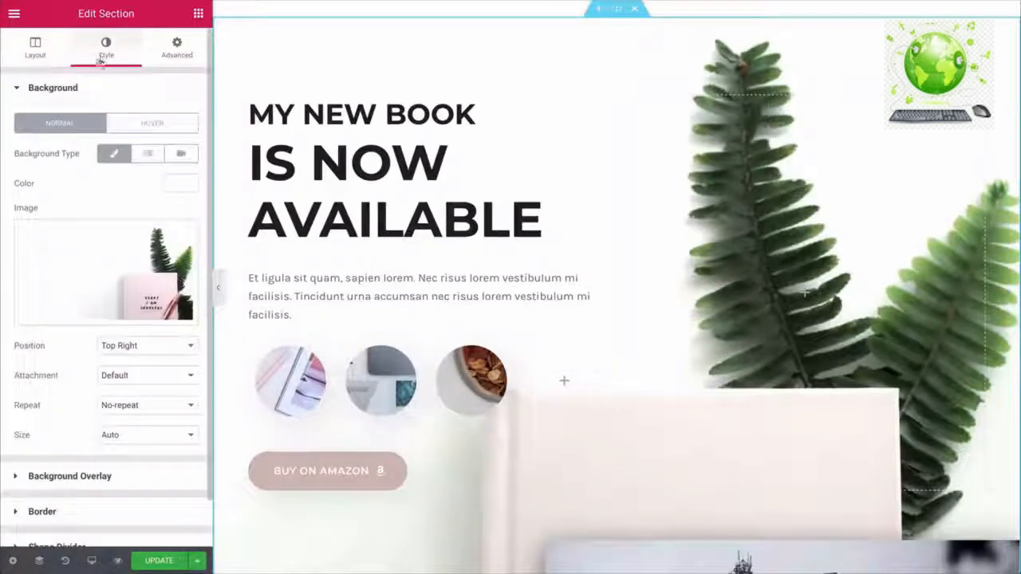
pyautogui.click(85, 273)
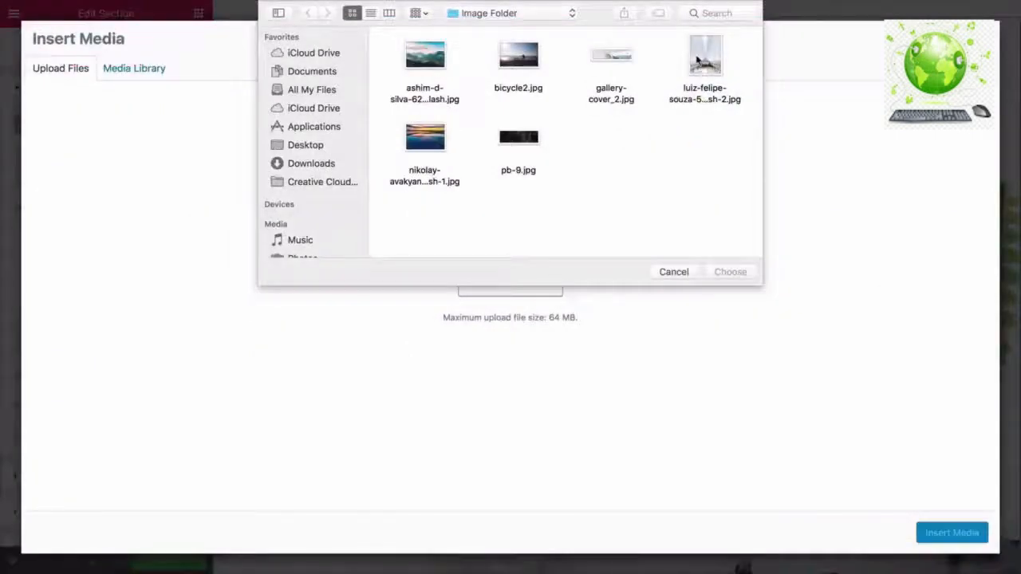
pyautogui.click(697, 61)
pyautogui.click(719, 273)
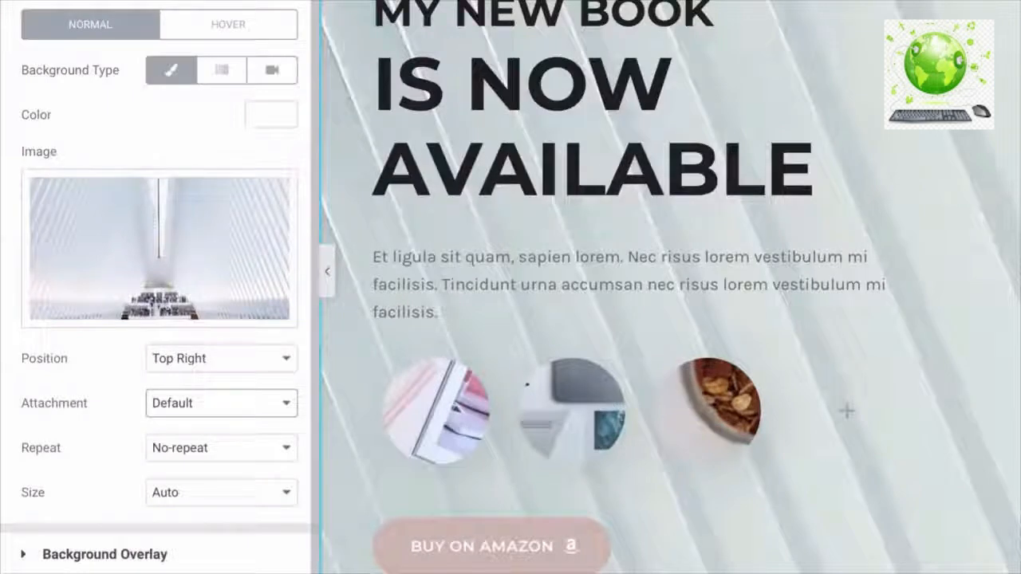
# - Set the background image size to Cover and attachment to Fixed
pyautogui.click(168, 499)
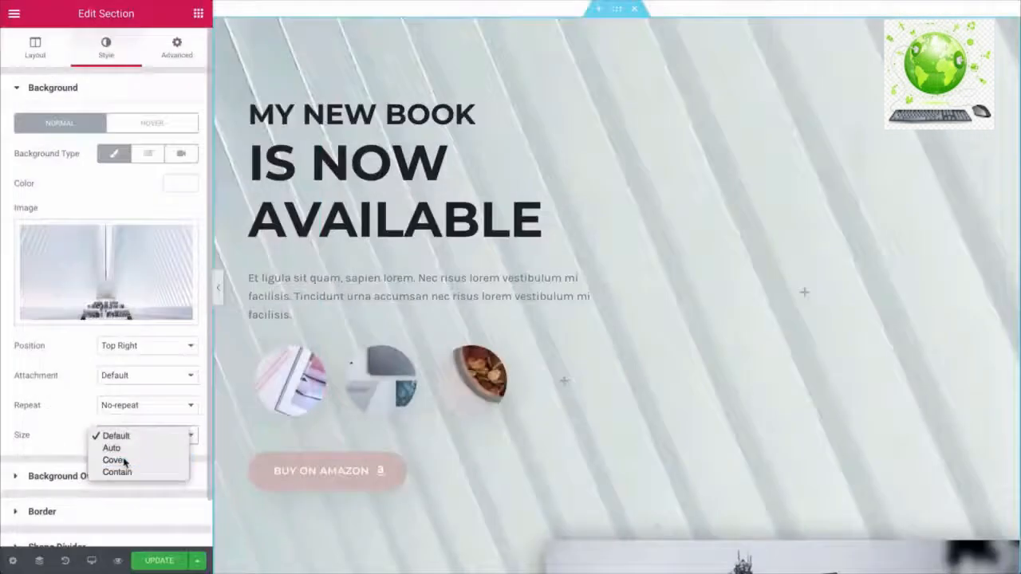
pyautogui.click(171, 530)
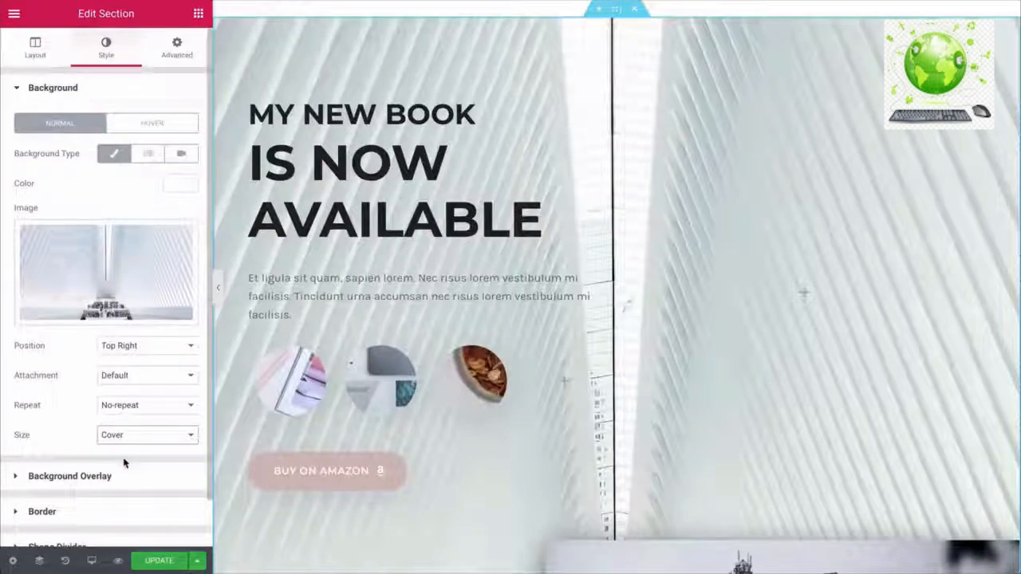
pyautogui.click(114, 375)
pyautogui.click(119, 402)
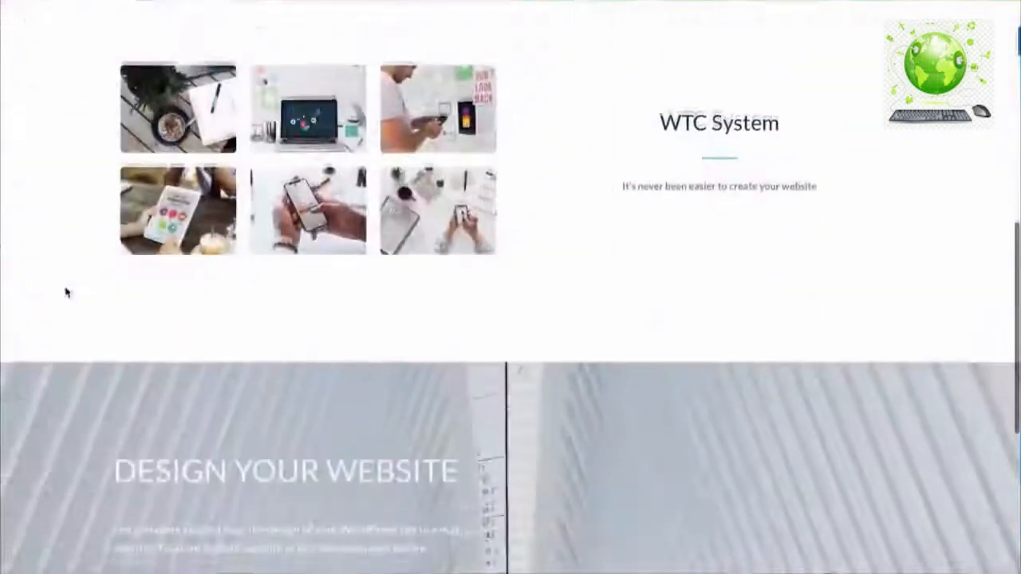
pyautogui.scroll(-4, 66, 291)
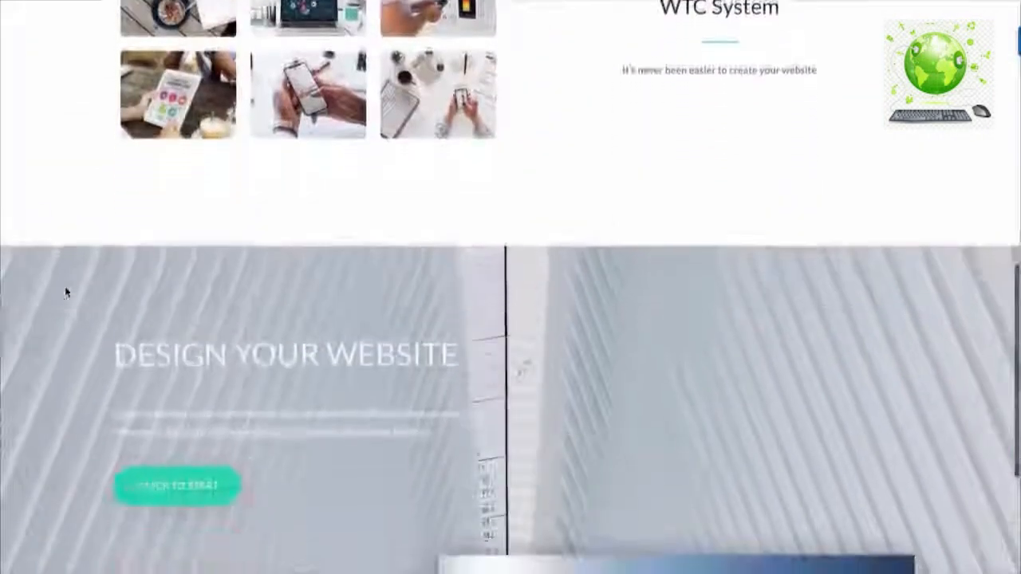
pyautogui.scroll(-2, 66, 293)
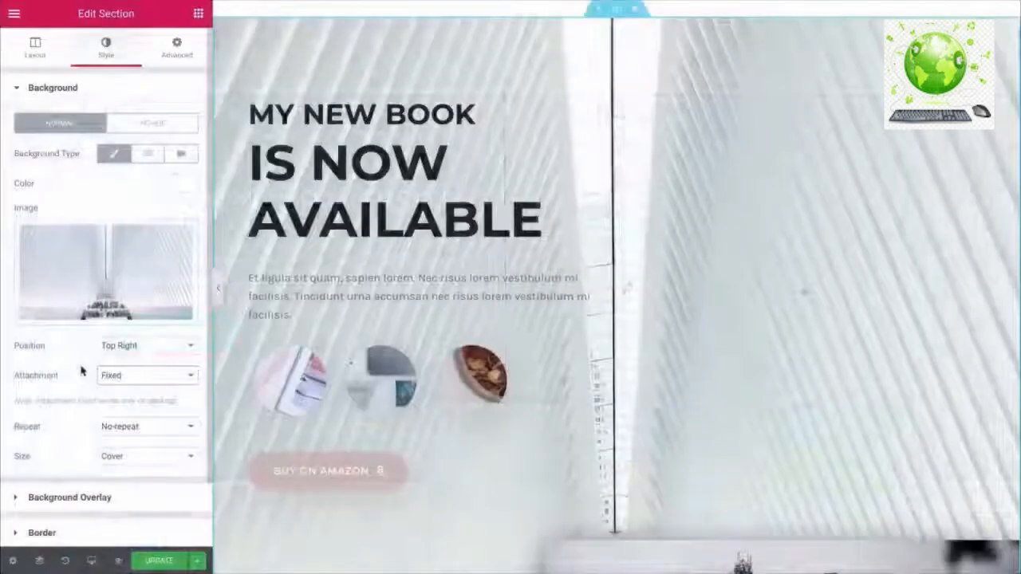
pyautogui.scroll(-3, 83, 370)
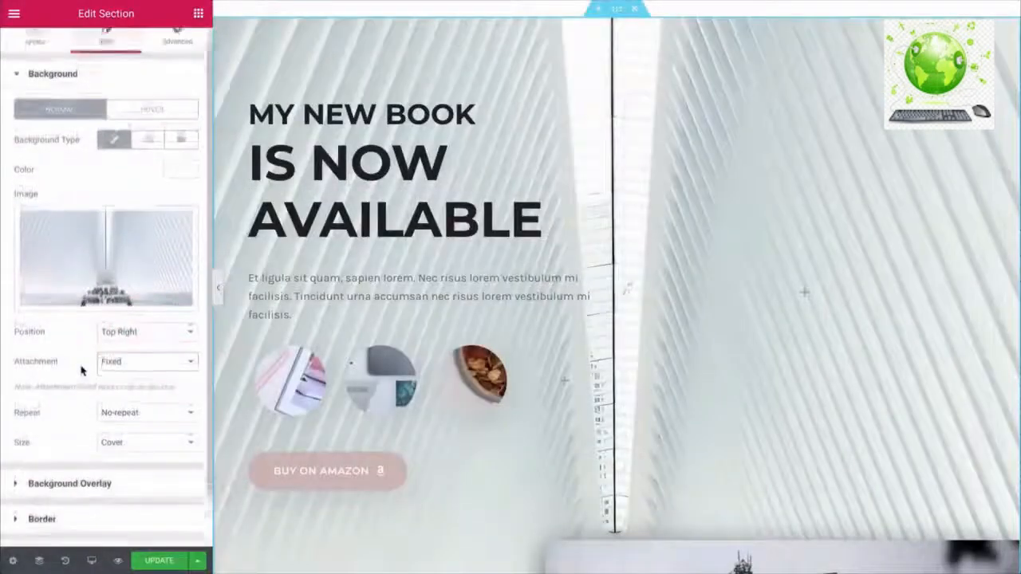
# - Add a dark grey background overlay with Normal blend mode at about 0.45 opacity
pyautogui.click(48, 425)
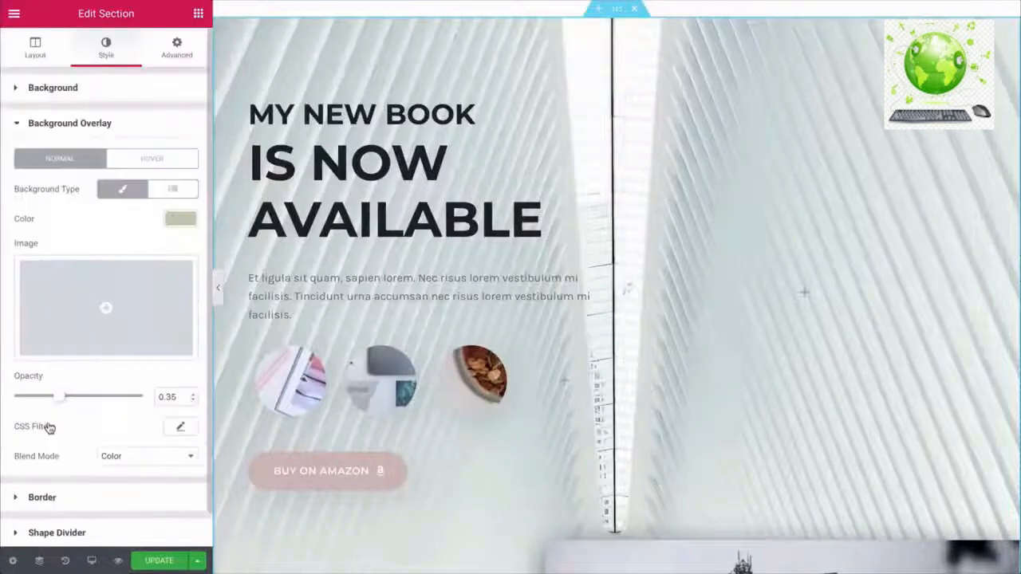
pyautogui.click(180, 218)
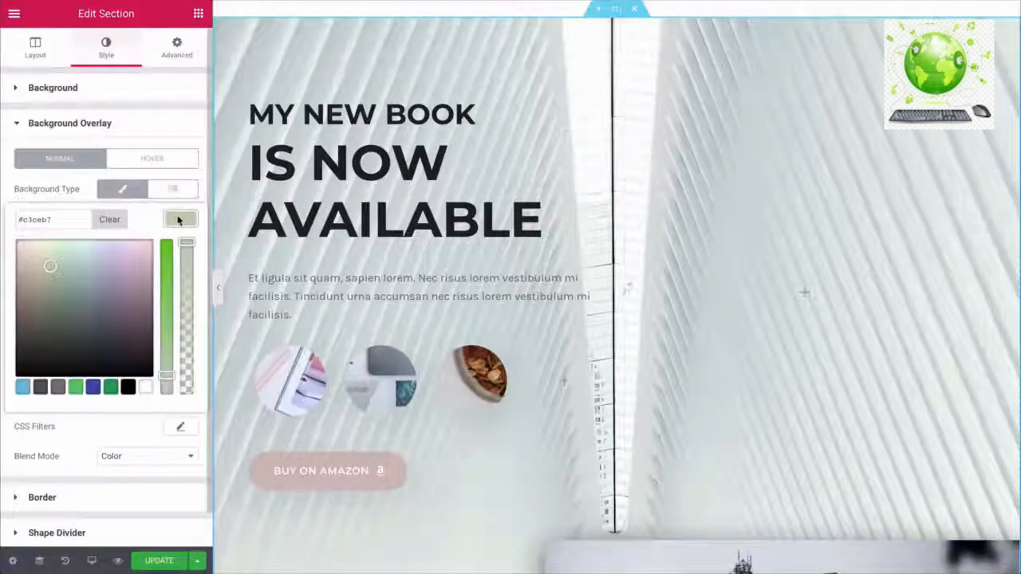
pyautogui.moveTo(49, 266); pyautogui.dragTo(98, 326)
pyautogui.click(91, 428)
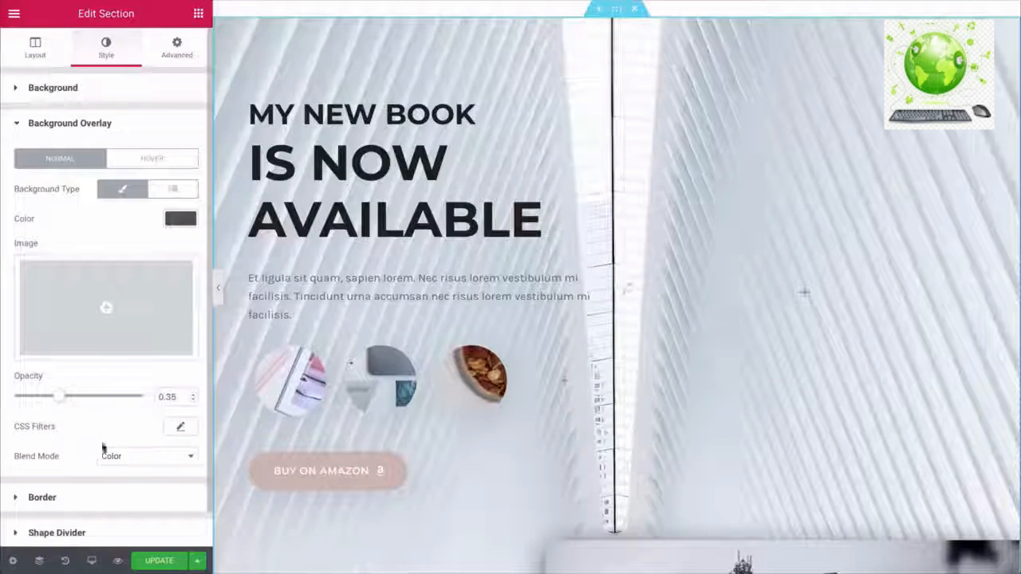
pyautogui.click(120, 457)
pyautogui.click(116, 361)
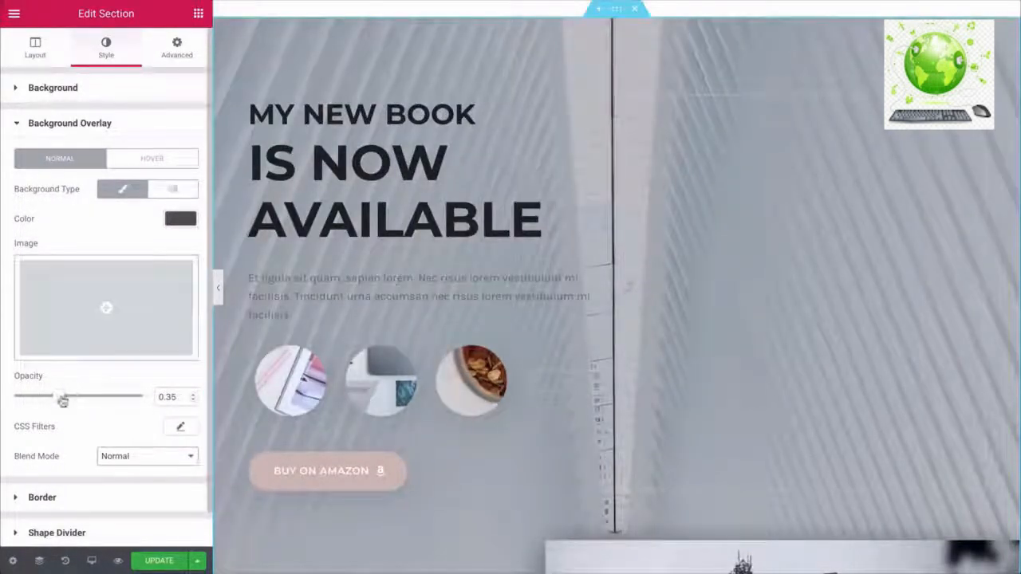
pyautogui.moveTo(69, 398)
pyautogui.mouseDown()
pyautogui.moveTo(89, 401)
pyautogui.moveTo(72, 397)
pyautogui.mouseUp()
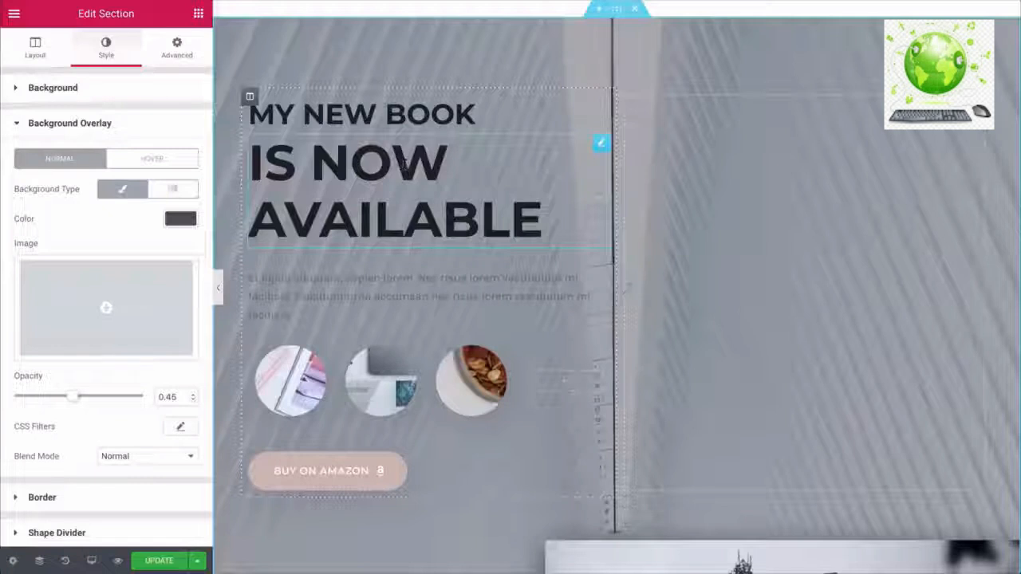
# - Delete MY NEW BOOK and style DESIGN YOUR WEBSITE white, Lato, 45 px, weight 400
pyautogui.rightClick(601, 103)
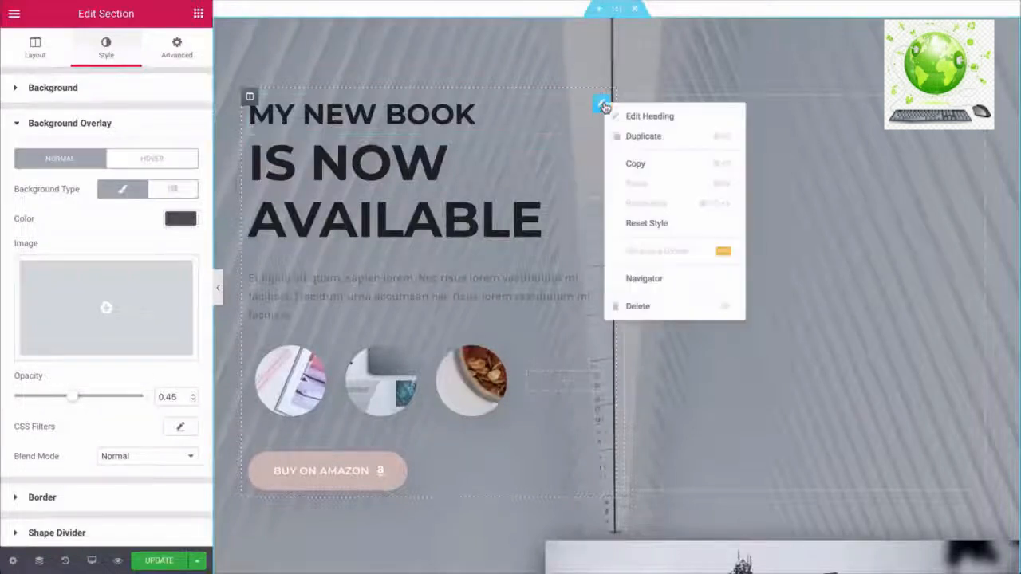
pyautogui.click(636, 308)
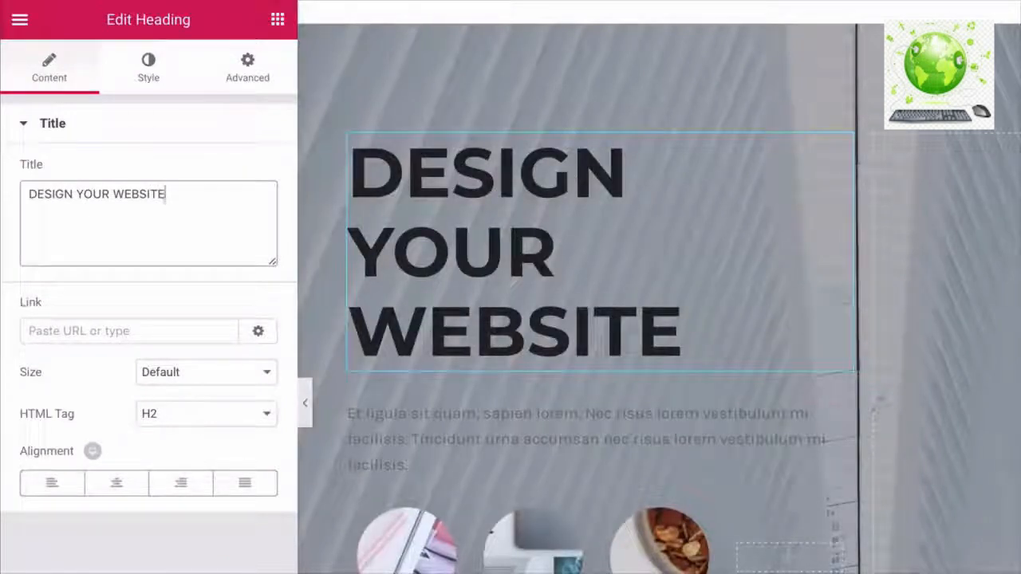
pyautogui.click(147, 72)
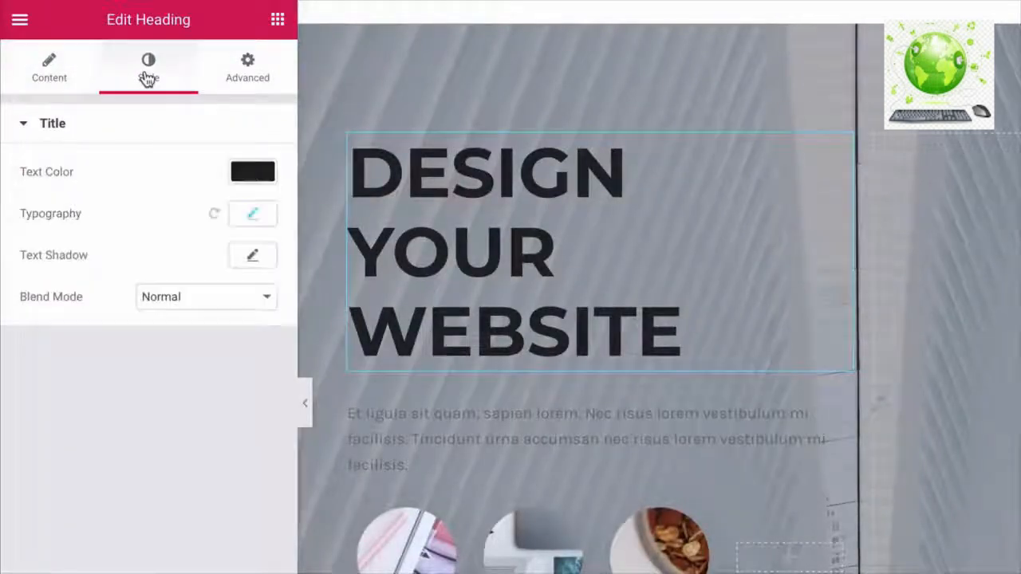
pyautogui.click(249, 177)
pyautogui.click(204, 409)
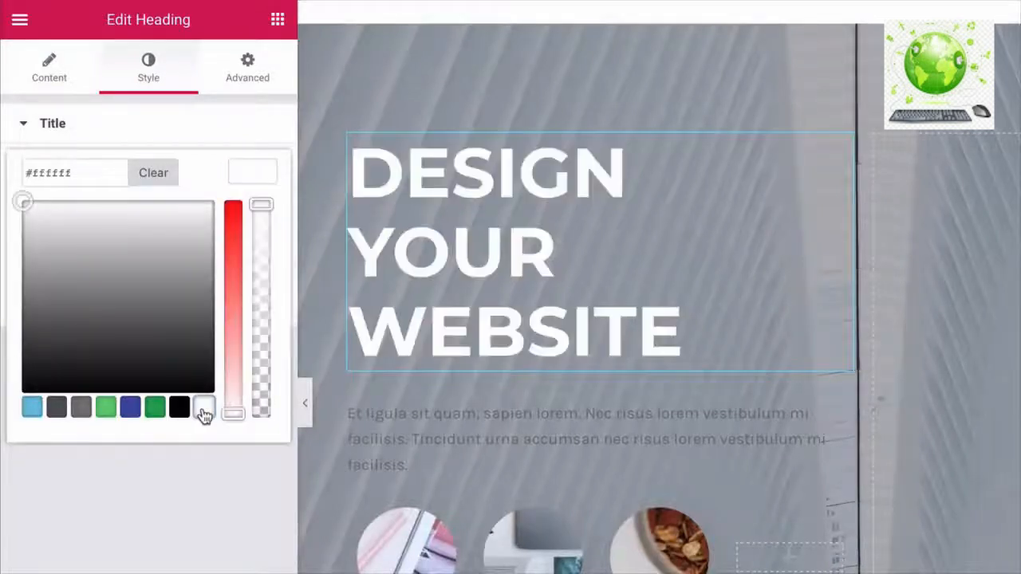
pyautogui.click(257, 169)
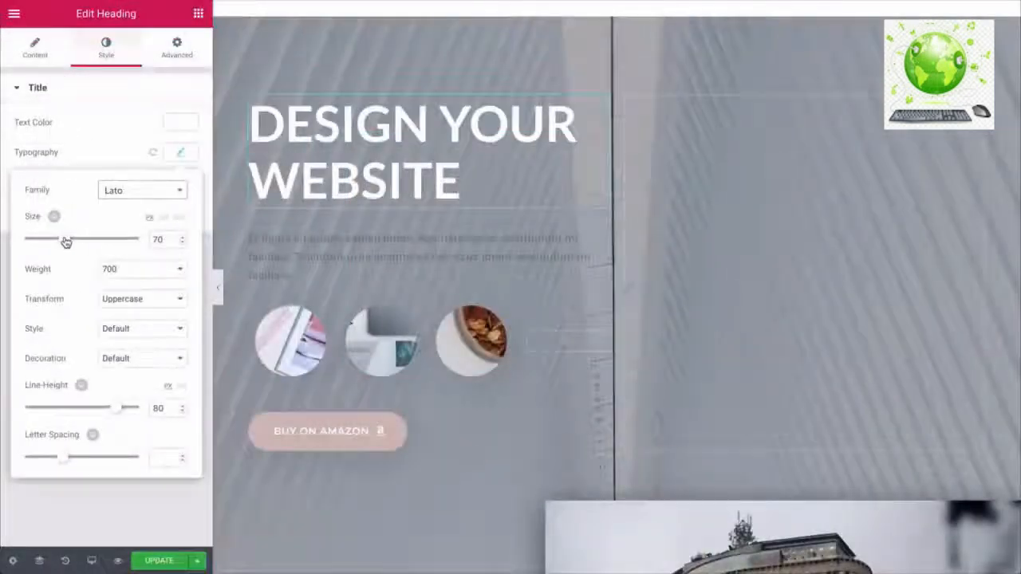
pyautogui.moveTo(69, 240); pyautogui.dragTo(50, 239)
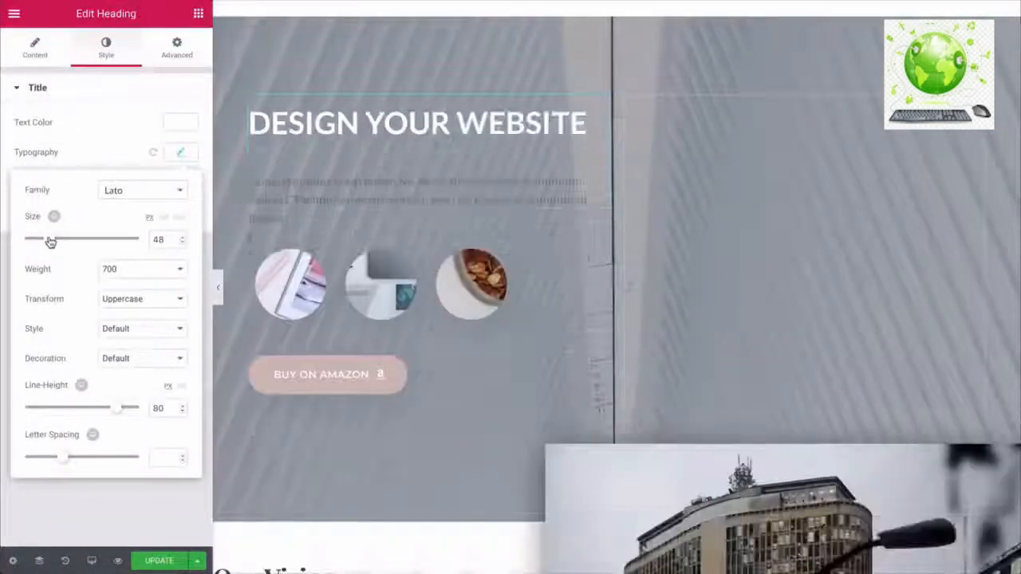
pyautogui.click(124, 271)
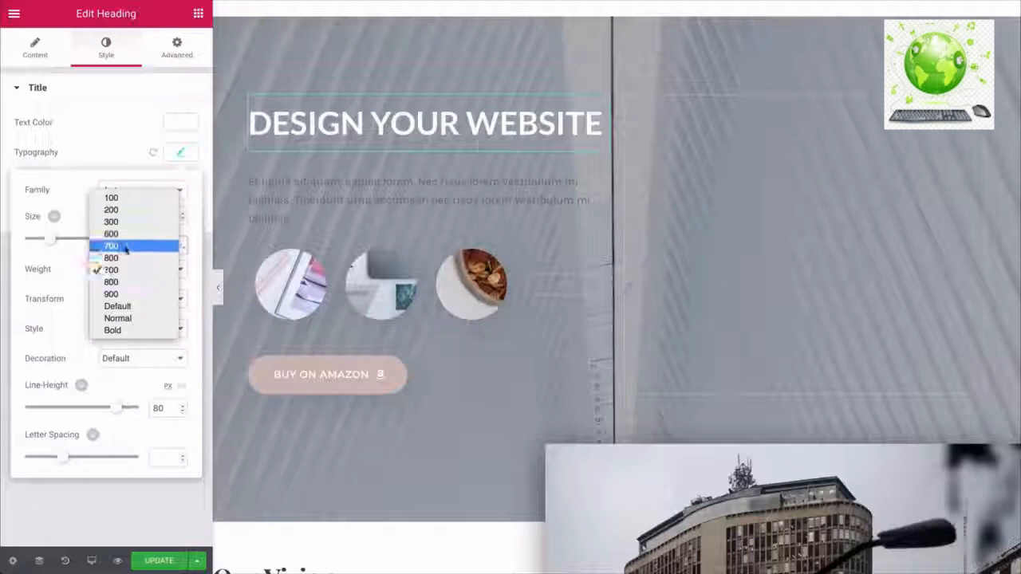
pyautogui.click(116, 231)
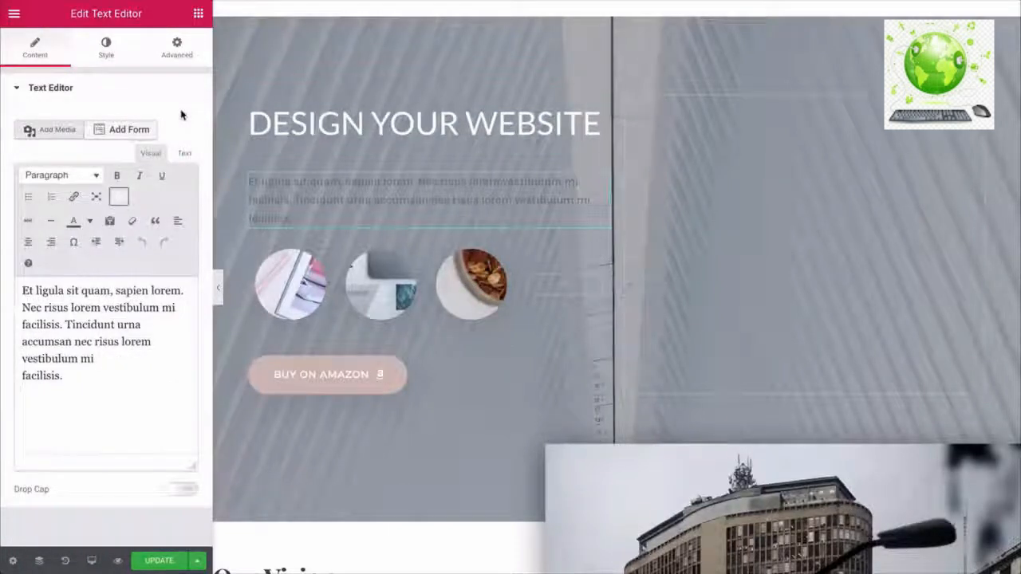
# - Make the hero paragraph text white and set its font to Lato
pyautogui.click(107, 50)
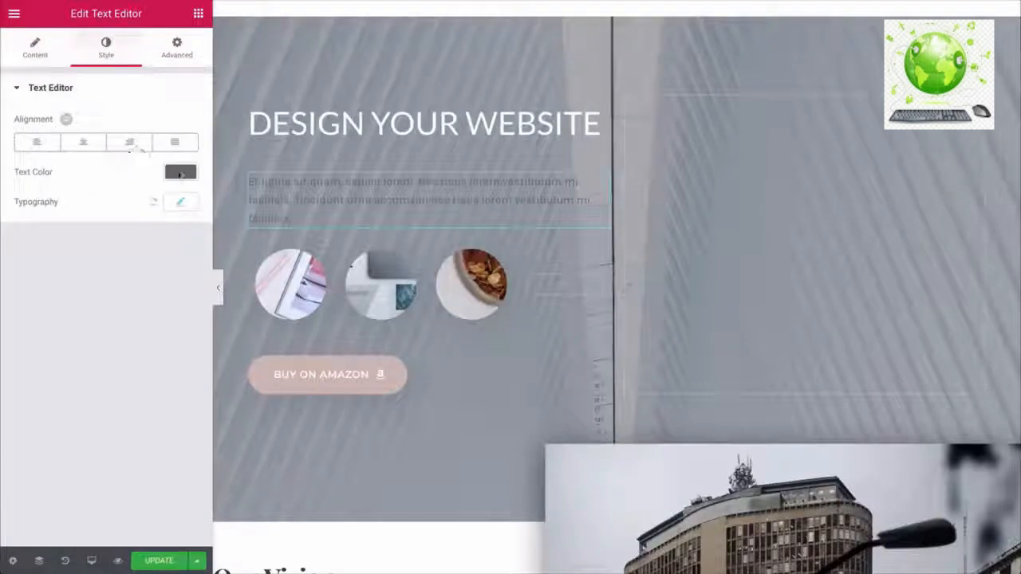
pyautogui.click(179, 172)
pyautogui.click(146, 341)
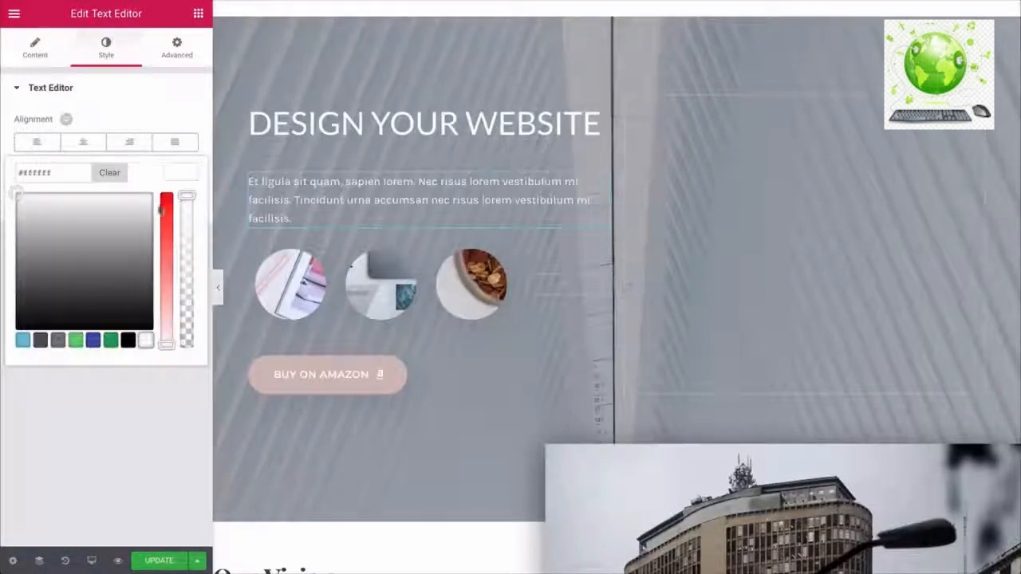
pyautogui.click(179, 173)
pyautogui.click(178, 204)
pyautogui.click(139, 240)
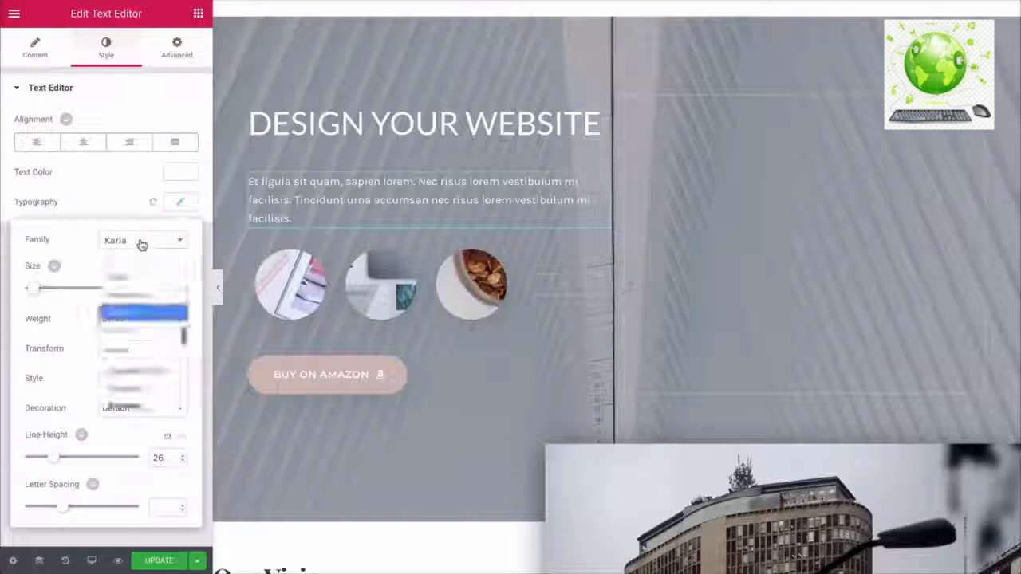
pyautogui.click(122, 285)
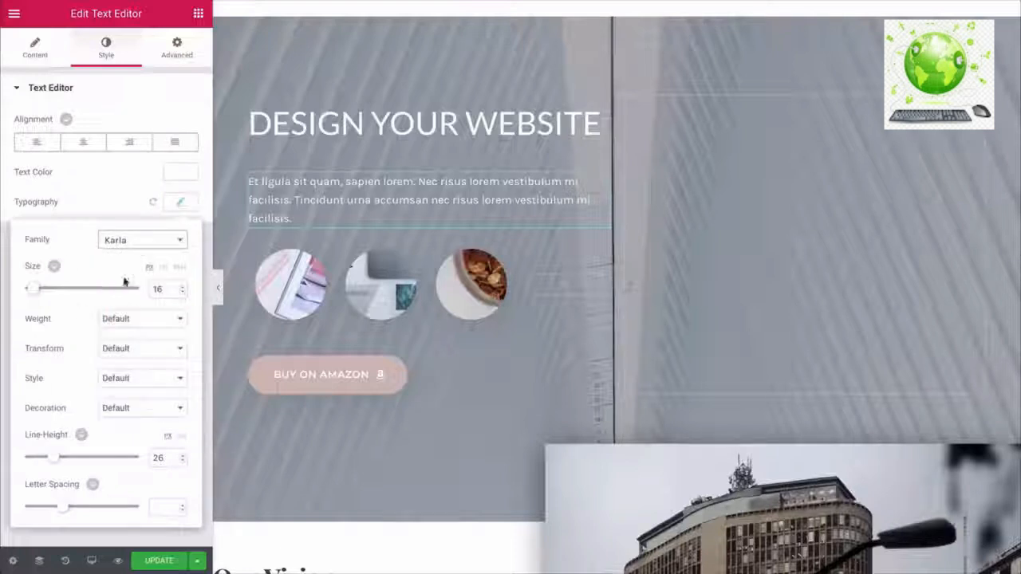
pyautogui.click(144, 241)
pyautogui.write('lato')
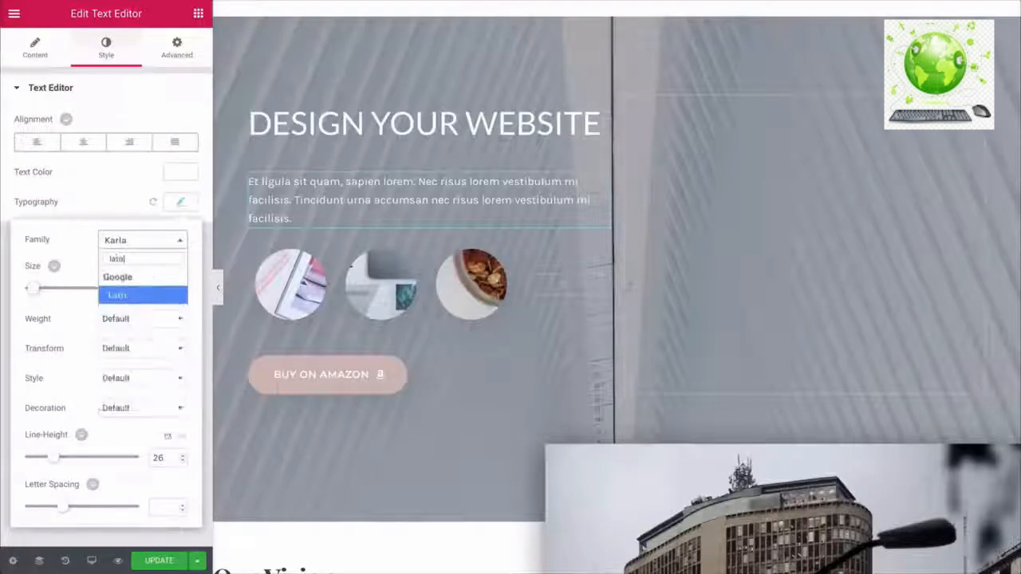
pyautogui.click(128, 297)
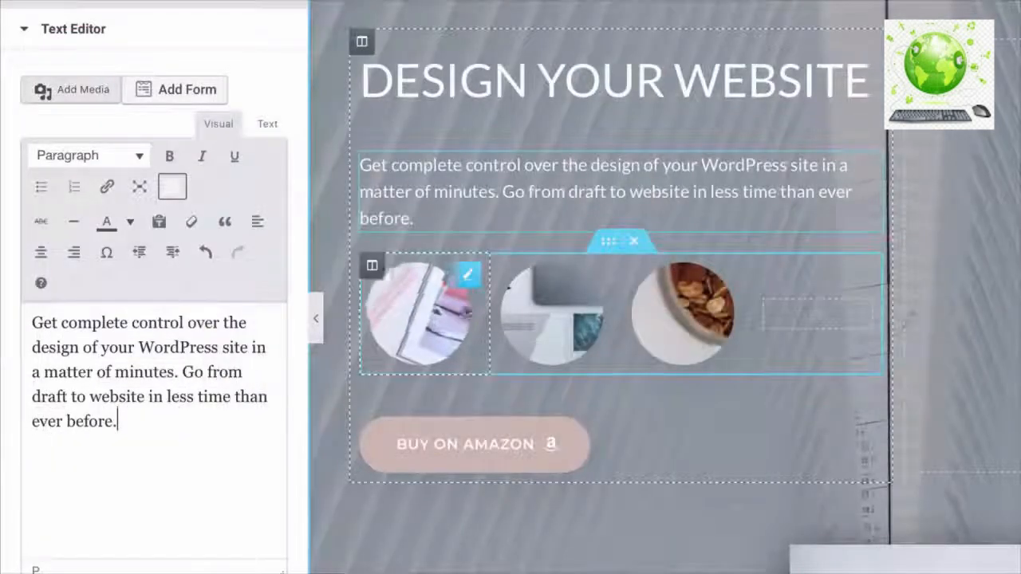
# - Select the third and second round images and open their image size options
pyautogui.click(686, 307)
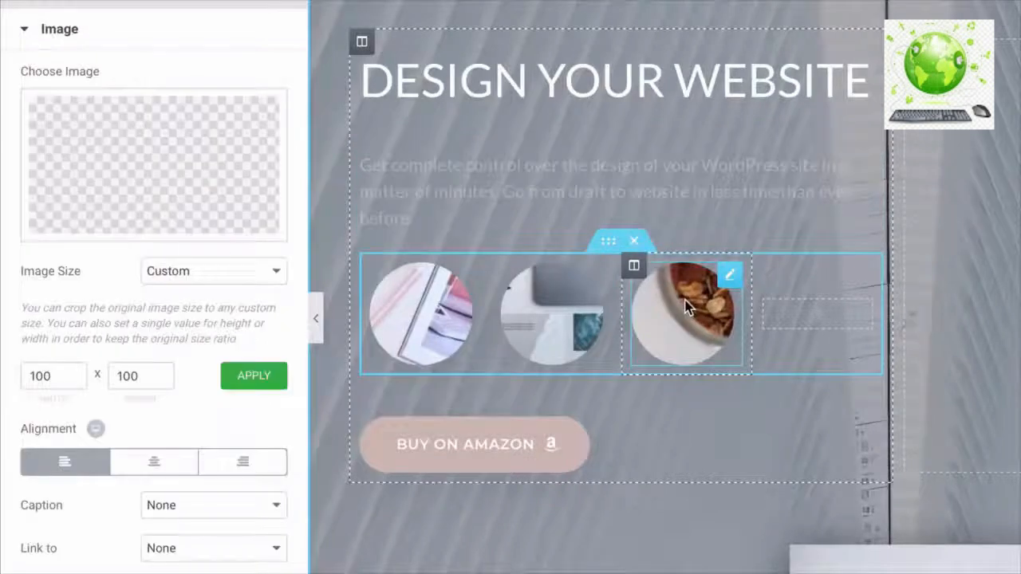
pyautogui.click(568, 309)
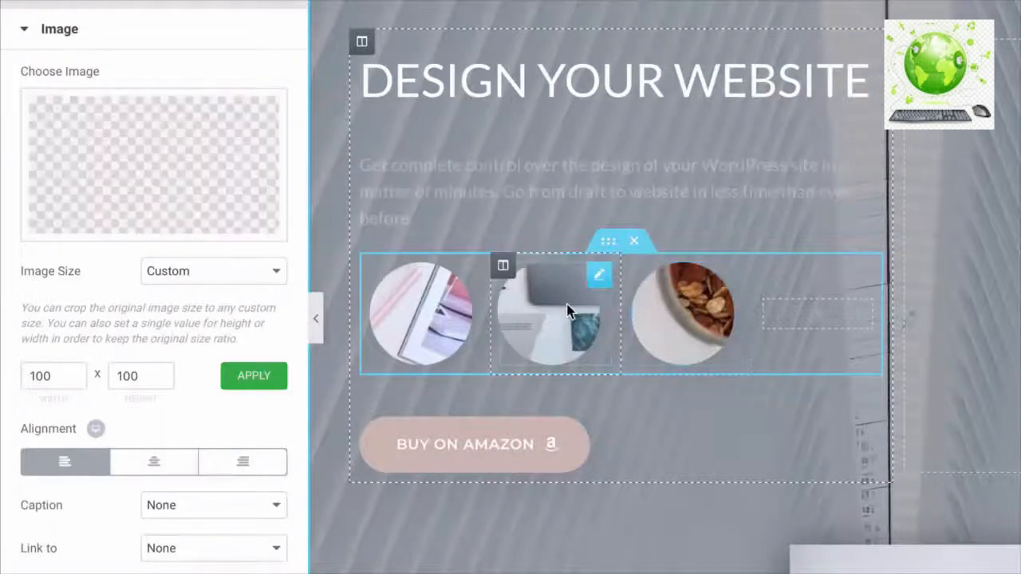
pyautogui.click(192, 283)
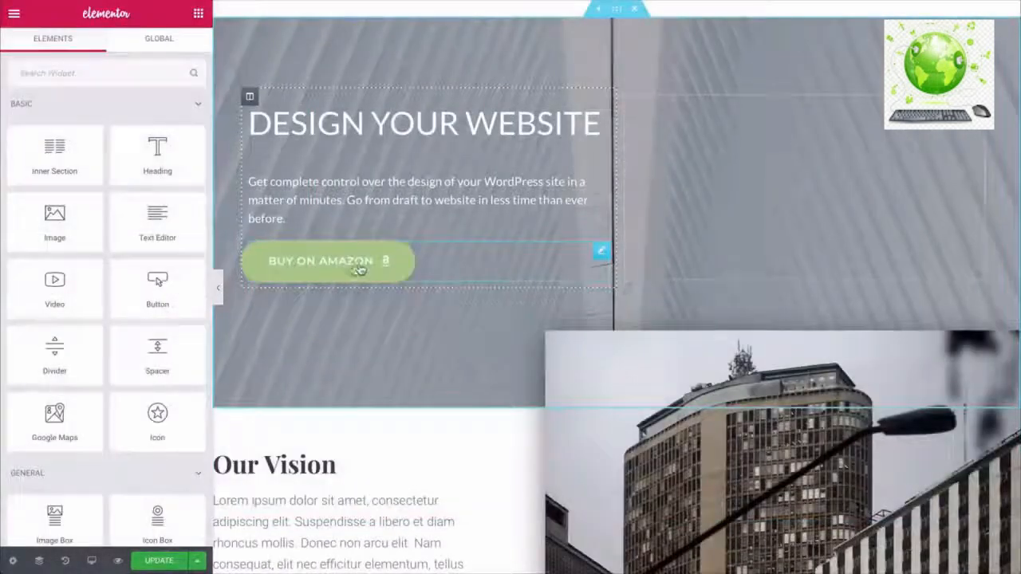
# - Relabel the button CLICK TO START with a teal hover background and Grow hover animation
pyautogui.click(349, 269)
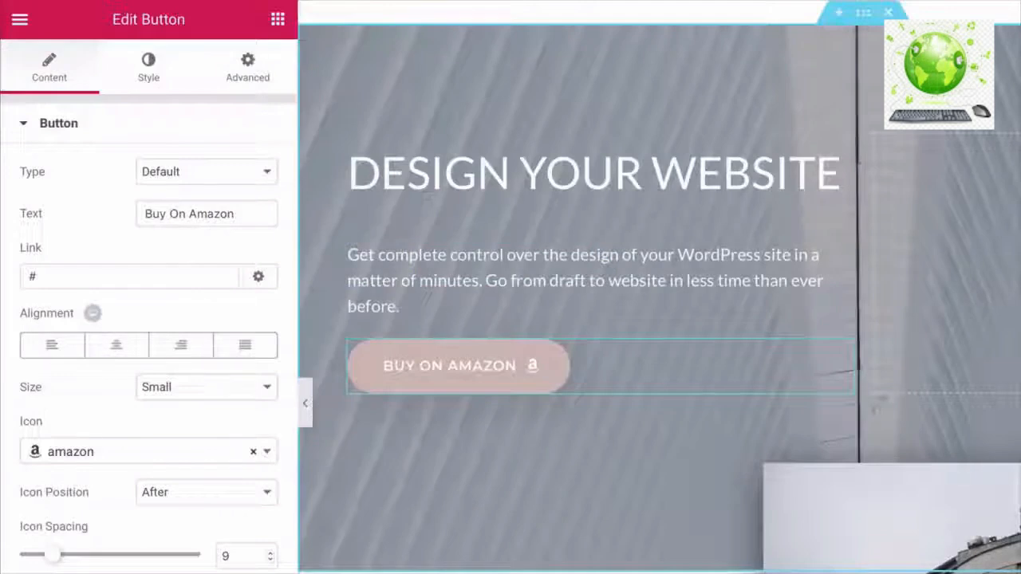
pyautogui.write('CLICK TO')
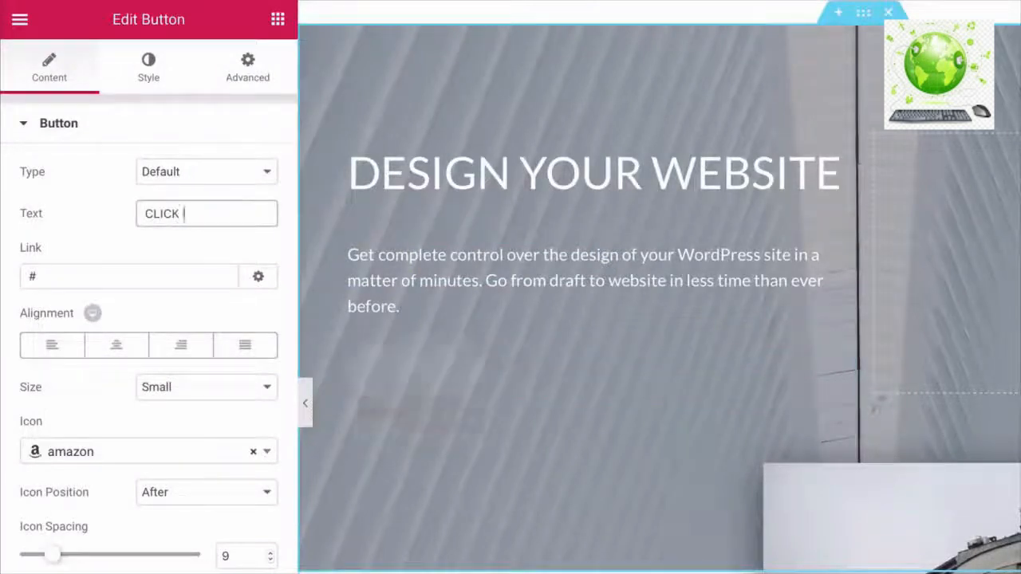
pyautogui.write(' START')
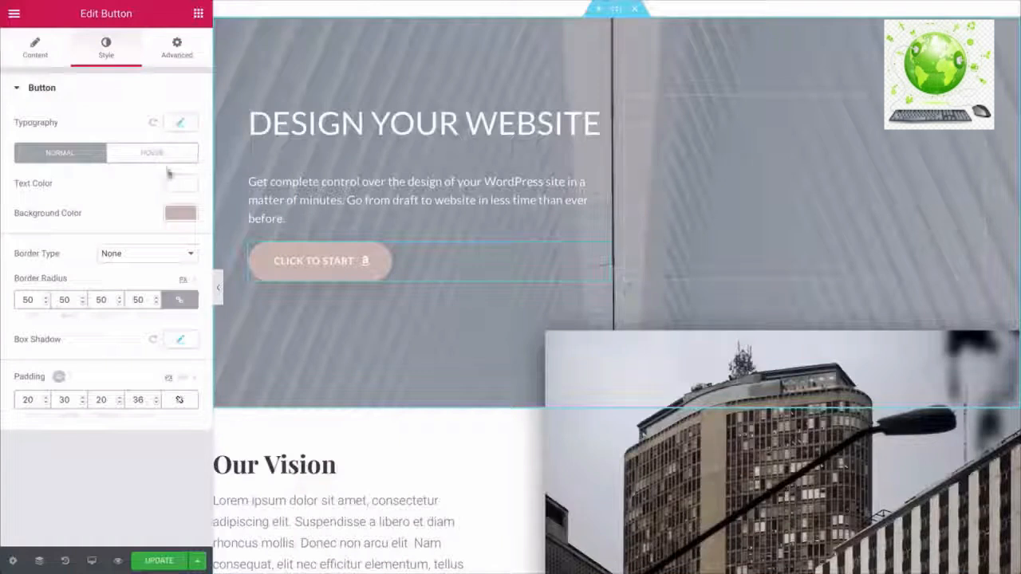
pyautogui.click(180, 214)
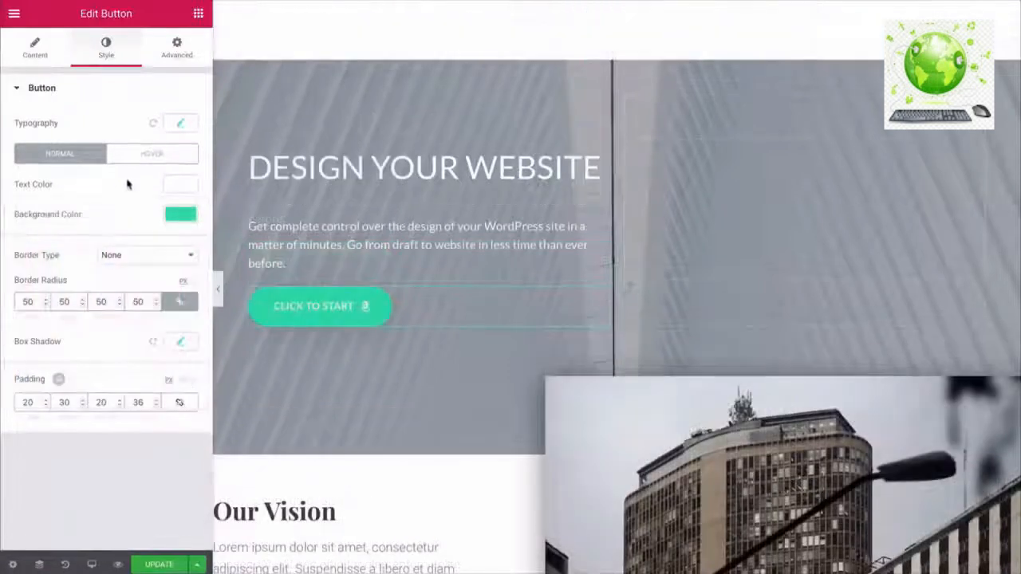
pyautogui.click(146, 159)
pyautogui.click(173, 217)
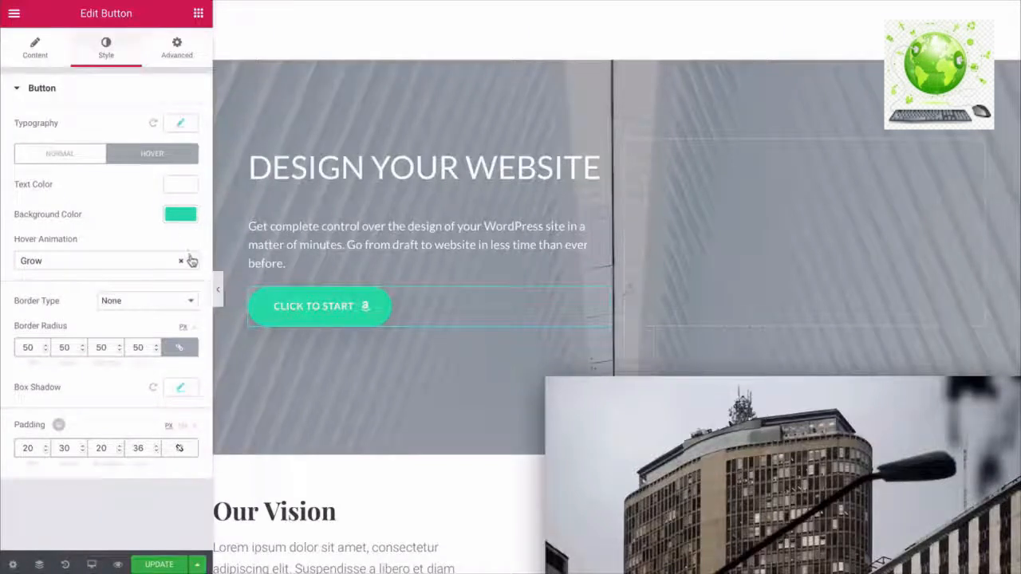
pyautogui.click(189, 261)
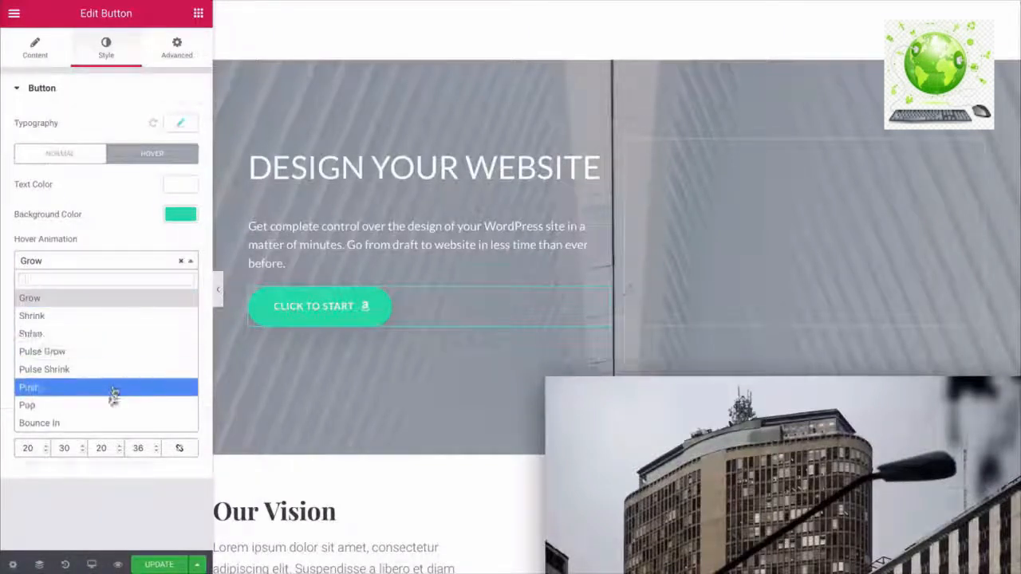
pyautogui.click(136, 243)
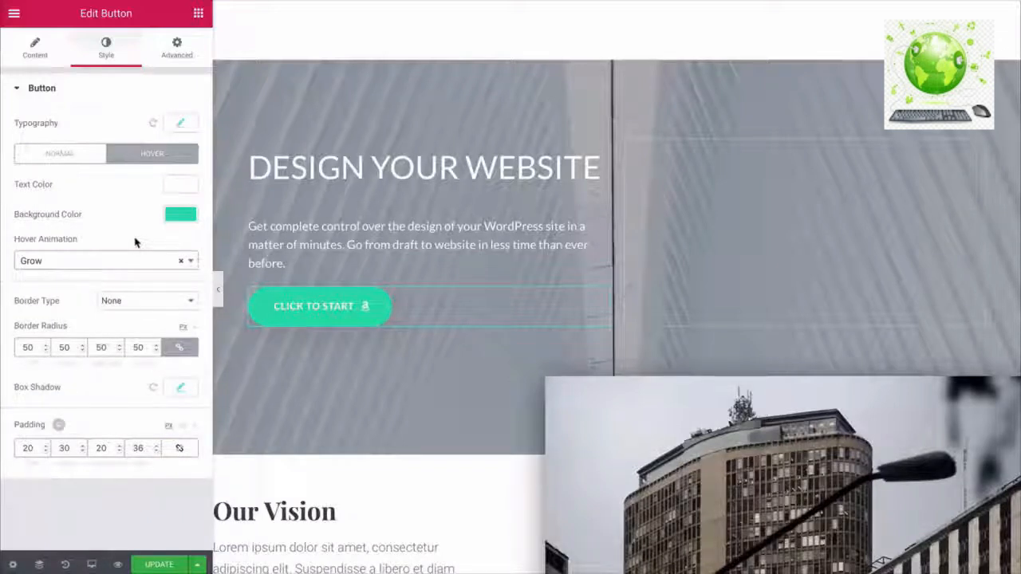
pyautogui.click(182, 266)
# - Unlink the button's padding and give it 14 top padding
pyautogui.click(177, 48)
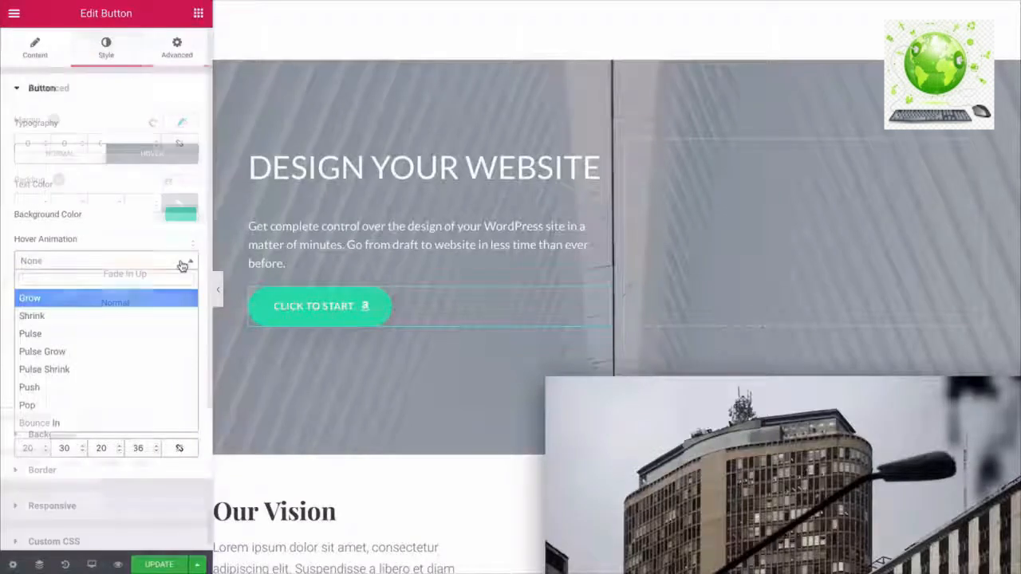
pyautogui.click(176, 203)
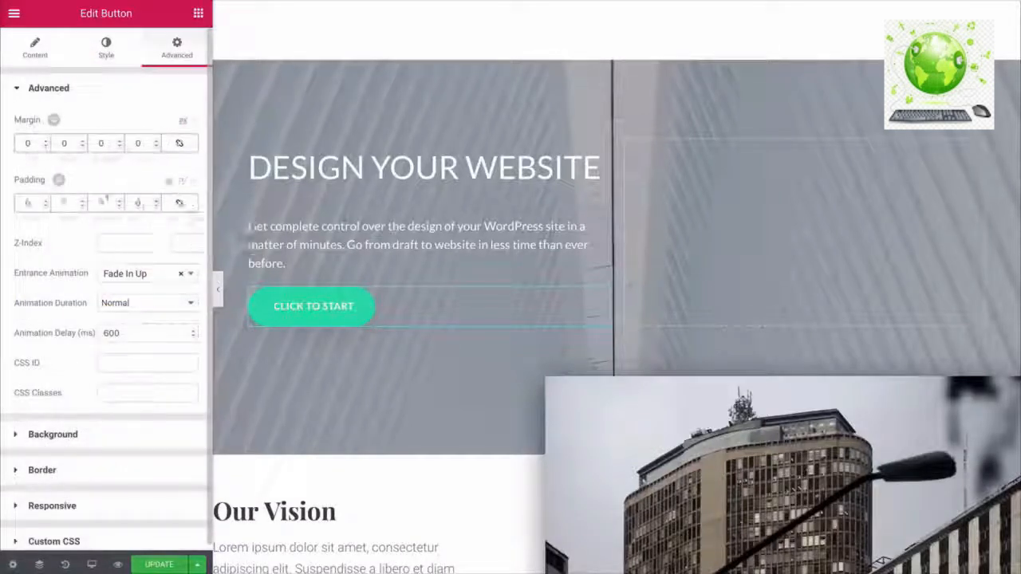
pyautogui.click(45, 201)
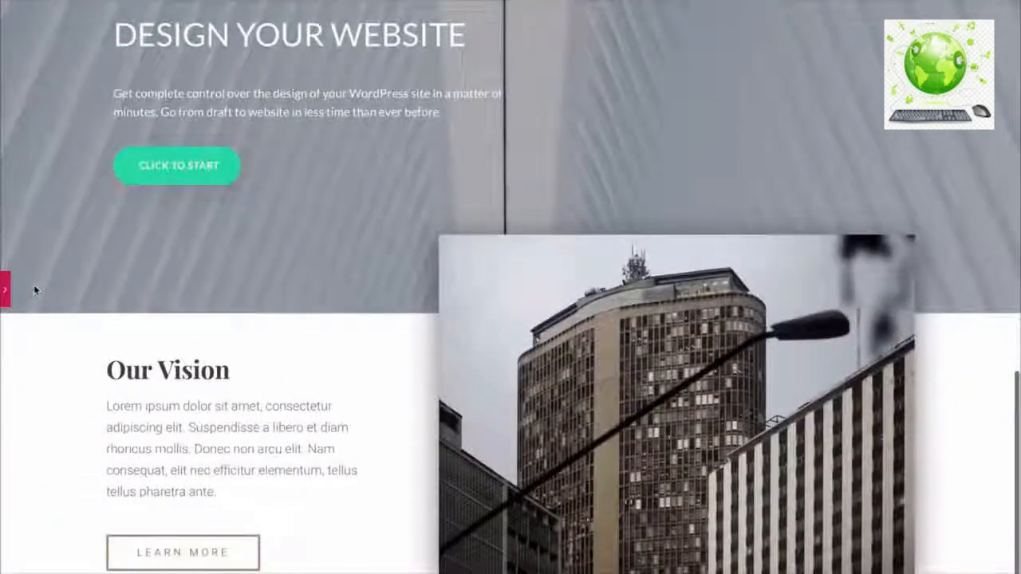
pyautogui.scroll(3, 35, 290)
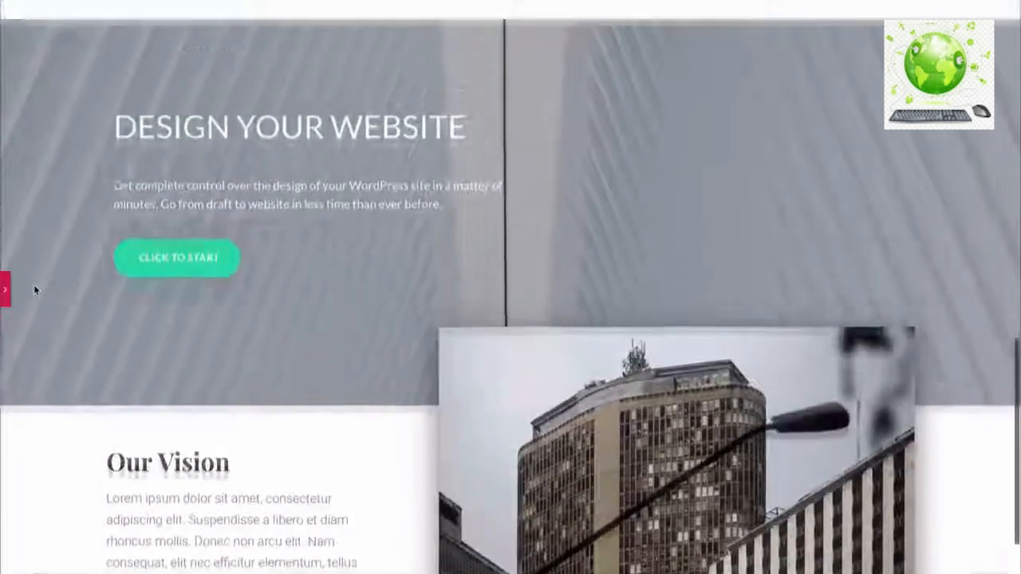
pyautogui.scroll(1, 35, 290)
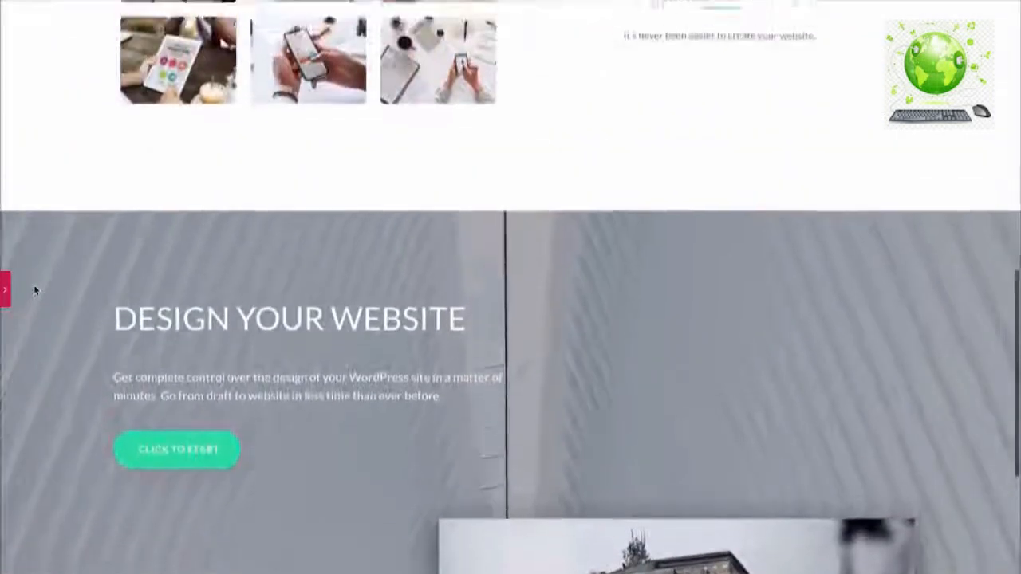
pyautogui.scroll(-2, 35, 290)
pyautogui.scroll(-3, 35, 290)
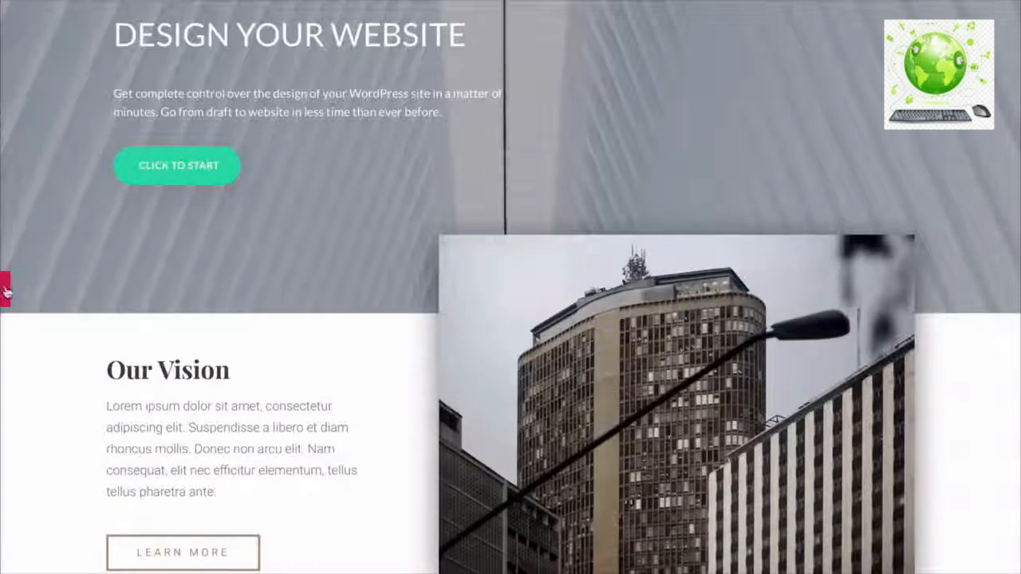
# - Delete the Our Vision heading from the Design Your Website section
pyautogui.click(5, 292)
pyautogui.scroll(-2, 476, 254)
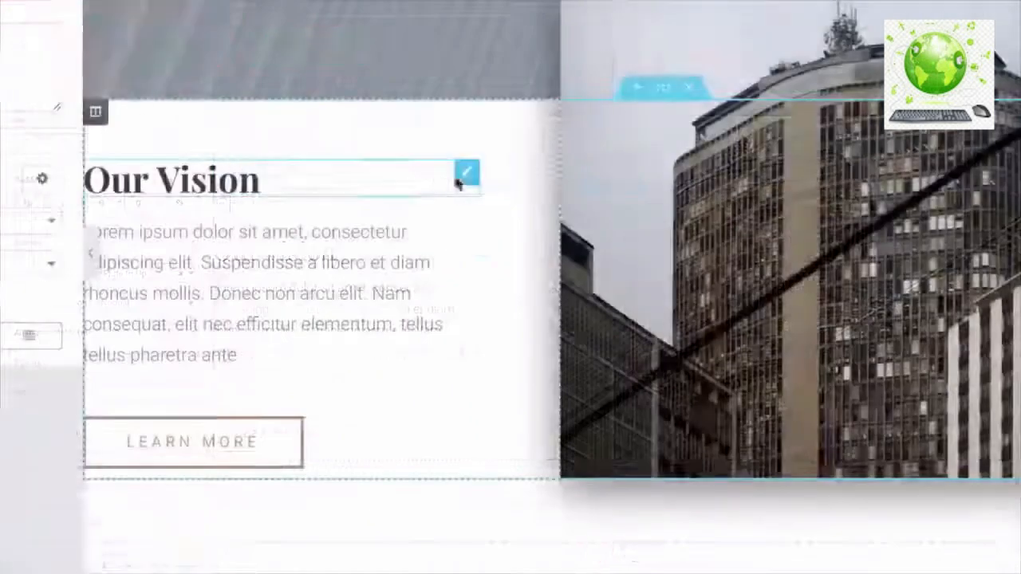
pyautogui.rightClick(468, 182)
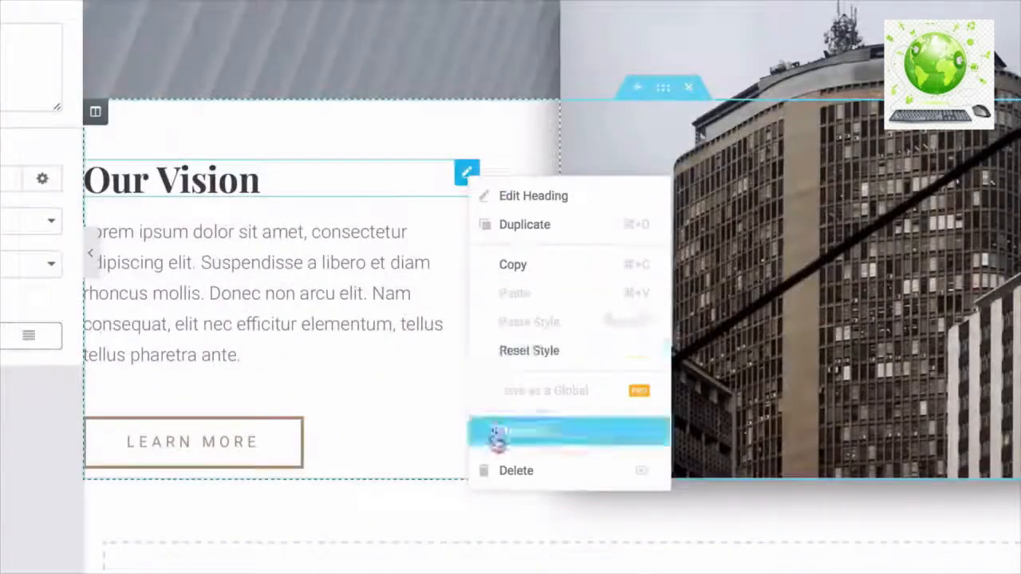
pyautogui.click(495, 472)
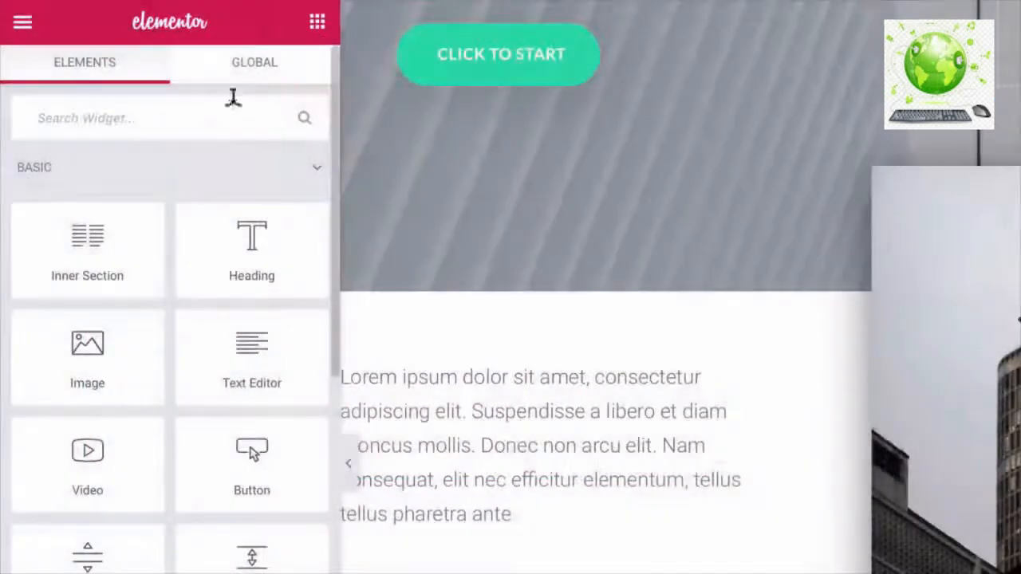
# - Search widgets for 'soci' and place a Social Icons widget above the paragraph
pyautogui.click(230, 104)
pyautogui.write('social')
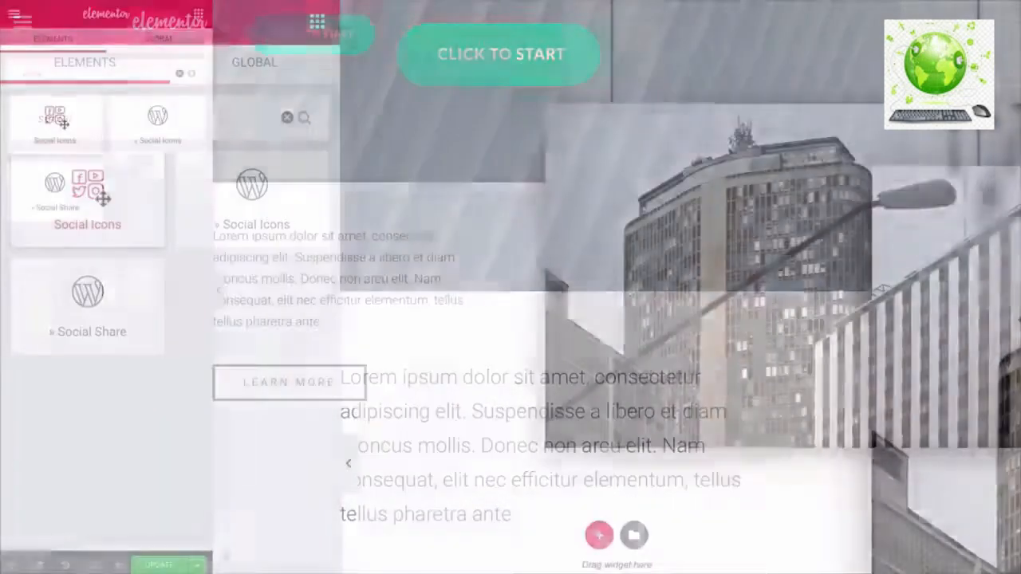
pyautogui.moveTo(105, 200); pyautogui.dragTo(389, 348)
pyautogui.moveTo(244, 217); pyautogui.dragTo(264, 235)
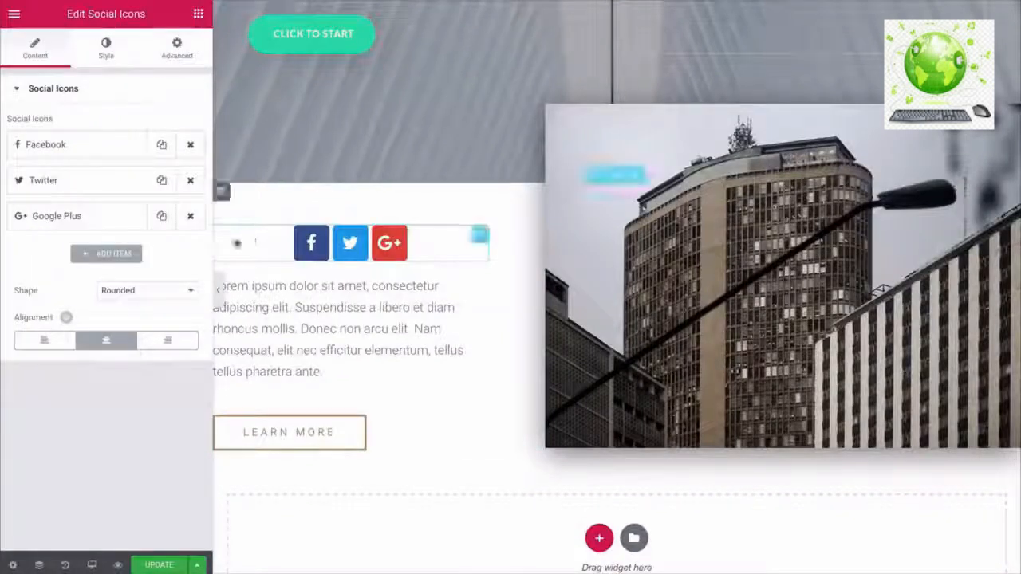
# - Left-align the social icons and add a fourth item to the icon list
pyautogui.click(49, 342)
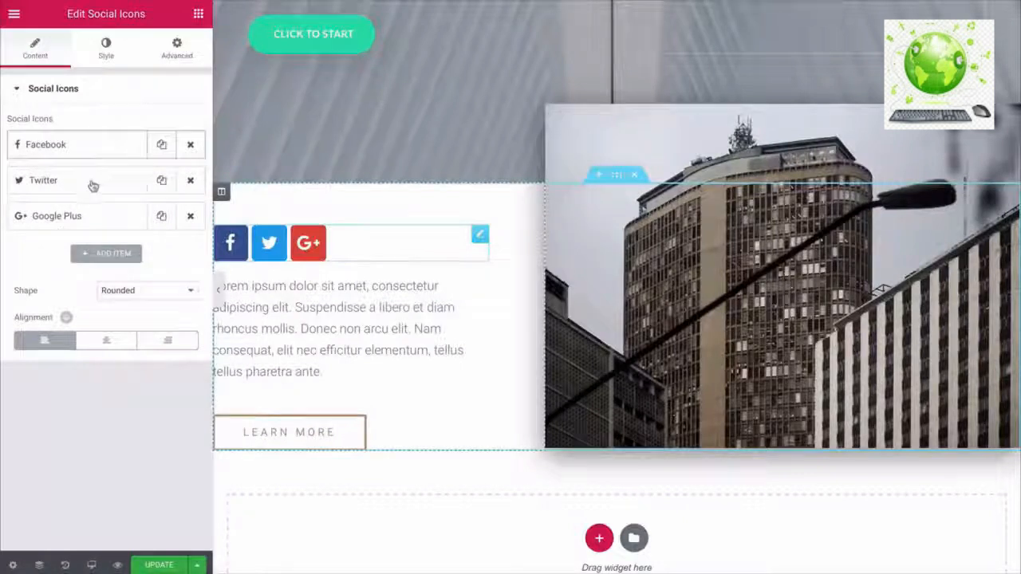
pyautogui.click(91, 155)
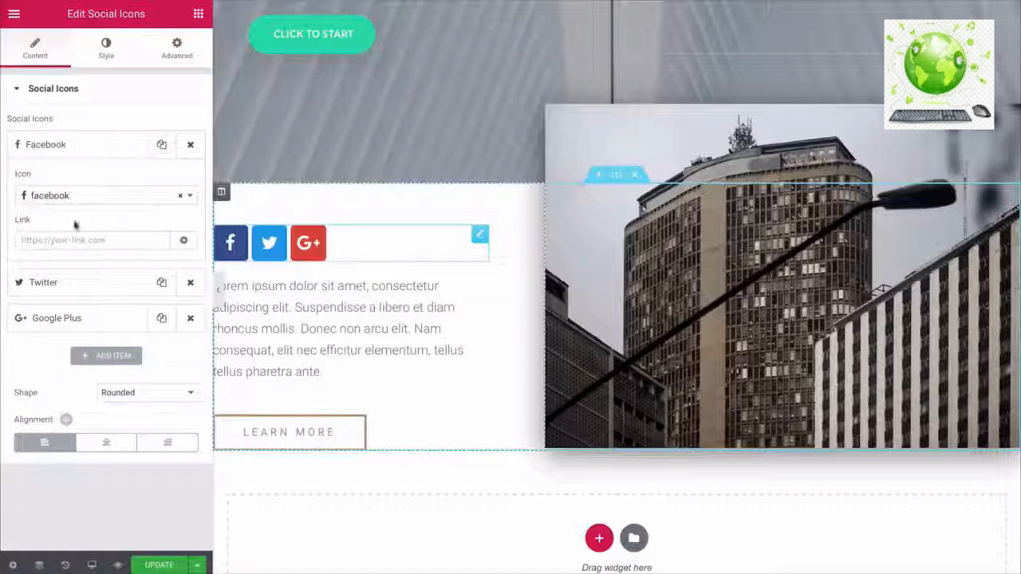
pyautogui.click(89, 155)
pyautogui.click(92, 253)
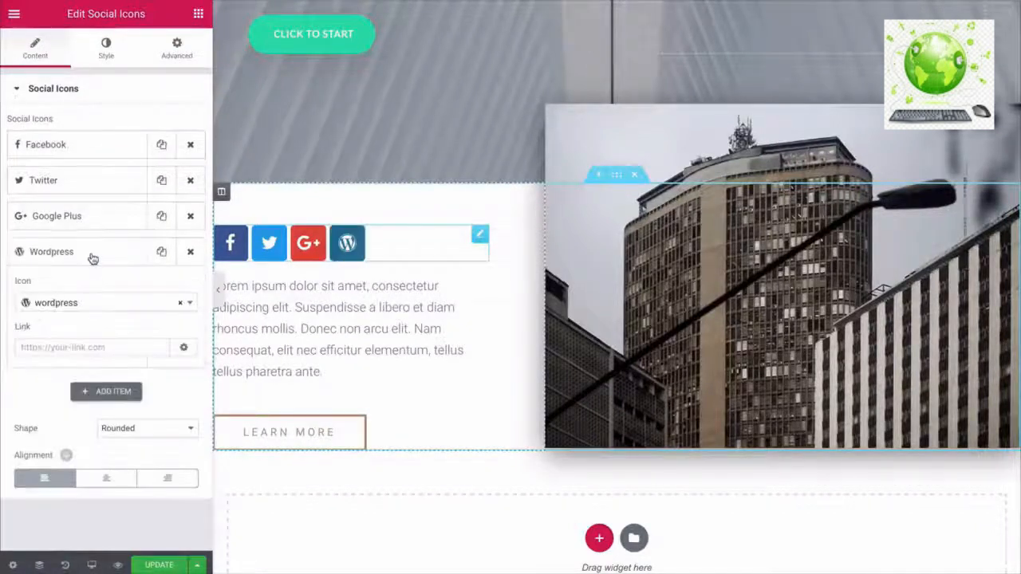
pyautogui.click(80, 301)
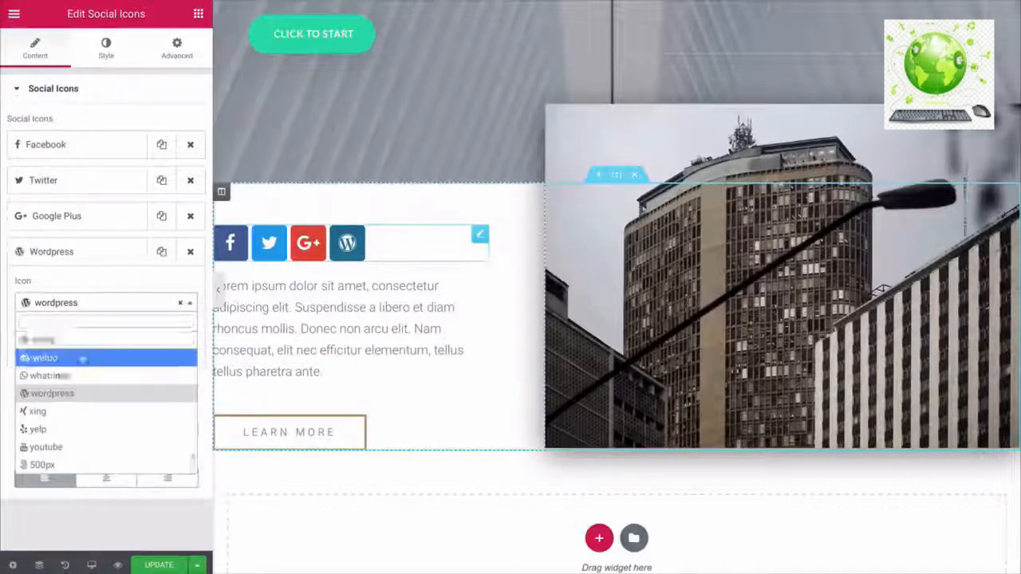
# - Shrink the social icons to about size 17 and review the hover animation options
pyautogui.scroll(5, 81, 360)
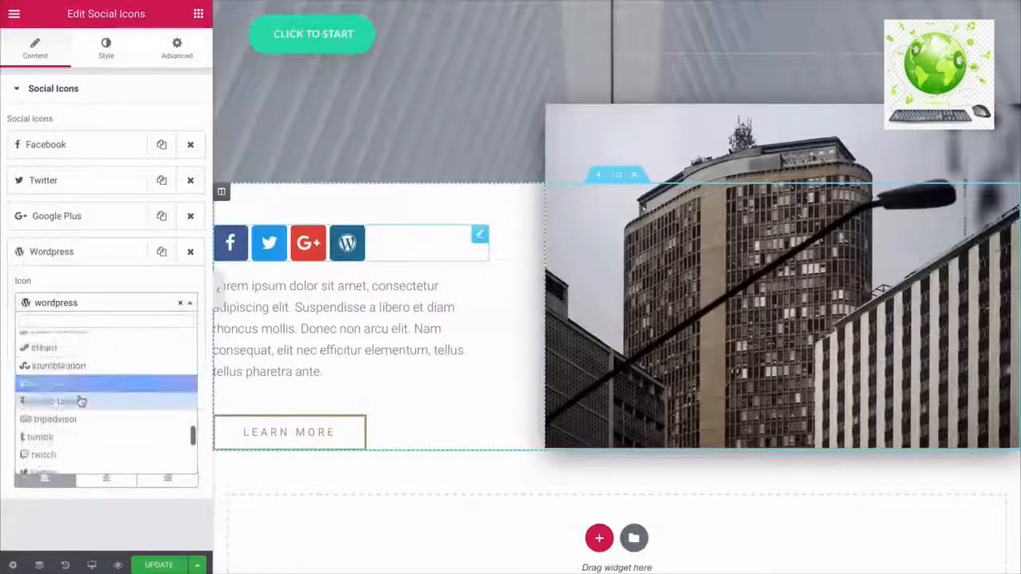
pyautogui.scroll(3, 81, 440)
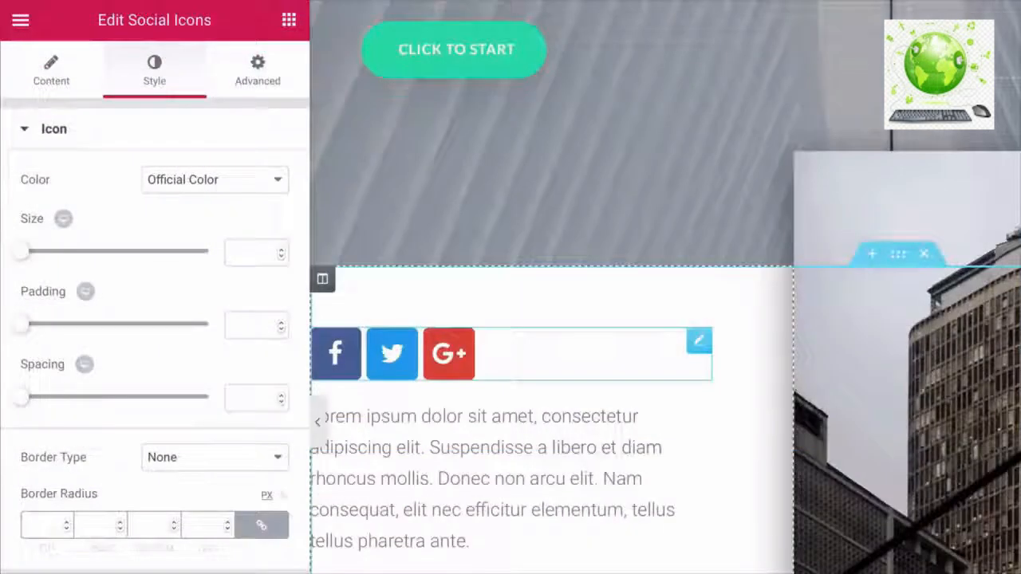
pyautogui.moveTo(20, 260); pyautogui.dragTo(27, 261)
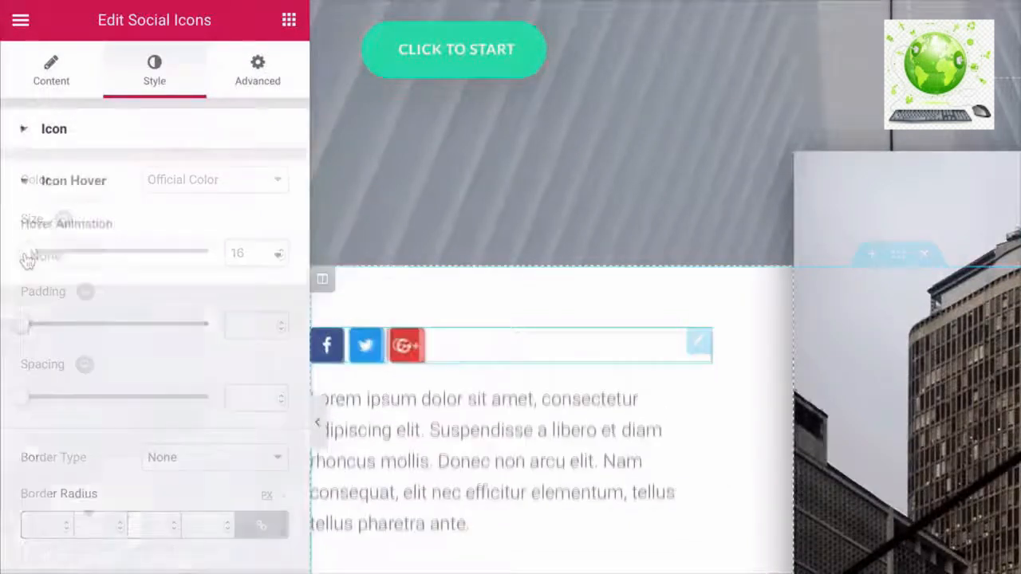
pyautogui.click(147, 260)
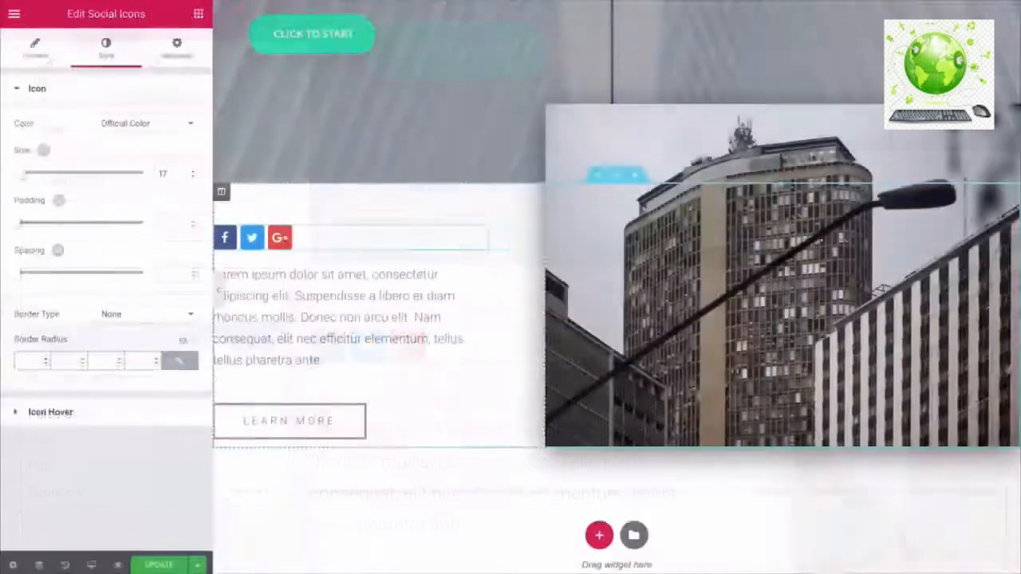
pyautogui.click(480, 272)
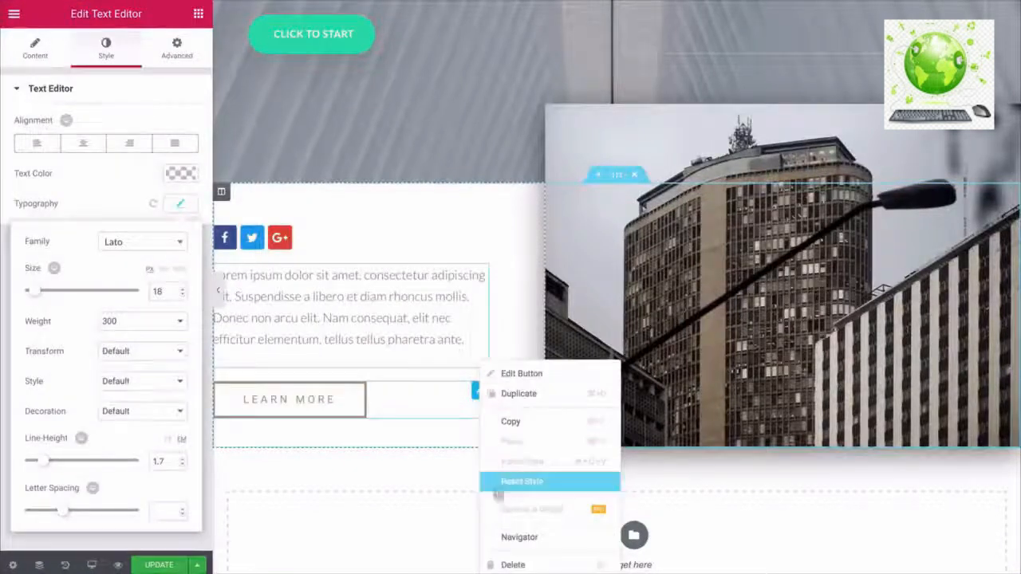
# - Delete the Learn More button below the contact details paragraph
pyautogui.click(511, 565)
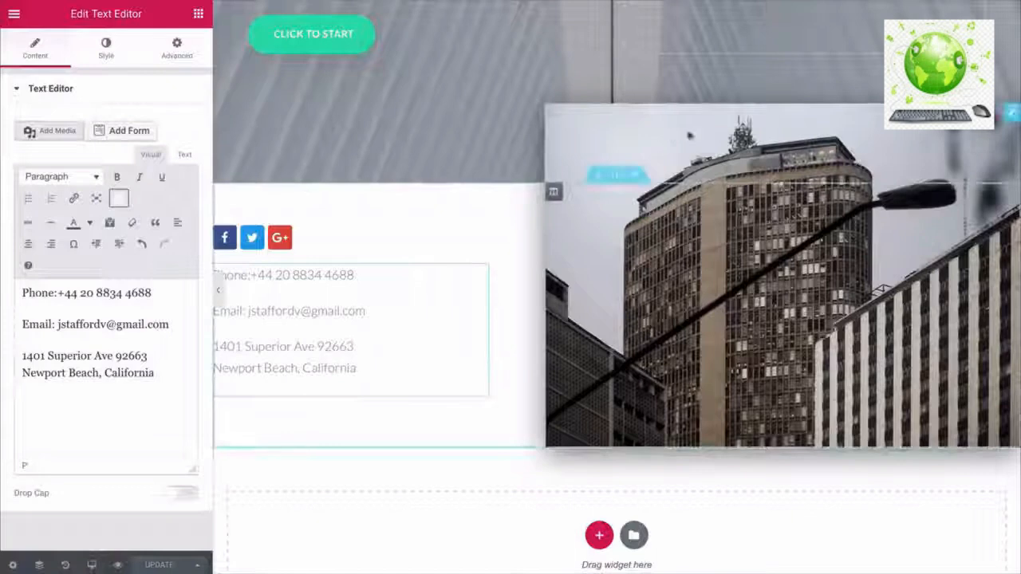
pyautogui.click(1015, 118)
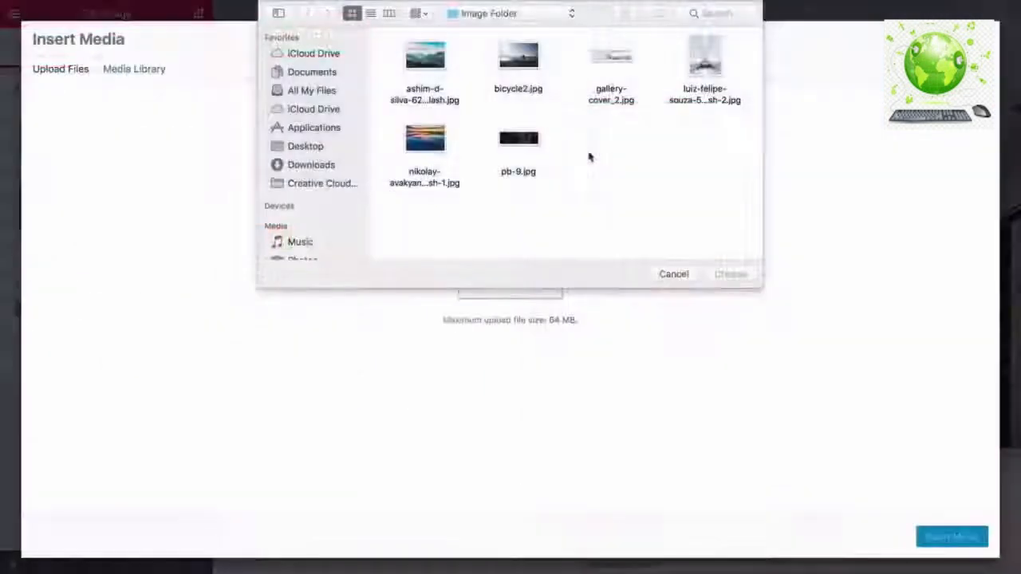
# - Replace the building photo with the bicycle2.jpg image
pyautogui.click(527, 66)
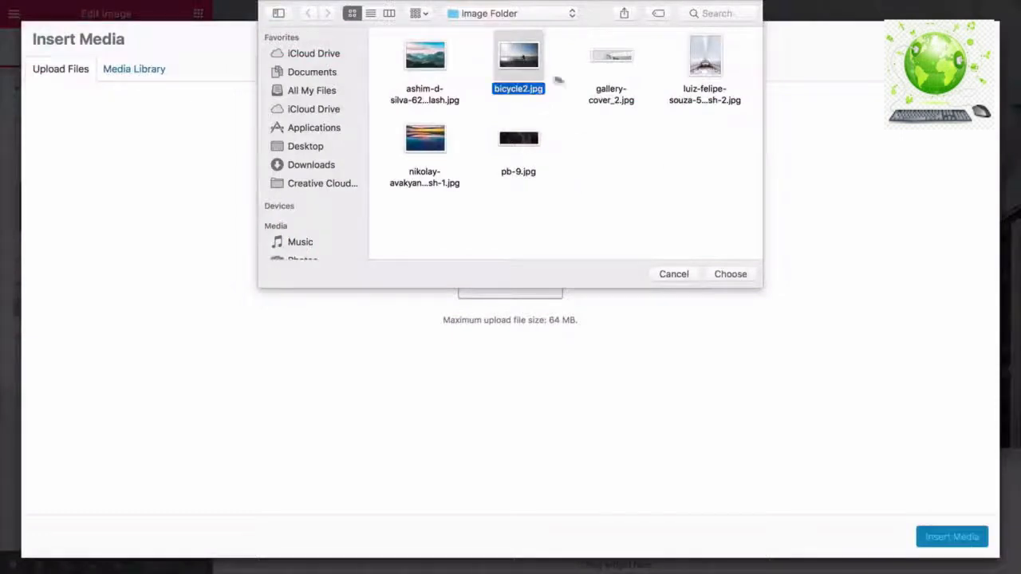
pyautogui.click(726, 275)
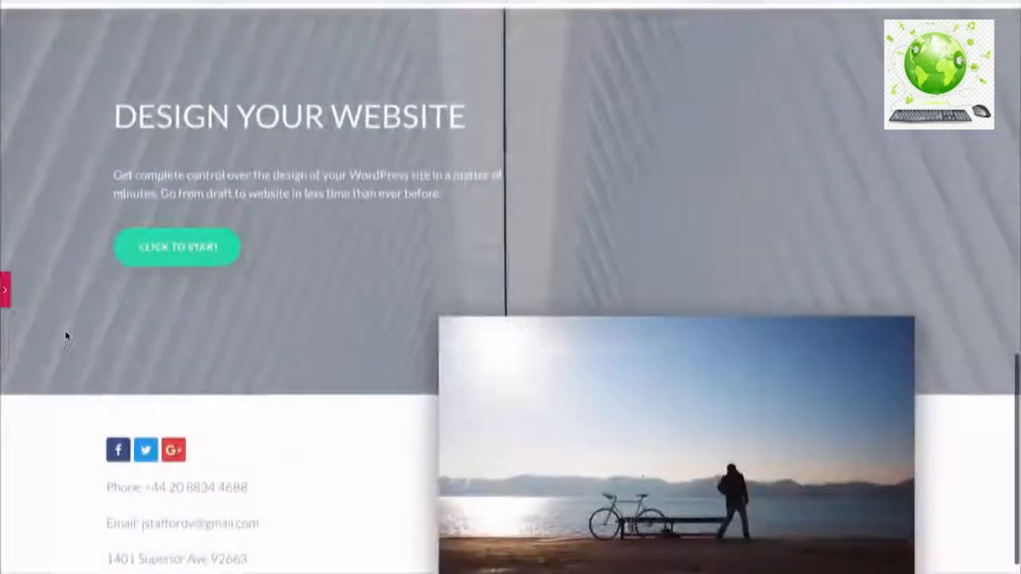
pyautogui.scroll(3, 66, 336)
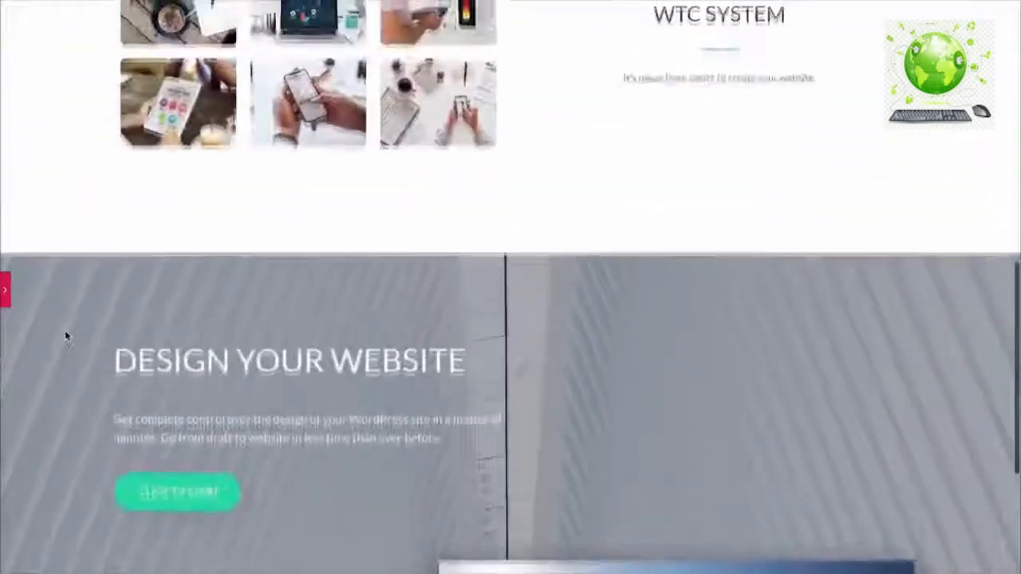
pyautogui.scroll(10, 66, 336)
pyautogui.scroll(-3, 66, 336)
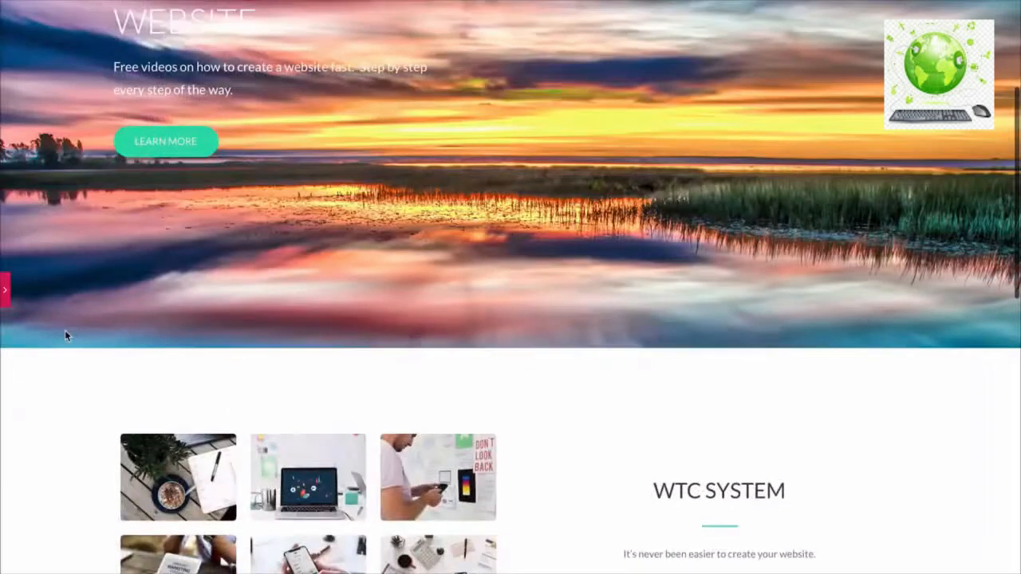
pyautogui.scroll(-8, 66, 336)
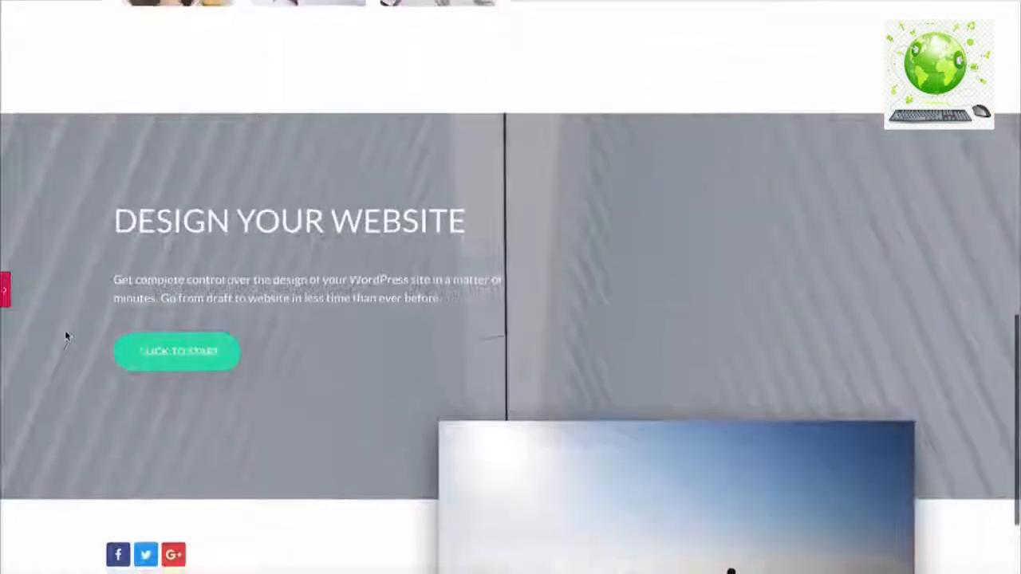
pyautogui.scroll(-2, 66, 336)
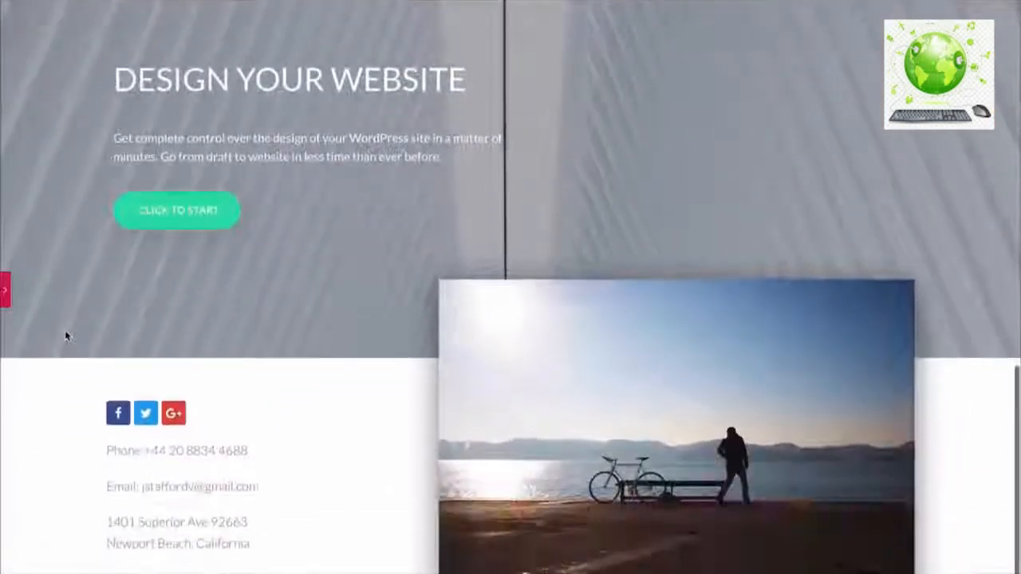
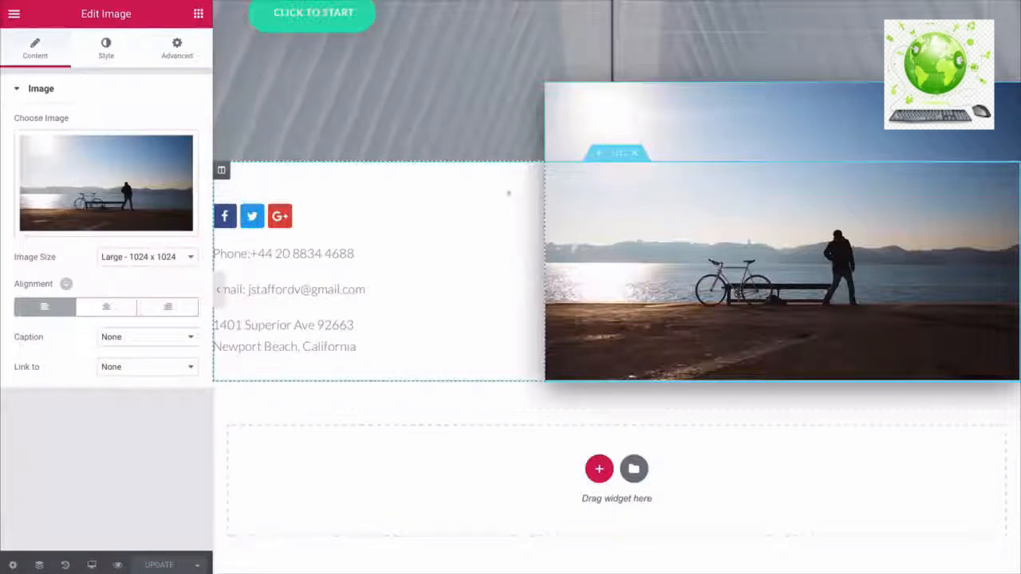
# - Save the contact section with social icons, address and bicycle photo as the library template 'Footer'
pyautogui.rightClick(618, 158)
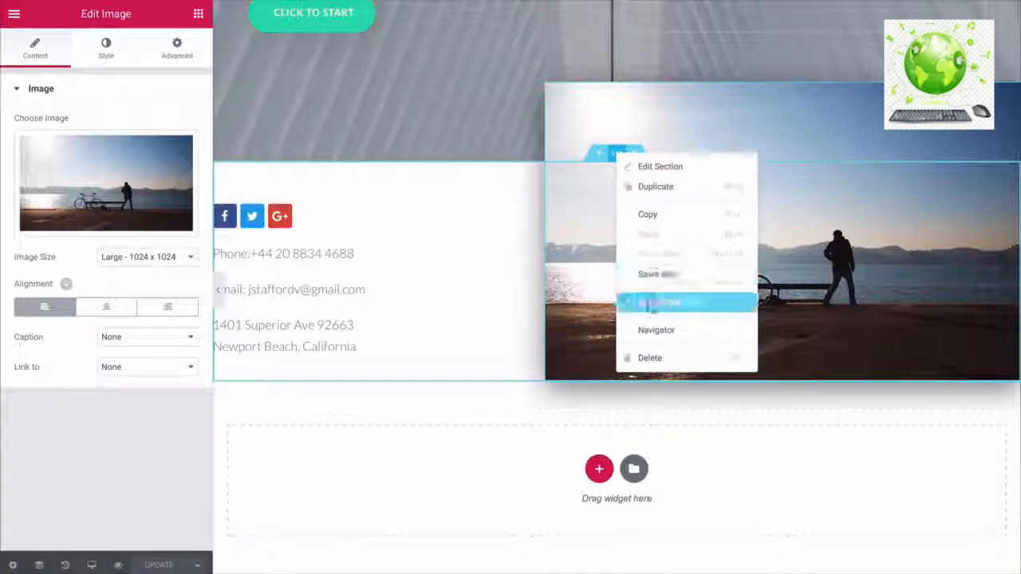
pyautogui.click(649, 301)
pyautogui.write('Footer')
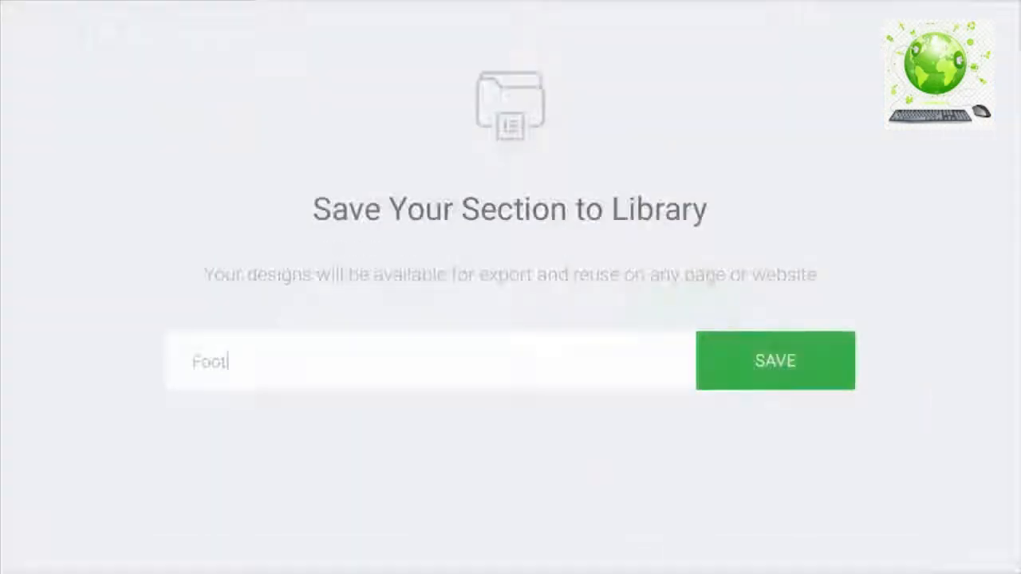
pyautogui.click(775, 372)
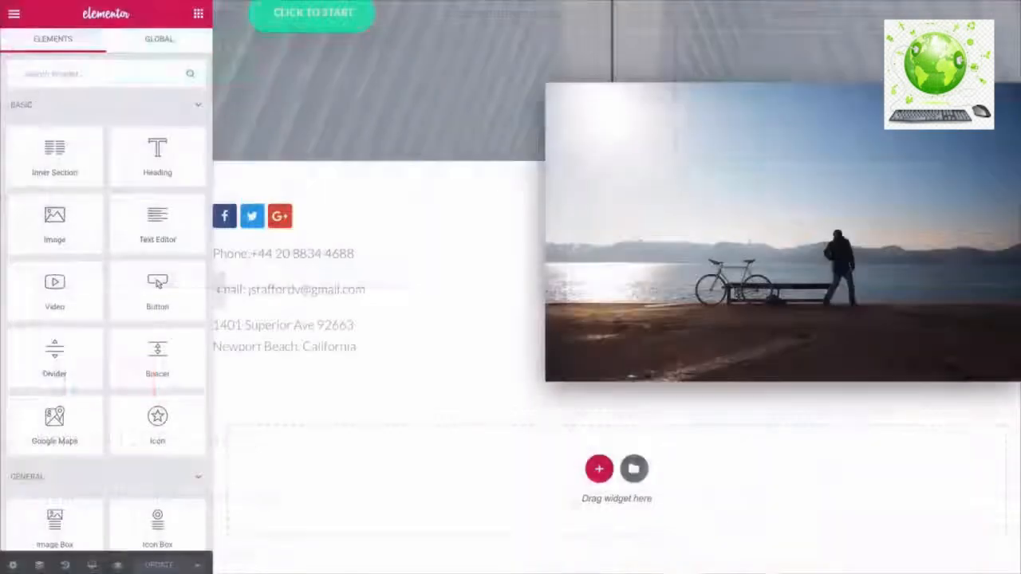
# - On the About page, insert the Corporate Business About Us template with its page settings
pyautogui.click(518, 16)
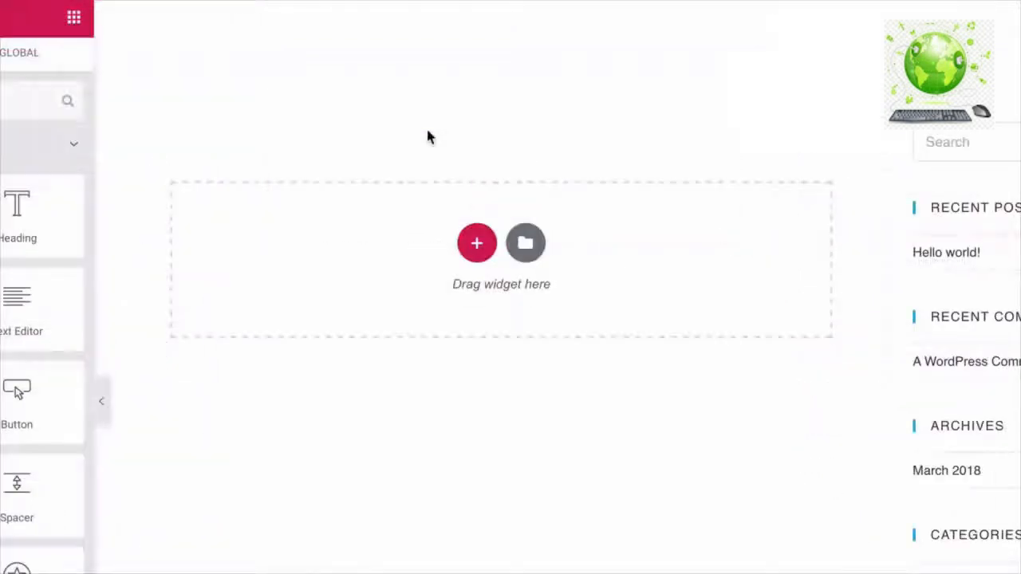
pyautogui.click(525, 244)
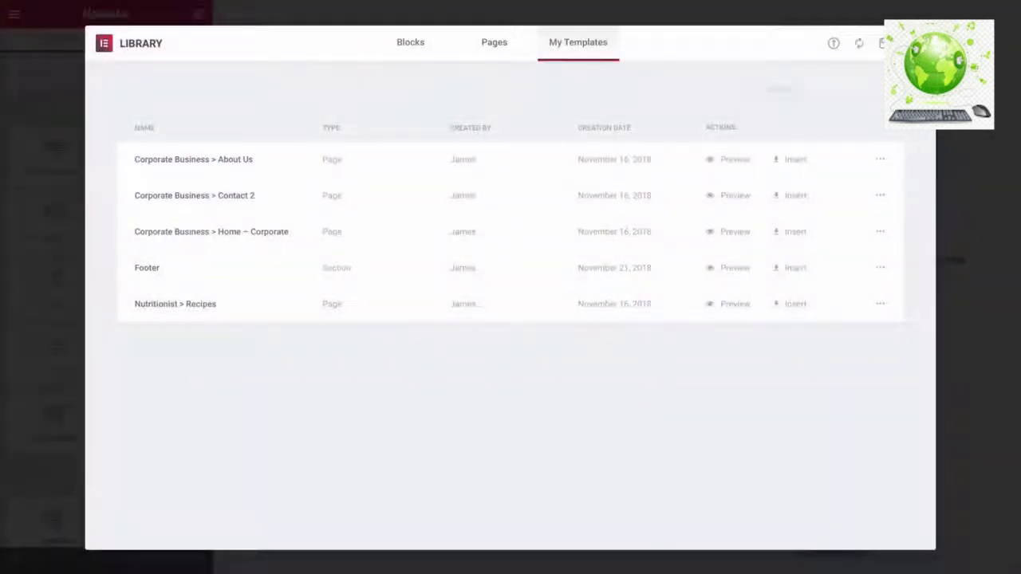
pyautogui.click(792, 165)
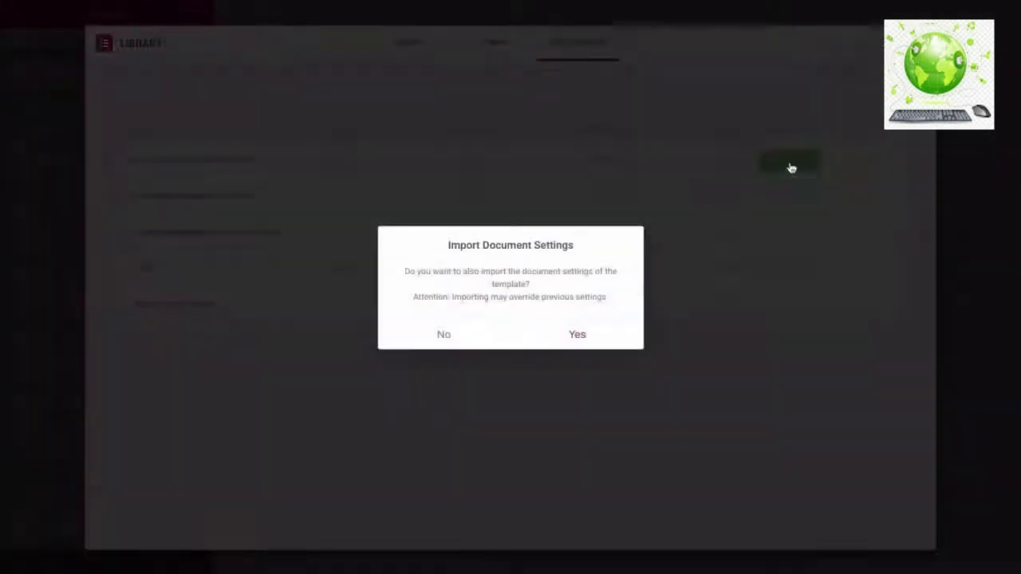
pyautogui.click(577, 336)
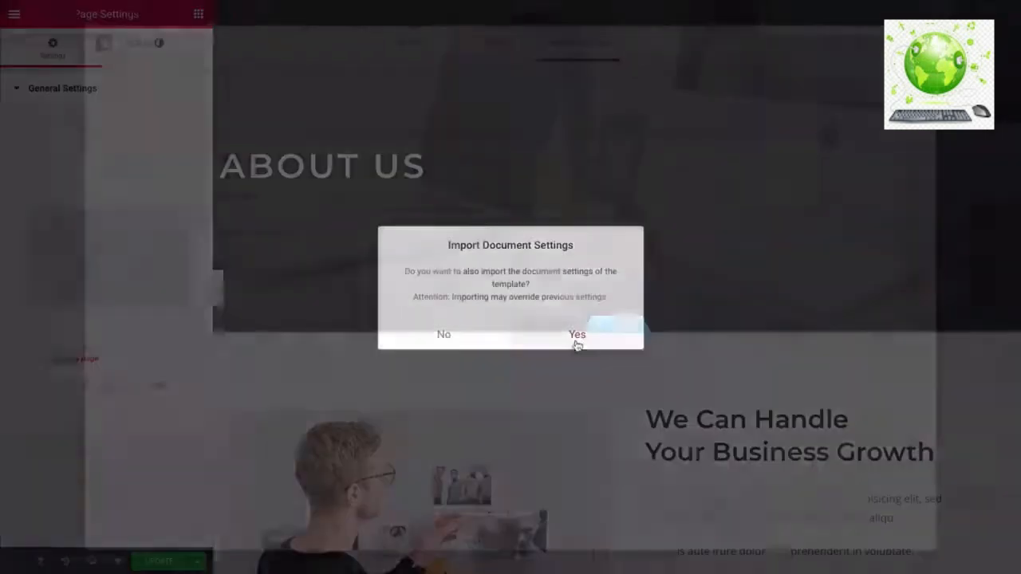
pyautogui.scroll(-10, 635, 364)
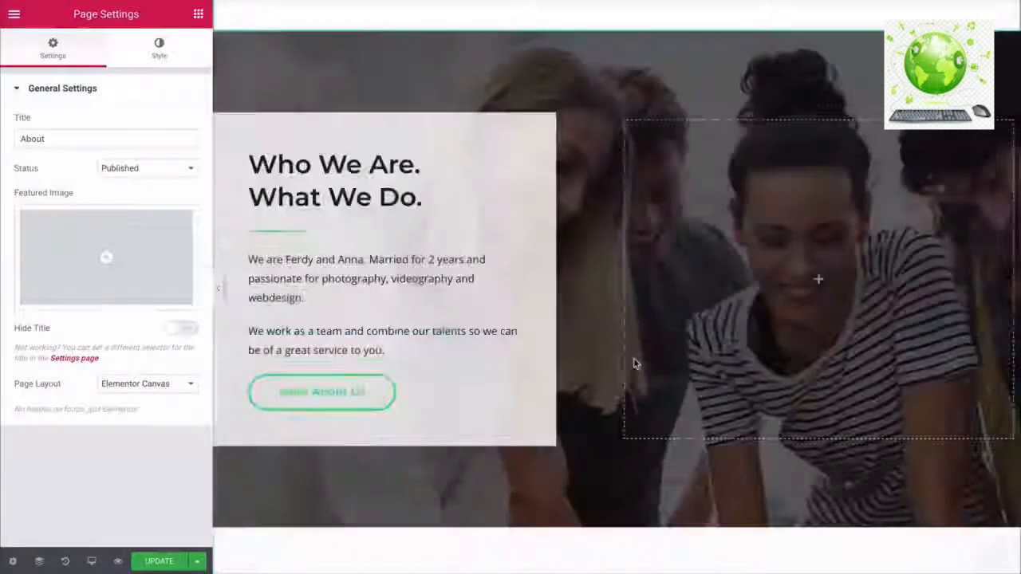
pyautogui.scroll(8, 638, 319)
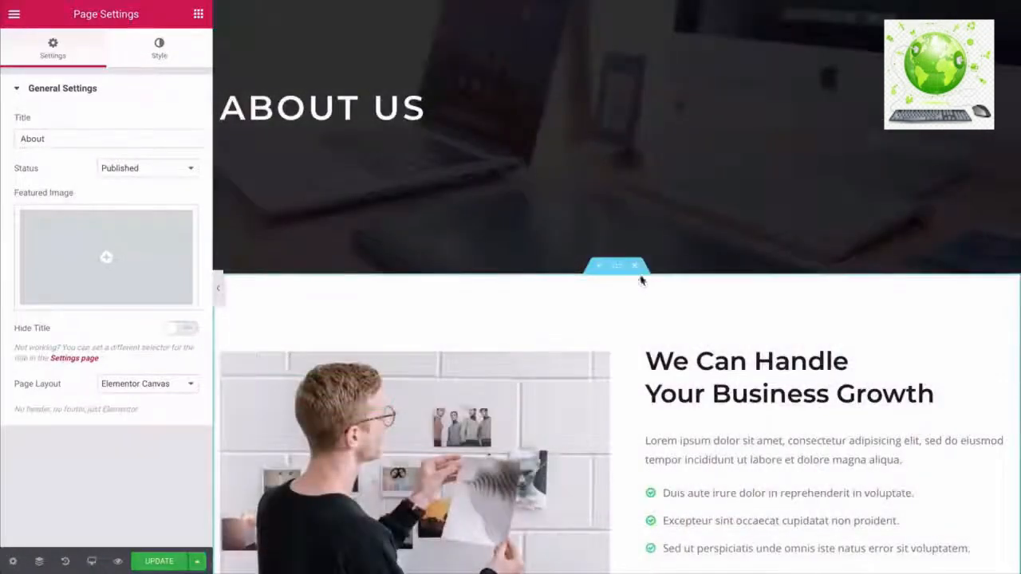
# - Delete the We Can Handle, testimonials and 'We are here to help you' sections
pyautogui.click(636, 270)
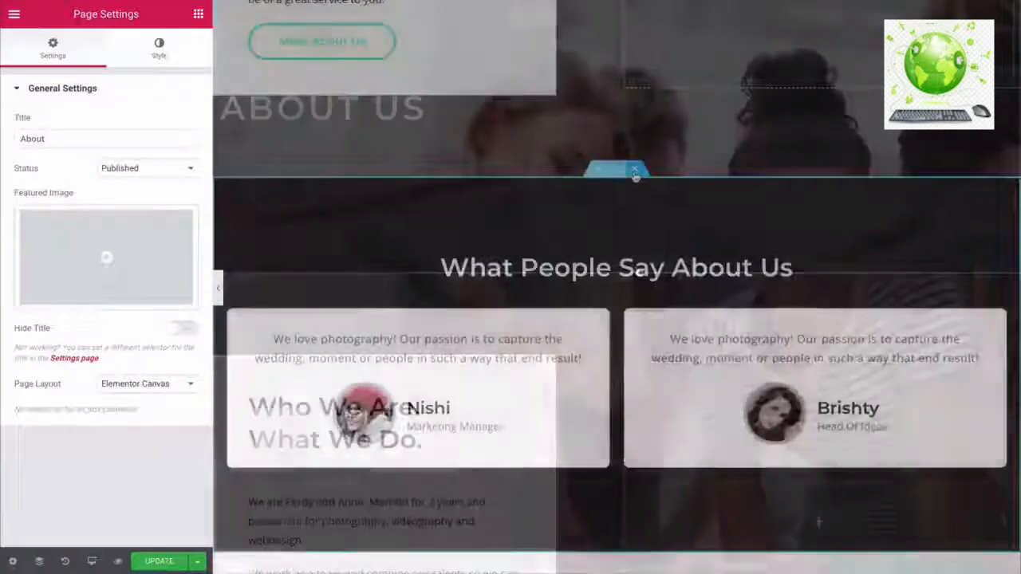
pyautogui.click(635, 175)
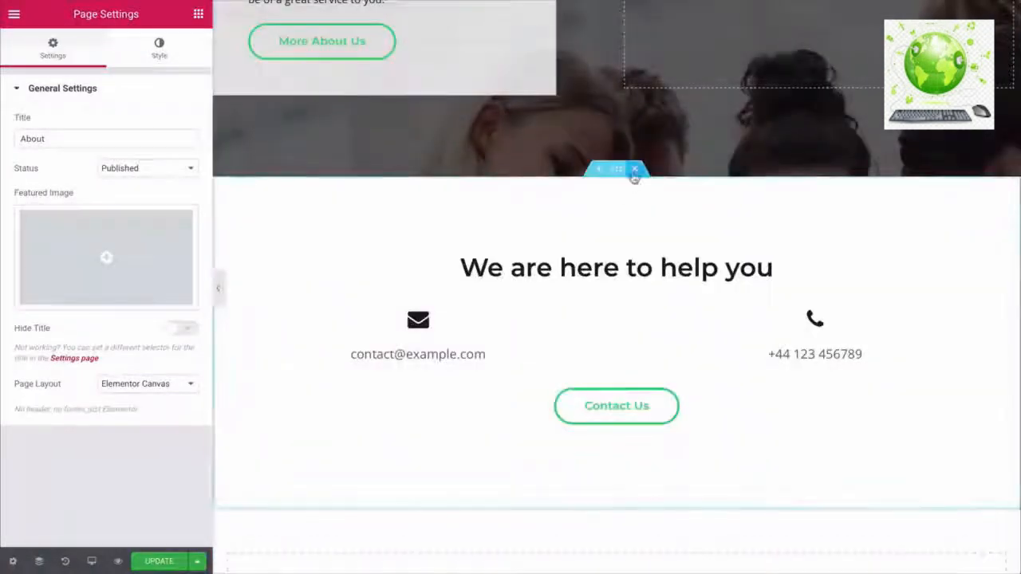
pyautogui.click(636, 174)
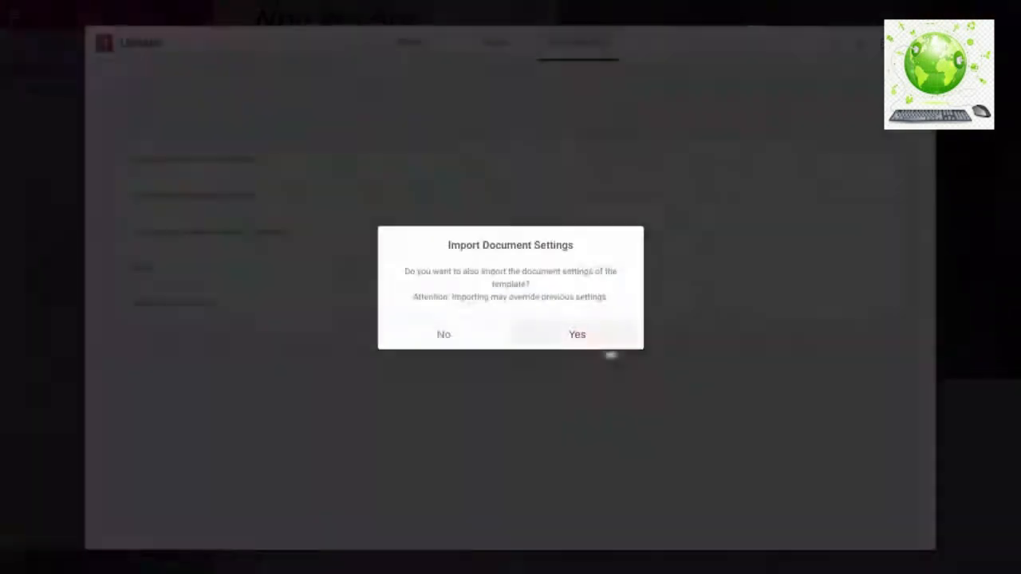
pyautogui.click(478, 339)
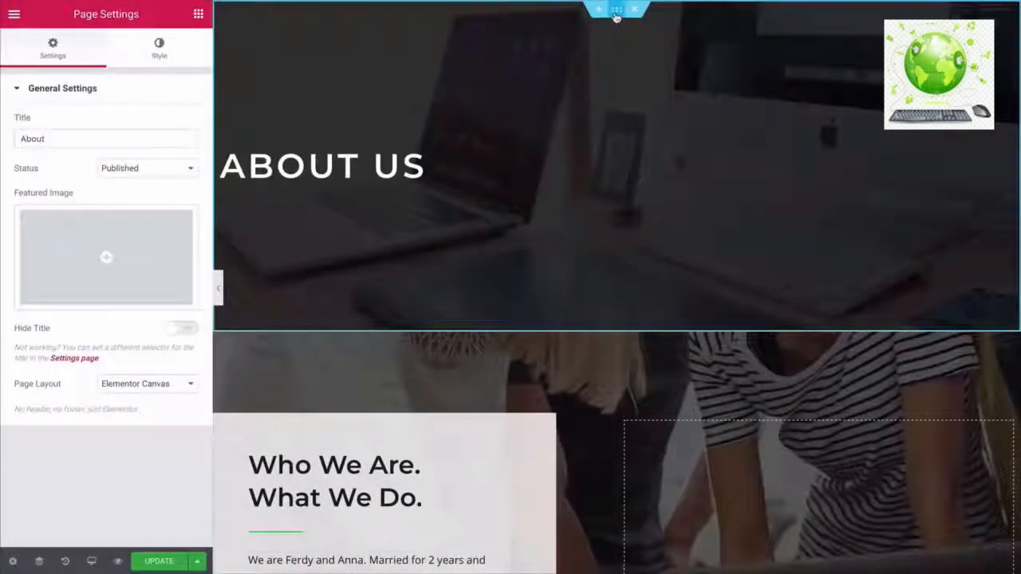
pyautogui.click(616, 12)
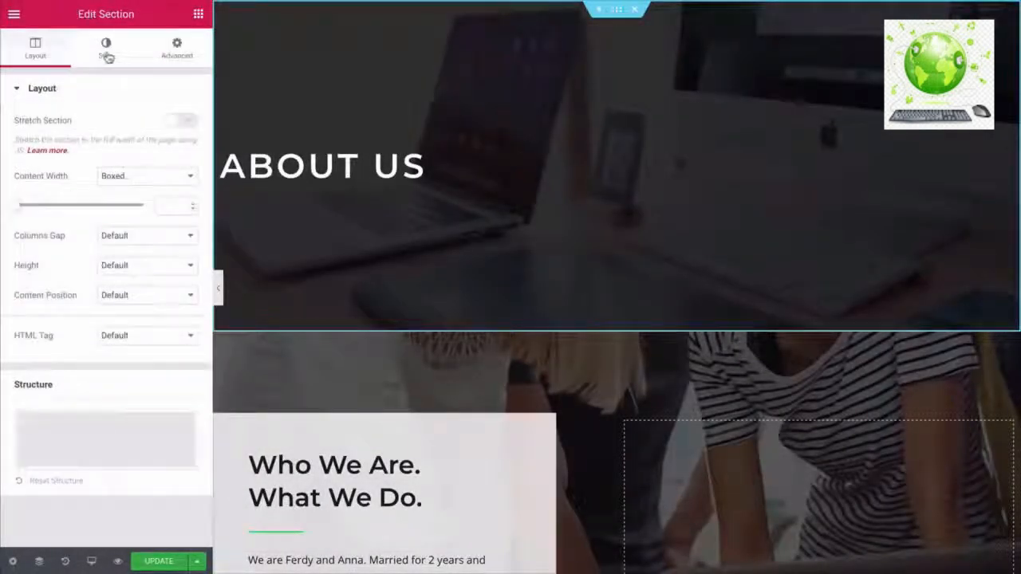
# - Give the ABOUT US banner the gallery-cover_2.jpg background with a 0.6 overlay opacity
pyautogui.click(107, 50)
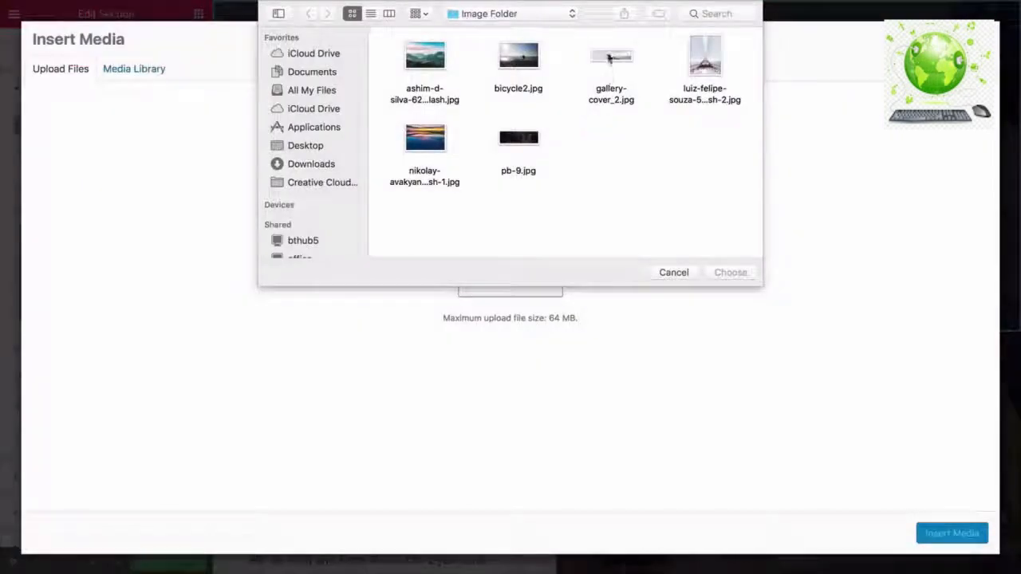
pyautogui.click(608, 58)
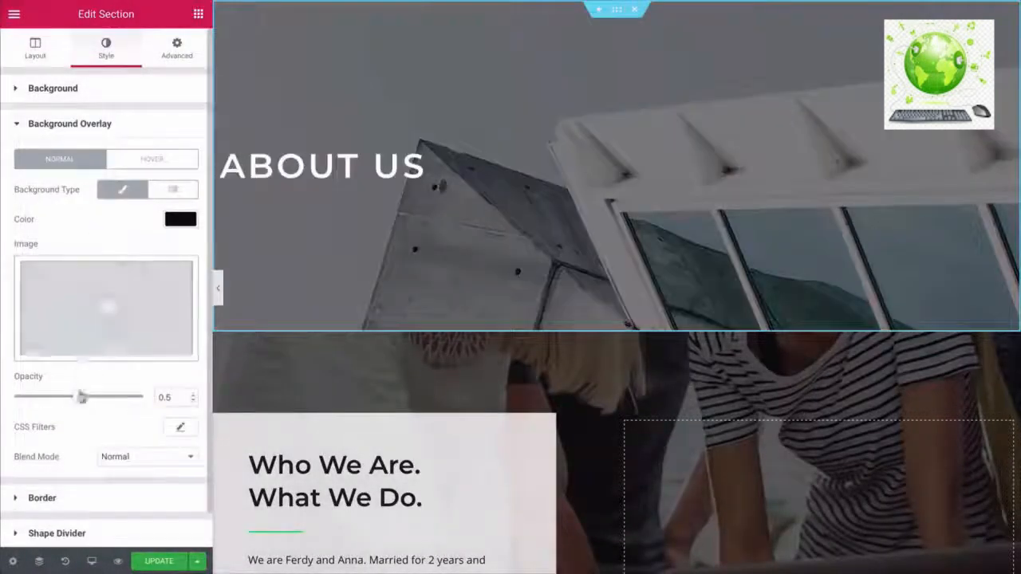
pyautogui.moveTo(82, 399); pyautogui.dragTo(94, 400)
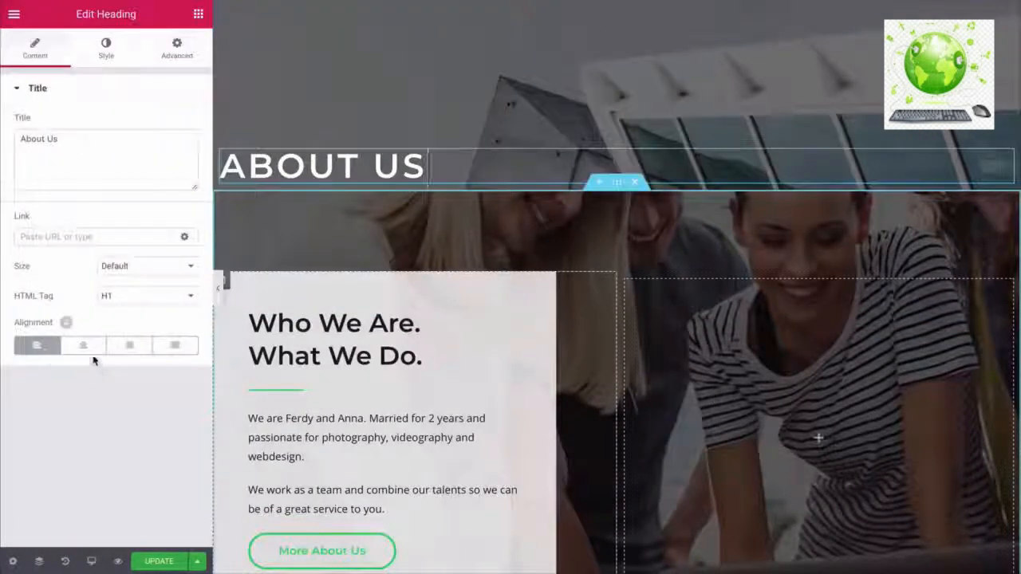
# - Centre the ABOUT US heading, set it in Lato, and give it a -120 top margin
pyautogui.click(85, 348)
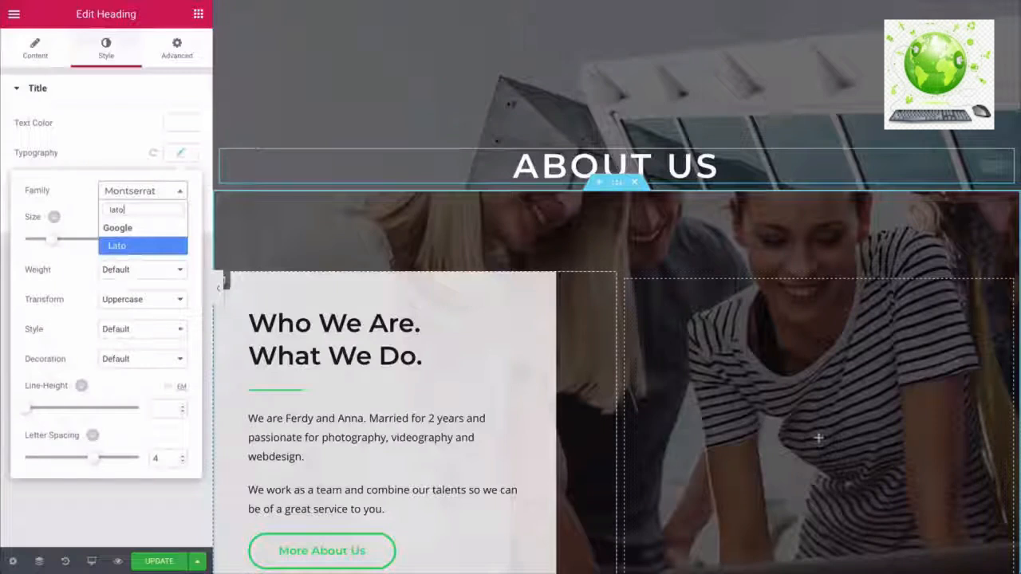
pyautogui.press('Return')
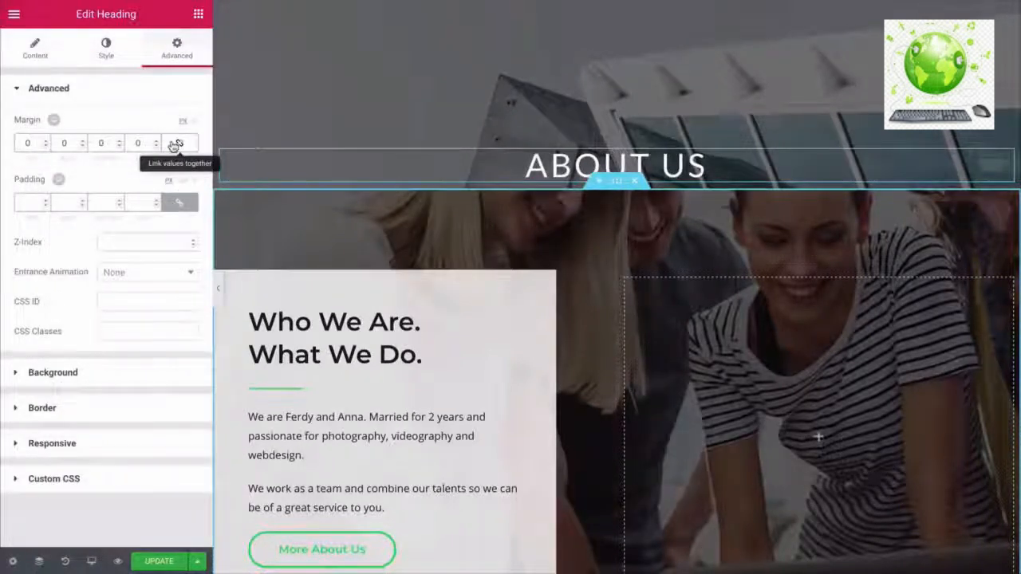
pyautogui.click(174, 145)
pyautogui.write('12')
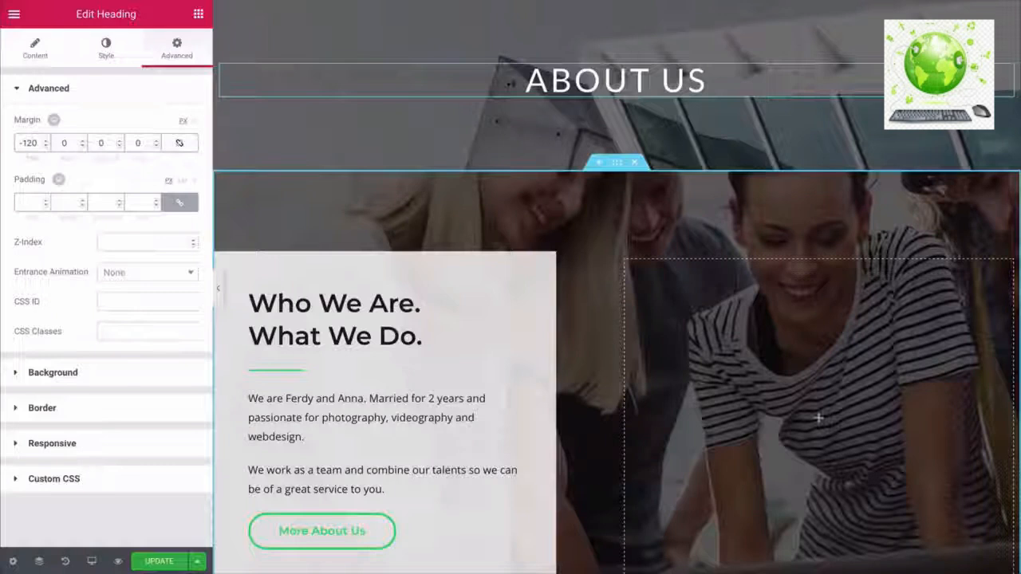
pyautogui.scroll(-2, 616, 359)
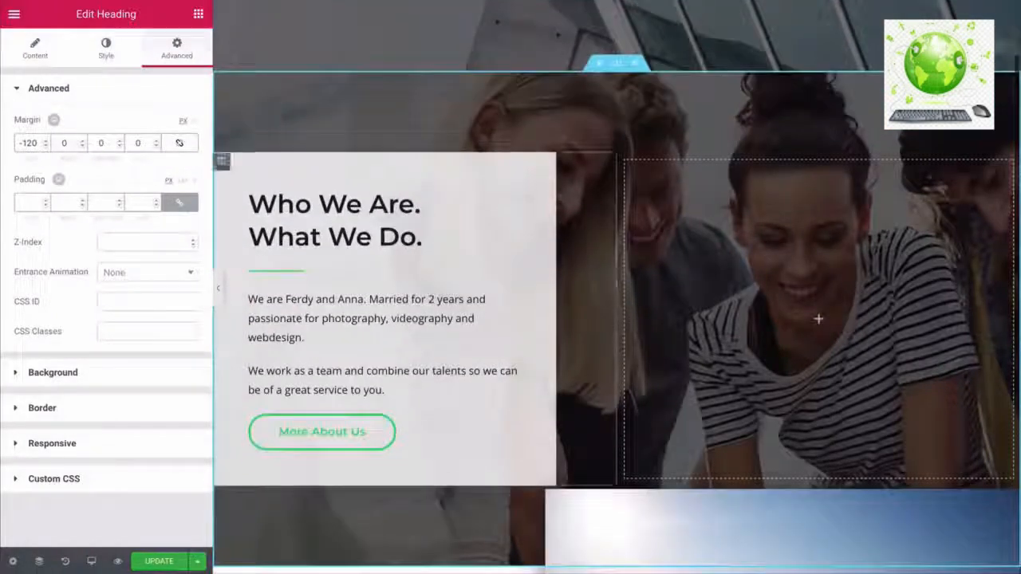
# - Set the mountain photo as the Who We Are section's background image
pyautogui.click(616, 63)
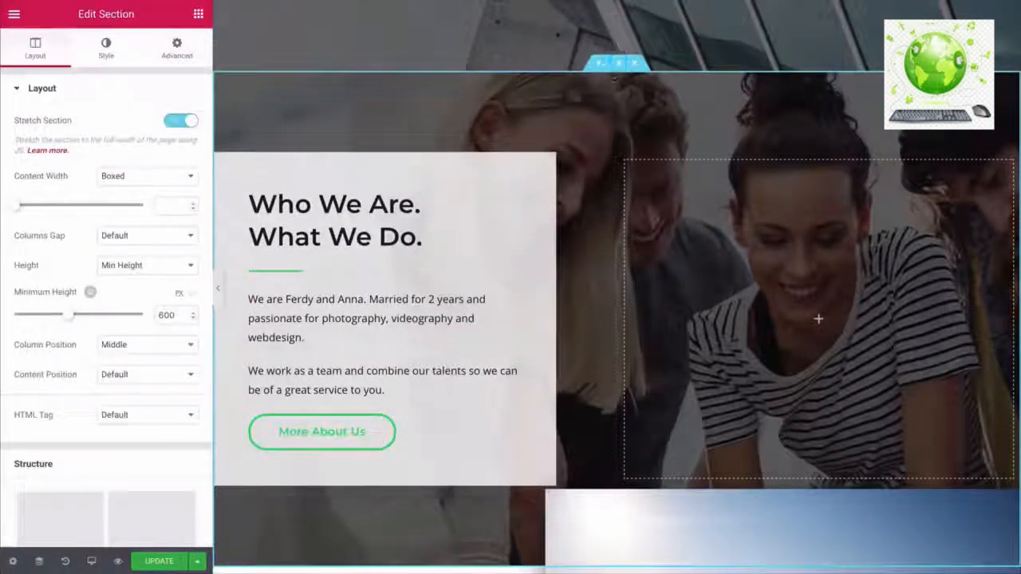
pyautogui.click(105, 51)
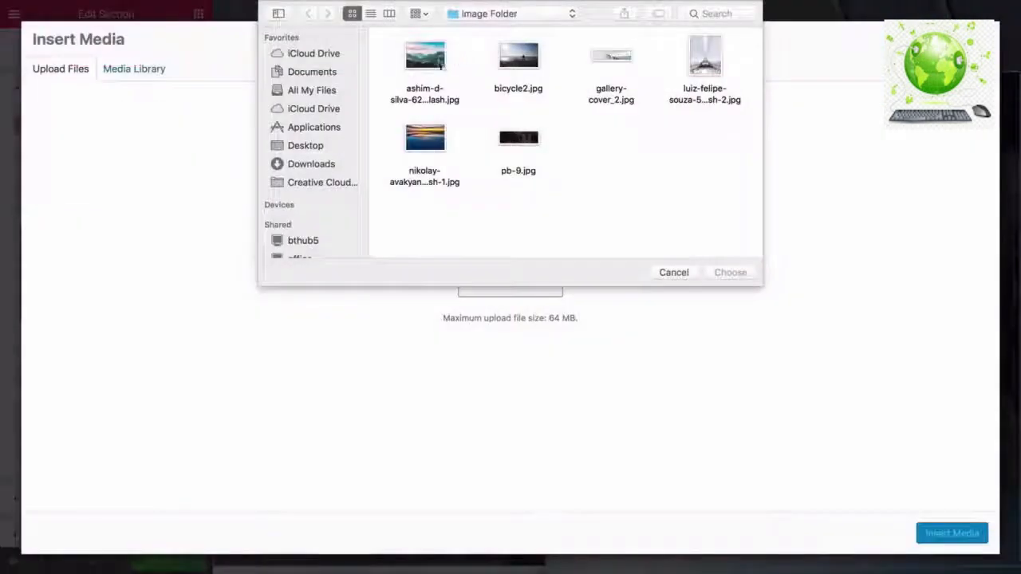
pyautogui.click(435, 64)
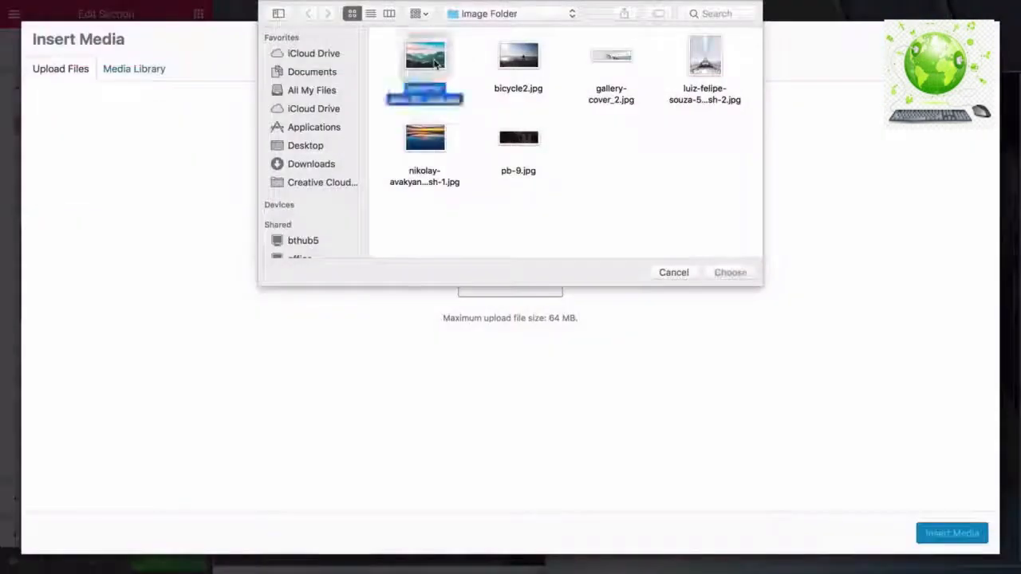
pyautogui.click(713, 269)
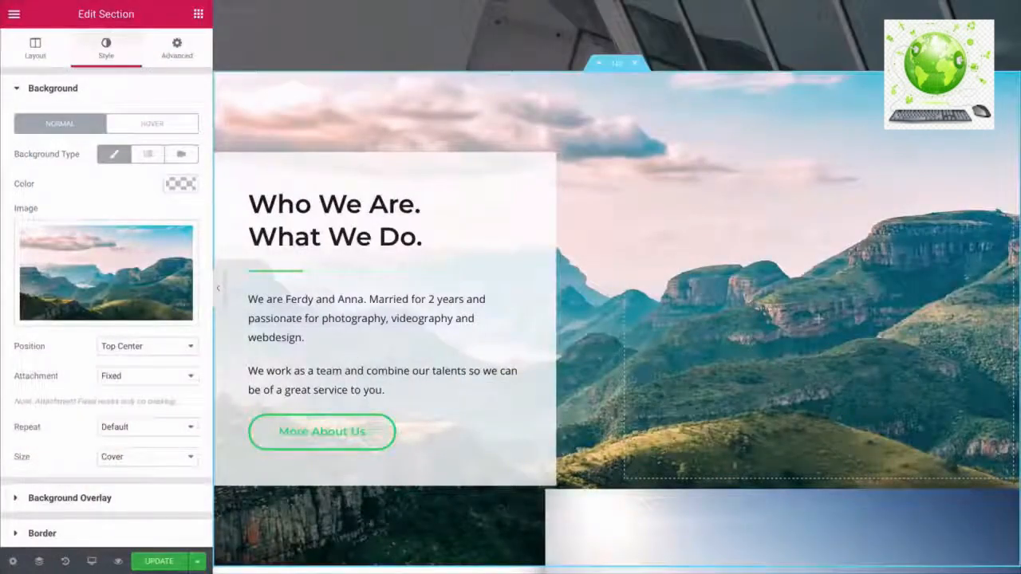
pyautogui.scroll(-3, 616, 319)
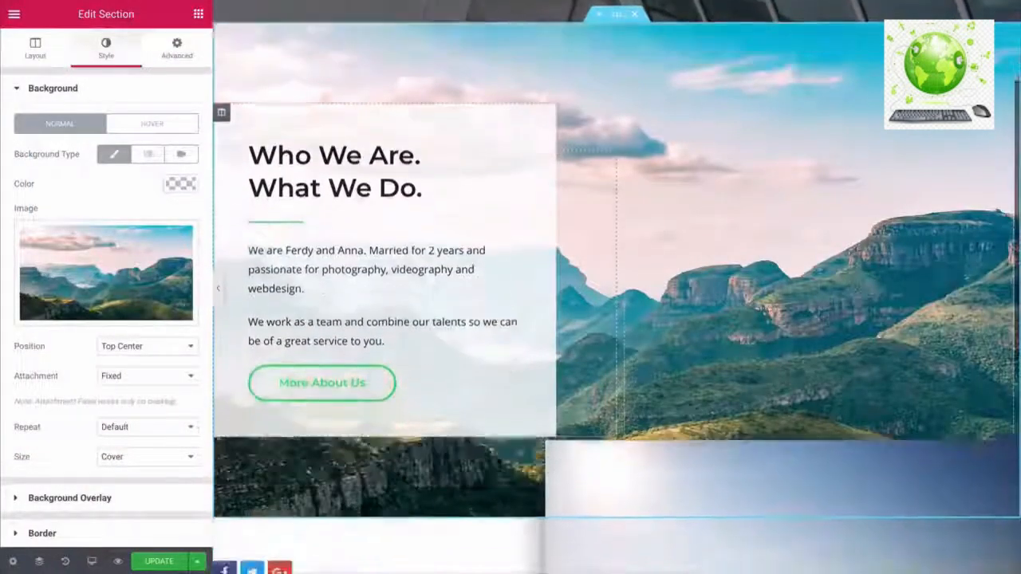
pyautogui.scroll(4, 617, 319)
pyautogui.scroll(1, 616, 319)
pyautogui.scroll(-1, 617, 319)
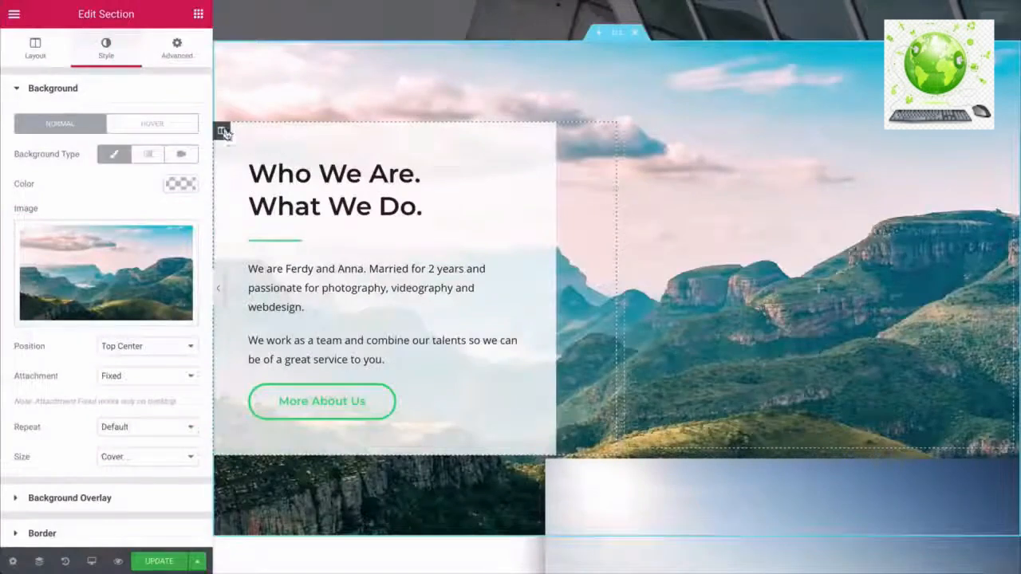
# - Lower the alpha of the text column's white background to make it more transparent
pyautogui.click(224, 132)
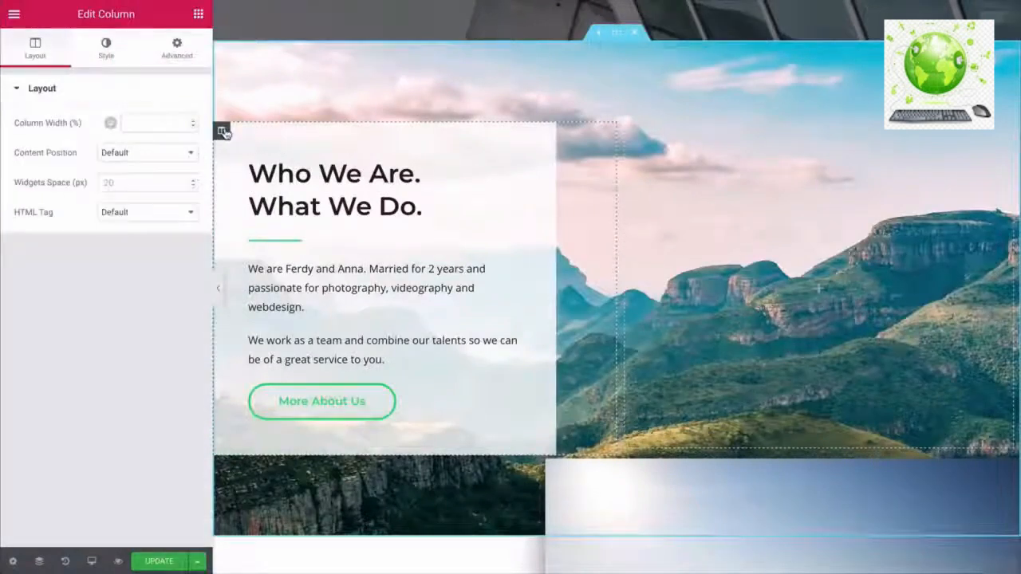
pyautogui.click(106, 45)
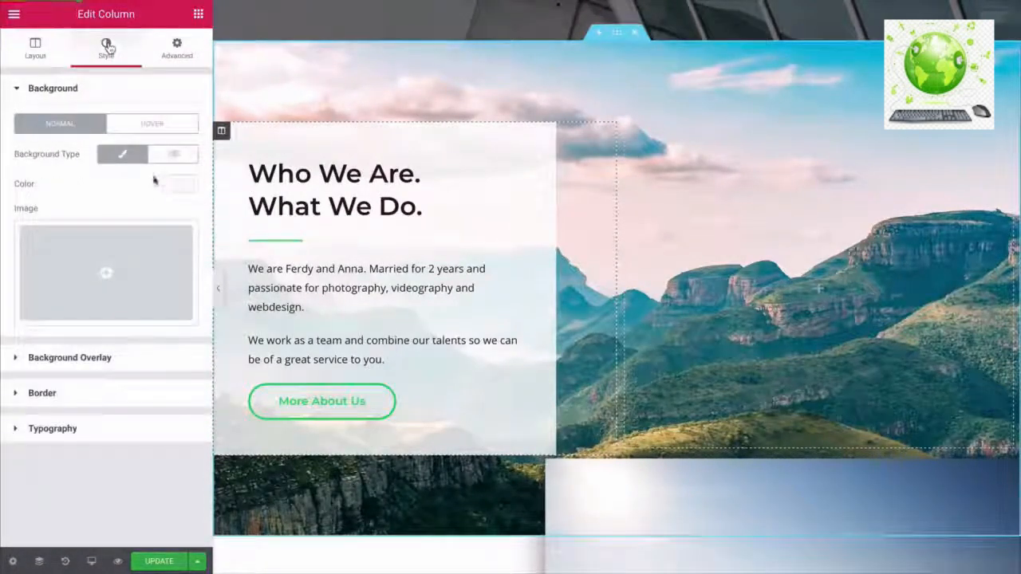
pyautogui.click(180, 184)
pyautogui.moveTo(187, 237)
pyautogui.mouseDown()
pyautogui.moveTo(186, 267)
pyautogui.moveTo(188, 256)
pyautogui.mouseUp()
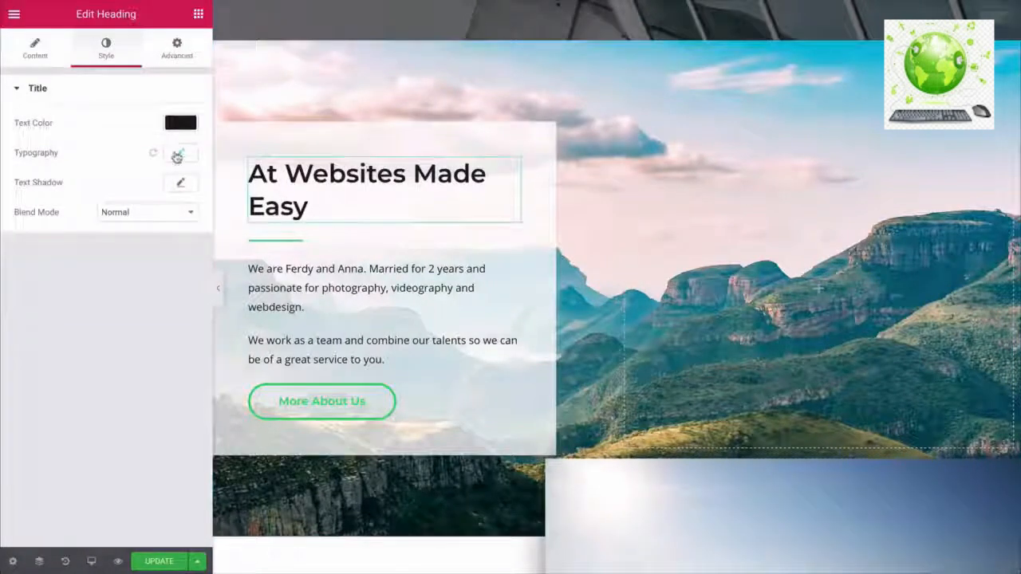
# - Shrink the heading to size 21 so it fits one line, and delete the divider below it
pyautogui.click(177, 155)
pyautogui.moveTo(44, 241); pyautogui.dragTo(38, 241)
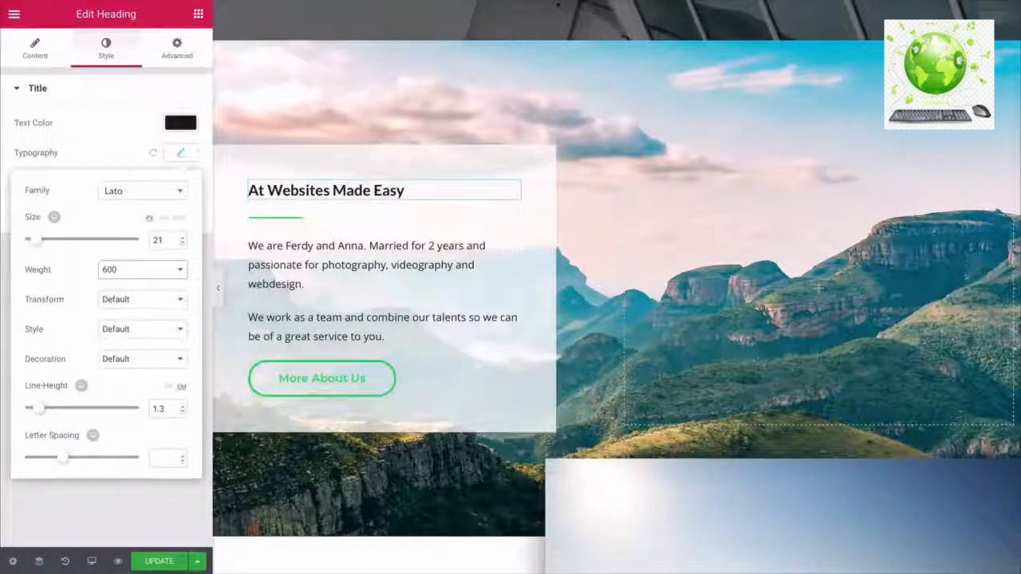
pyautogui.rightClick(511, 223)
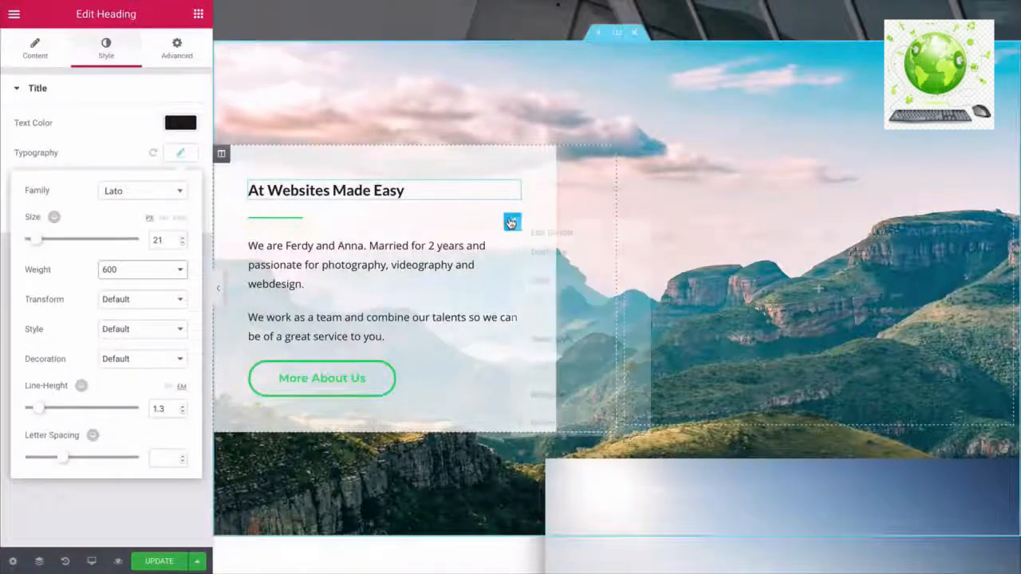
pyautogui.click(550, 422)
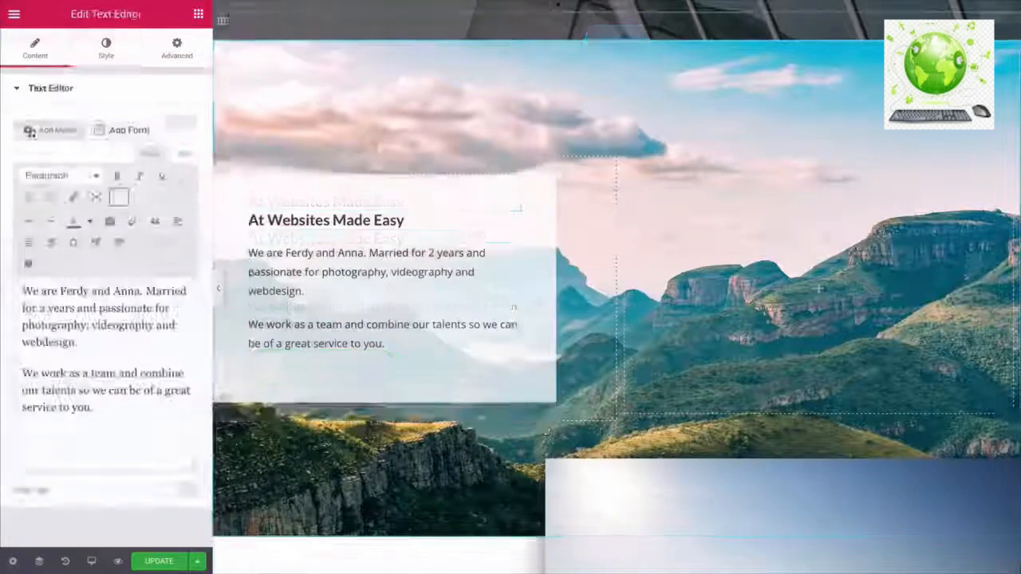
# - Replace the two body paragraphs with the pasted online-business text and review the column
pyautogui.moveTo(94, 408); pyautogui.dragTo(21, 285)
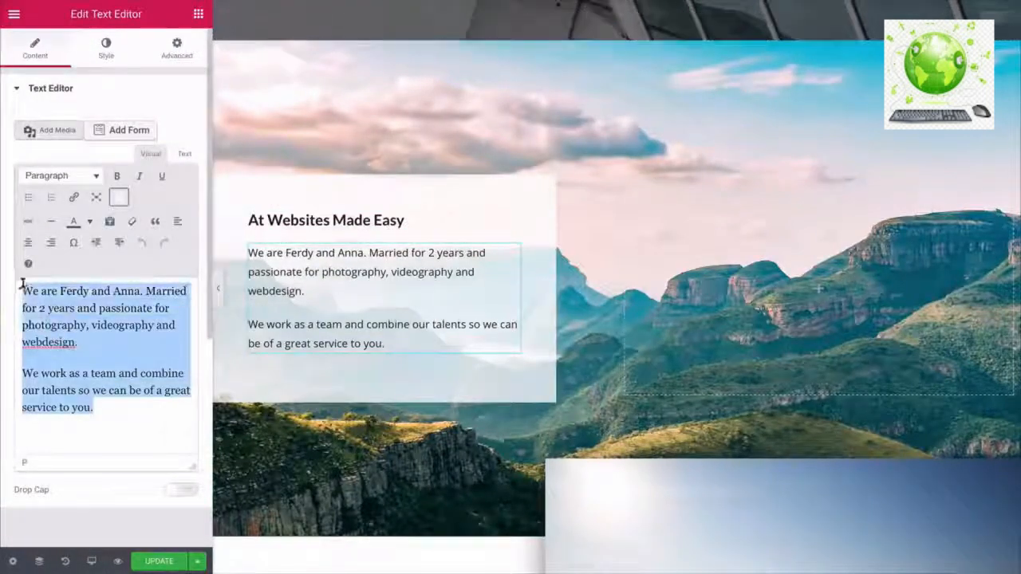
pyautogui.write('We think building an online business should be an enjoyable and profitable experience for you.  We also believe that when you help your customers find solutions to their most pressing problems, you inspire lifelong loyalty, meaning you make more money in the process!  Building a successful business online can be really challenging because there are so many moving parts to consider such as your website, crafting offers, getting traffic and then converting the traffic into paying customers.')
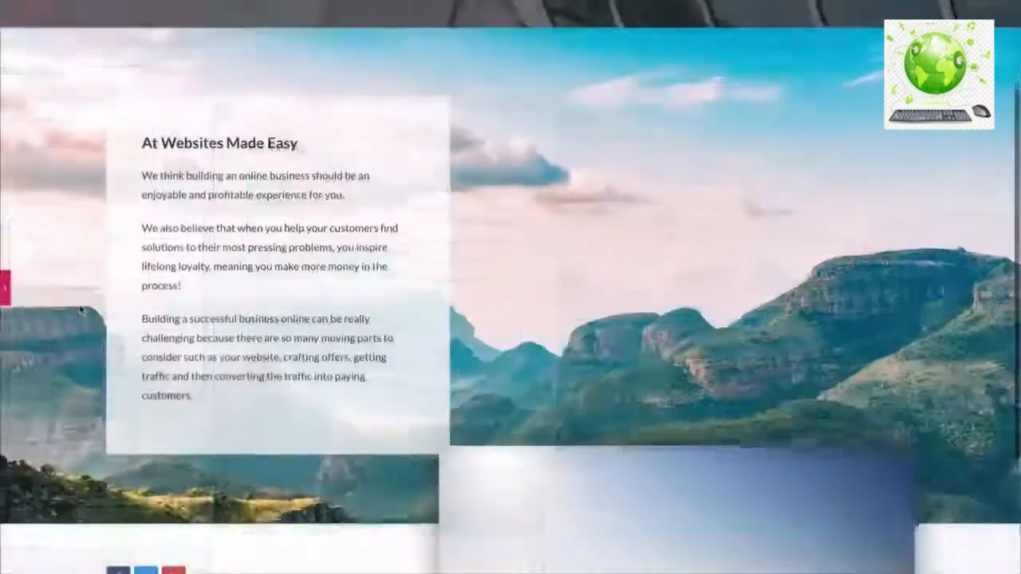
pyautogui.scroll(-3, 79, 311)
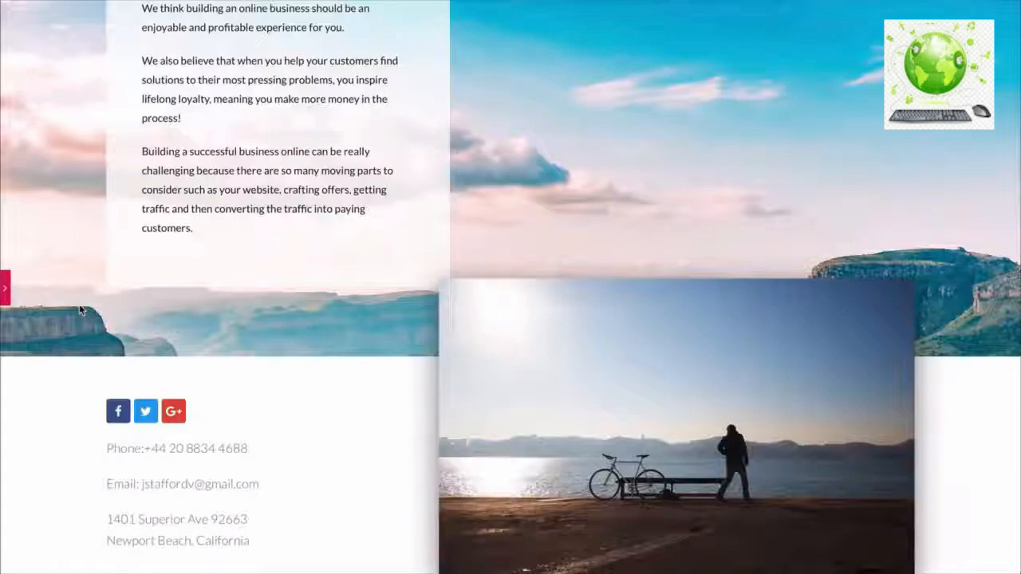
pyautogui.scroll(3, 80, 309)
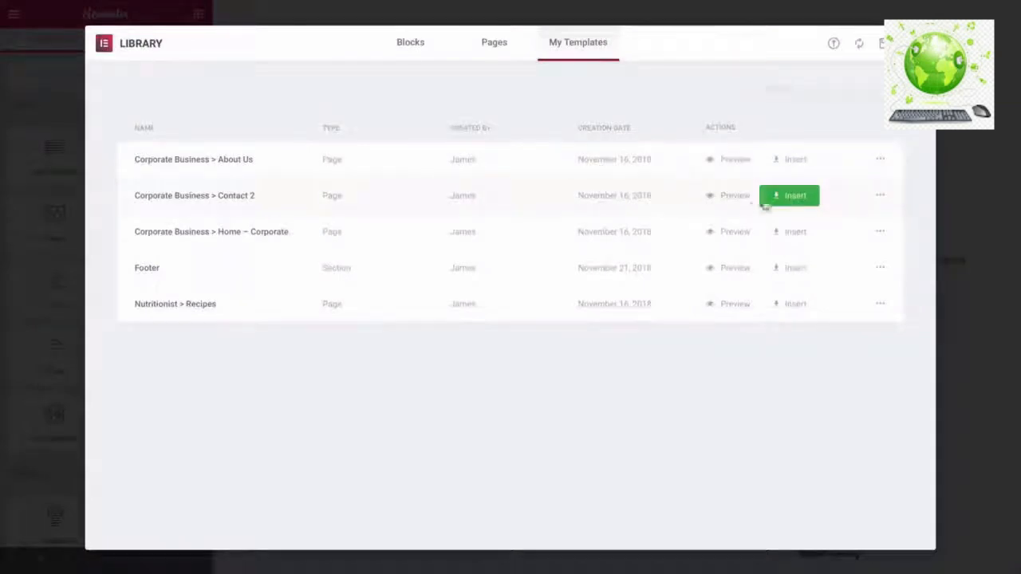
# - Insert the Corporate Business Contact 2 template with its page settings and review the banner, contact info and map
pyautogui.click(782, 197)
pyautogui.click(572, 333)
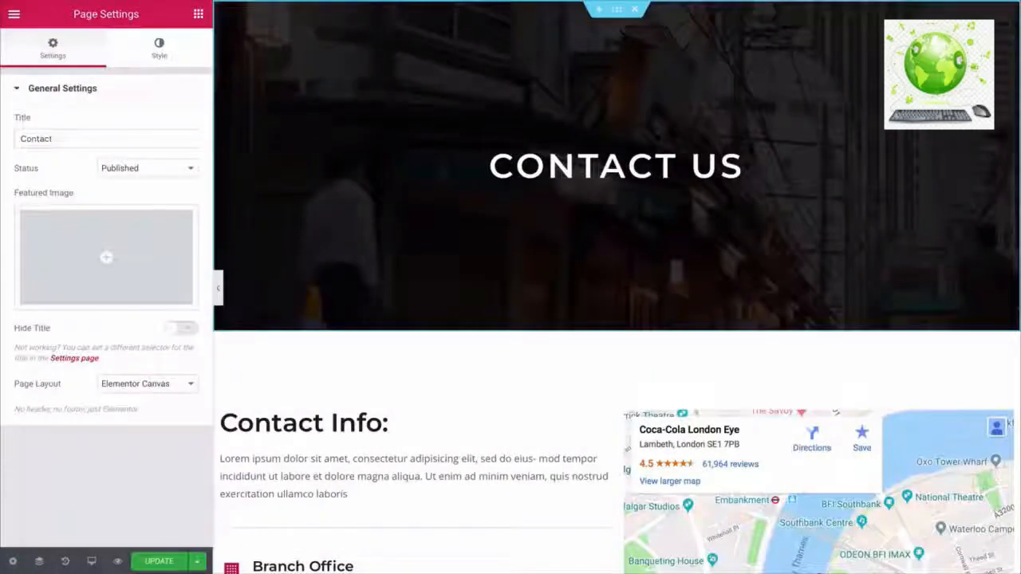
pyautogui.scroll(-4, 616, 287)
pyautogui.scroll(-3, 617, 280)
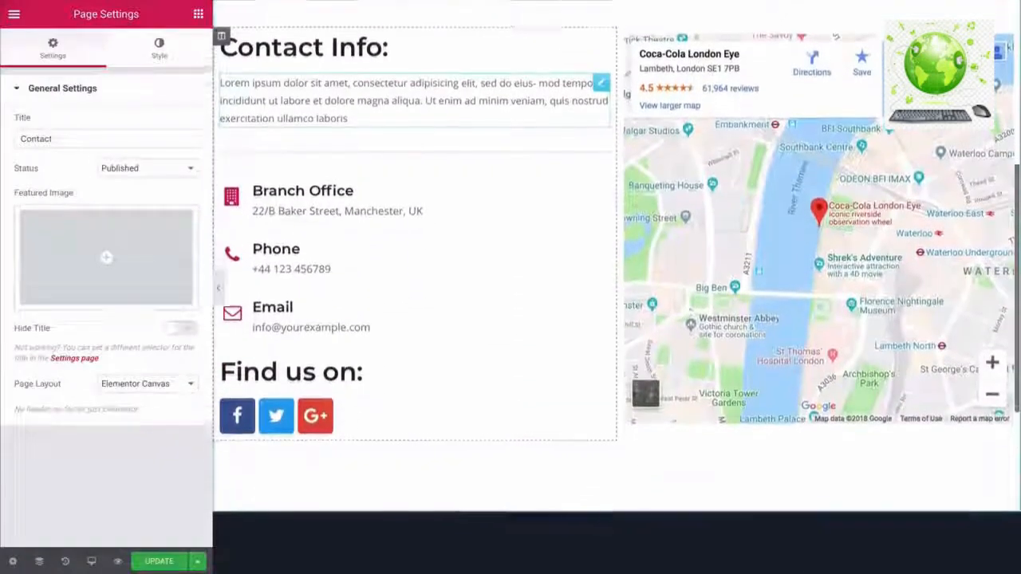
pyautogui.scroll(1, 616, 280)
pyautogui.scroll(10, 617, 287)
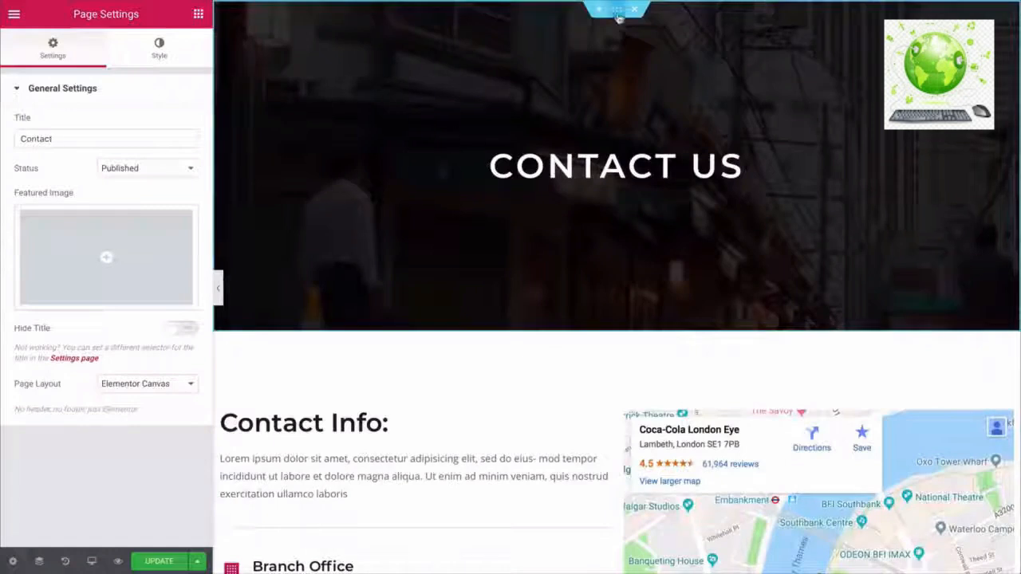
pyautogui.click(618, 9)
# - Give the CONTACT US banner the pb-9.jpg background and set its bottom padding to 0
pyautogui.click(106, 49)
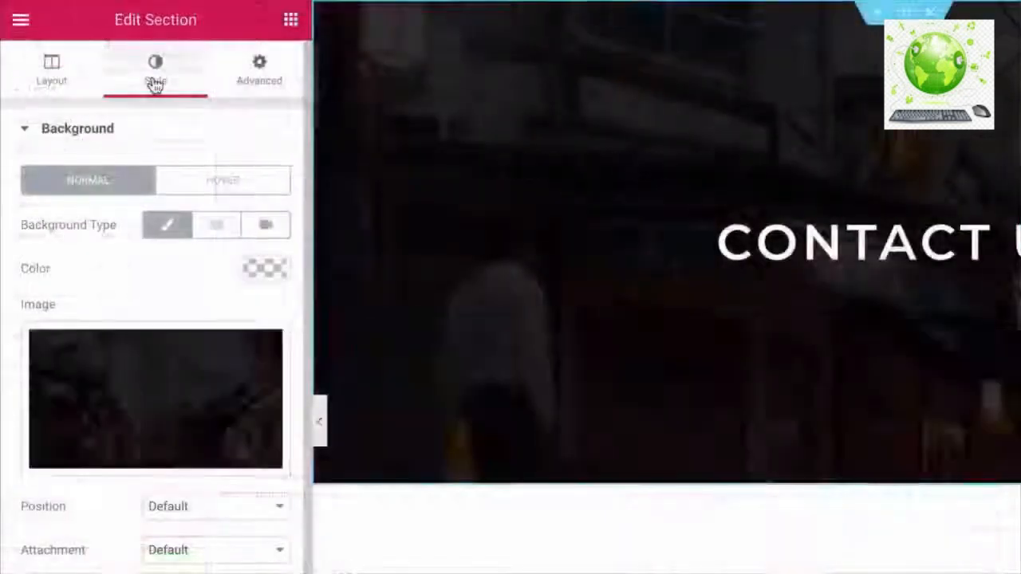
pyautogui.click(137, 381)
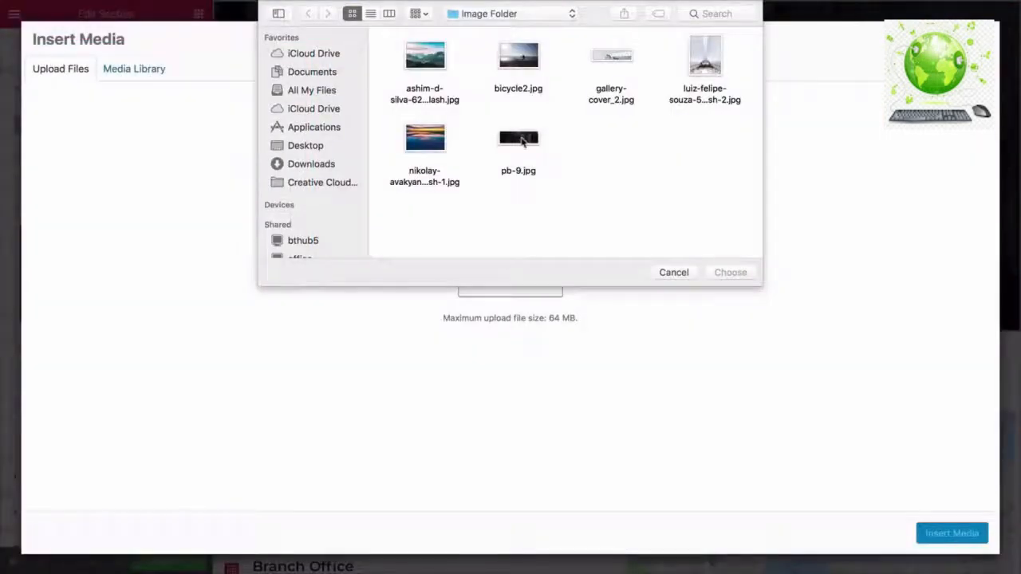
pyautogui.click(523, 142)
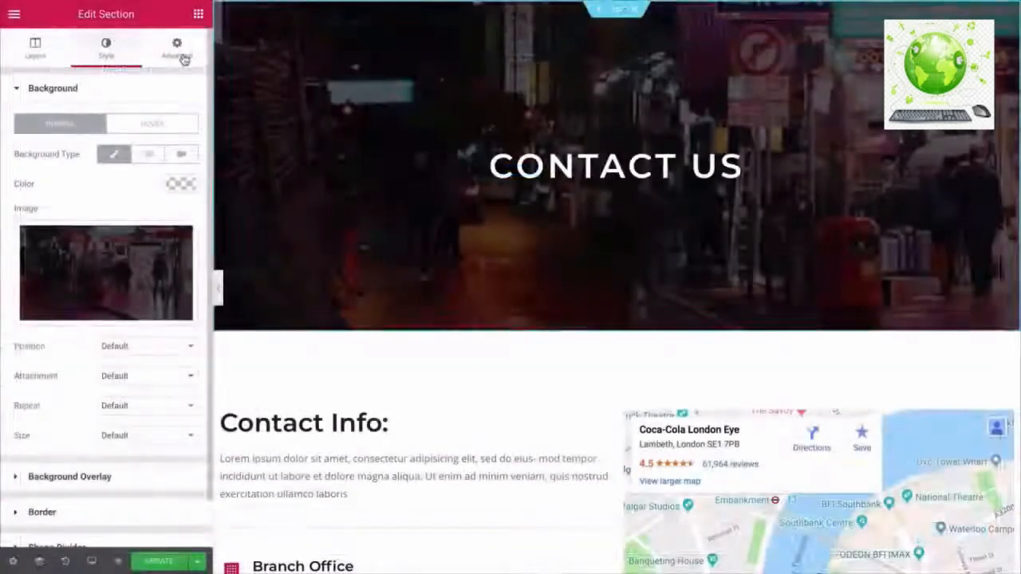
pyautogui.click(178, 51)
pyautogui.click(108, 202)
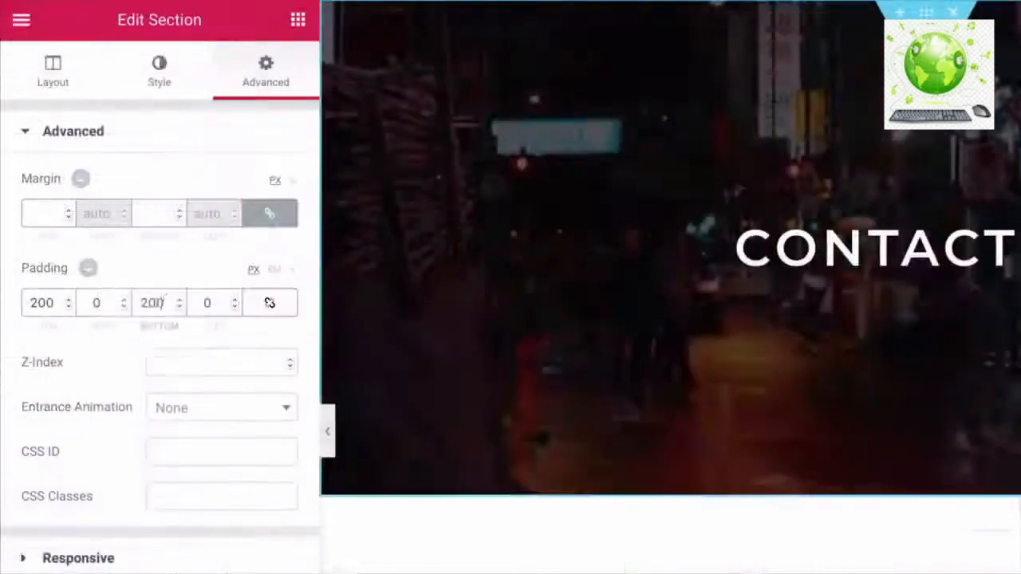
pyautogui.press('BackSpace')
pyautogui.press('BackSpace')
pyautogui.press('BackSpace')
pyautogui.write('0')
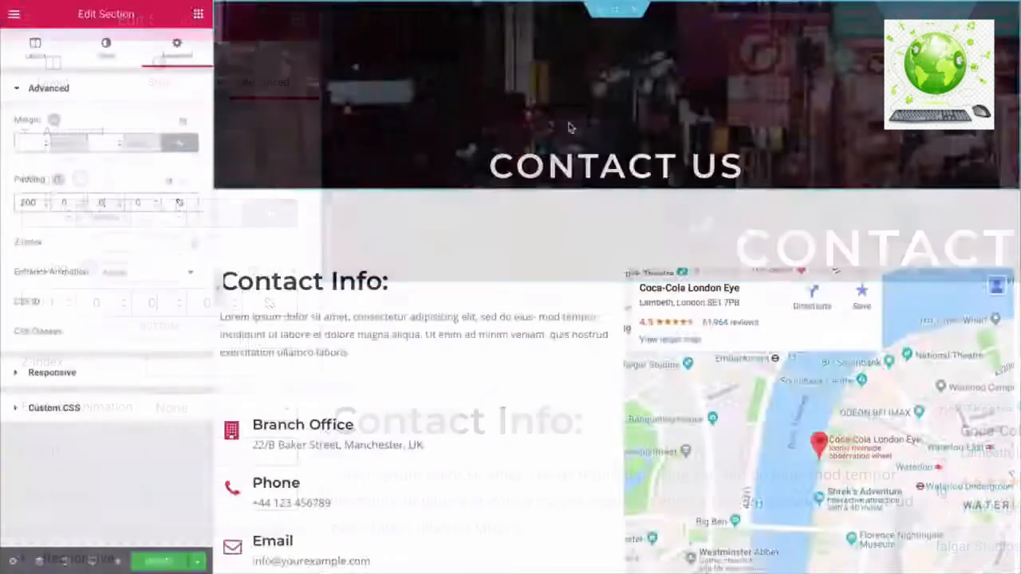
# - Check the CONTACT US heading's margin and typography: Lato, 44 px, uppercase
pyautogui.click(582, 155)
pyautogui.click(177, 49)
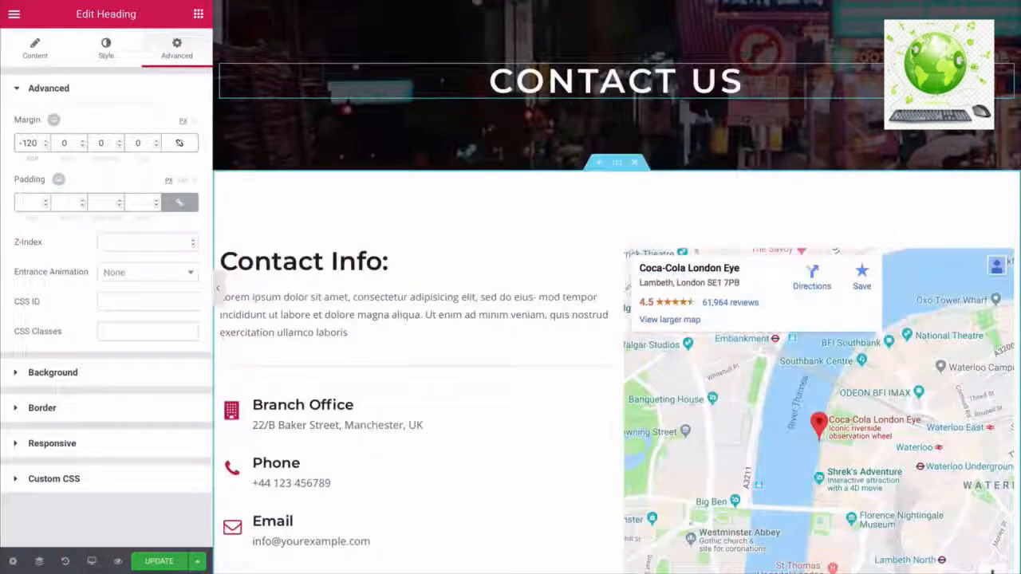
pyautogui.click(105, 56)
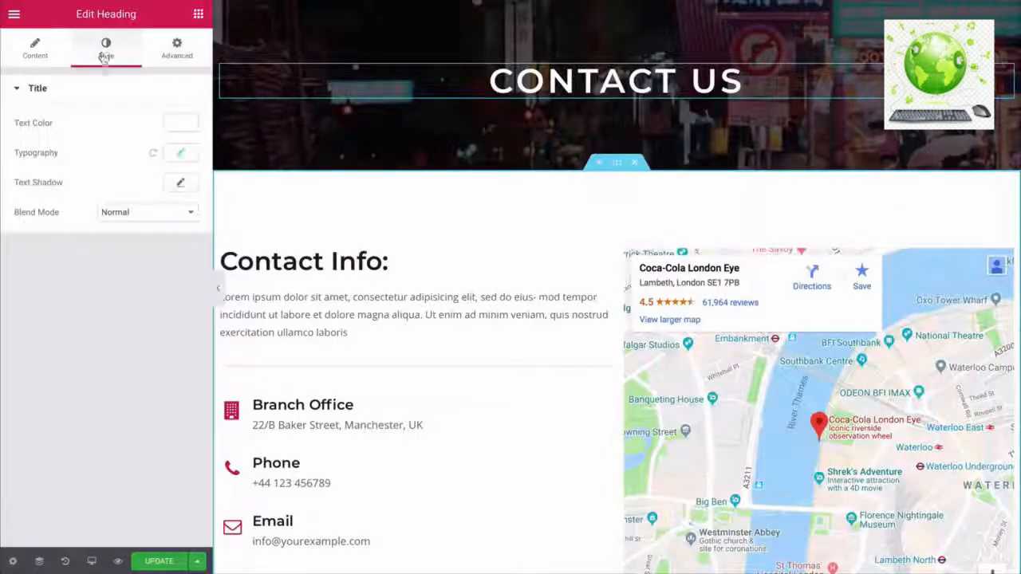
pyautogui.click(174, 152)
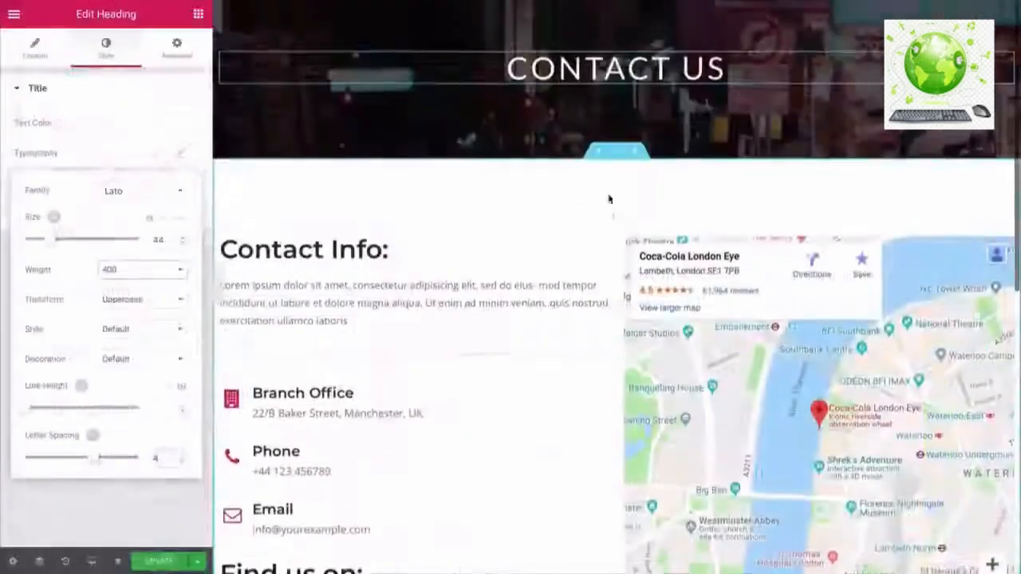
pyautogui.scroll(-3, 608, 199)
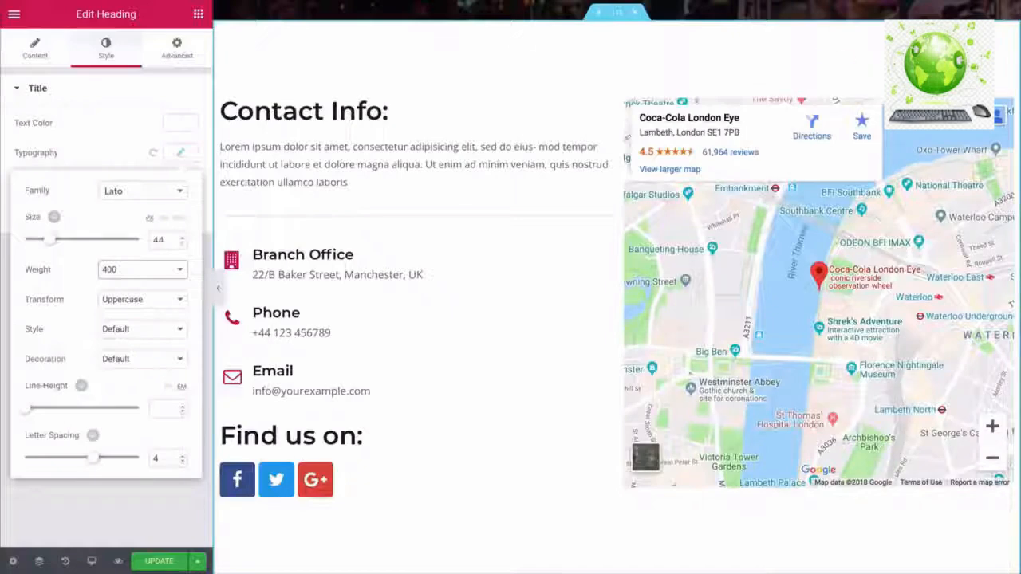
pyautogui.click(910, 121)
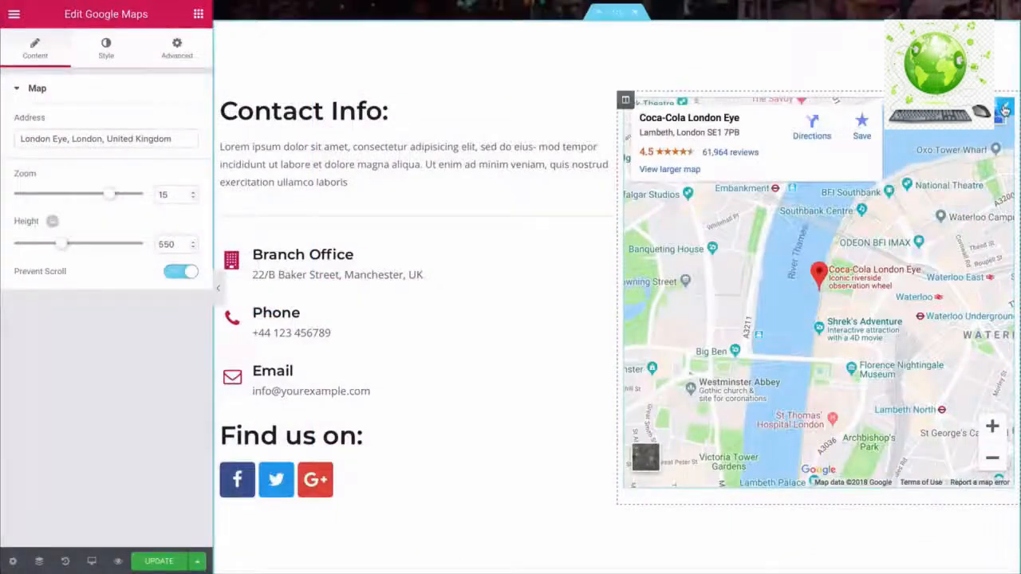
# - Delete the map, divider, Branch Office box, 'Find us on' heading and lorem ipsum paragraph
pyautogui.rightClick(1006, 109)
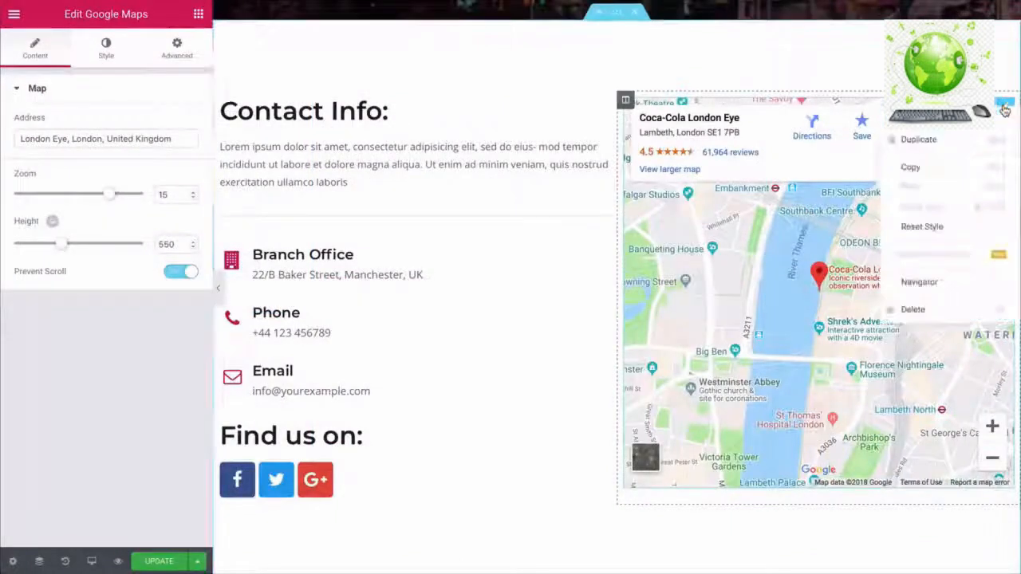
pyautogui.click(926, 309)
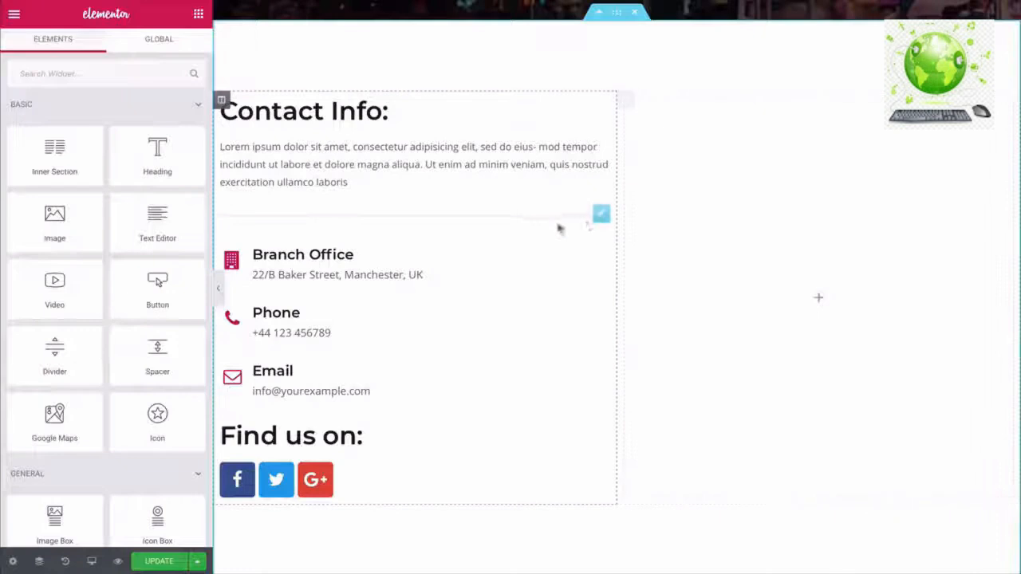
pyautogui.rightClick(601, 214)
pyautogui.click(618, 412)
pyautogui.rightClick(599, 213)
pyautogui.click(627, 411)
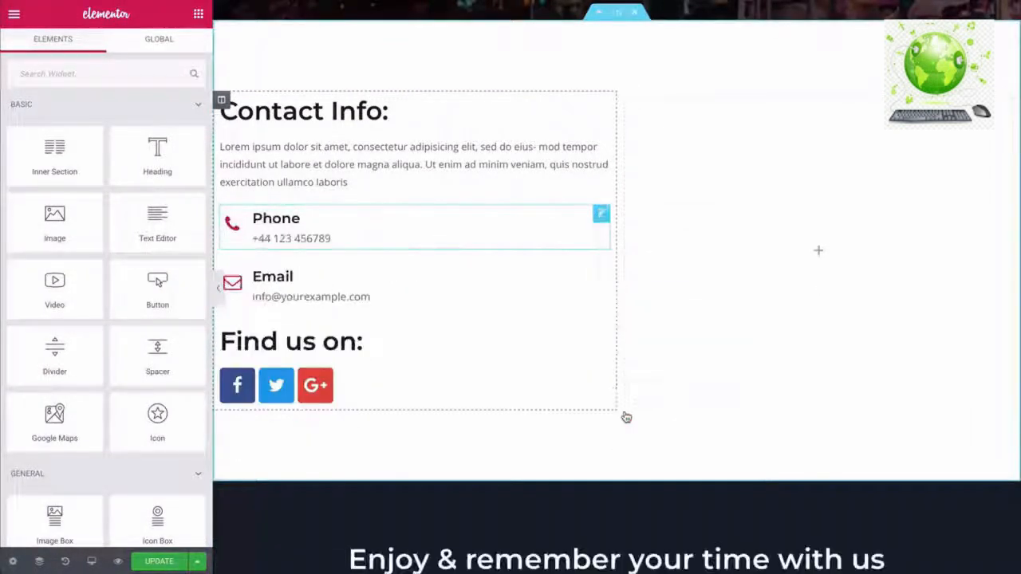
pyautogui.rightClick(601, 338)
pyautogui.click(630, 540)
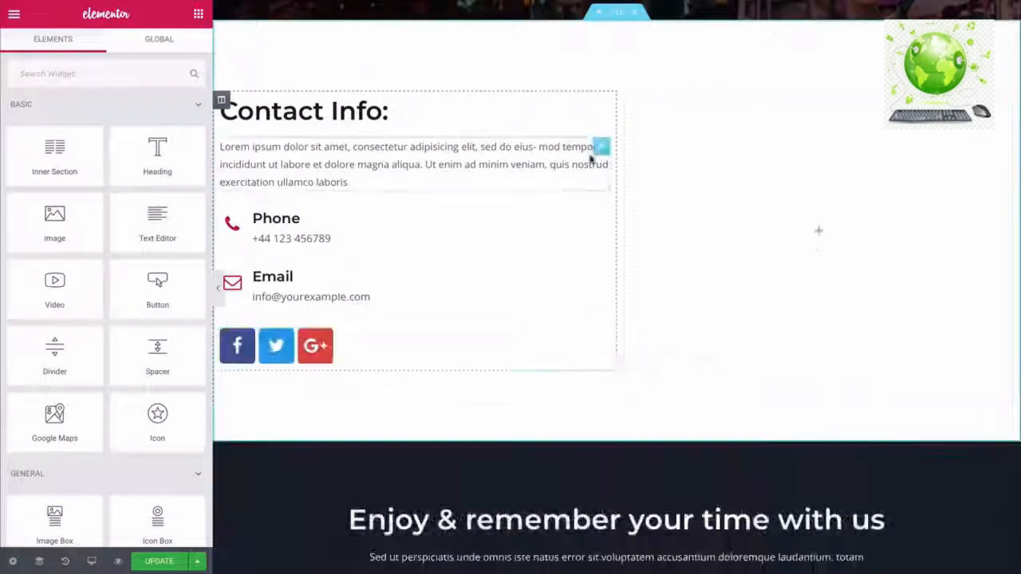
pyautogui.rightClick(601, 149)
pyautogui.click(631, 350)
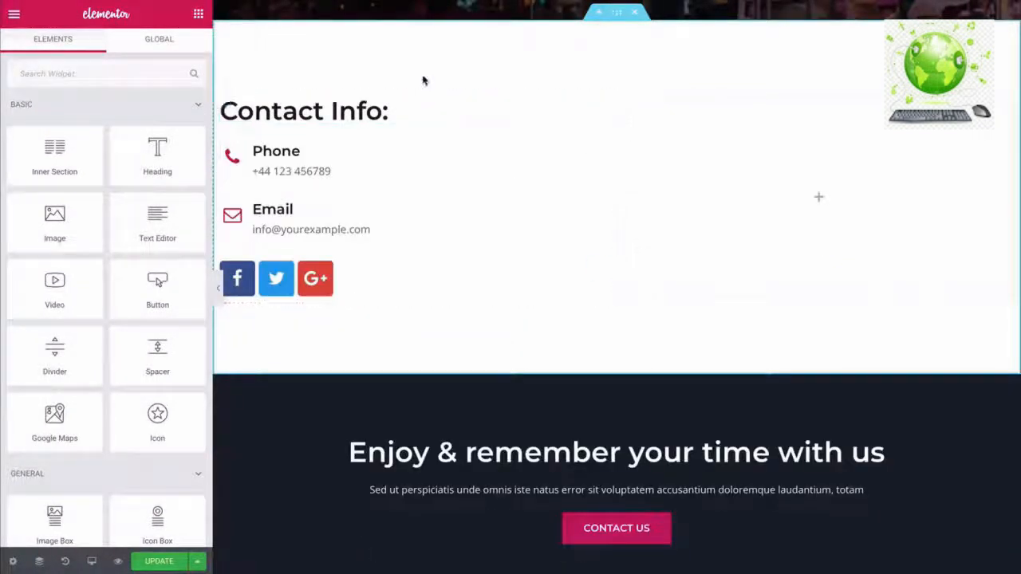
# - Move the social icons under the Contact Us heading, shrink them and add top padding
pyautogui.click(347, 104)
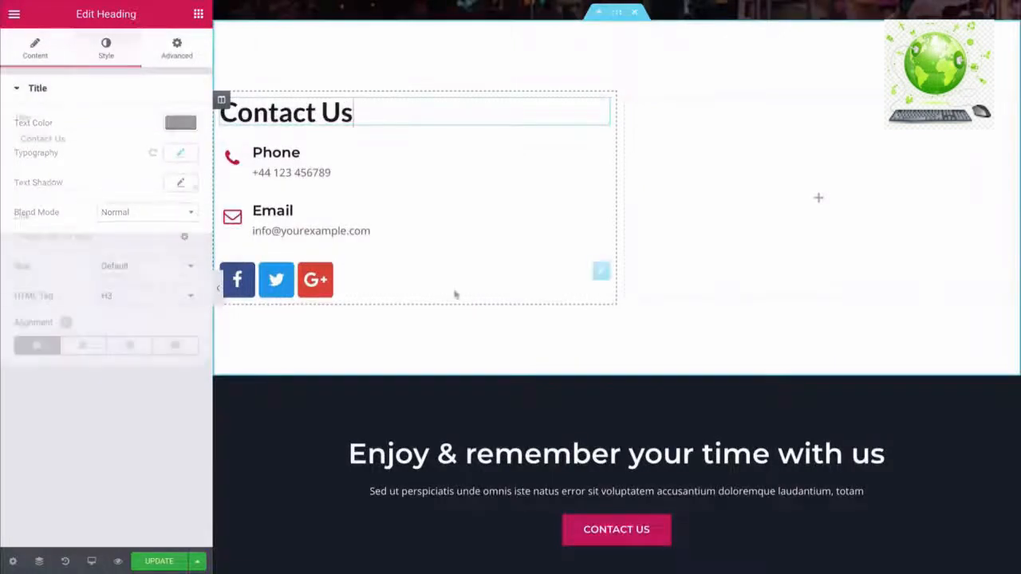
pyautogui.moveTo(604, 275); pyautogui.dragTo(558, 135)
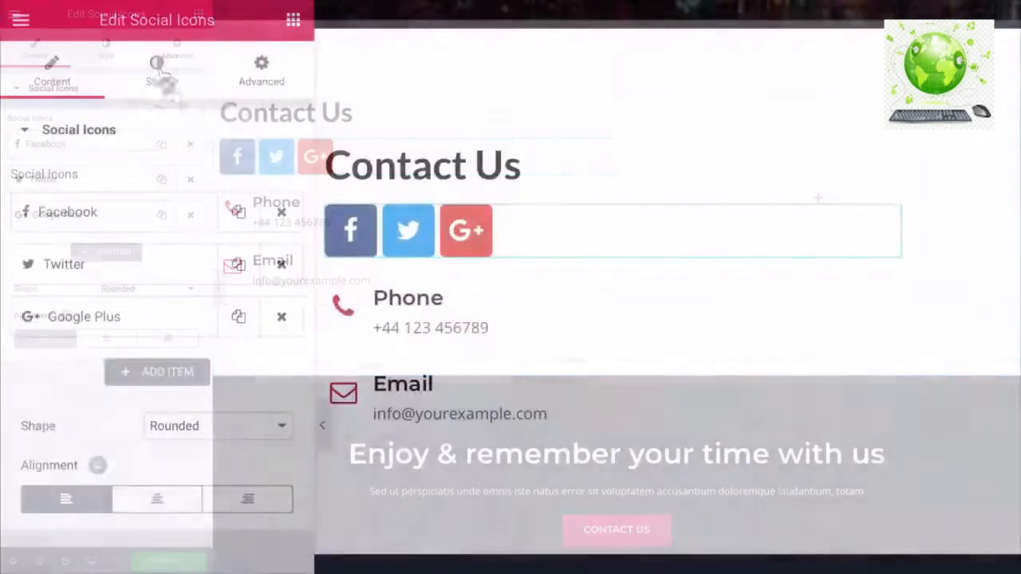
pyautogui.click(108, 49)
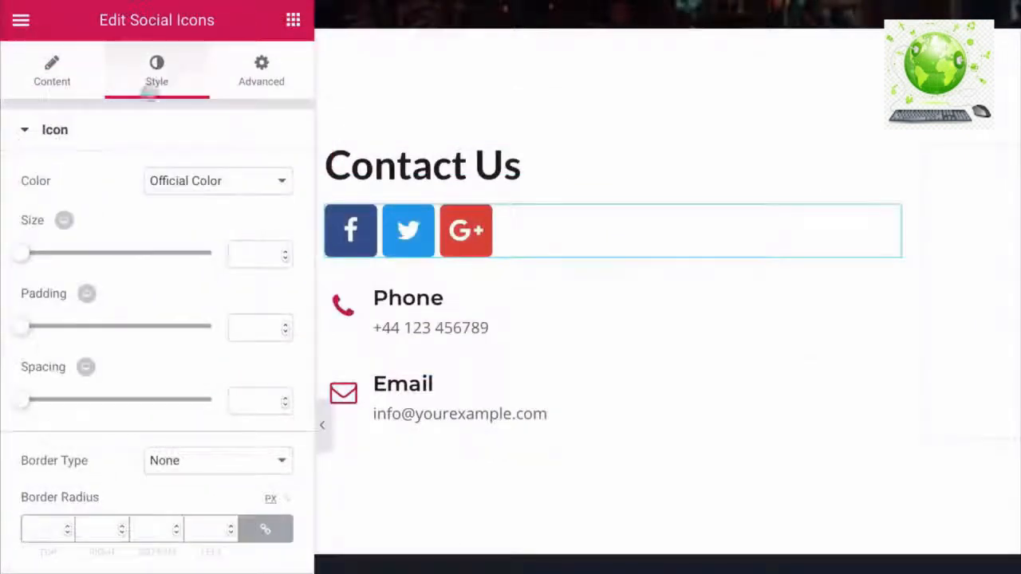
pyautogui.moveTo(30, 263); pyautogui.dragTo(36, 263)
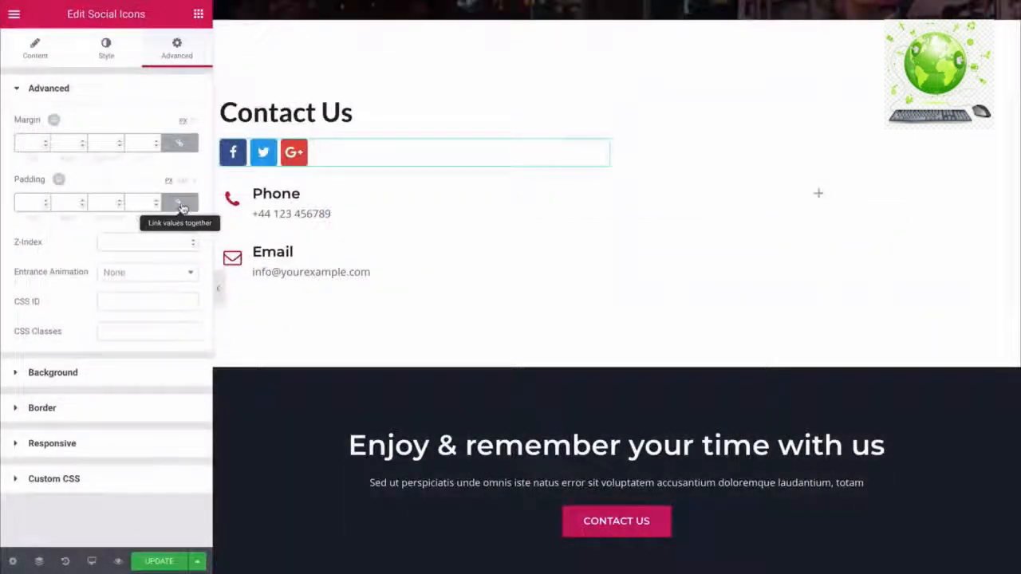
pyautogui.click(182, 206)
pyautogui.click(45, 201)
pyautogui.moveTo(45, 203); pyautogui.dragTo(45, 202)
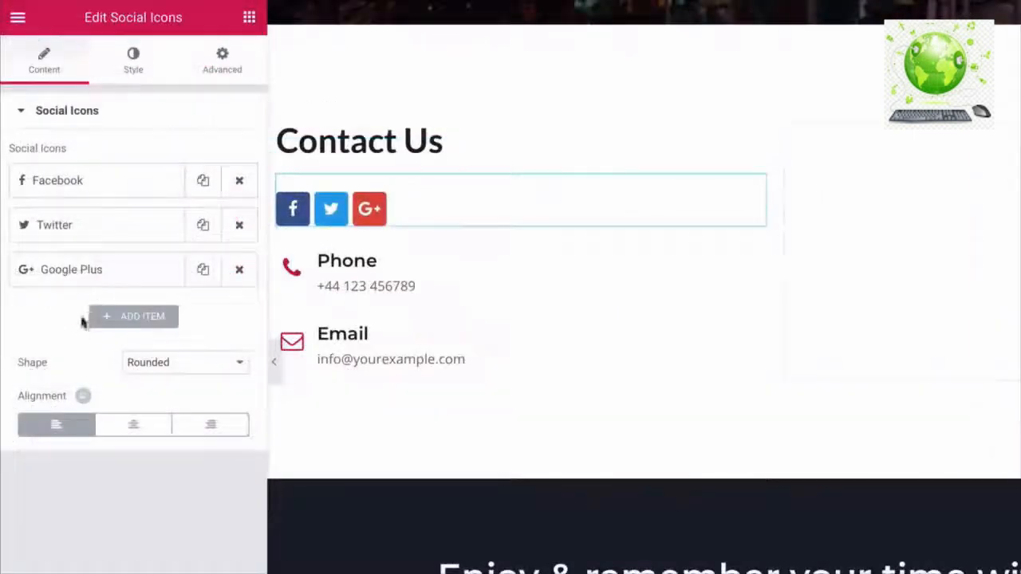
# - Add an Instagram social icon and change the Google Plus icon to YouTube
pyautogui.click(125, 323)
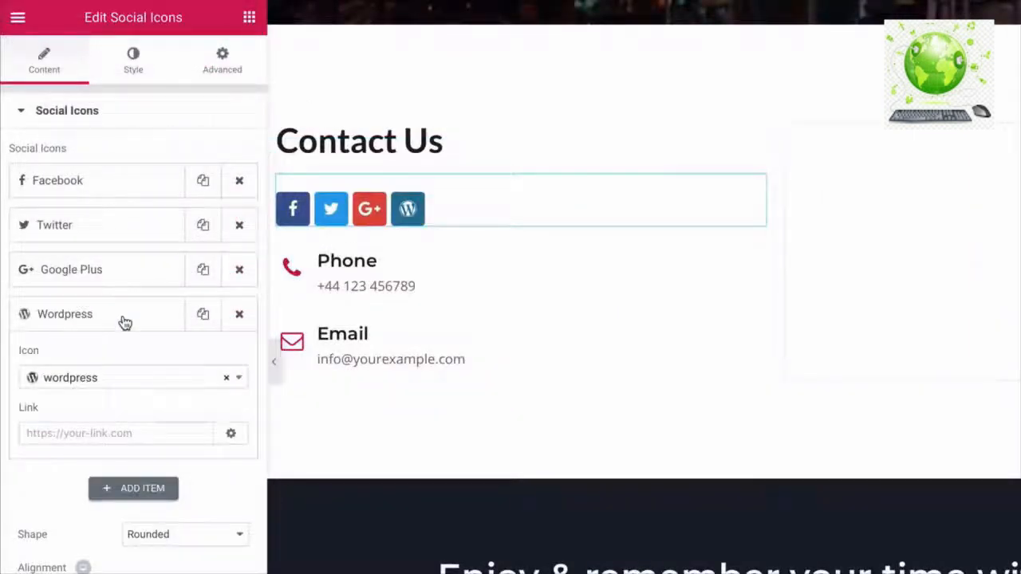
pyautogui.click(100, 377)
pyautogui.write('in')
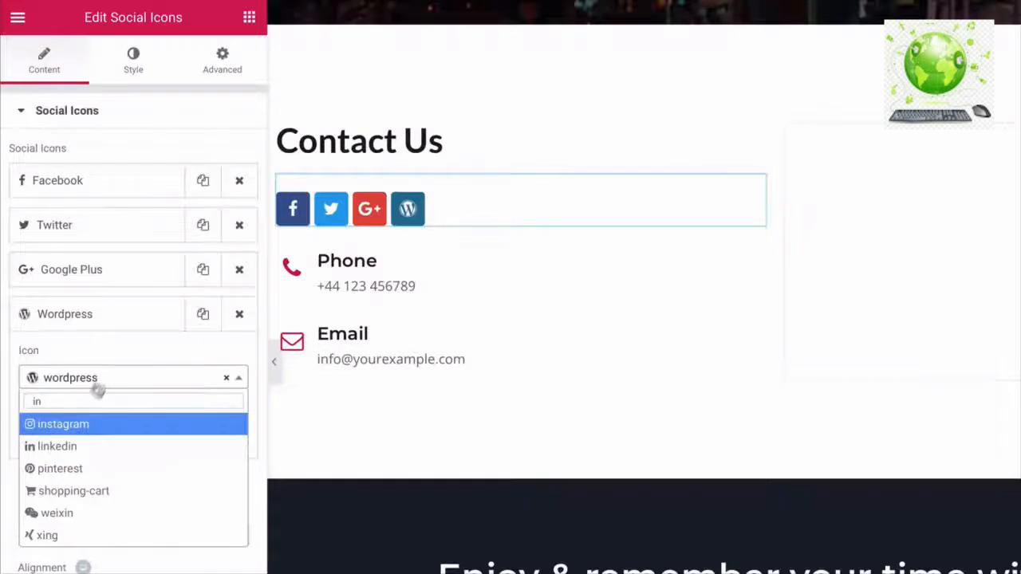
pyautogui.click(64, 426)
pyautogui.click(96, 275)
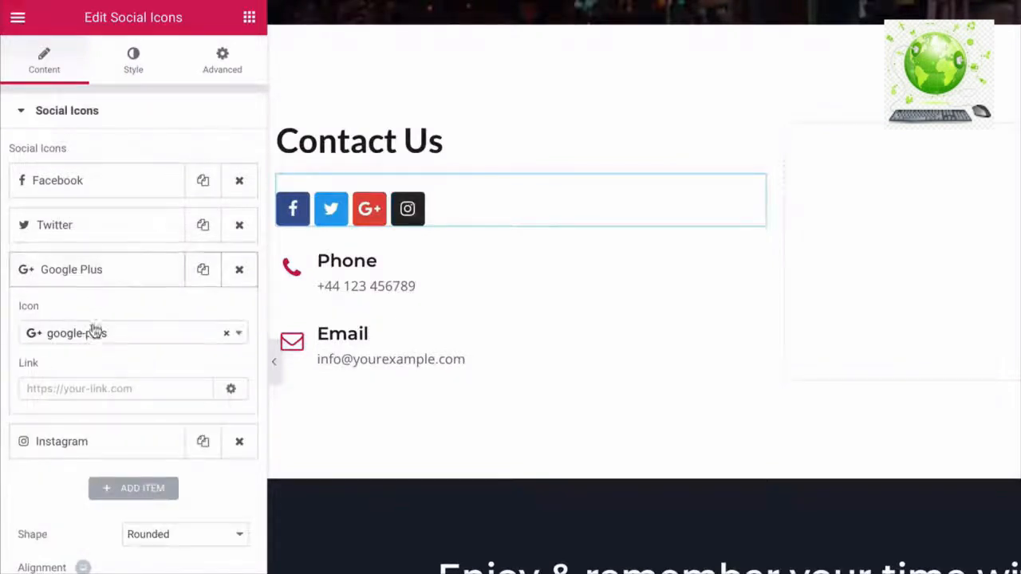
pyautogui.click(96, 333)
pyautogui.write('yo')
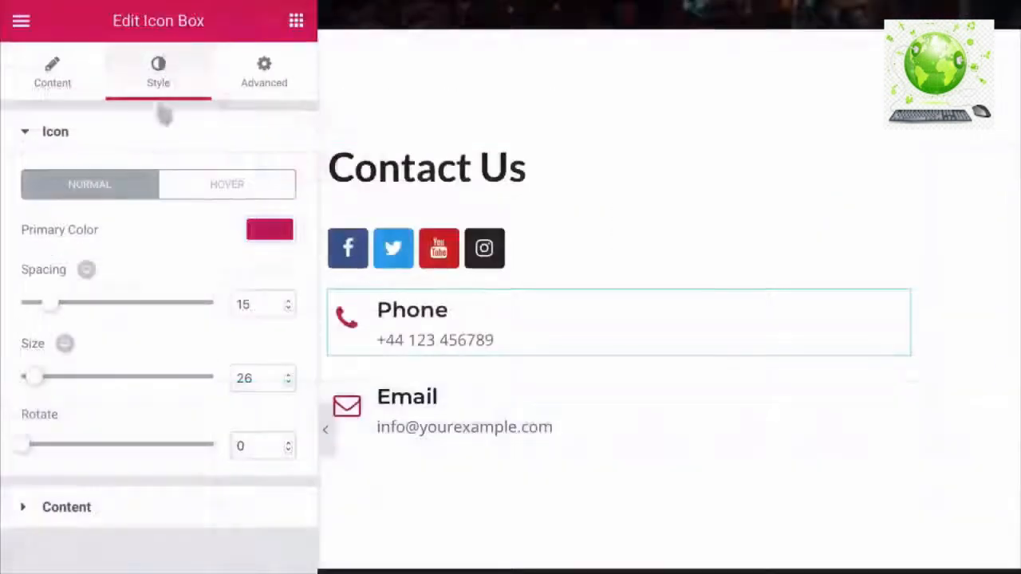
# - Make the phone and email icons teal (#27ddad) and move the Contact Us block to the right column
pyautogui.moveTo(35, 381); pyautogui.dragTo(33, 380)
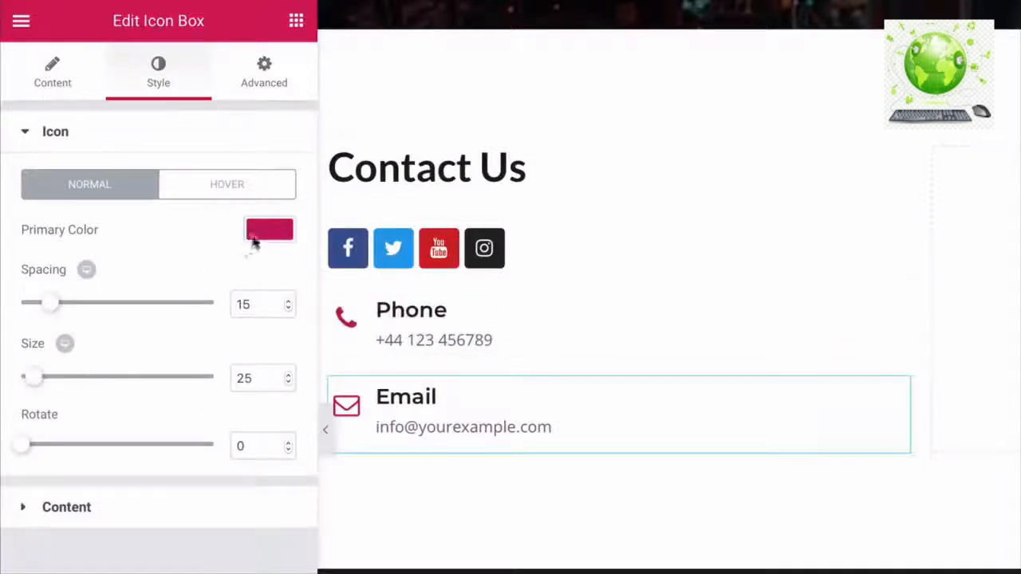
pyautogui.click(266, 232)
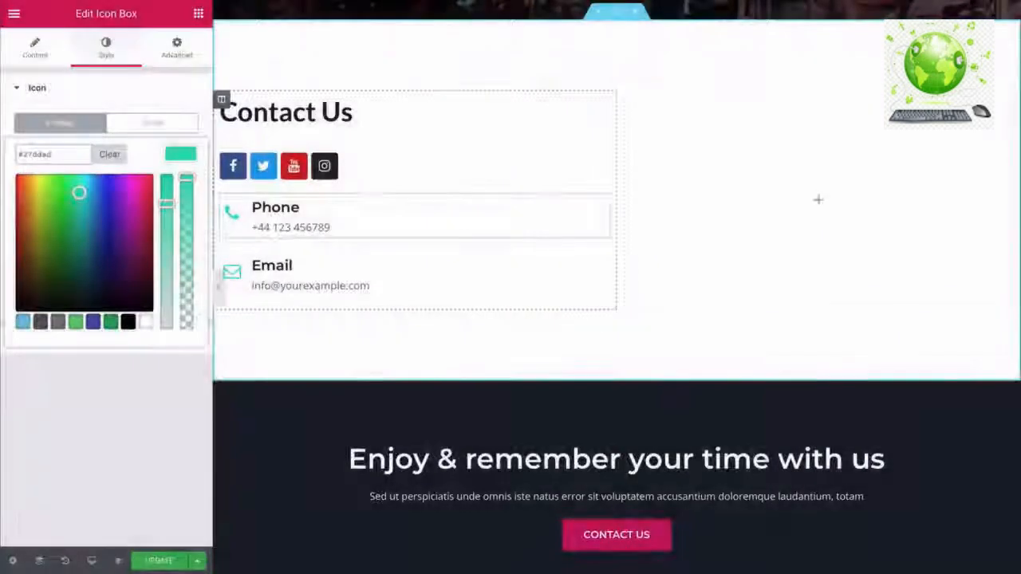
pyautogui.moveTo(222, 100); pyautogui.dragTo(684, 139)
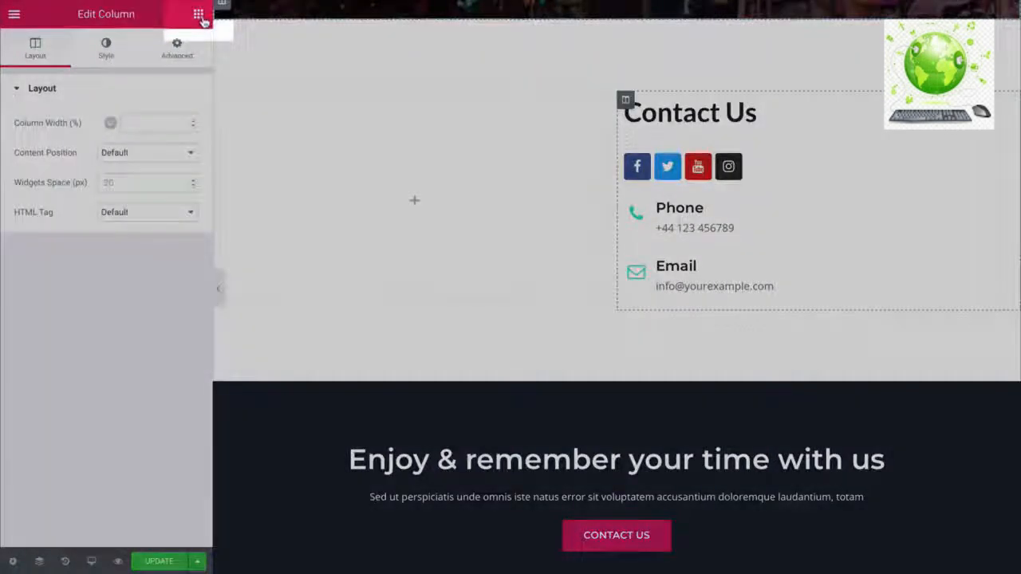
# - Search widgets for 'contact' and drop a Premium Contact Form7 widget into the empty left column
pyautogui.click(198, 14)
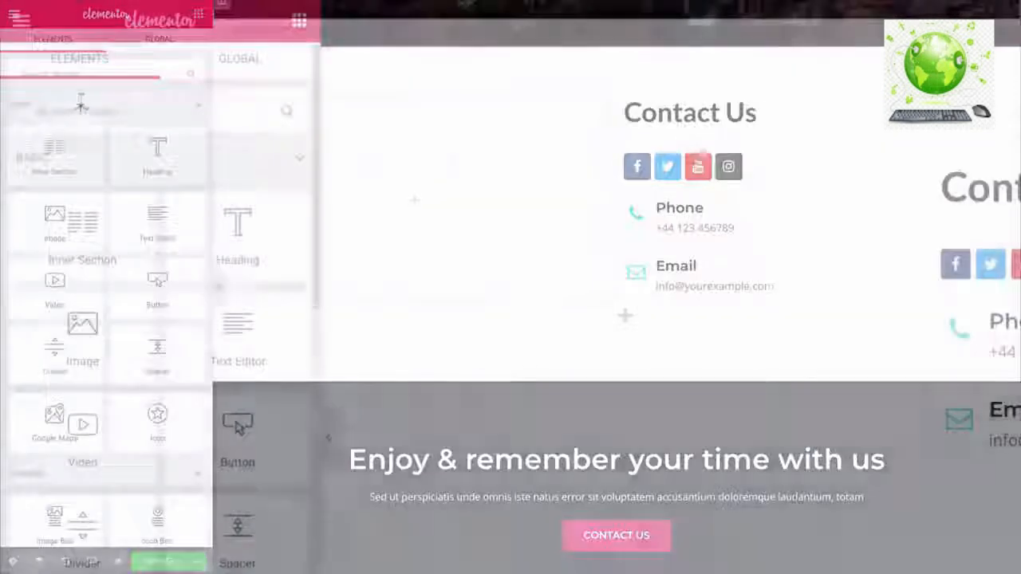
pyautogui.write('contact i')
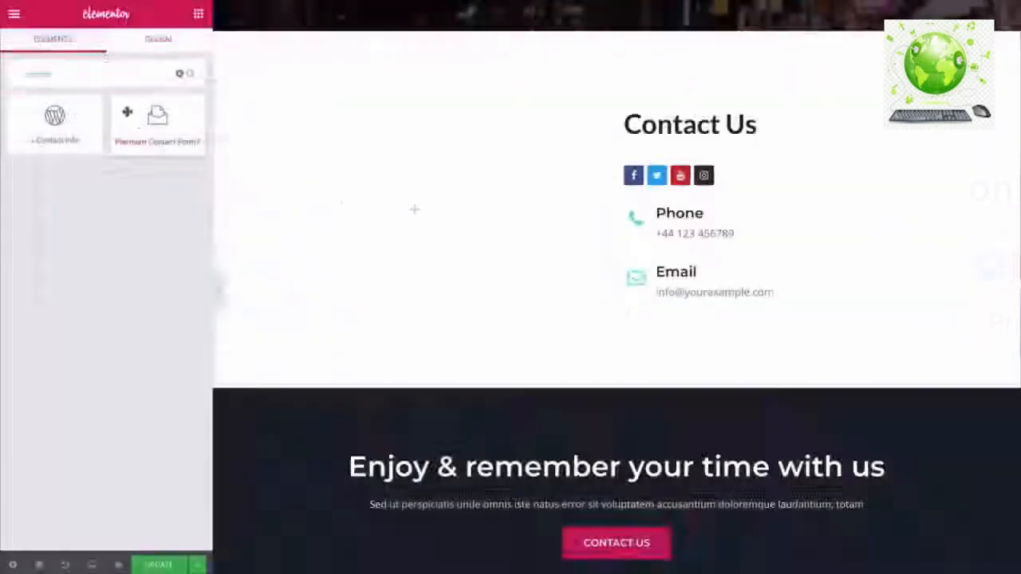
pyautogui.moveTo(162, 125); pyautogui.dragTo(359, 208)
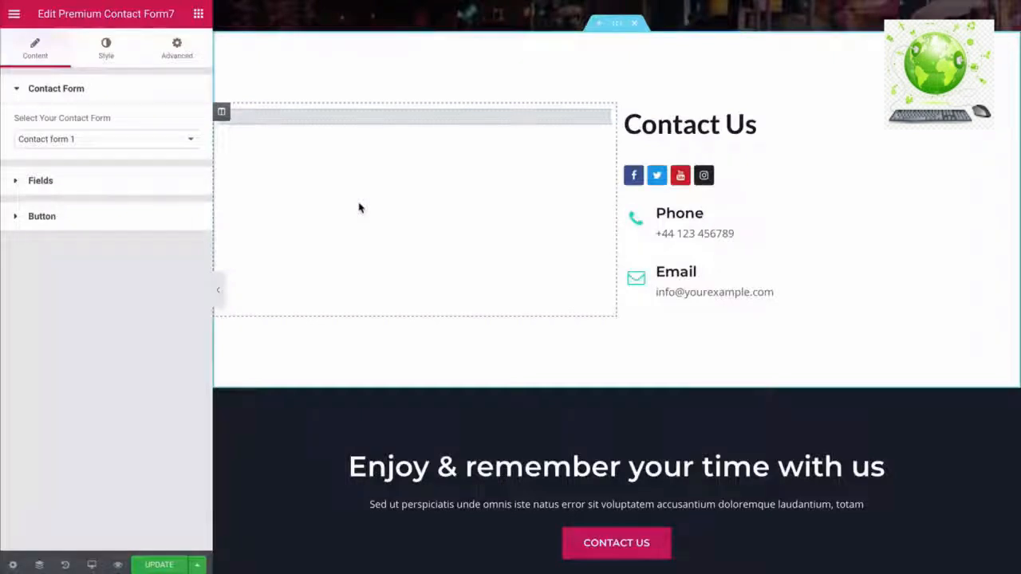
pyautogui.scroll(-5, 359, 207)
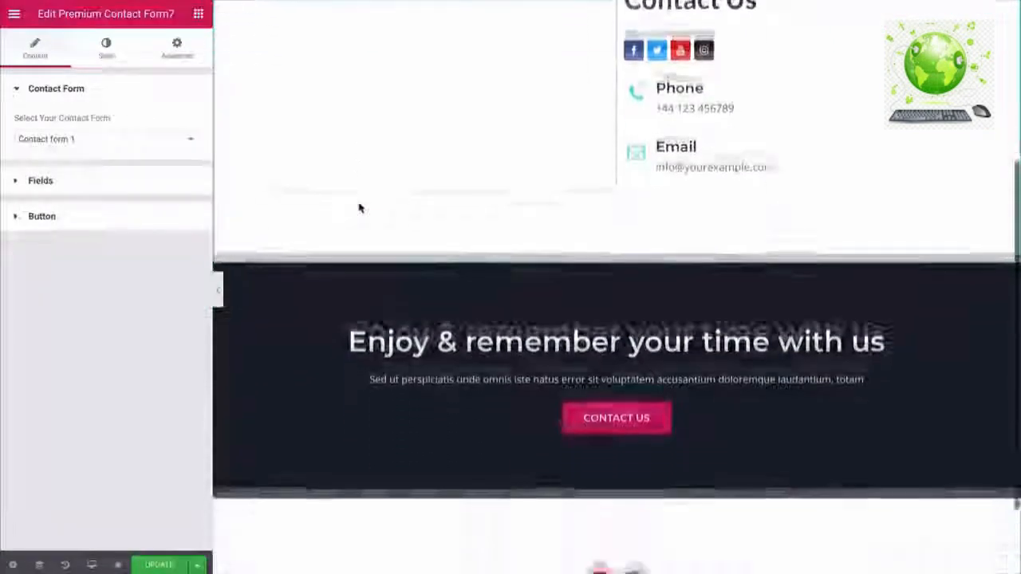
pyautogui.scroll(5, 636, 147)
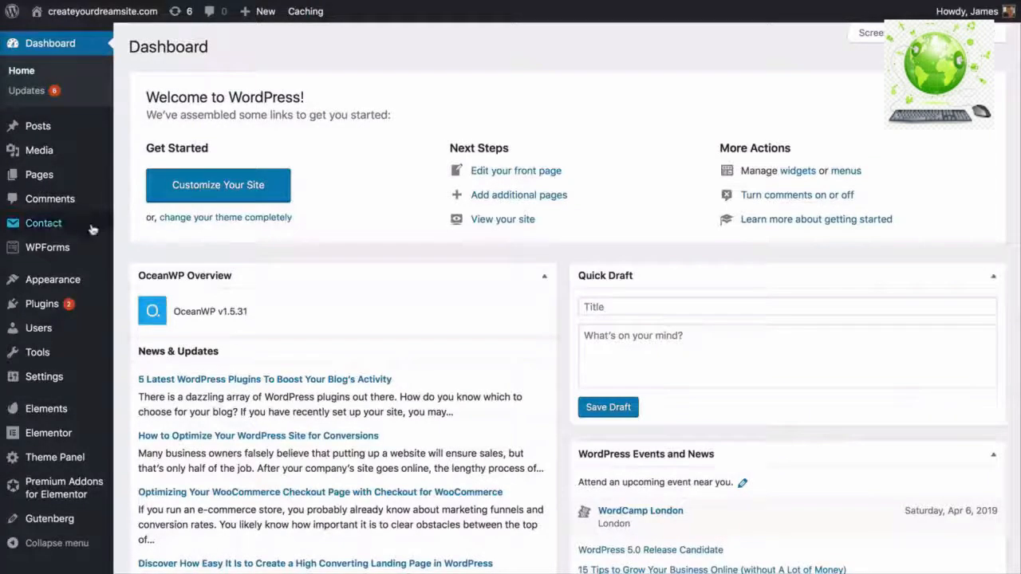
# - Bulk-delete Contact form 1 from the Contact Forms list
pyautogui.moveTo(94, 226)
pyautogui.click(152, 229)
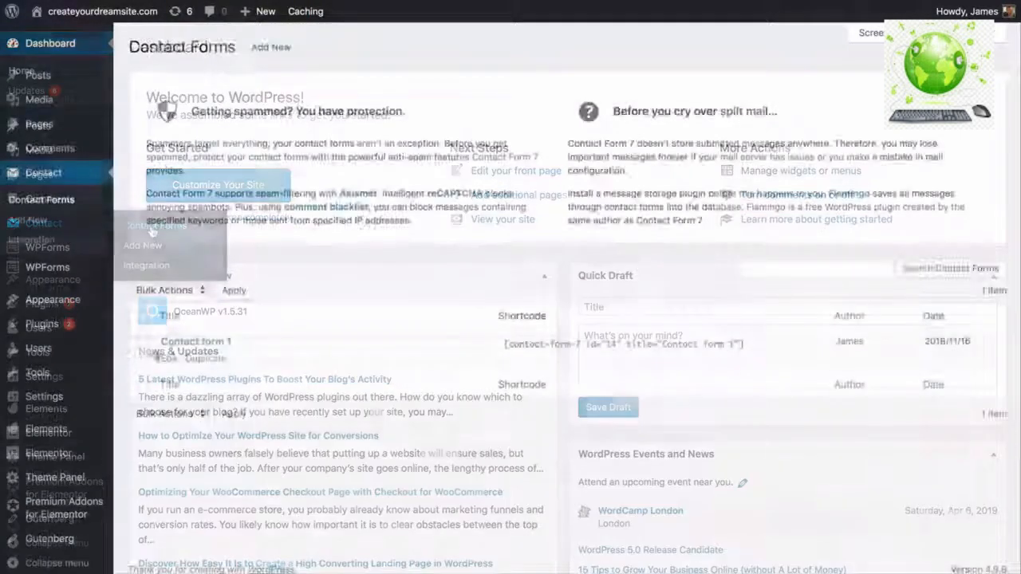
pyautogui.click(144, 344)
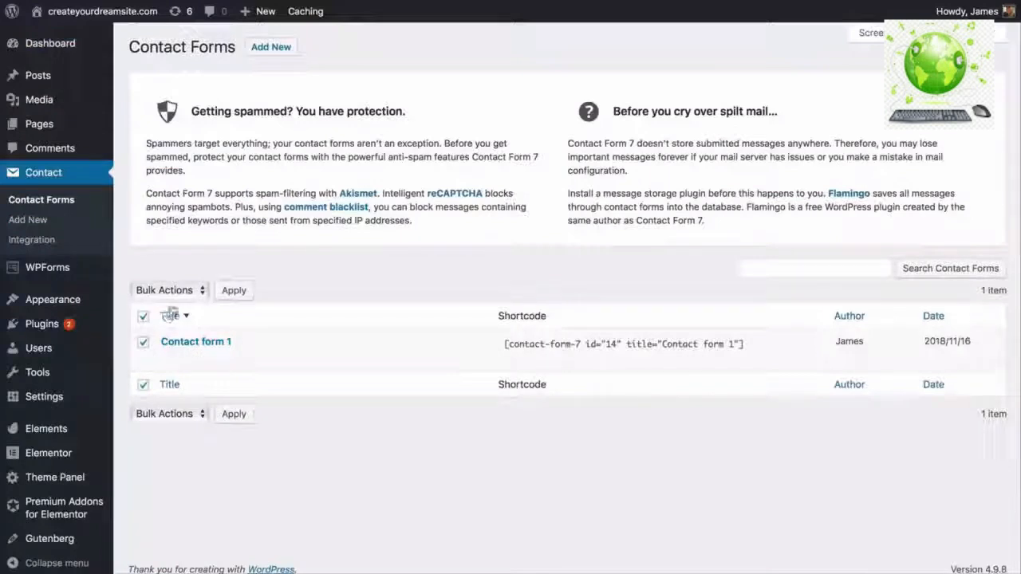
pyautogui.click(167, 291)
pyautogui.click(170, 306)
pyautogui.click(232, 291)
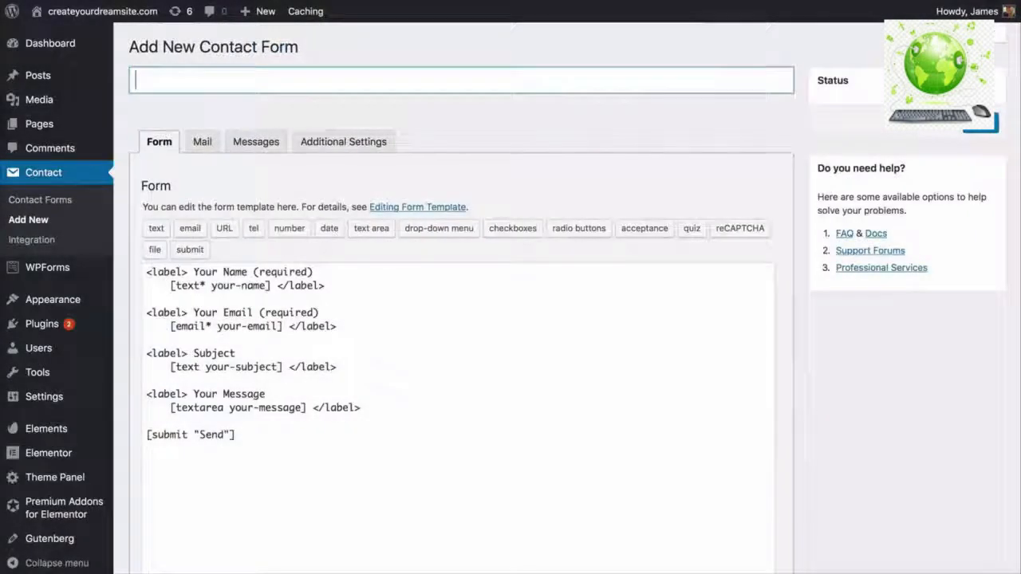
# - Create a new form titled 'Contact' and remove the Subject field lines from its template
pyautogui.write('Contact')
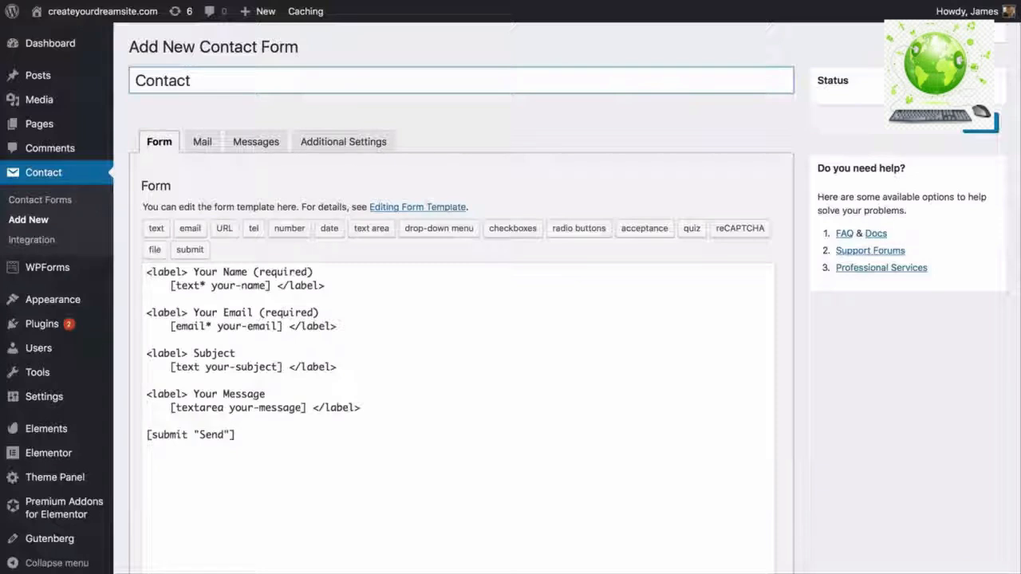
pyautogui.click(146, 346)
pyautogui.moveTo(146, 346); pyautogui.dragTo(335, 363)
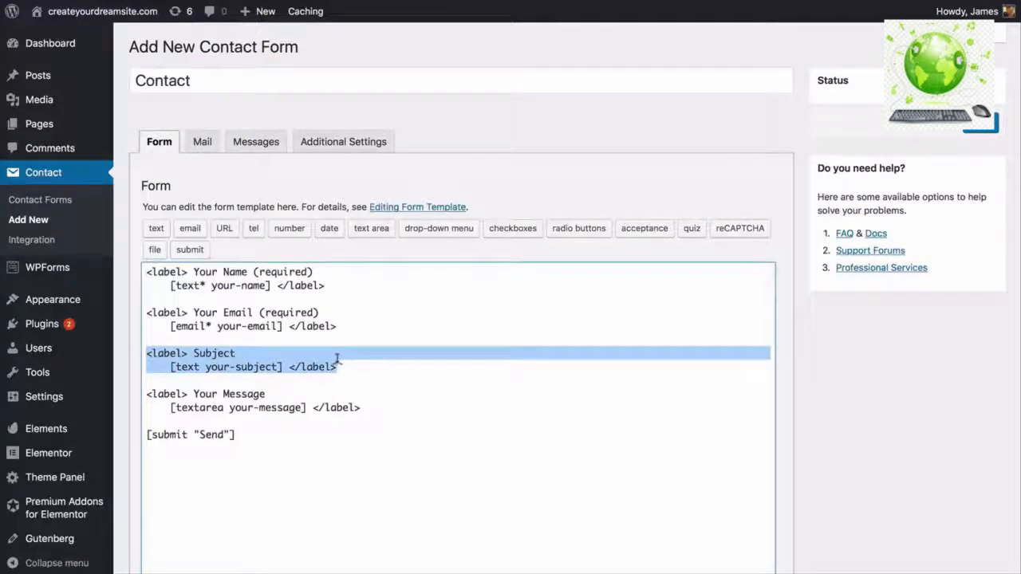
pyautogui.press('BackSpace')
pyautogui.press('BackSpace')
pyautogui.press('BackSpace')
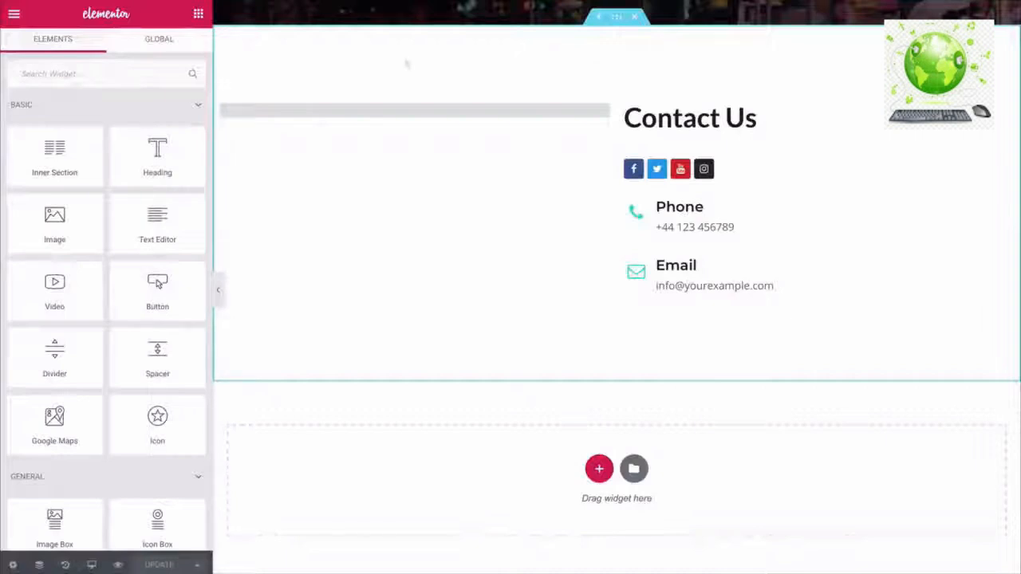
# - Point the widget to the 'Contact' form and give its SEND button a #27ddad background
pyautogui.click(378, 107)
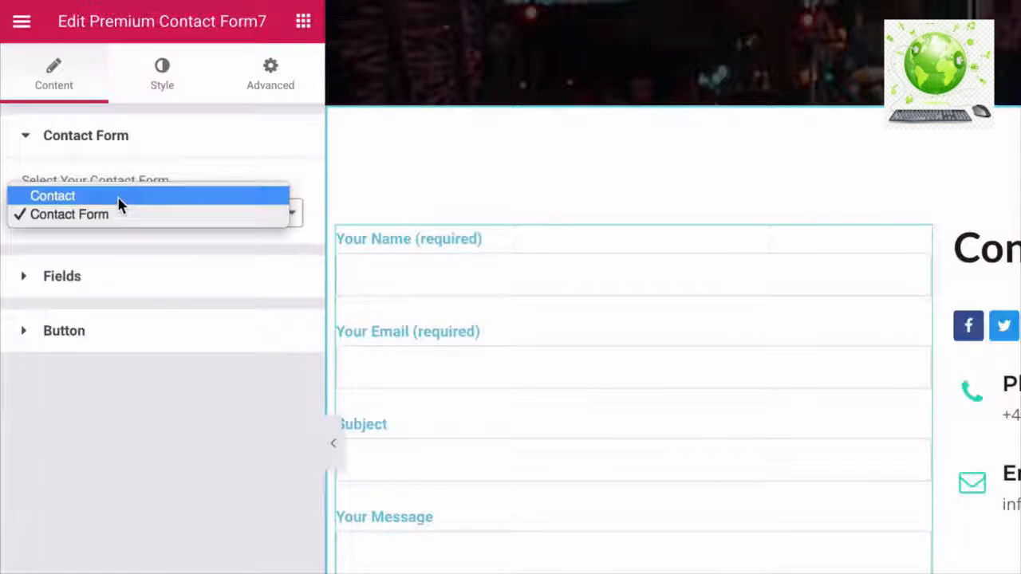
pyautogui.click(118, 200)
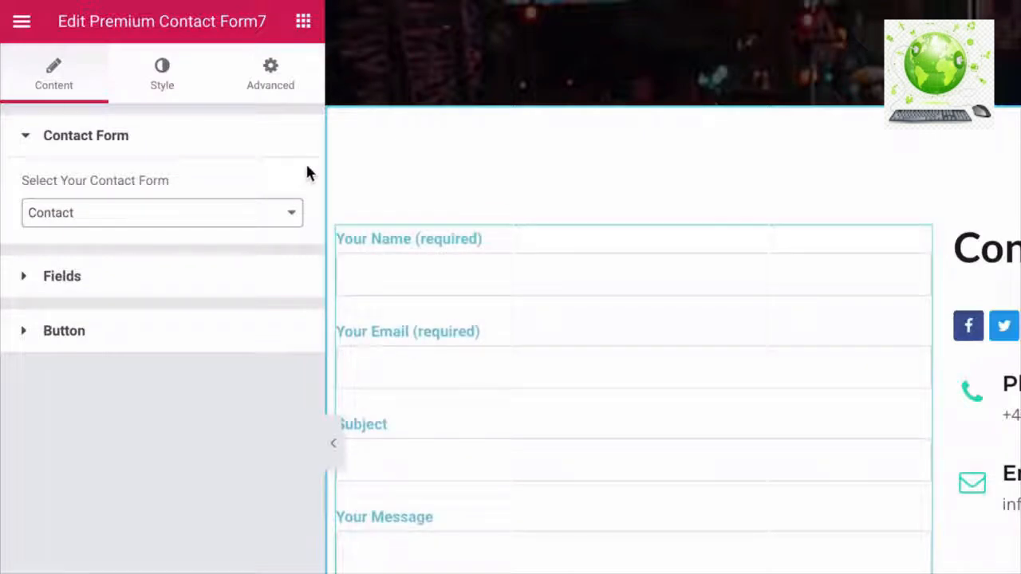
pyautogui.click(162, 73)
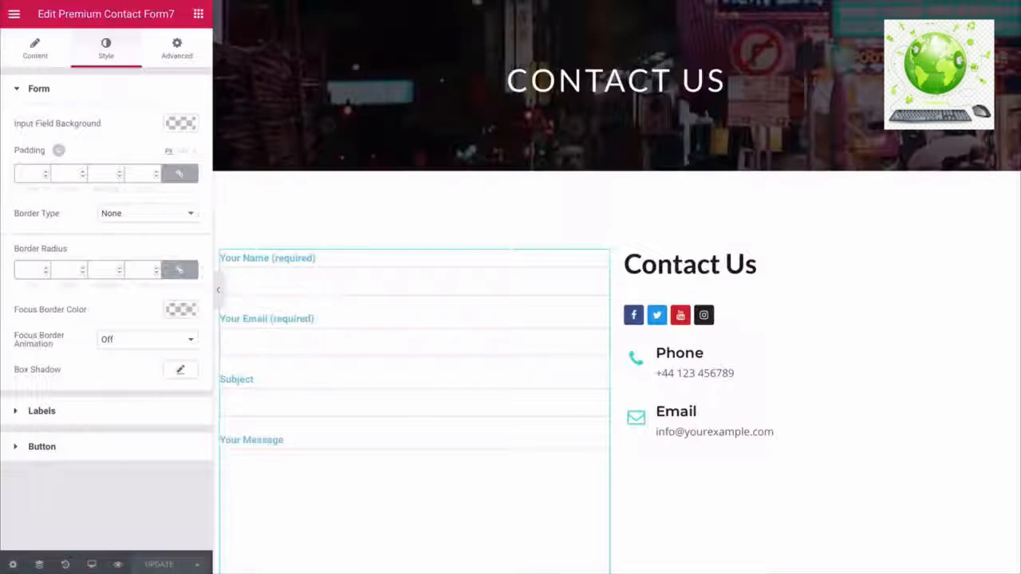
pyautogui.click(41, 447)
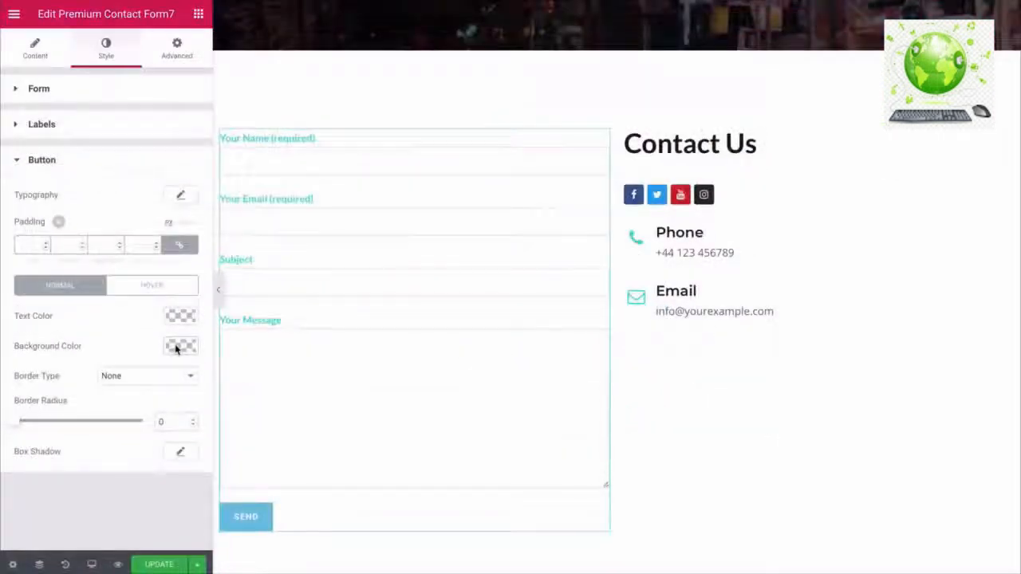
pyautogui.click(176, 348)
pyautogui.hotkey('ctrl', 'v')
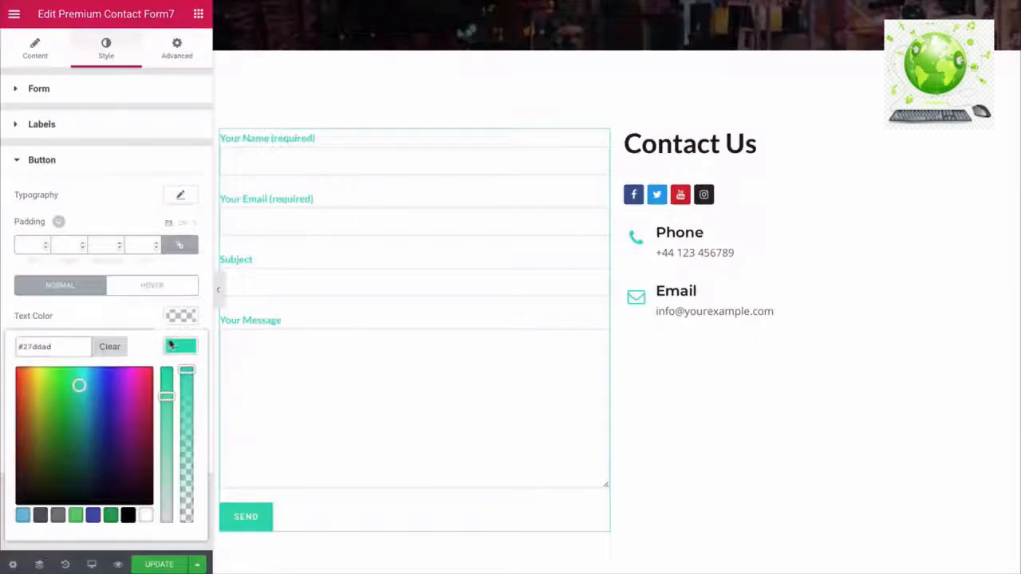
pyautogui.click(173, 346)
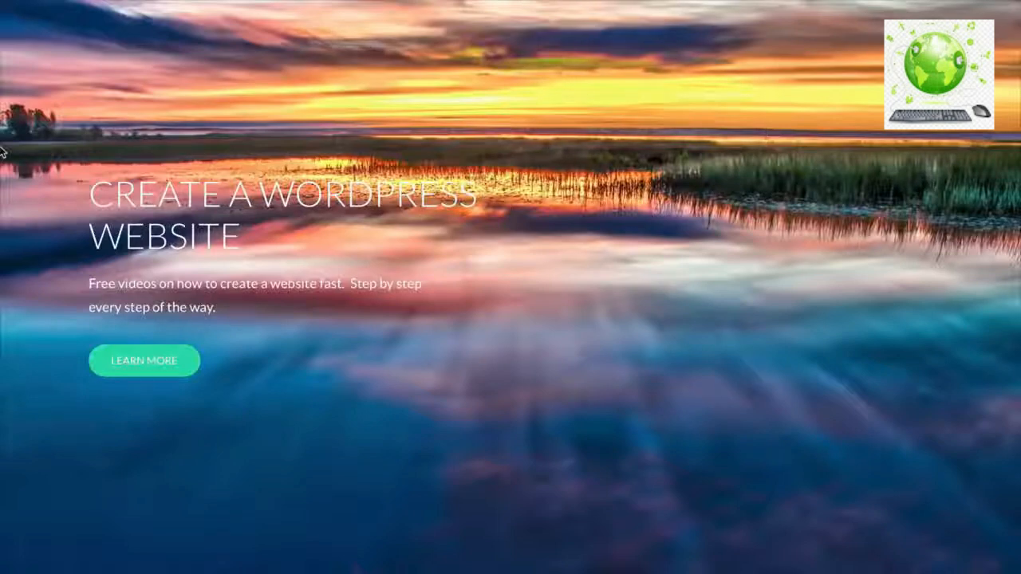
# - Scroll through the live home page from the hero banner down to the contact footer
pyautogui.scroll(-1, 3, 152)
pyautogui.scroll(-5, 2, 152)
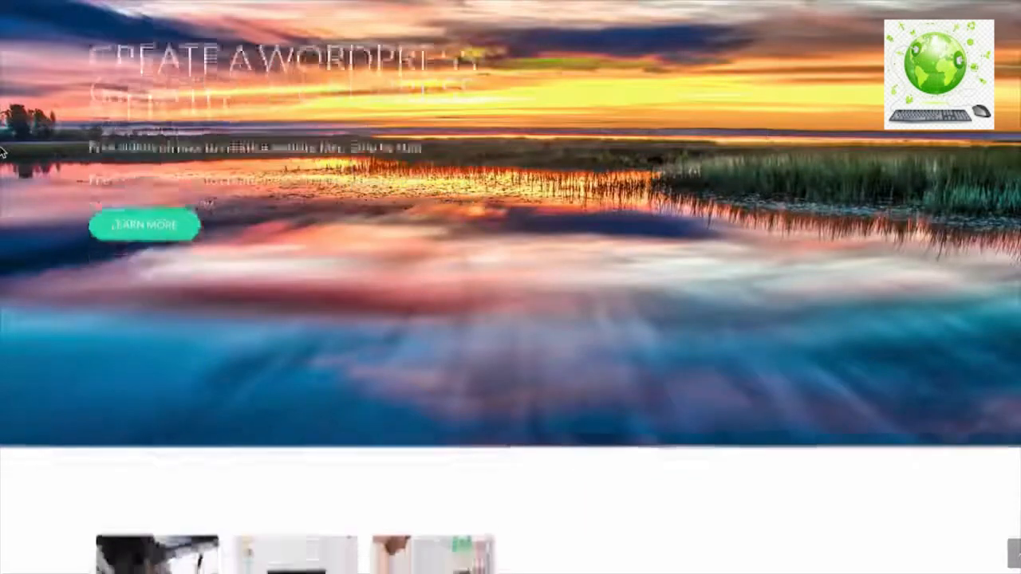
pyautogui.scroll(-5, 3, 152)
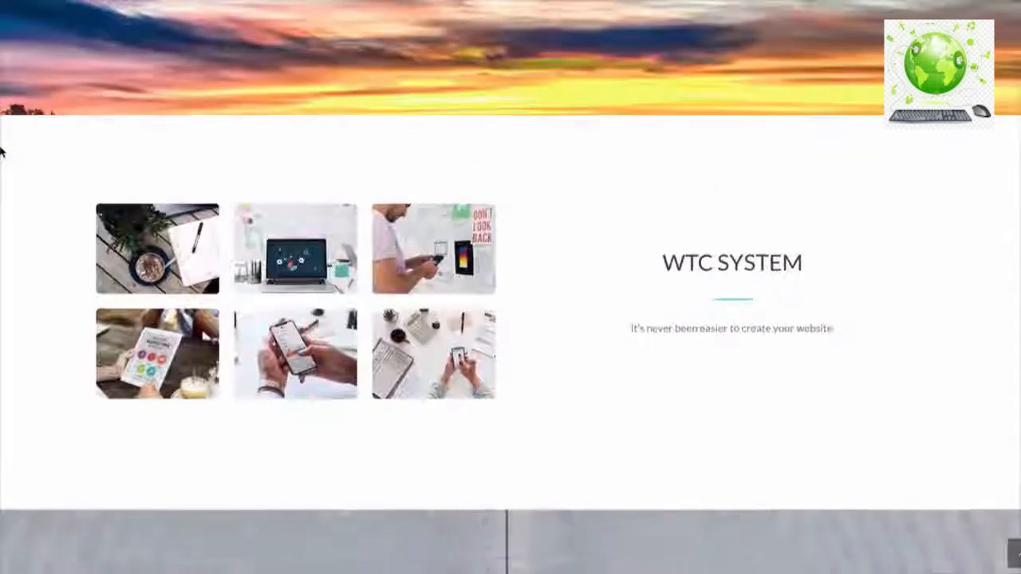
pyautogui.scroll(-4, 2, 152)
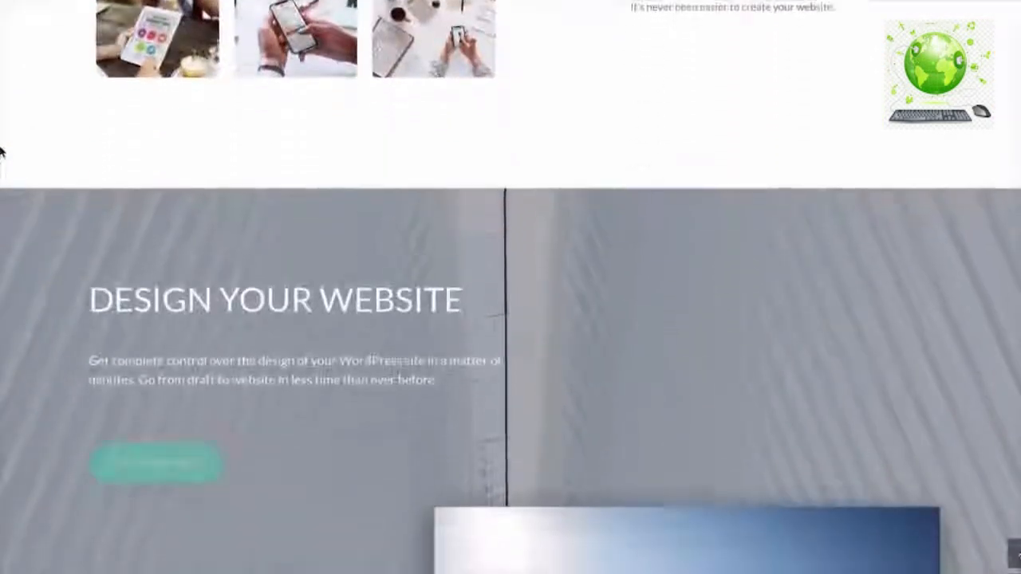
pyautogui.scroll(-2, 3, 151)
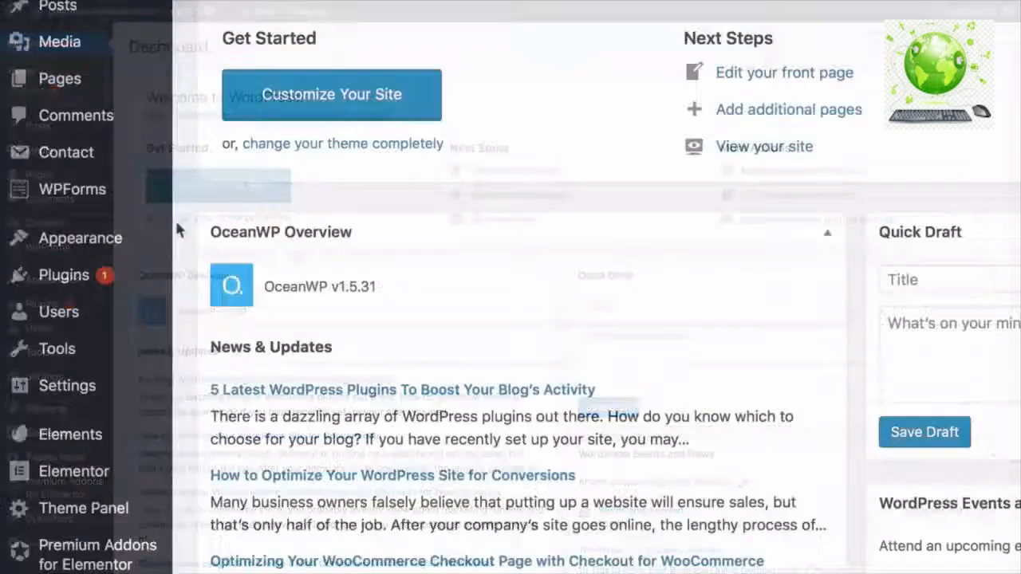
# - Create Menu 1, order it Home, About, Contact, and assign it to the Main location
pyautogui.moveTo(101, 284)
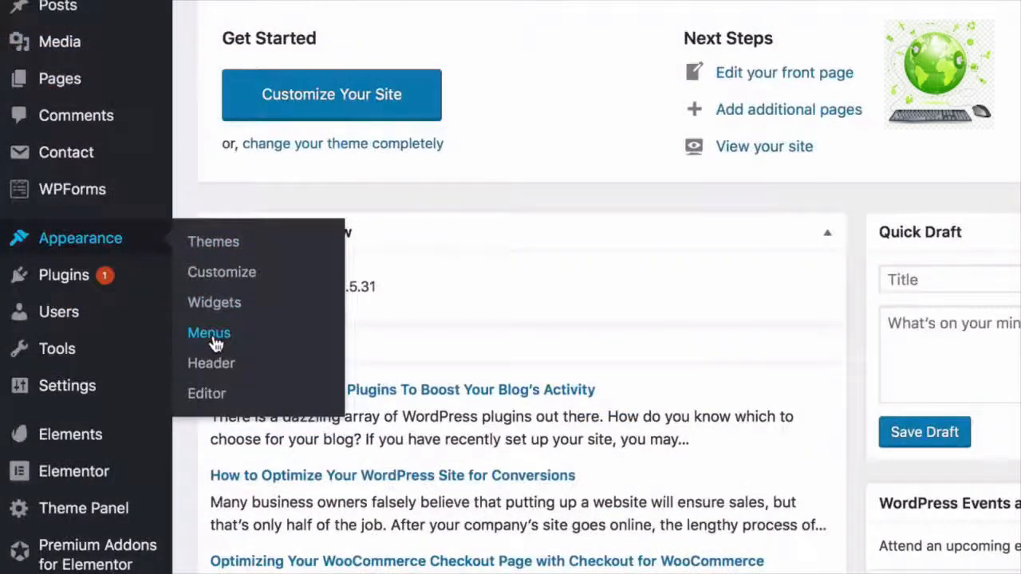
pyautogui.click(209, 333)
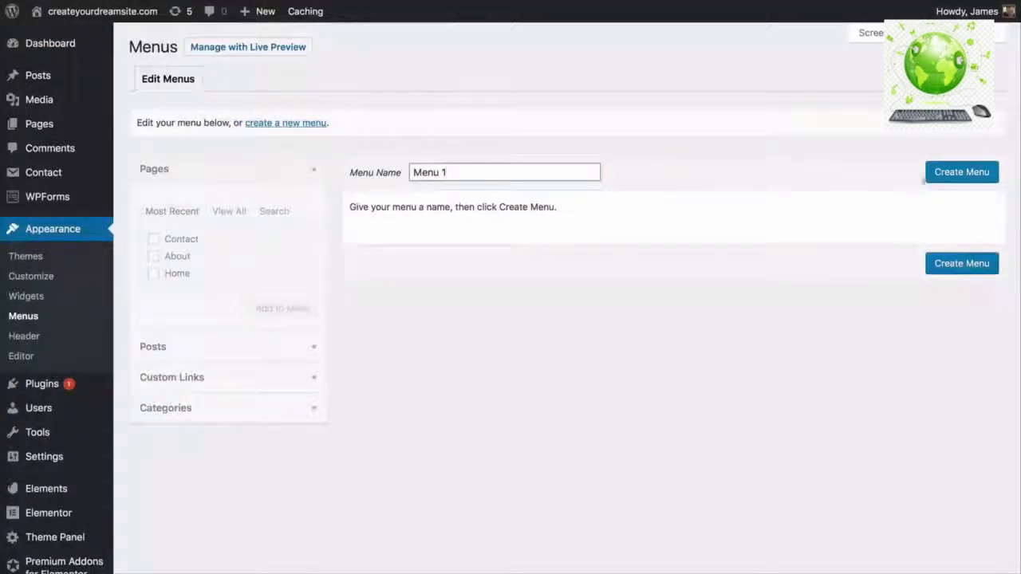
pyautogui.click(947, 178)
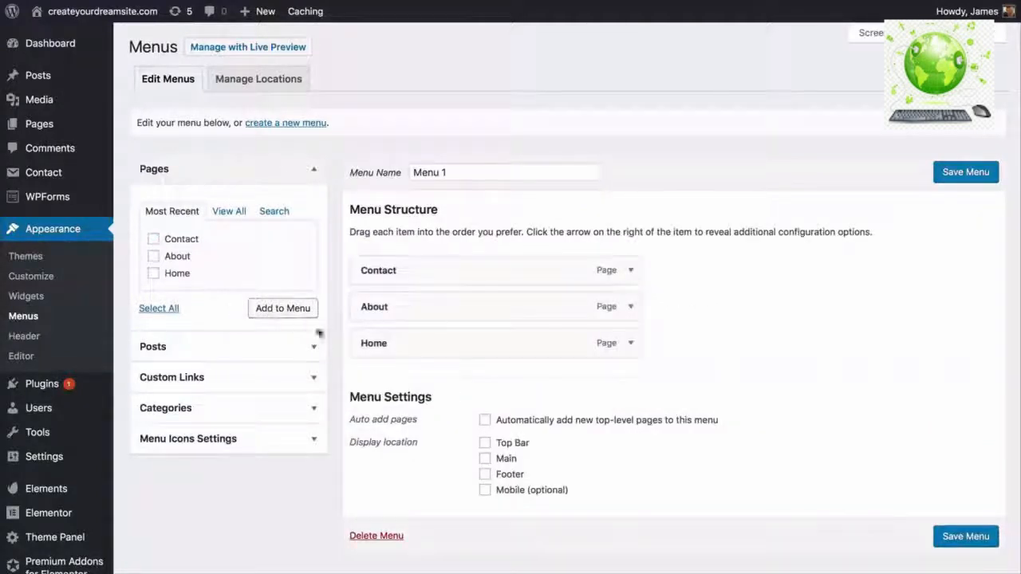
pyautogui.moveTo(379, 342); pyautogui.dragTo(372, 270)
pyautogui.moveTo(378, 343); pyautogui.dragTo(375, 307)
pyautogui.click(484, 460)
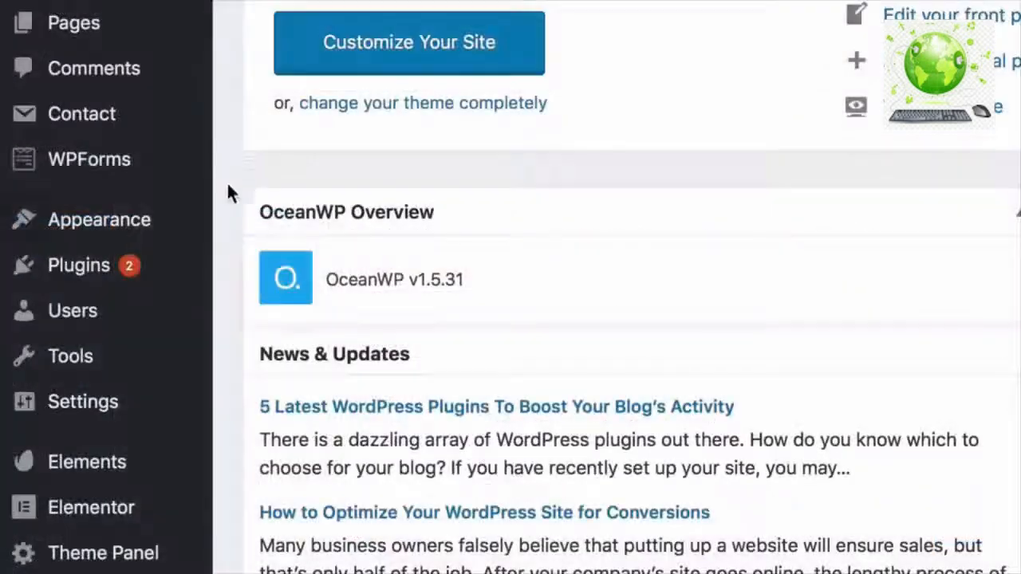
# - Turn off the OceanWP header's bottom border under Header > General
pyautogui.moveTo(168, 221)
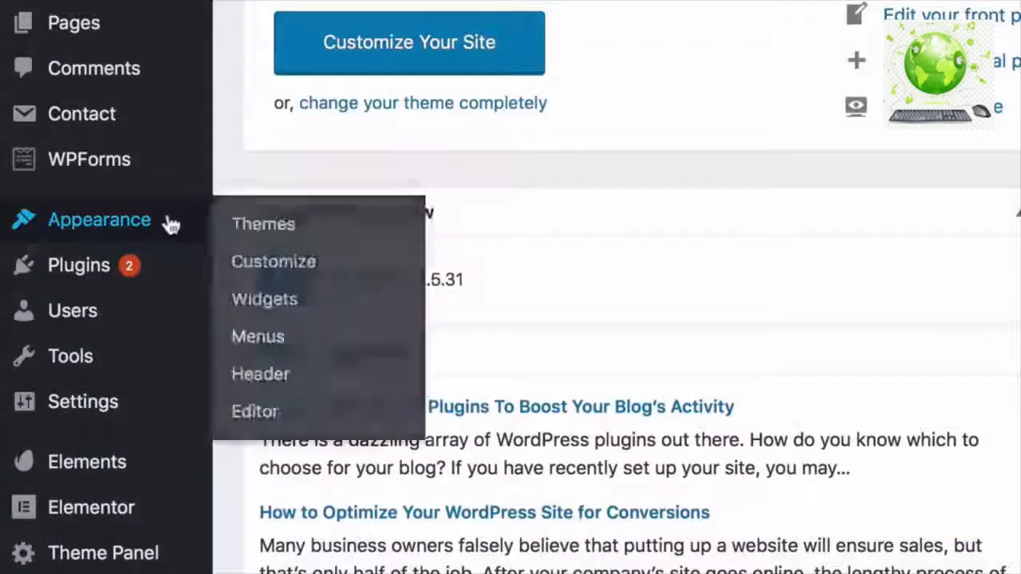
pyautogui.click(273, 263)
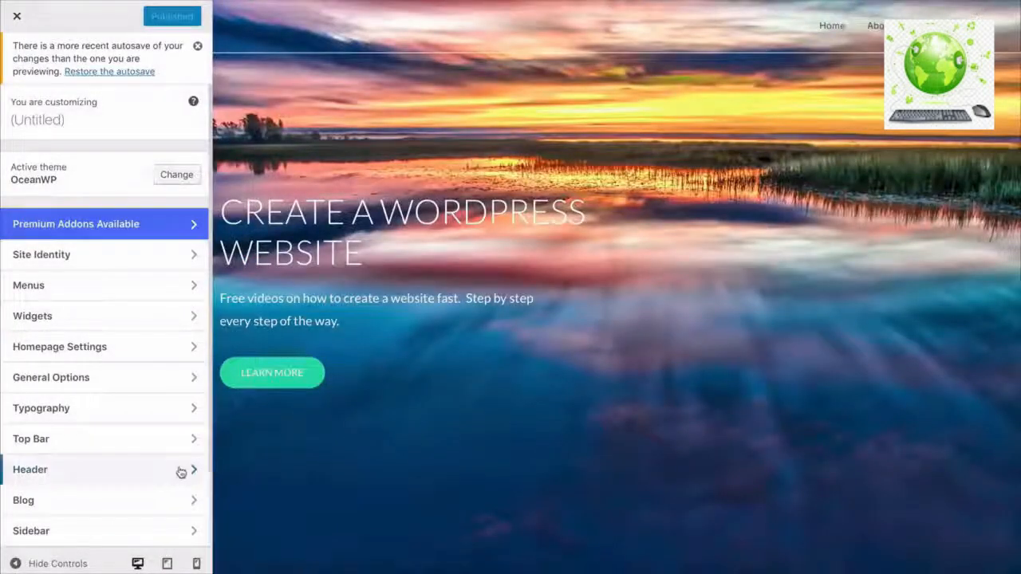
pyautogui.click(177, 473)
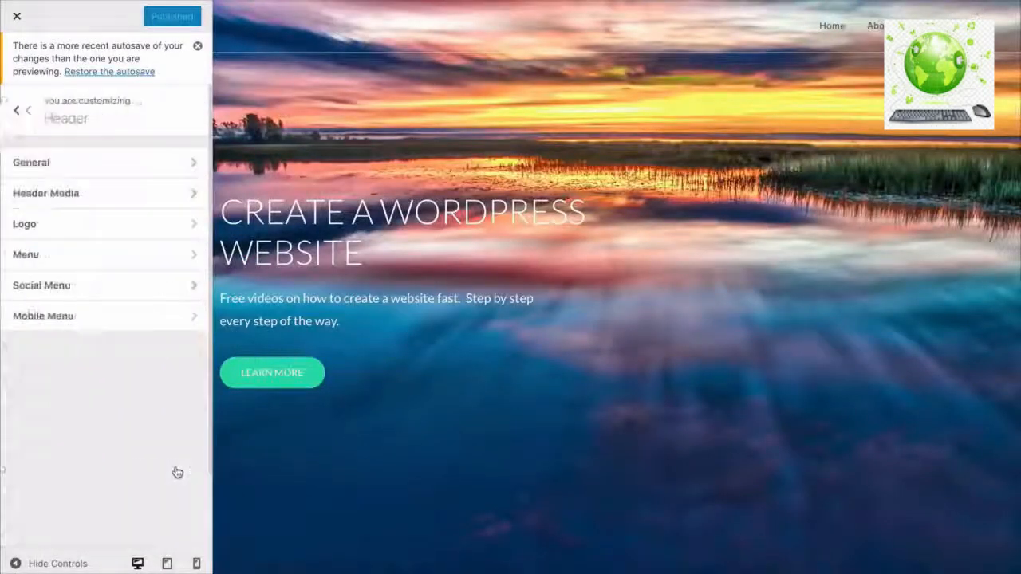
pyautogui.click(115, 174)
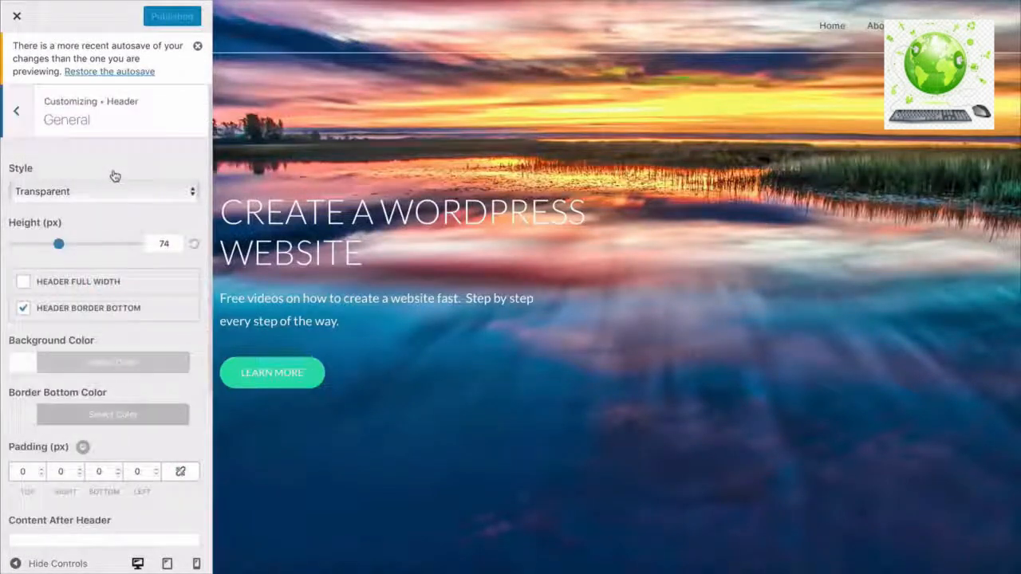
pyautogui.click(24, 313)
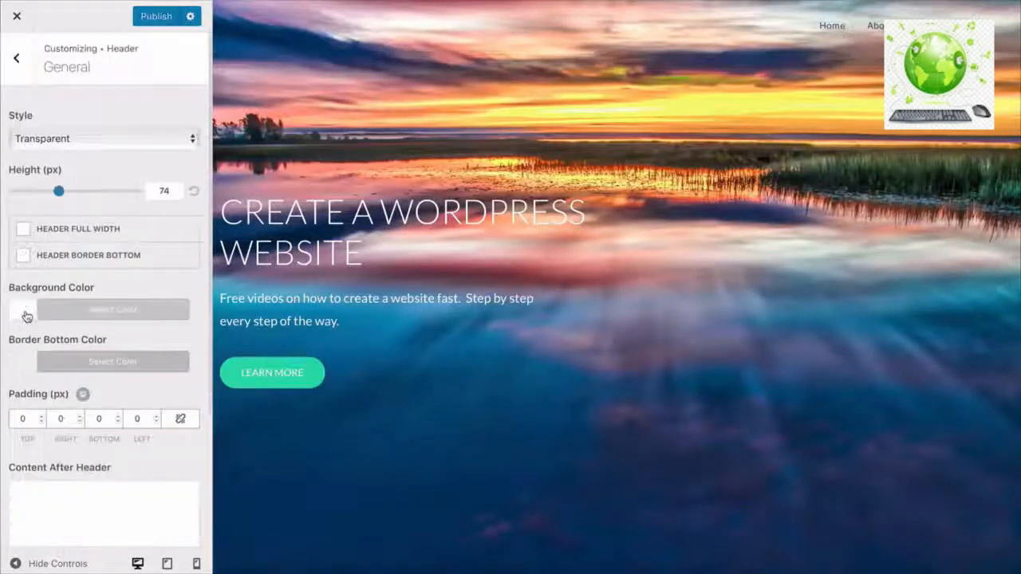
# - Set the header menu Links Effect to Underline Up with teal #27ddad effect colour
pyautogui.click(17, 62)
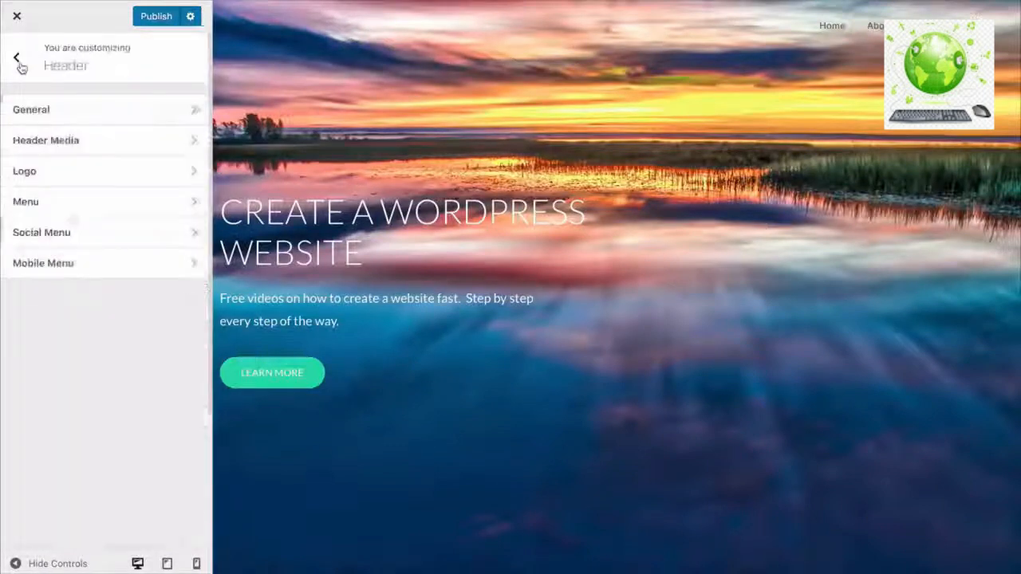
pyautogui.click(73, 207)
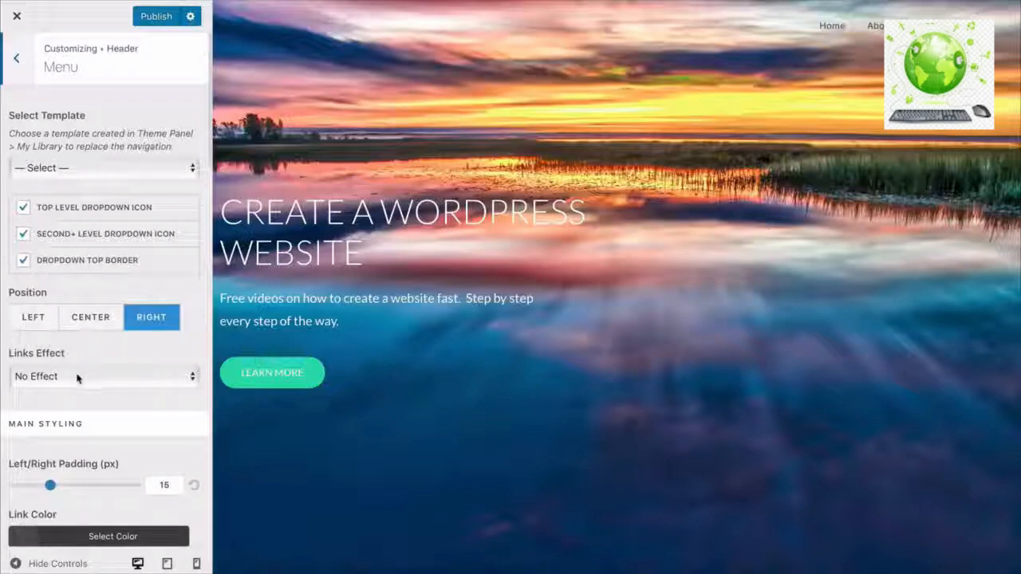
pyautogui.click(78, 377)
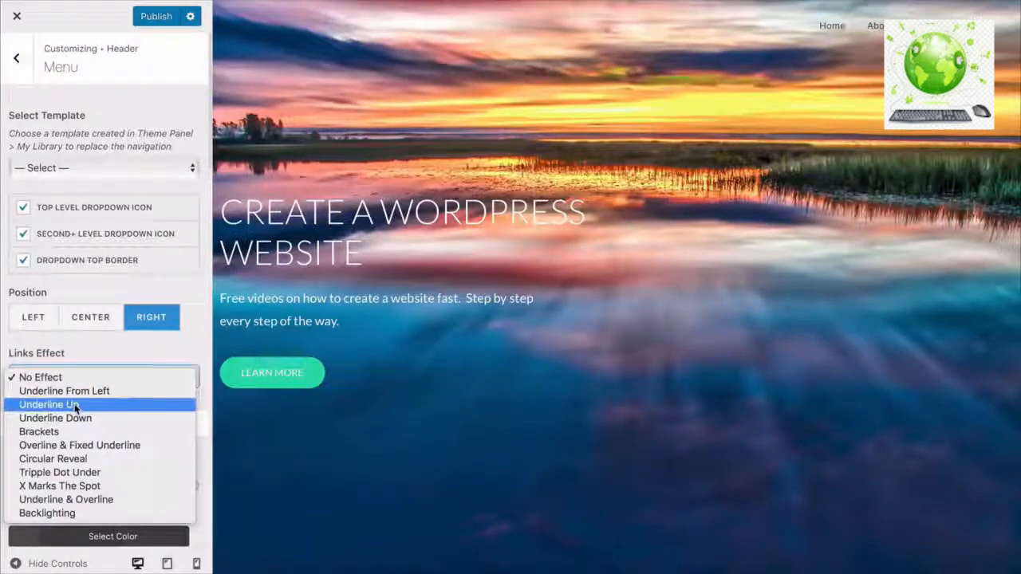
pyautogui.click(74, 405)
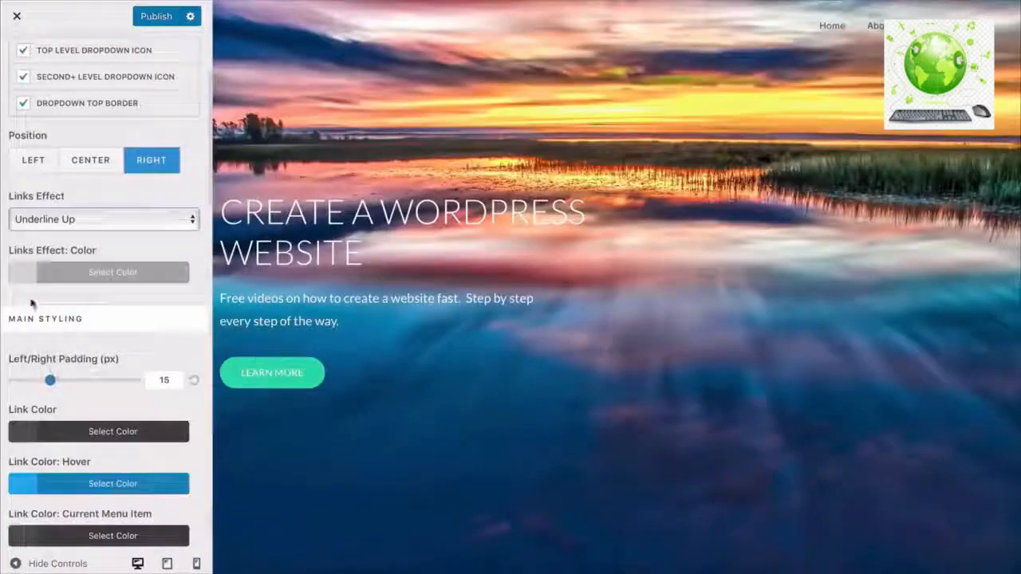
pyautogui.click(28, 280)
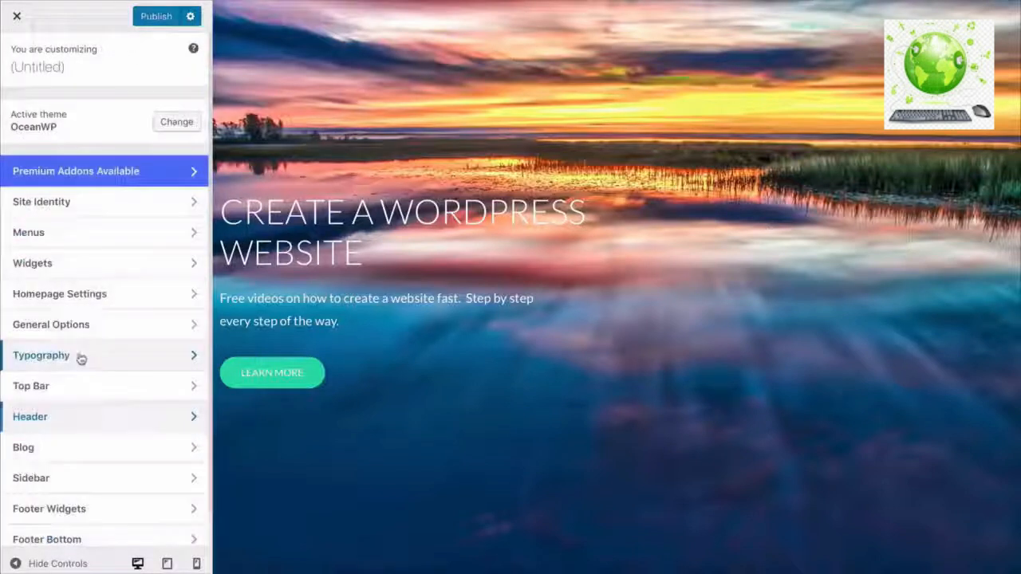
# - Adjust the font size in the Customizer's Typography > Main Menu settings
pyautogui.click(80, 359)
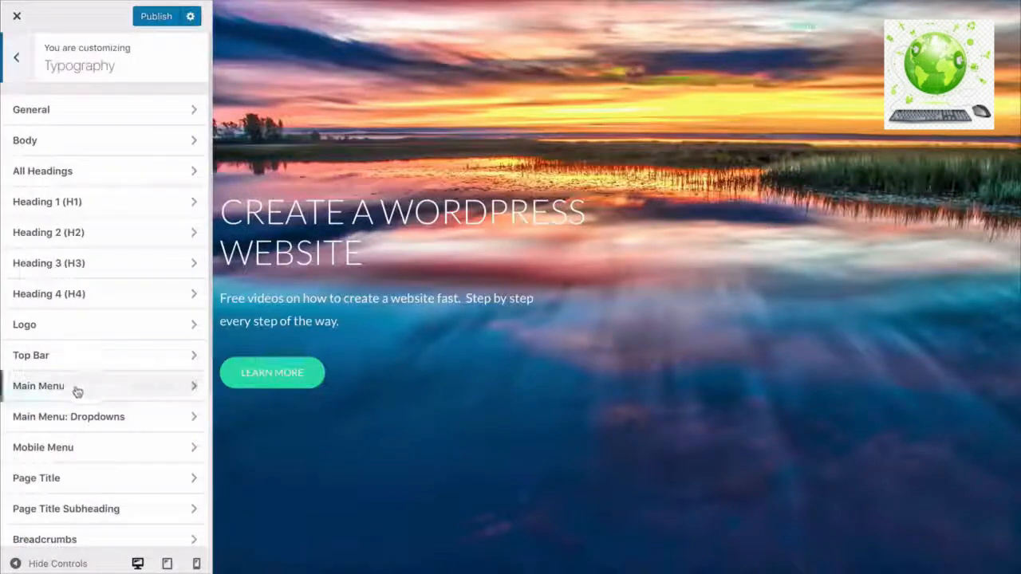
pyautogui.click(74, 391)
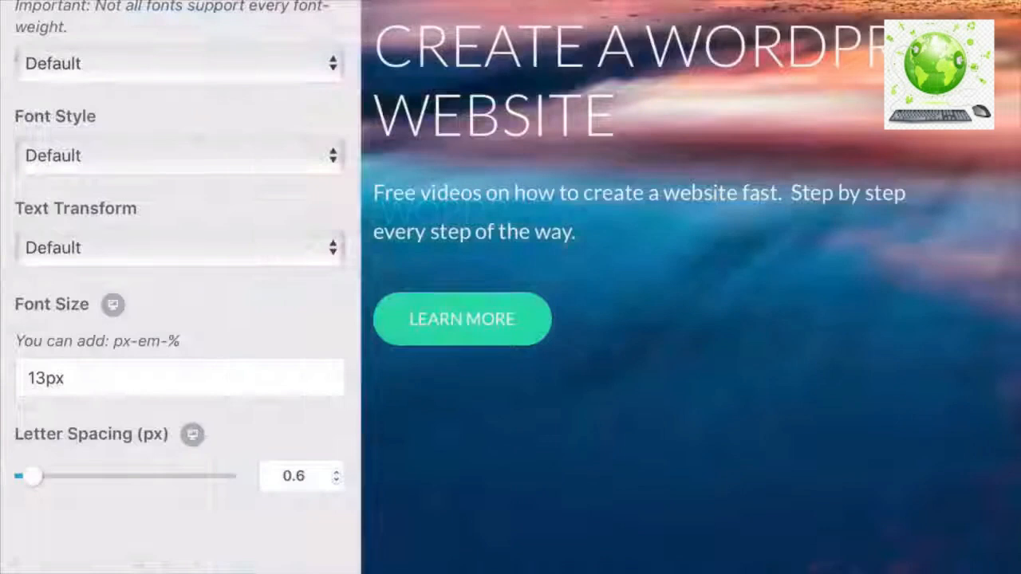
pyautogui.click(27, 408)
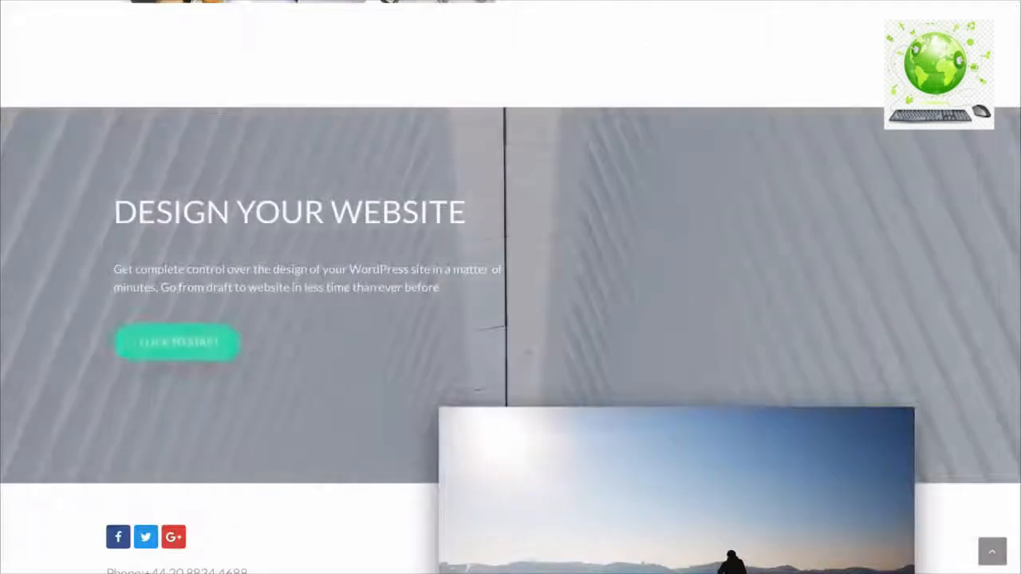
pyautogui.scroll(3, 511, 319)
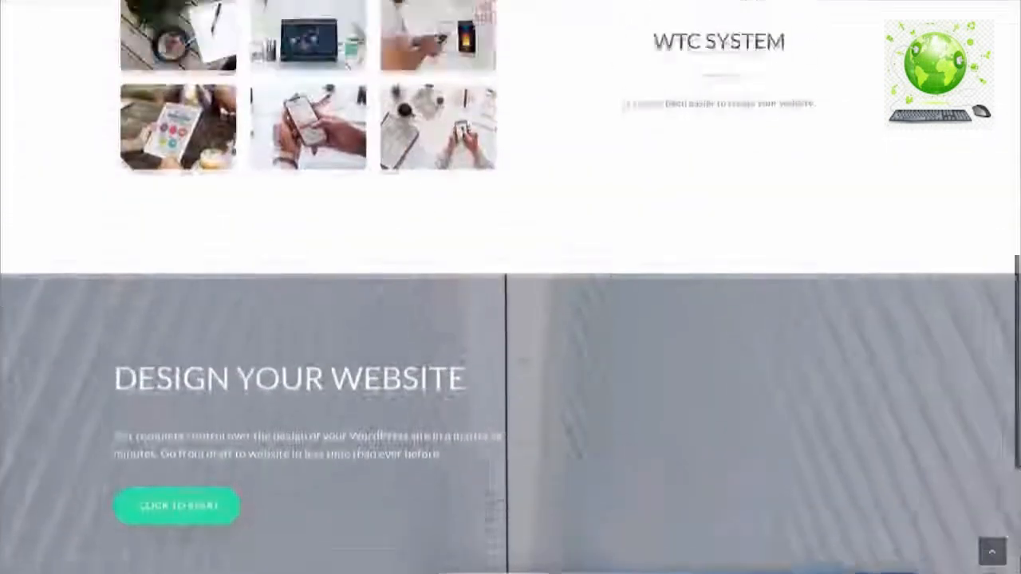
pyautogui.scroll(4, 511, 319)
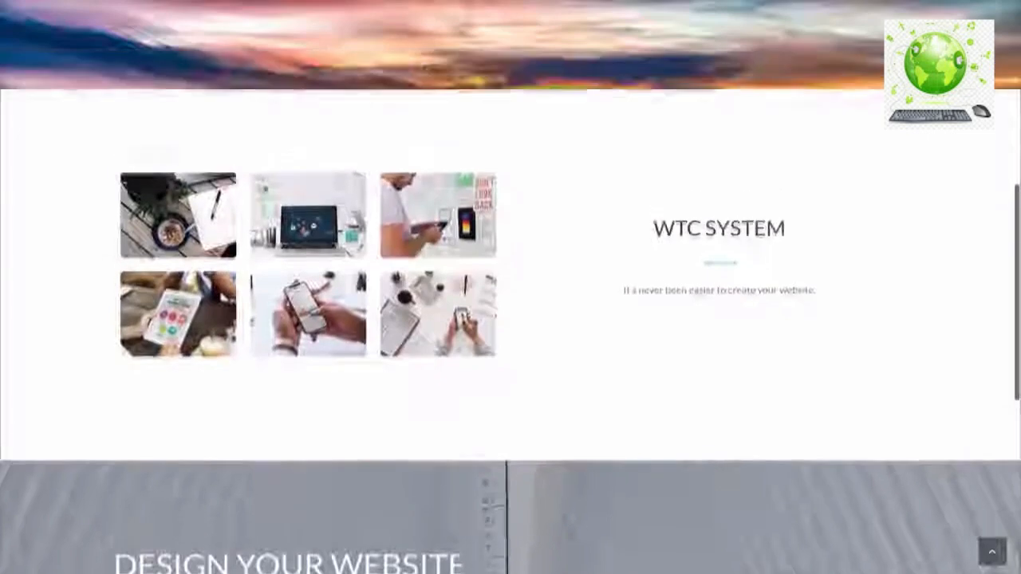
pyautogui.scroll(4, 511, 319)
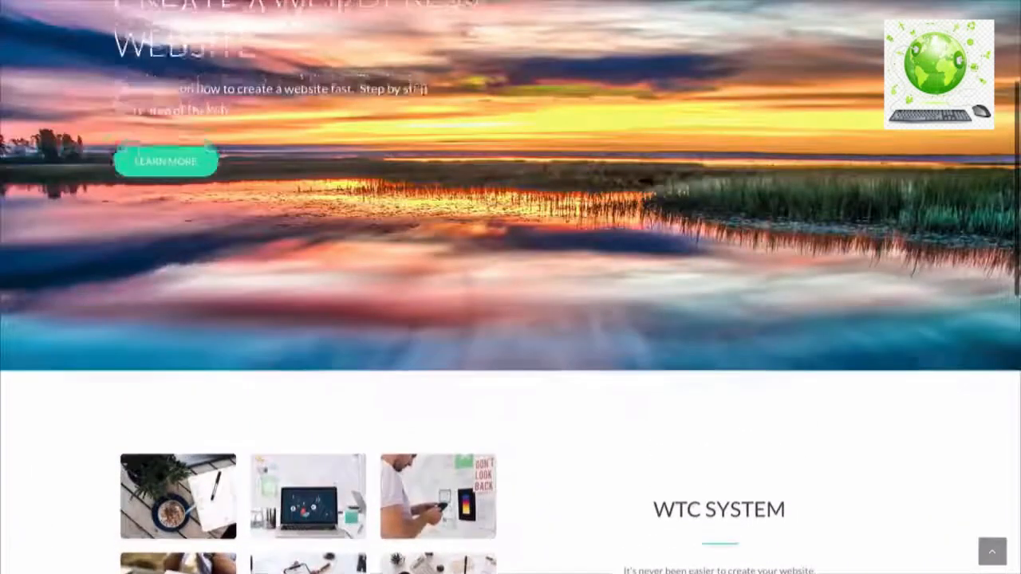
pyautogui.scroll(1, 510, 319)
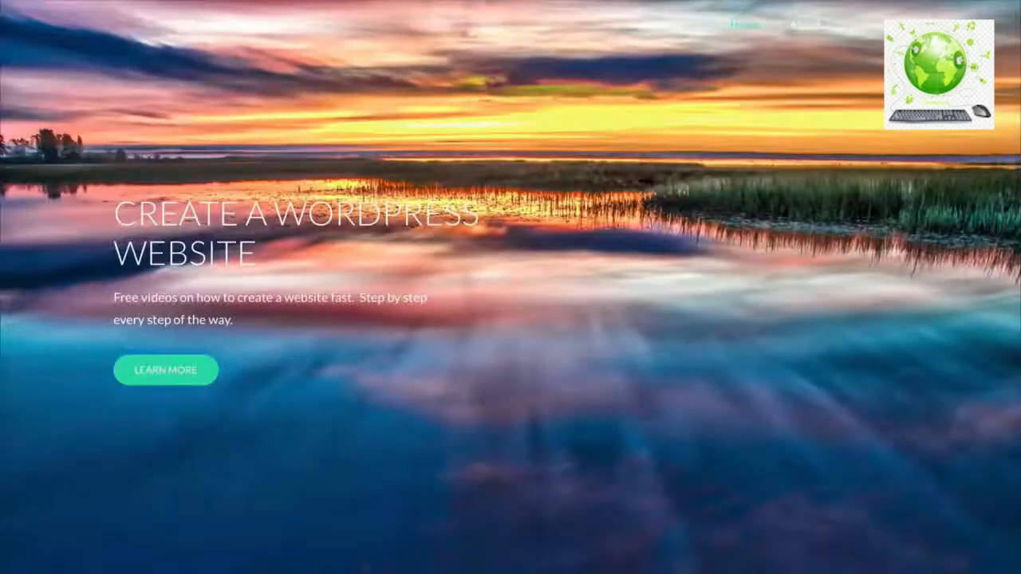